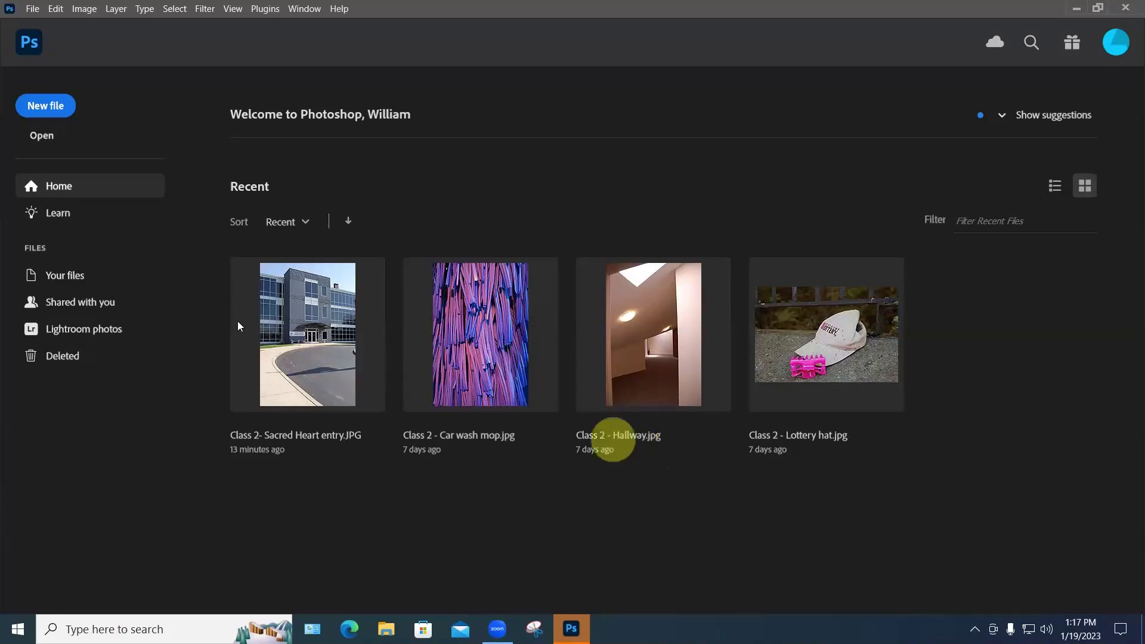
Step: Open 'Class 2- Sacred Heart entry.JPG' from the Recent files on the Home screen
{"action": "left_click", "coordinate": [311, 335]}
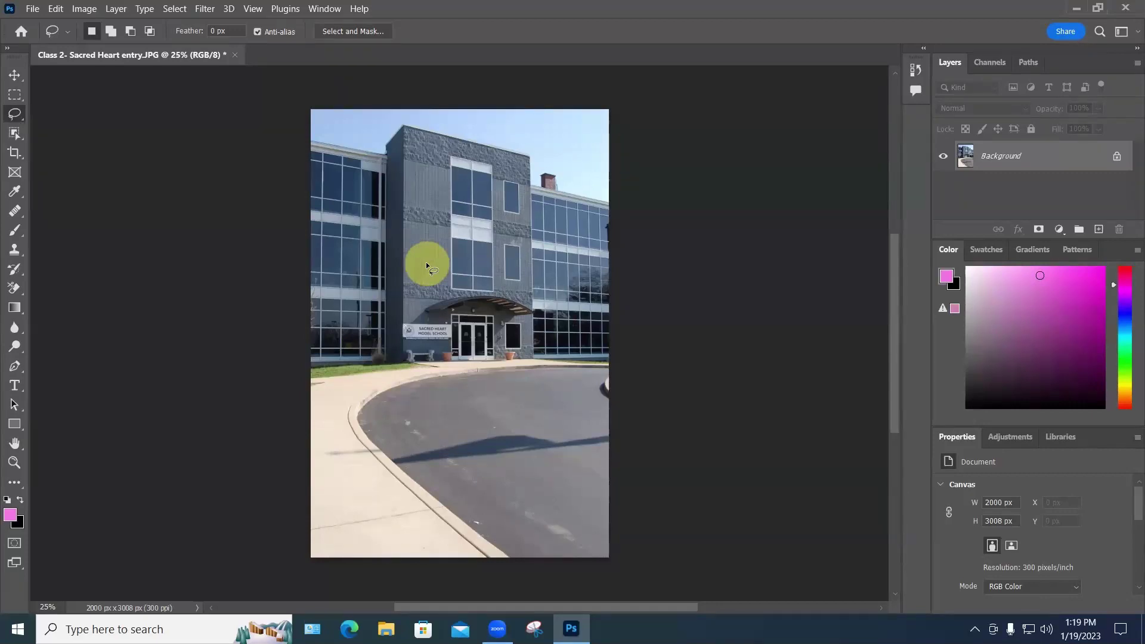
Step: Zoom into the building photo and switch the toolbar to a two-column layout
{"action": "scroll", "coordinate": [511, 203], "scroll_direction": "up", "scroll_amount": 6}
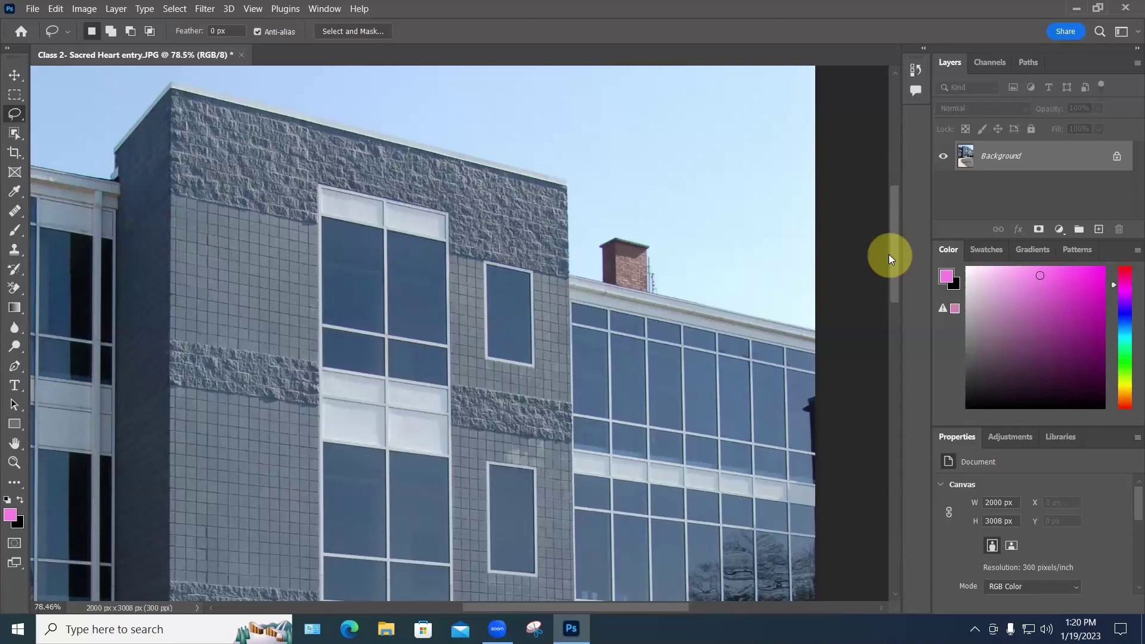
{"action": "left_click", "coordinate": [8, 48]}
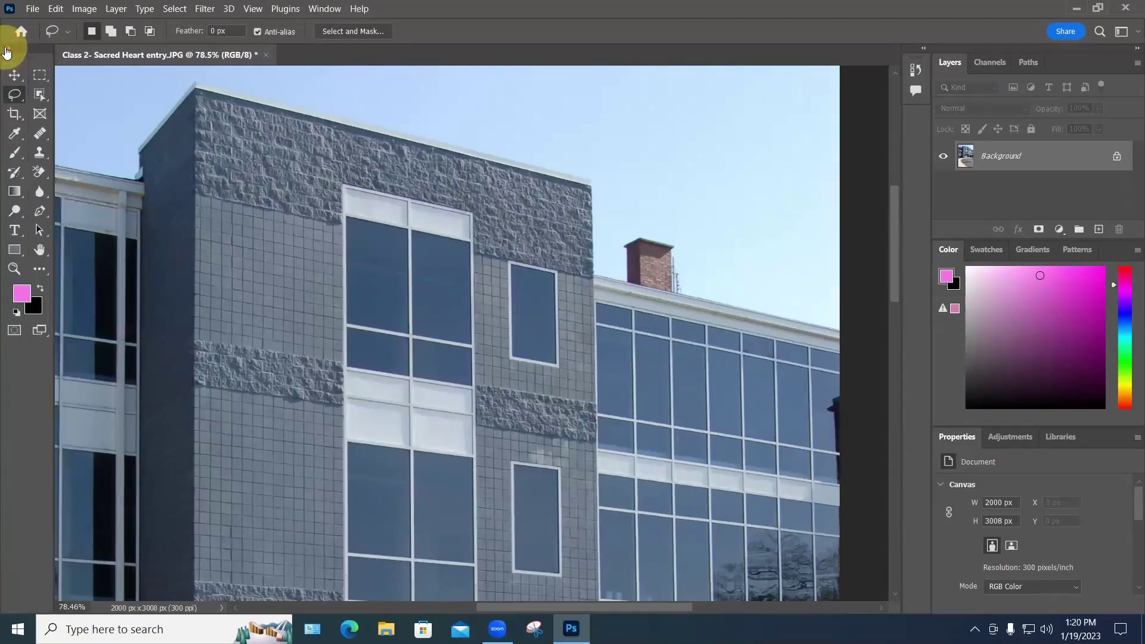
{"action": "left_click", "coordinate": [7, 50]}
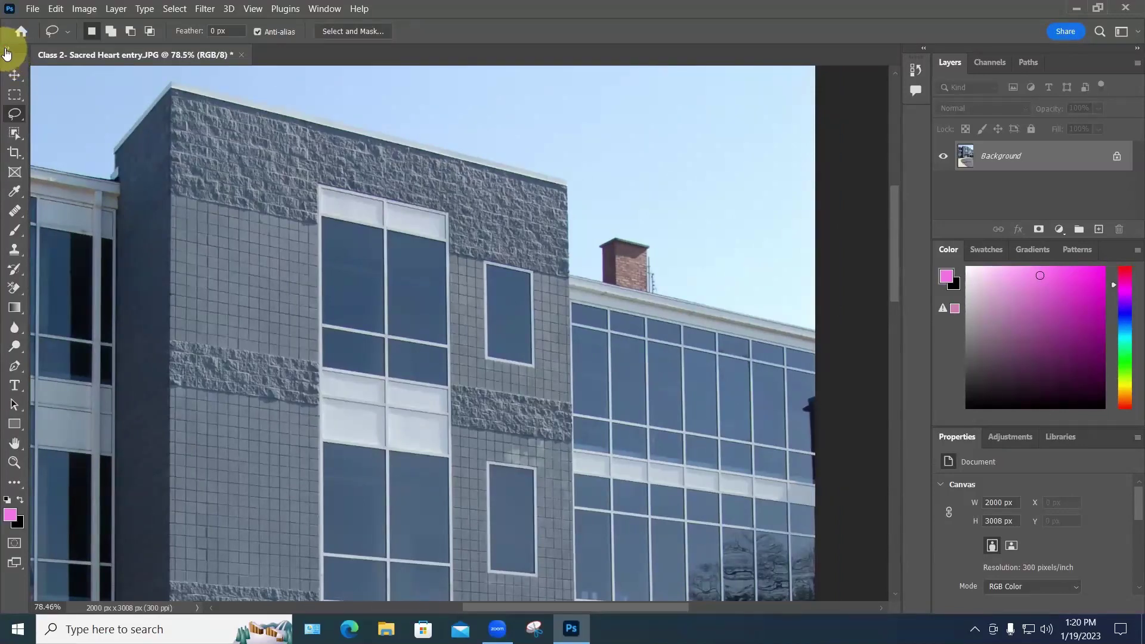
{"action": "left_click", "coordinate": [7, 50]}
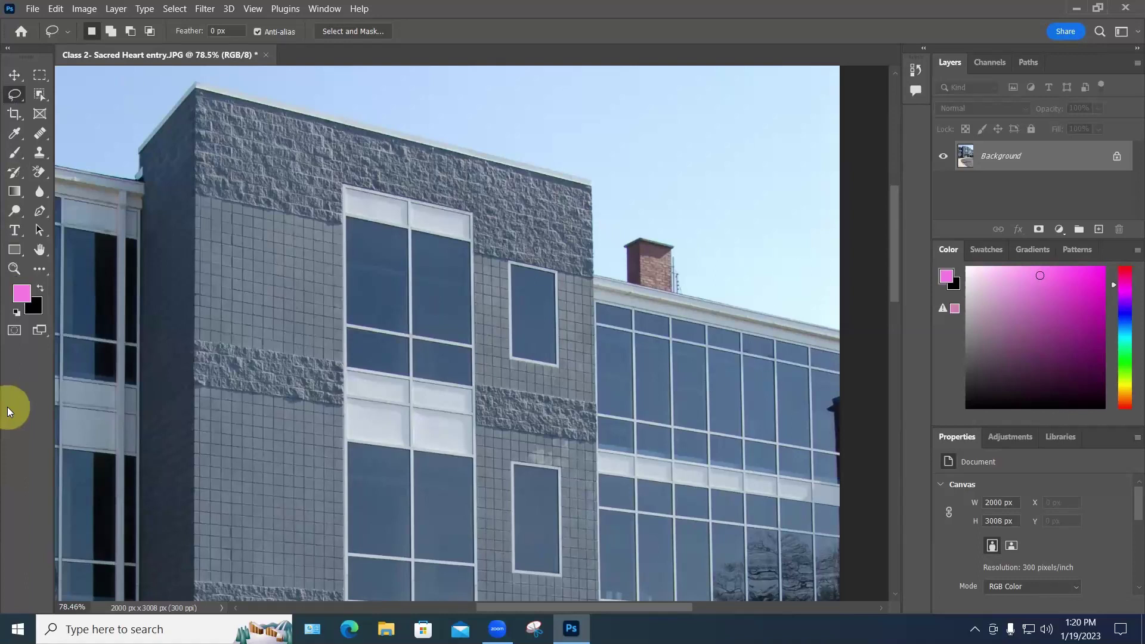
Step: Pick the Magic Wand and select the glass of the small upper window
{"action": "left_click", "coordinate": [38, 94]}
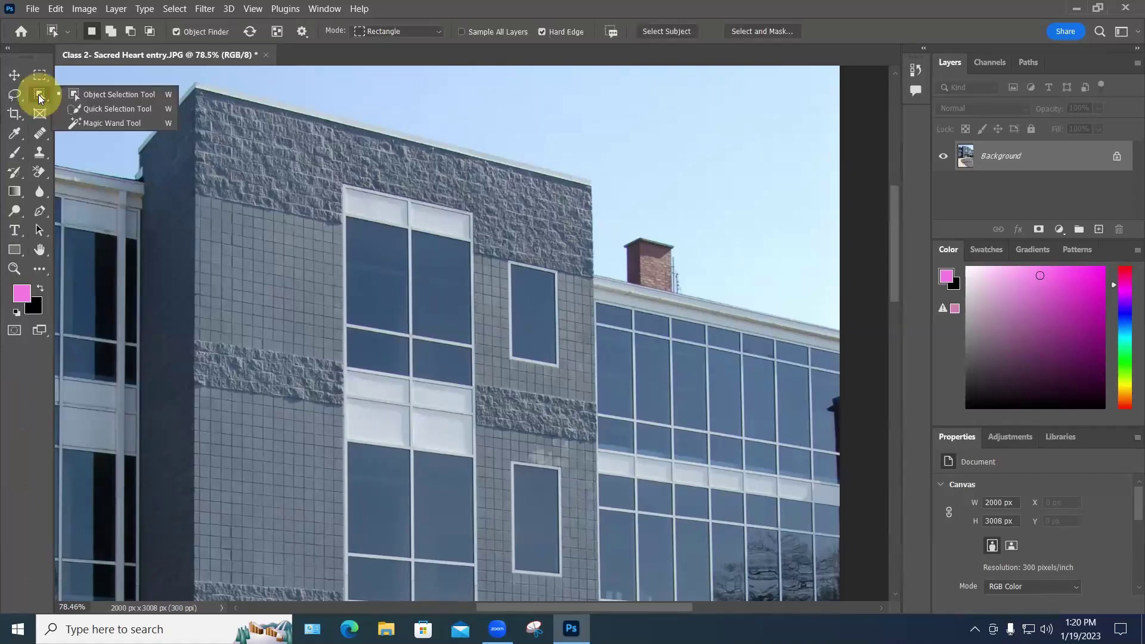
{"action": "left_click", "coordinate": [97, 123]}
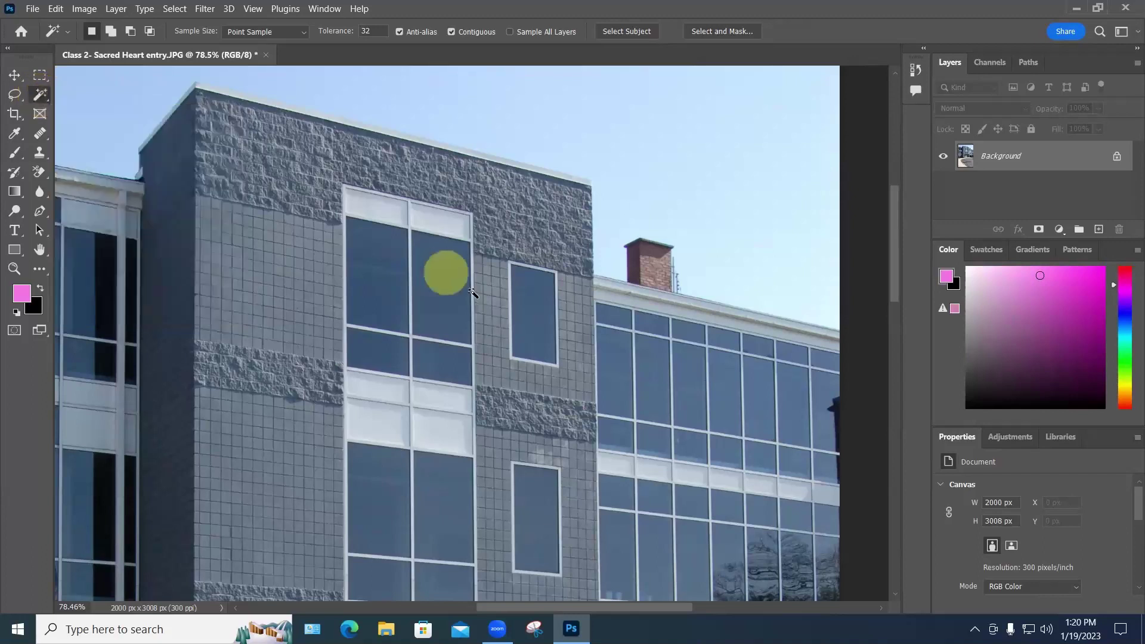
{"action": "left_click", "coordinate": [535, 313]}
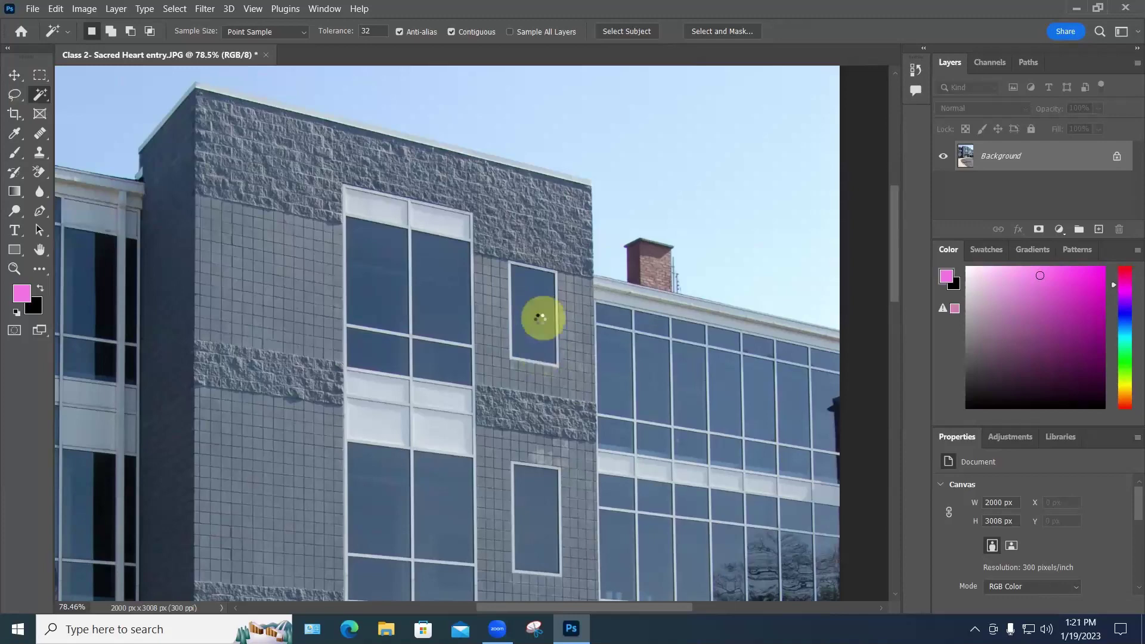
{"action": "left_click", "coordinate": [544, 316]}
{"action": "scroll", "coordinate": [543, 316], "scroll_direction": "up", "scroll_amount": 5}
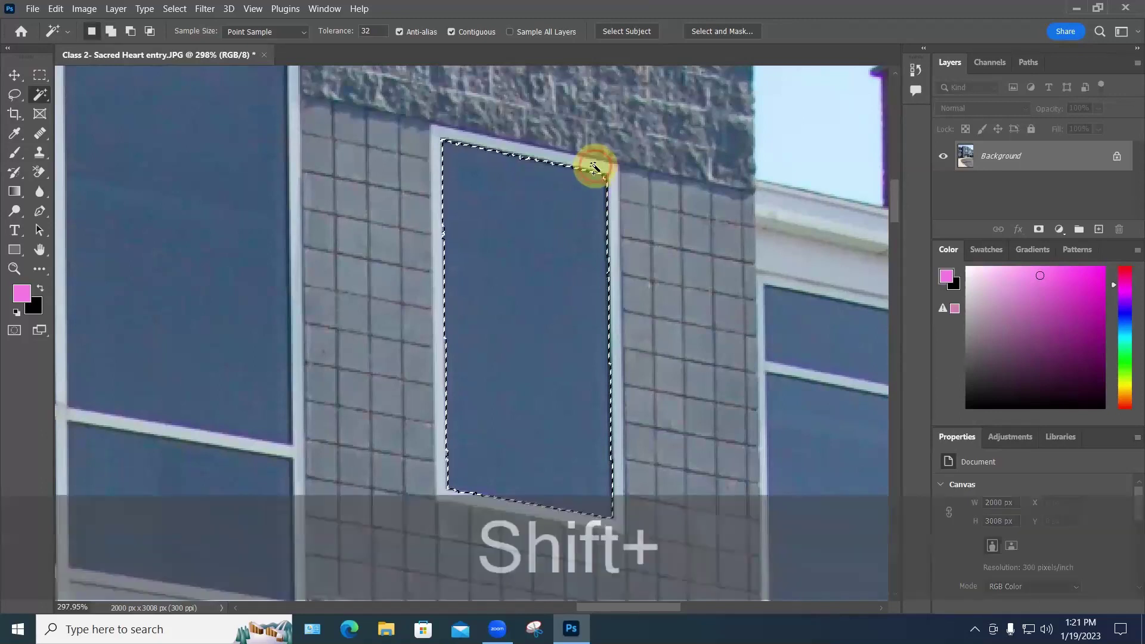
Step: Add the window's white frame and missed edge pixels to the selection
{"action": "left_click", "coordinate": [598, 171], "text": "shift"}
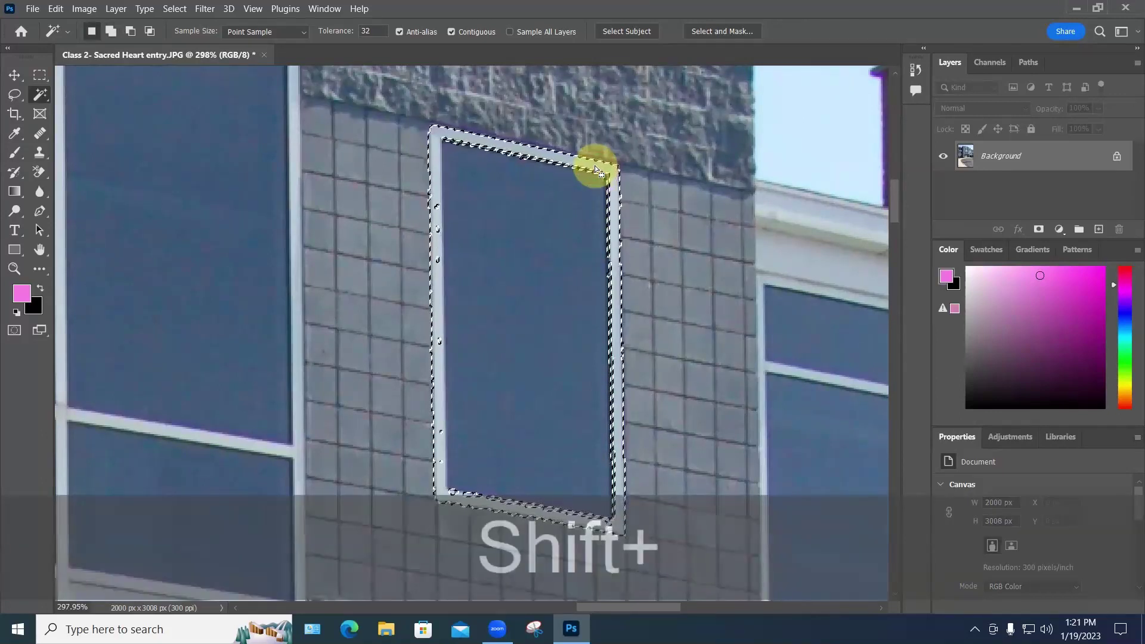
{"action": "scroll", "coordinate": [558, 165], "scroll_direction": "up", "scroll_amount": 6}
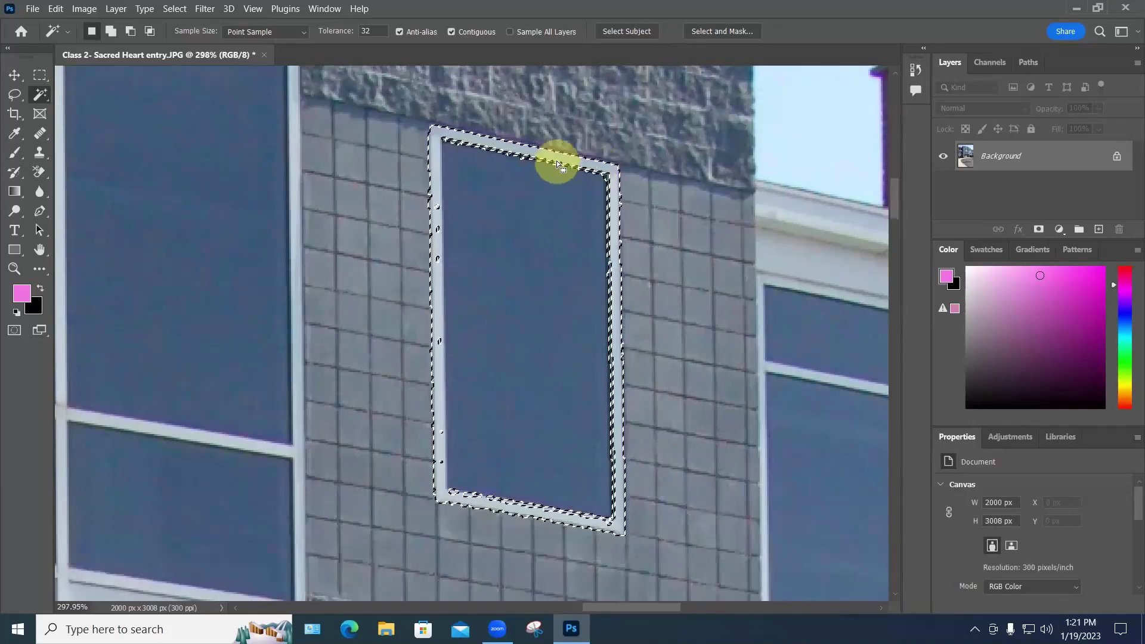
{"action": "scroll", "coordinate": [548, 171], "scroll_direction": "up", "scroll_amount": 3}
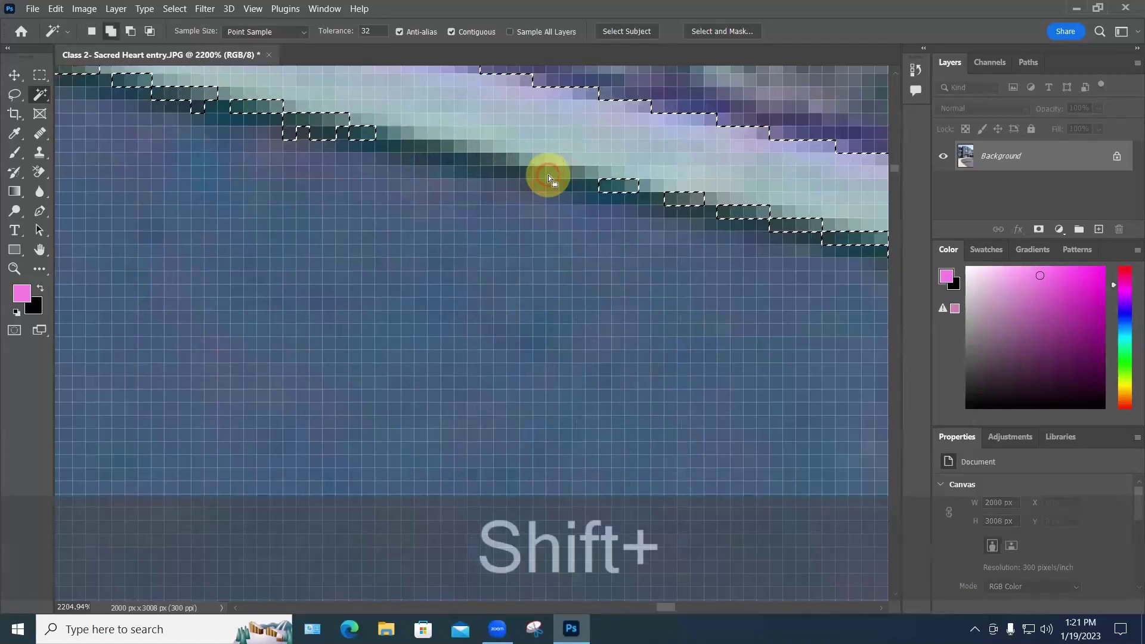
{"action": "left_click", "coordinate": [362, 139], "text": "shift"}
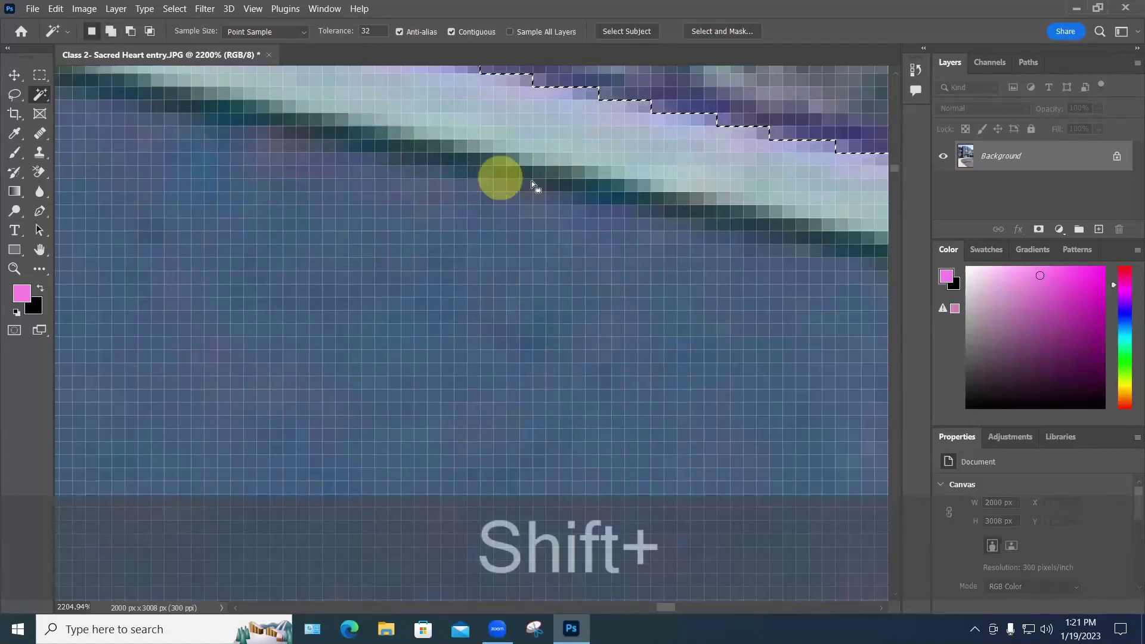
{"action": "scroll", "coordinate": [533, 184], "scroll_direction": "down", "scroll_amount": 8}
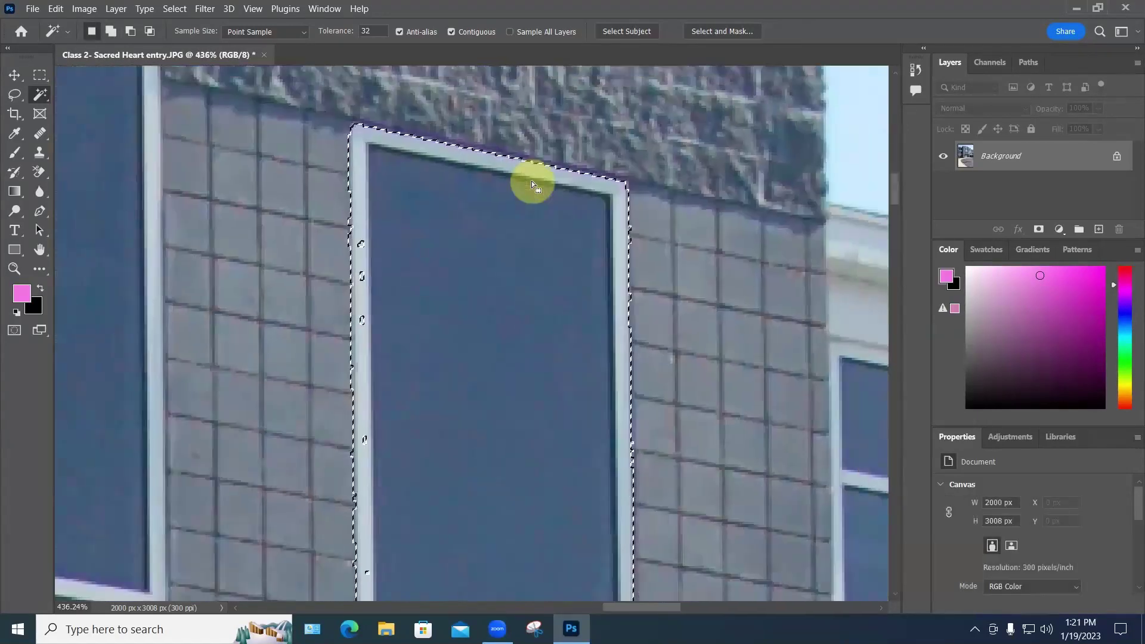
{"action": "scroll", "coordinate": [532, 183], "scroll_direction": "down", "scroll_amount": 8}
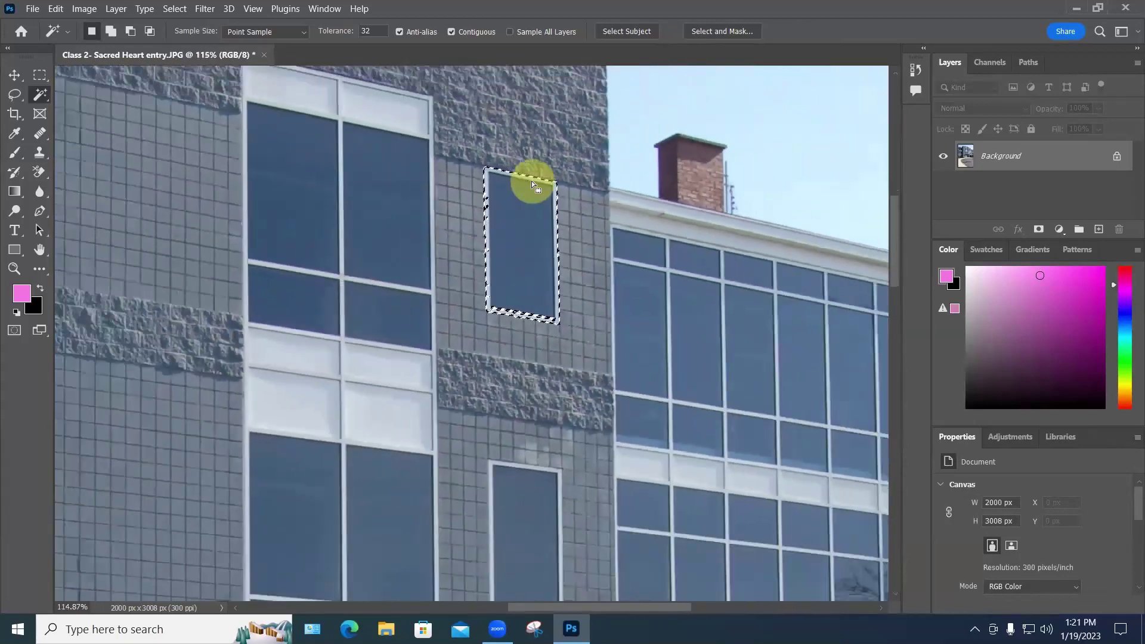
{"action": "scroll", "coordinate": [533, 184], "scroll_direction": "down", "scroll_amount": 1}
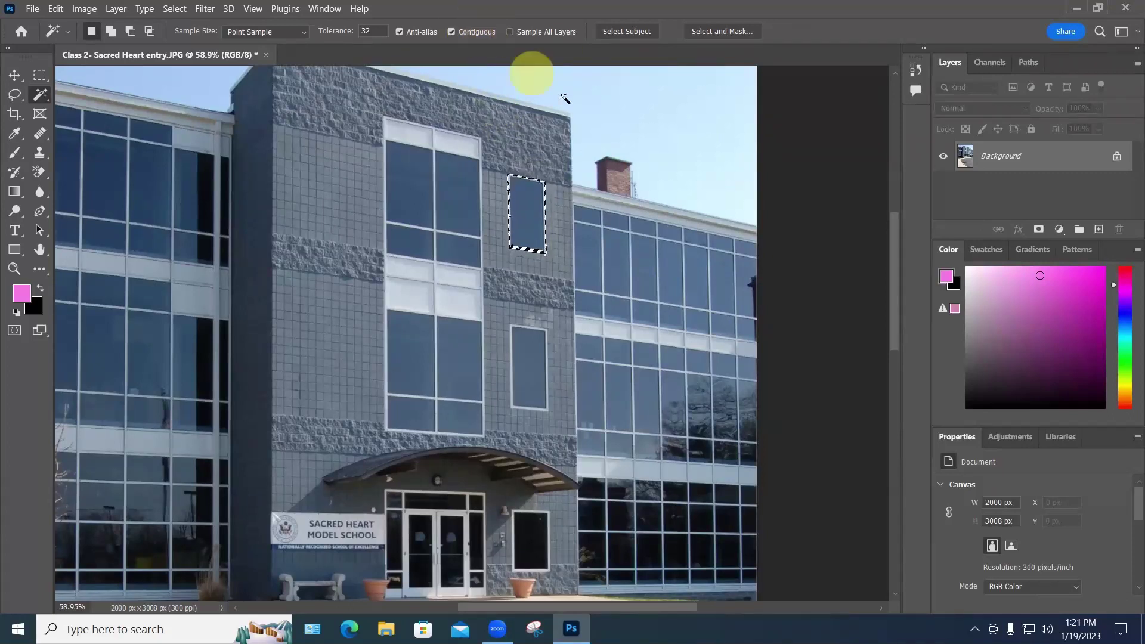
Step: Turn off Contiguous, deselect, test a photo-wide colour selection on the window, then undo it
{"action": "left_click", "coordinate": [450, 31]}
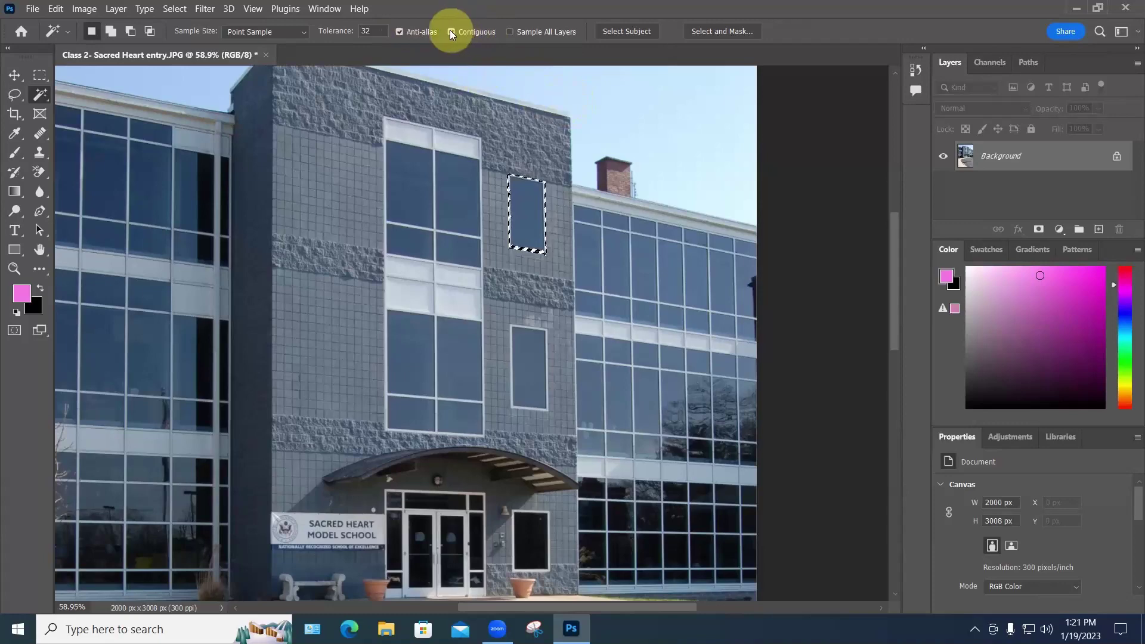
{"action": "key", "text": "ctrl+d"}
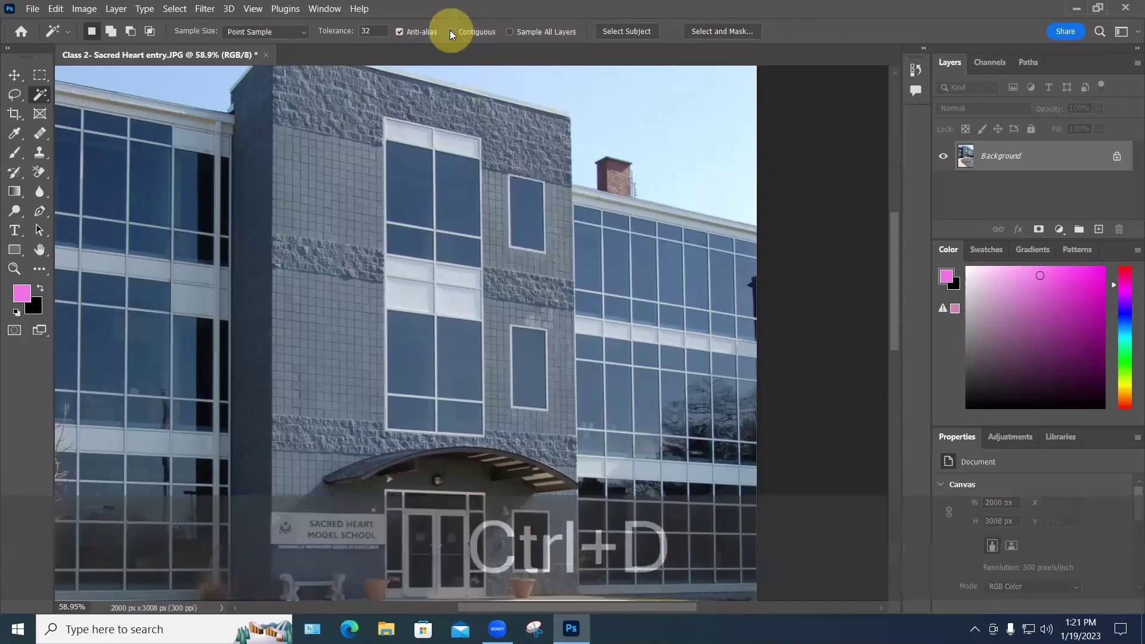
{"action": "left_click", "coordinate": [591, 251]}
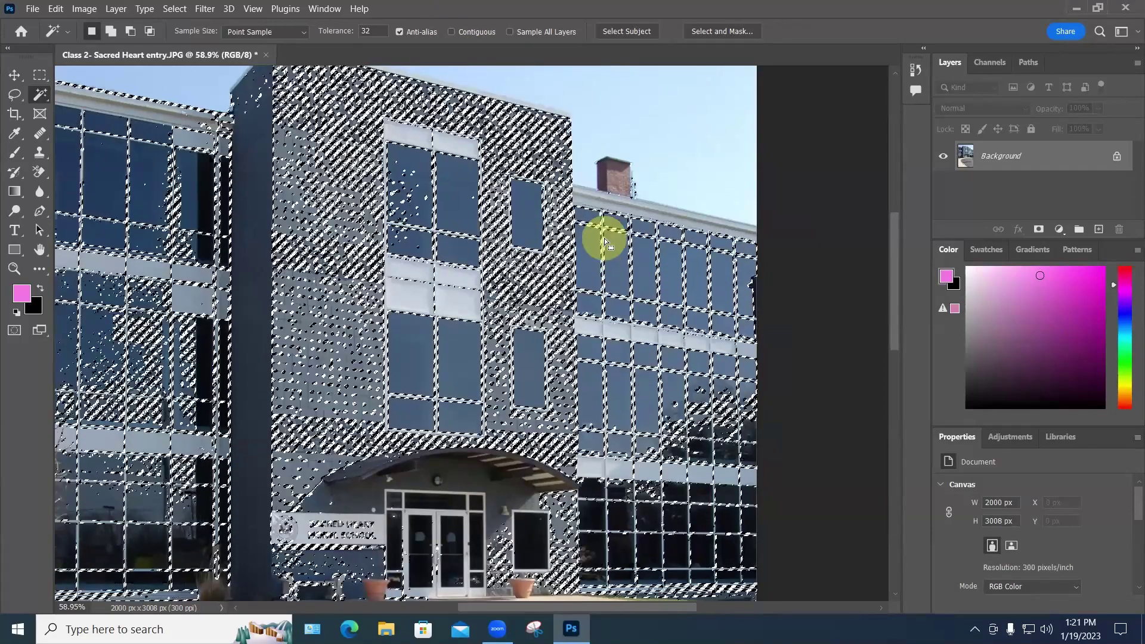
{"action": "key", "text": "ctrl+z"}
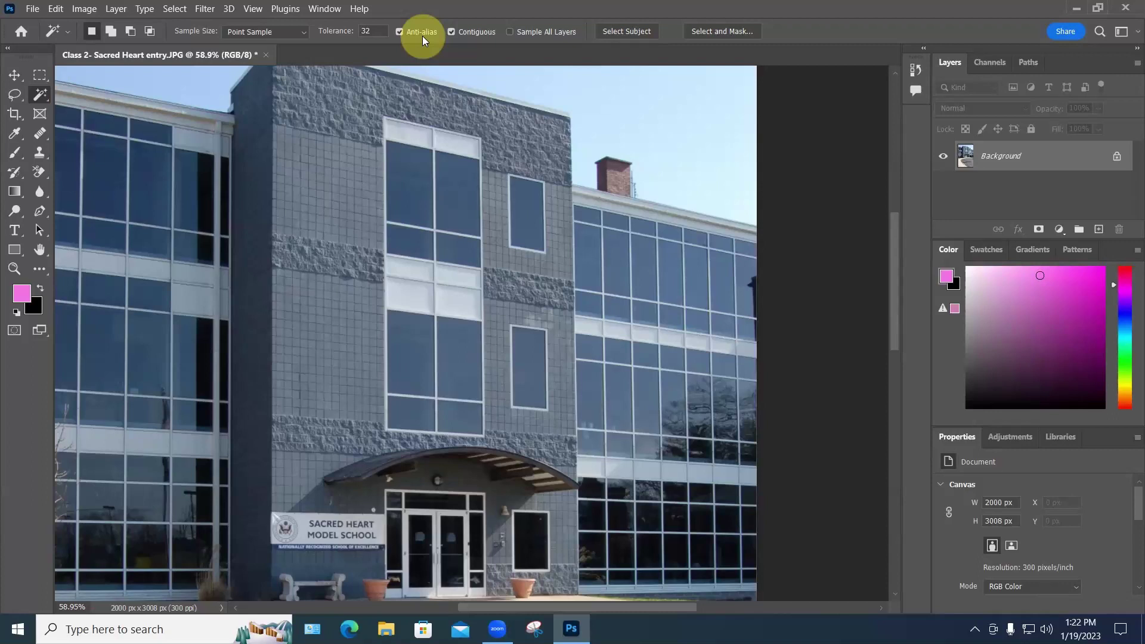
Step: Change the Tolerance value and select a small patch of window glass
{"action": "left_click", "coordinate": [368, 30]}
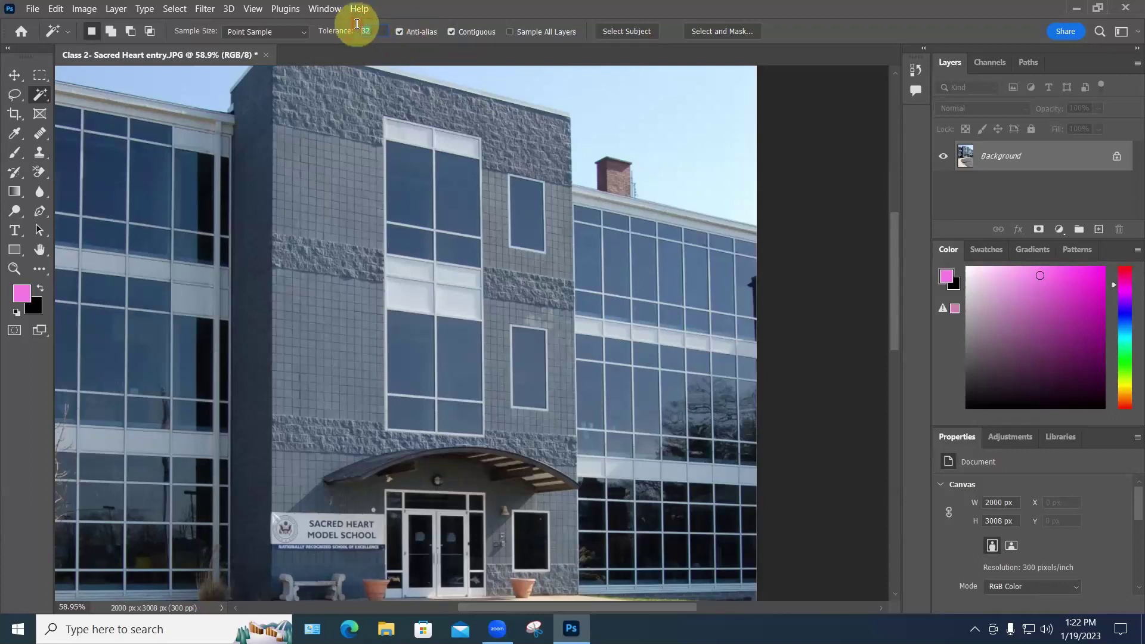
{"action": "type", "text": "0"}
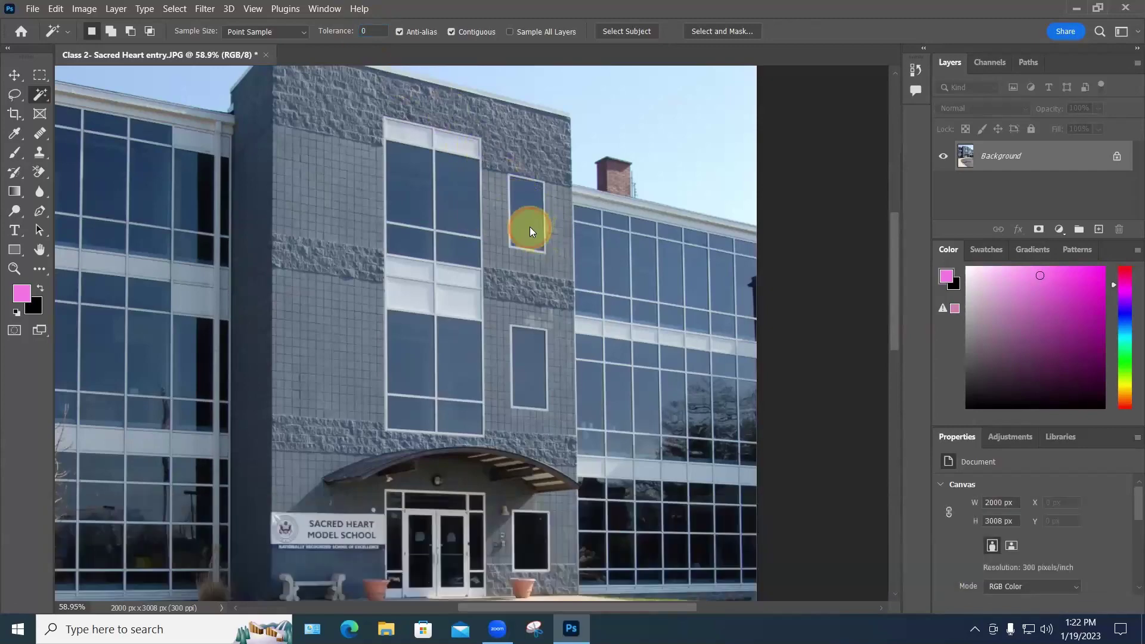
{"action": "scroll", "coordinate": [536, 237], "scroll_direction": "up", "scroll_amount": 10}
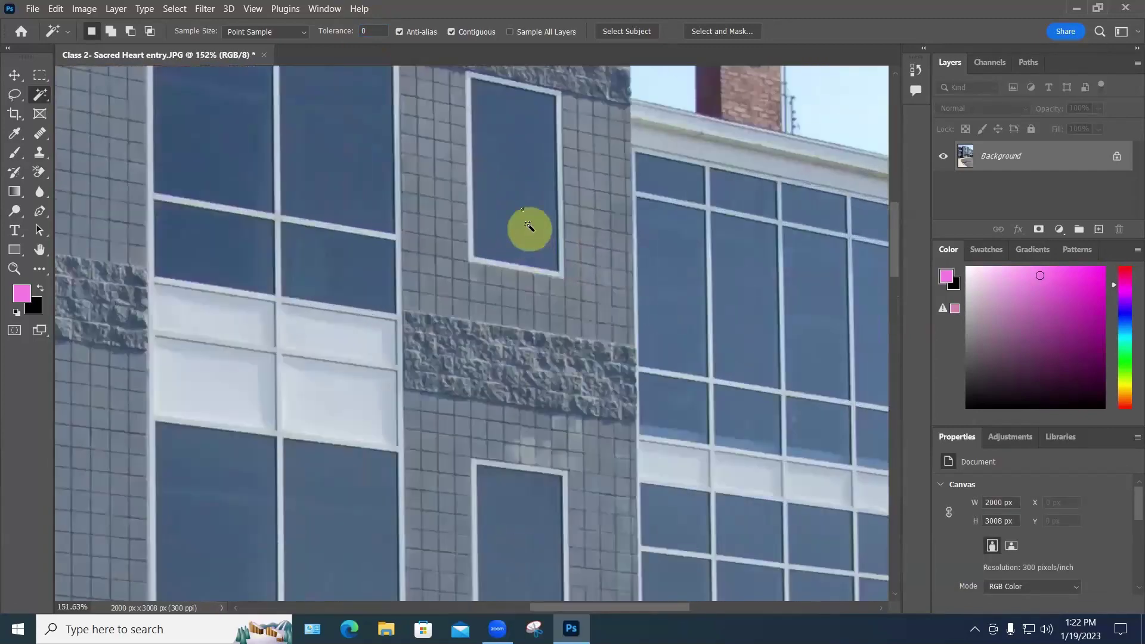
{"action": "scroll", "coordinate": [518, 199], "scroll_direction": "up", "scroll_amount": 8}
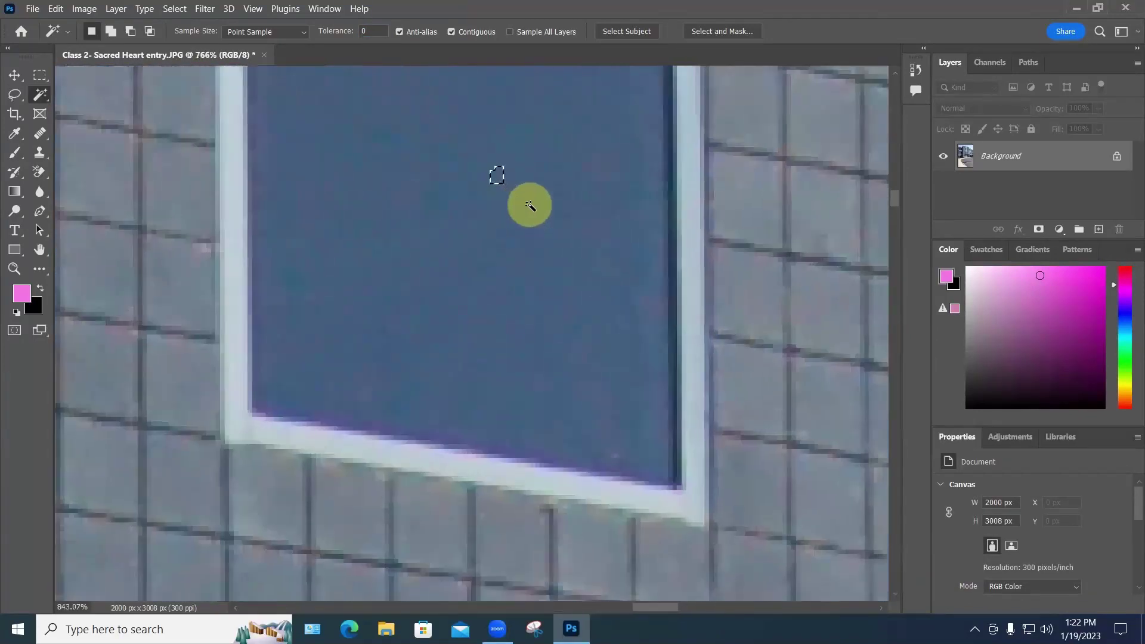
{"action": "left_click", "coordinate": [494, 173]}
{"action": "scroll", "coordinate": [530, 204], "scroll_direction": "up", "scroll_amount": 3}
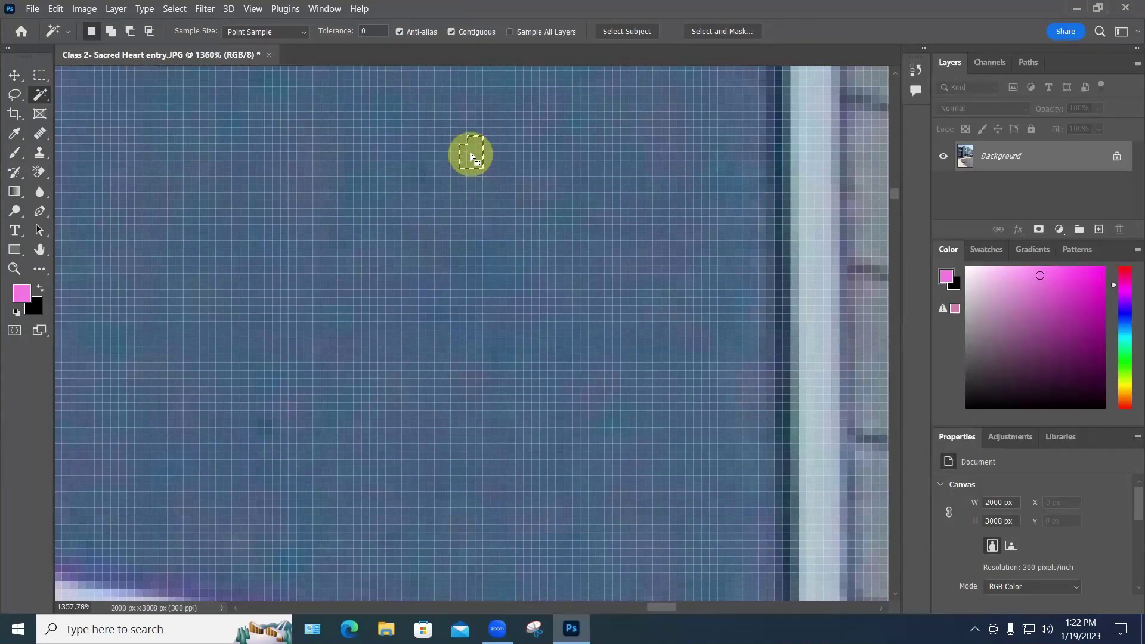
{"action": "scroll", "coordinate": [492, 199], "scroll_direction": "up", "scroll_amount": 2}
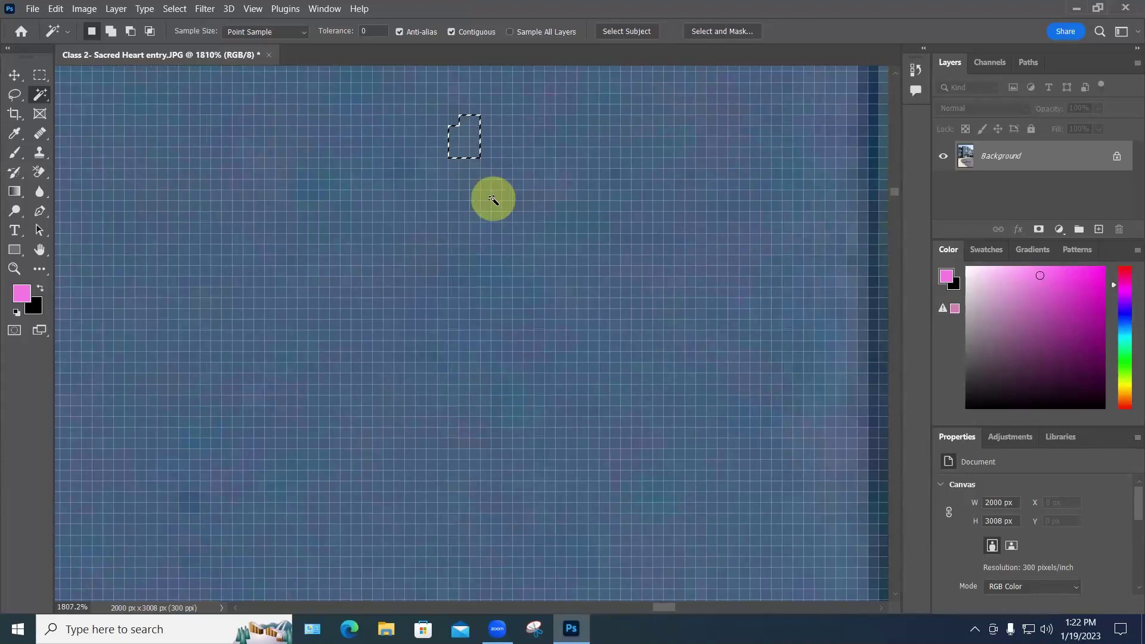
{"action": "scroll", "coordinate": [493, 198], "scroll_direction": "down", "scroll_amount": 2}
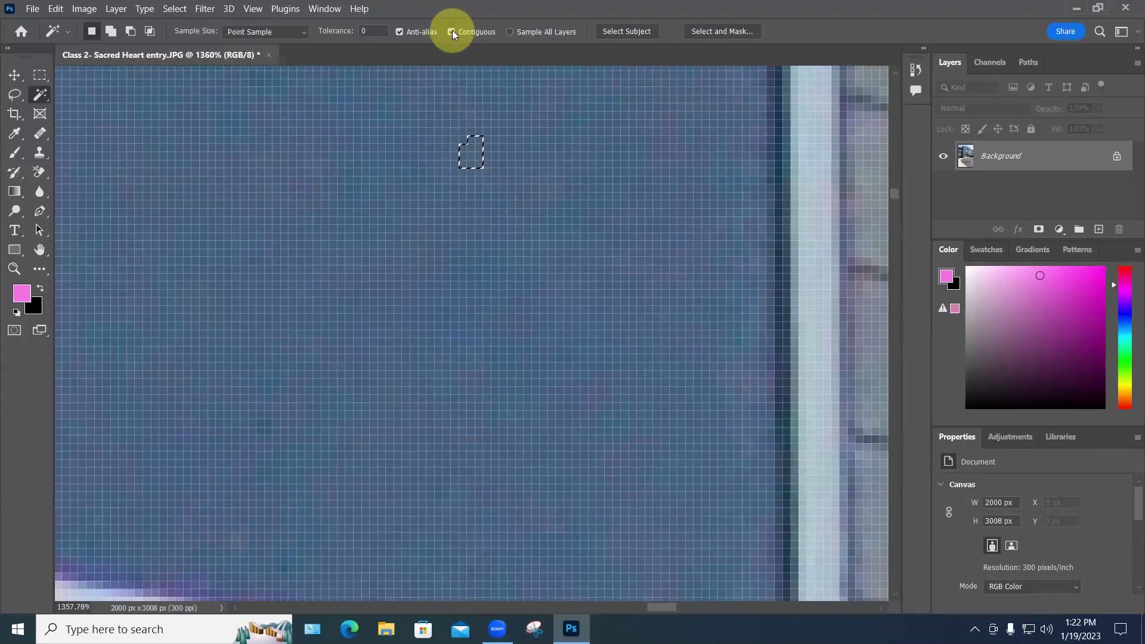
{"action": "key", "text": "ctrl+minus"}
{"action": "key", "text": "ctrl+minus"}
{"action": "key", "text": "ctrl+minus"}
{"action": "key", "text": "ctrl+minus"}
{"action": "key", "text": "ctrl+minus"}
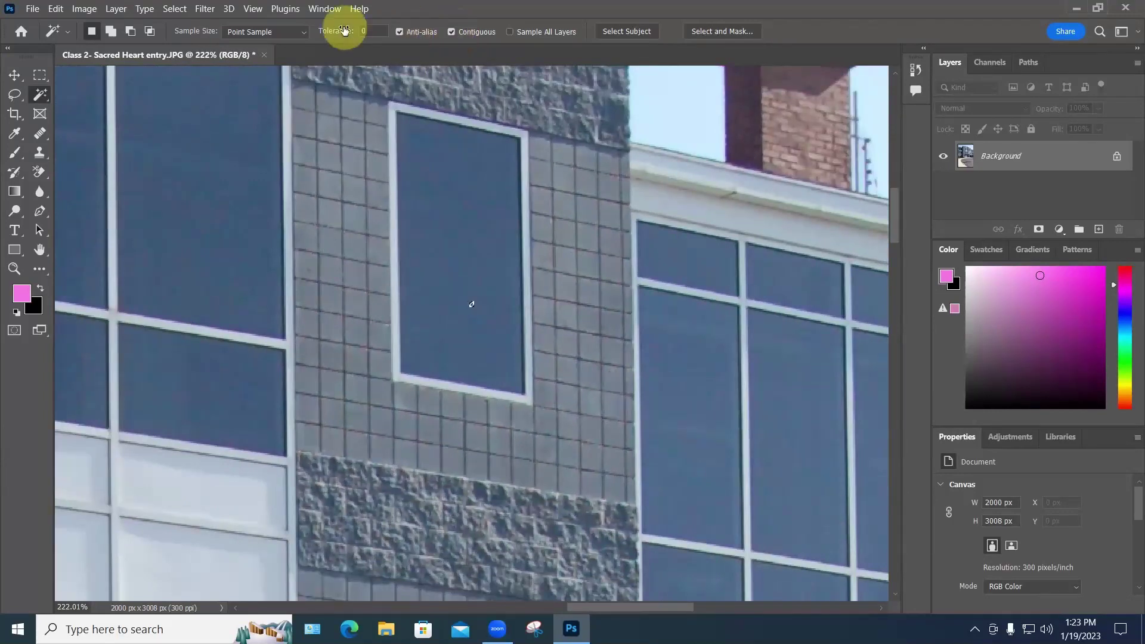
Step: Set Tolerance to 10 and reselect the window pane
{"action": "double_click", "coordinate": [361, 31]}
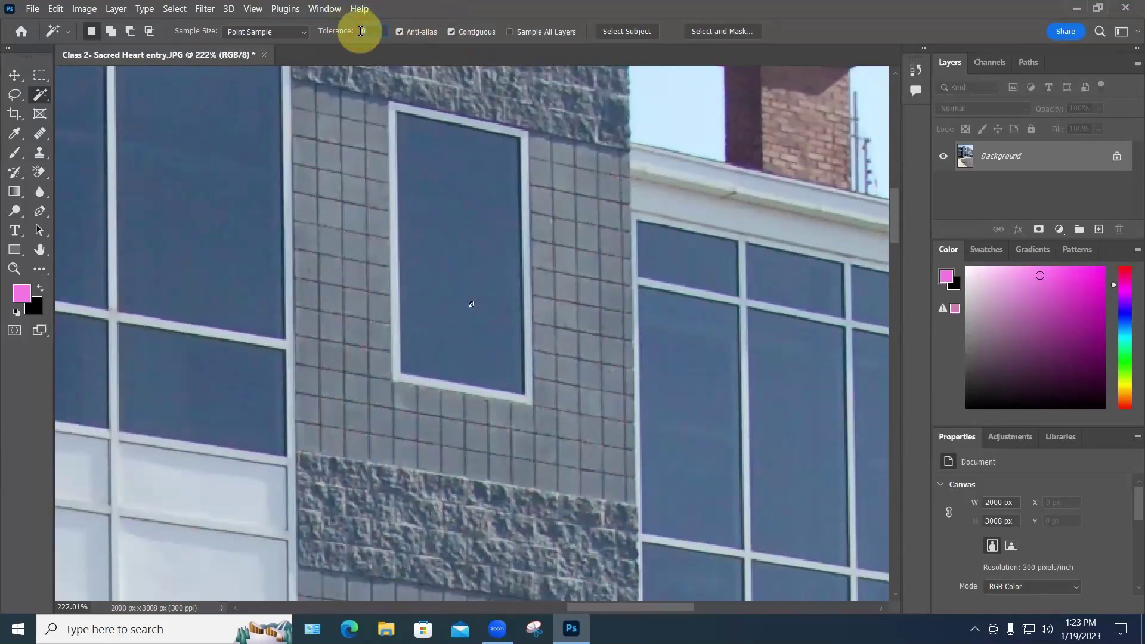
{"action": "type", "text": "10"}
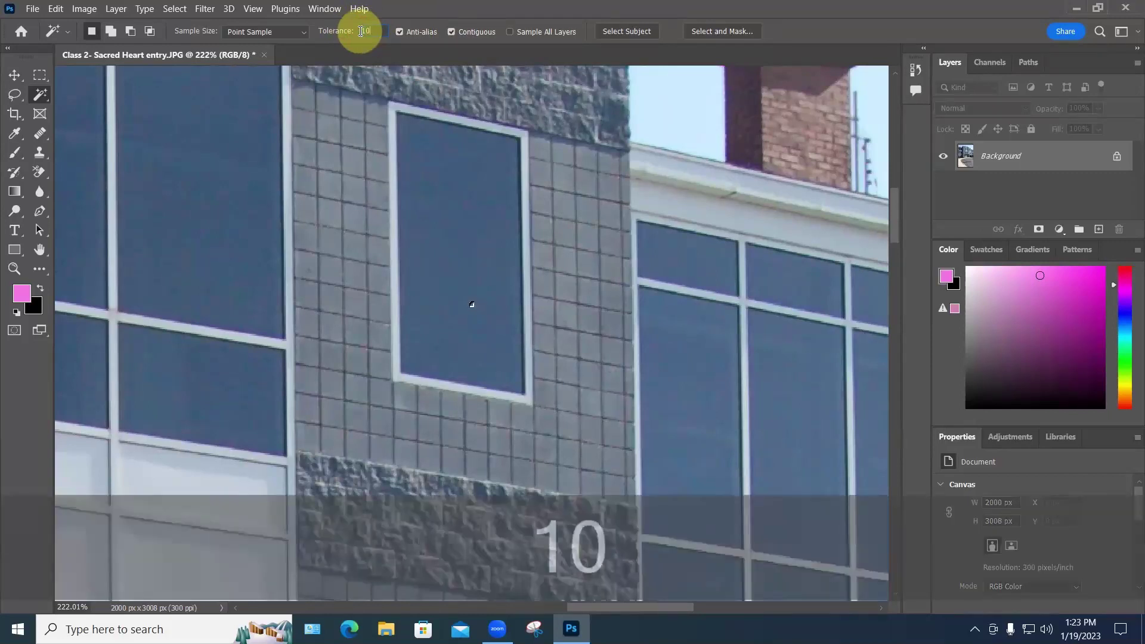
{"action": "left_click", "coordinate": [460, 228]}
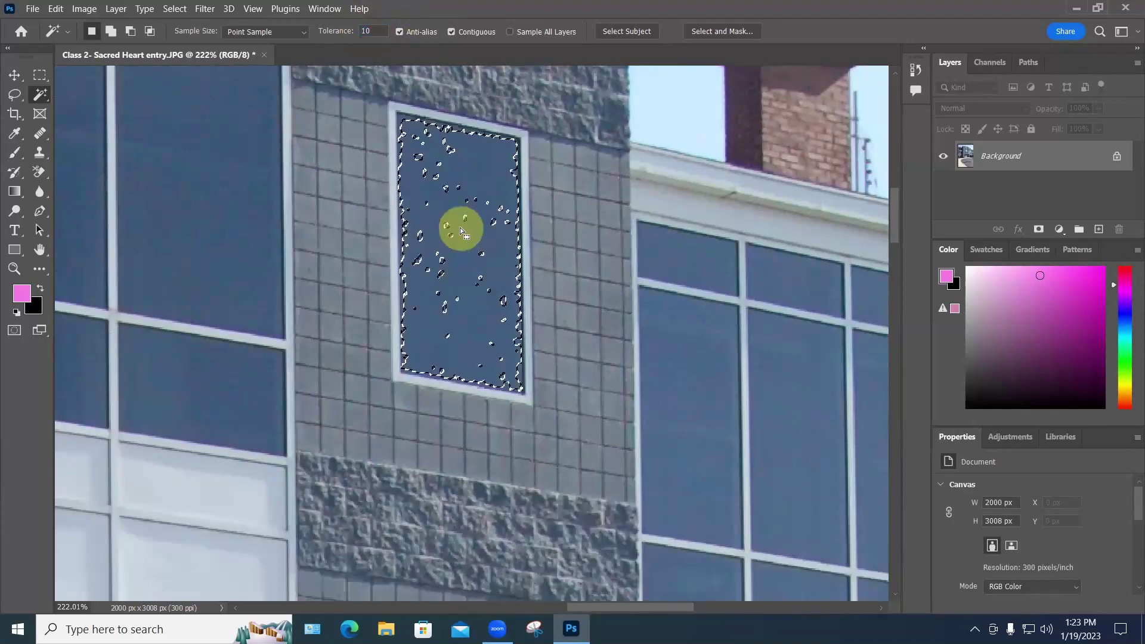
Step: Raise Tolerance to 50 and reselect the window glass as one solid area
{"action": "left_click", "coordinate": [376, 31]}
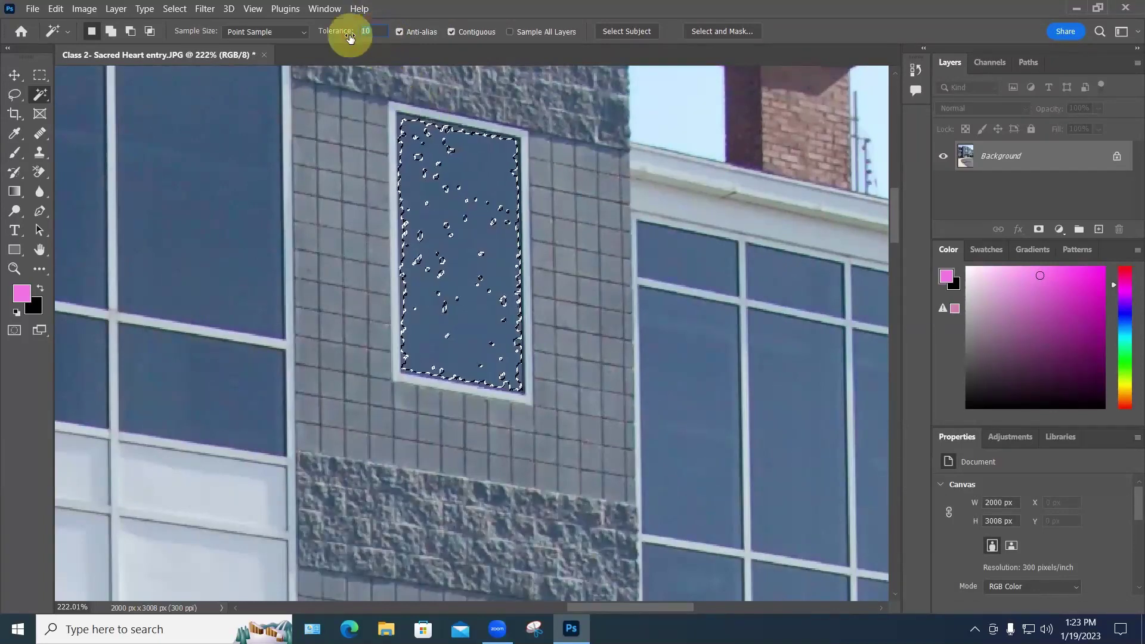
{"action": "type", "text": "50"}
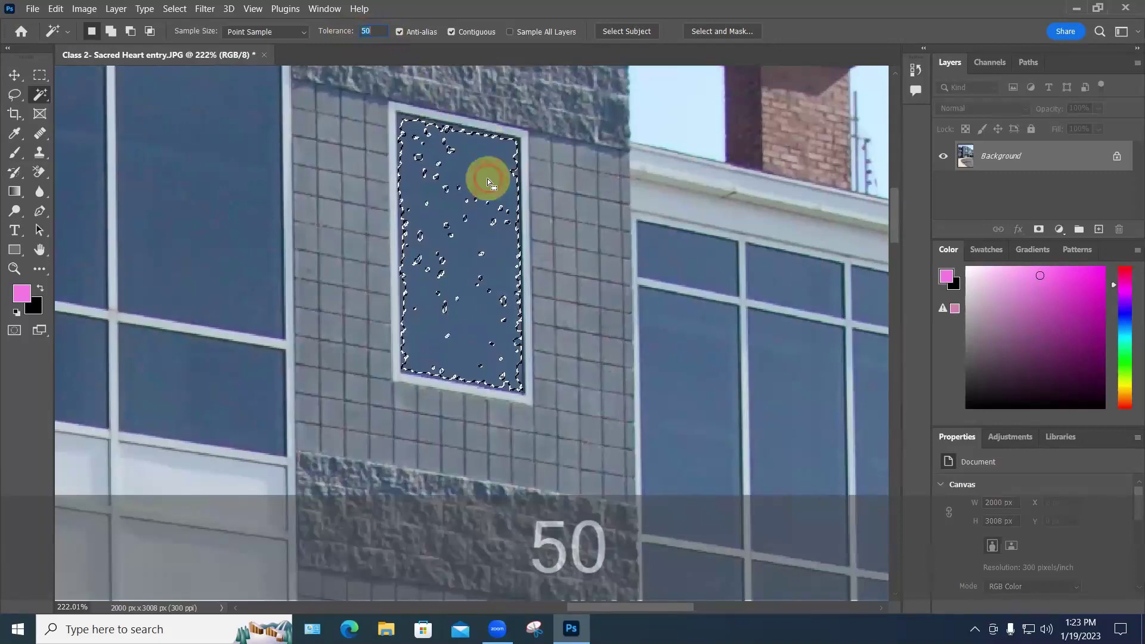
{"action": "left_click", "coordinate": [488, 177]}
{"action": "scroll", "coordinate": [488, 177], "scroll_direction": "down", "scroll_amount": 8}
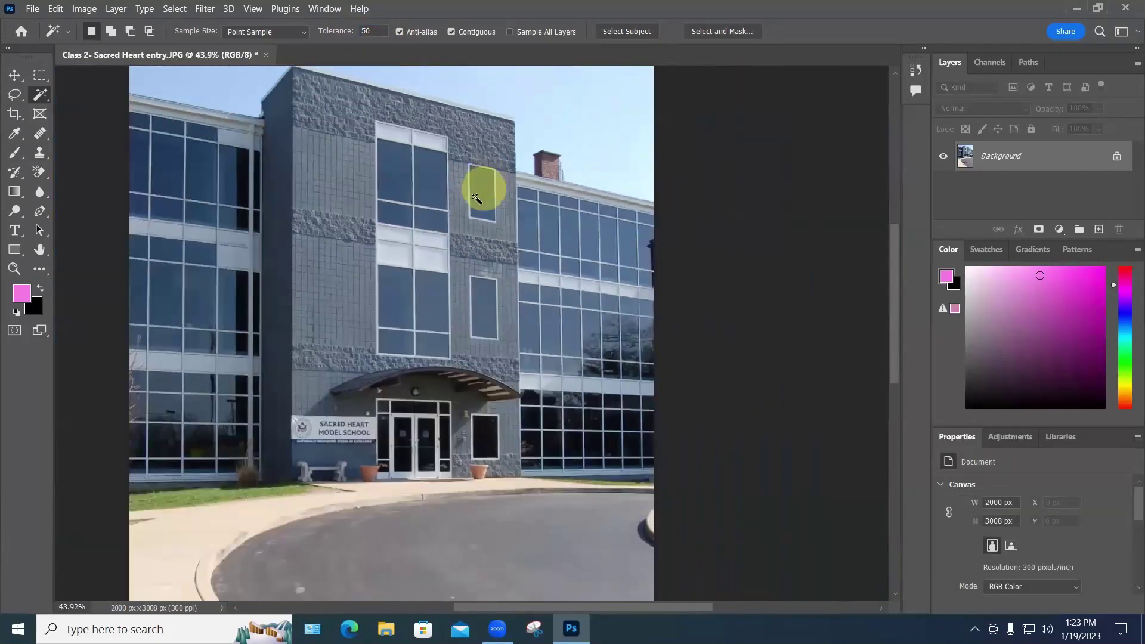
{"action": "left_click", "coordinate": [477, 195]}
{"action": "scroll", "coordinate": [482, 178], "scroll_direction": "up", "scroll_amount": 5}
{"action": "scroll", "coordinate": [481, 177], "scroll_direction": "up", "scroll_amount": 6}
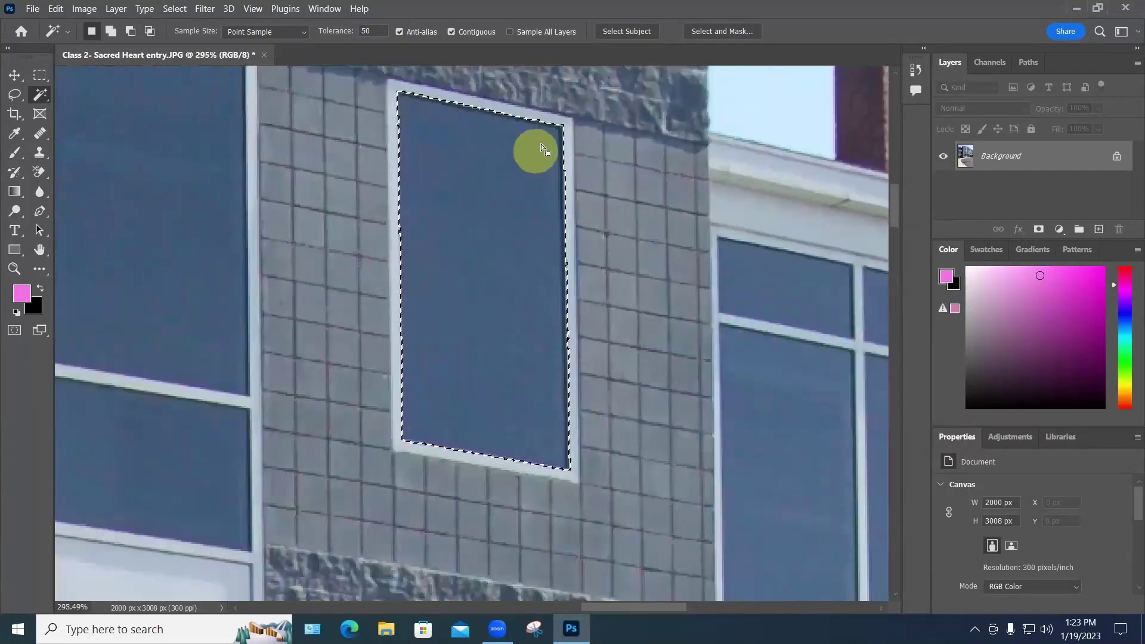
Step: Add the small window's white frame to the glass selection and copy it
{"action": "scroll", "coordinate": [569, 119], "scroll_direction": "up", "scroll_amount": 4}
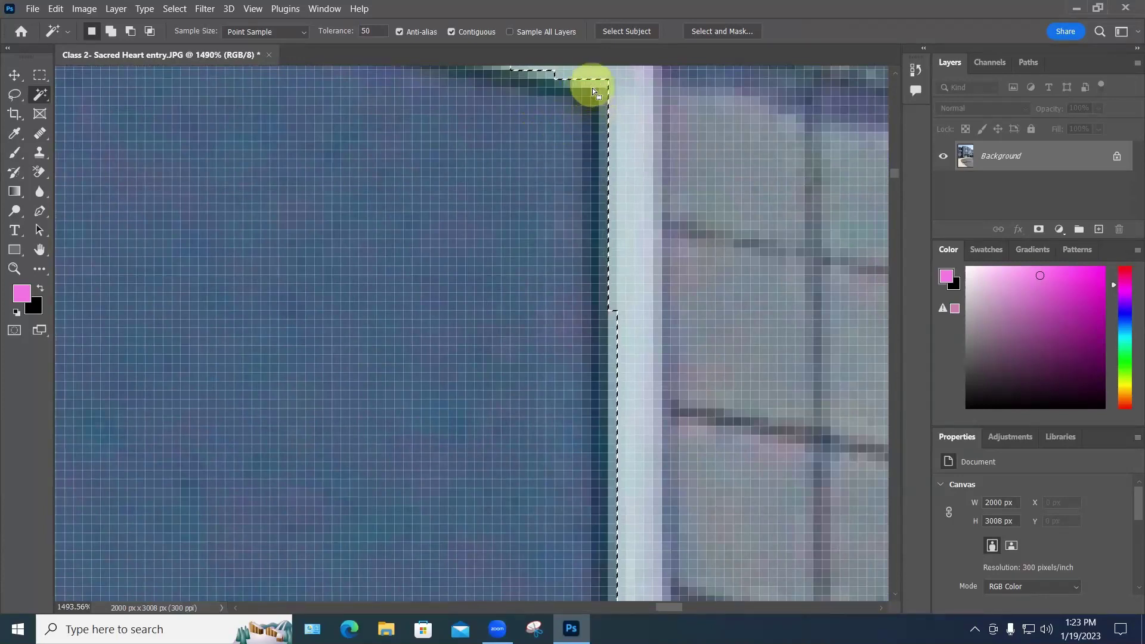
{"action": "scroll", "coordinate": [554, 125], "scroll_direction": "down", "scroll_amount": 2}
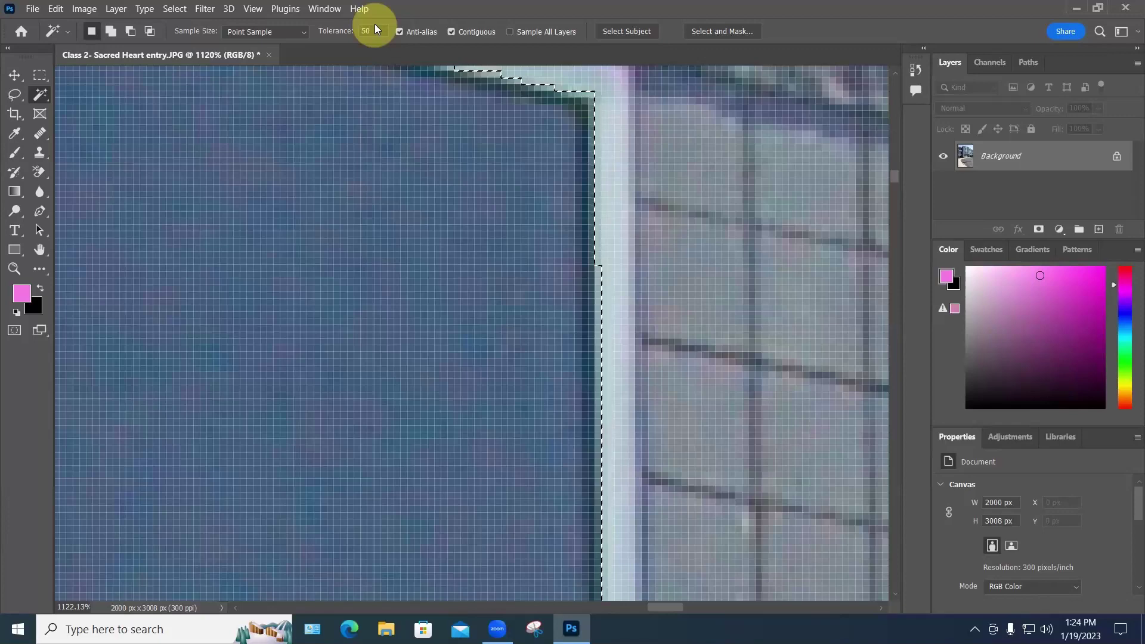
{"action": "scroll", "coordinate": [392, 115], "scroll_direction": "down", "scroll_amount": 5}
{"action": "scroll", "coordinate": [391, 148], "scroll_direction": "down", "scroll_amount": 1}
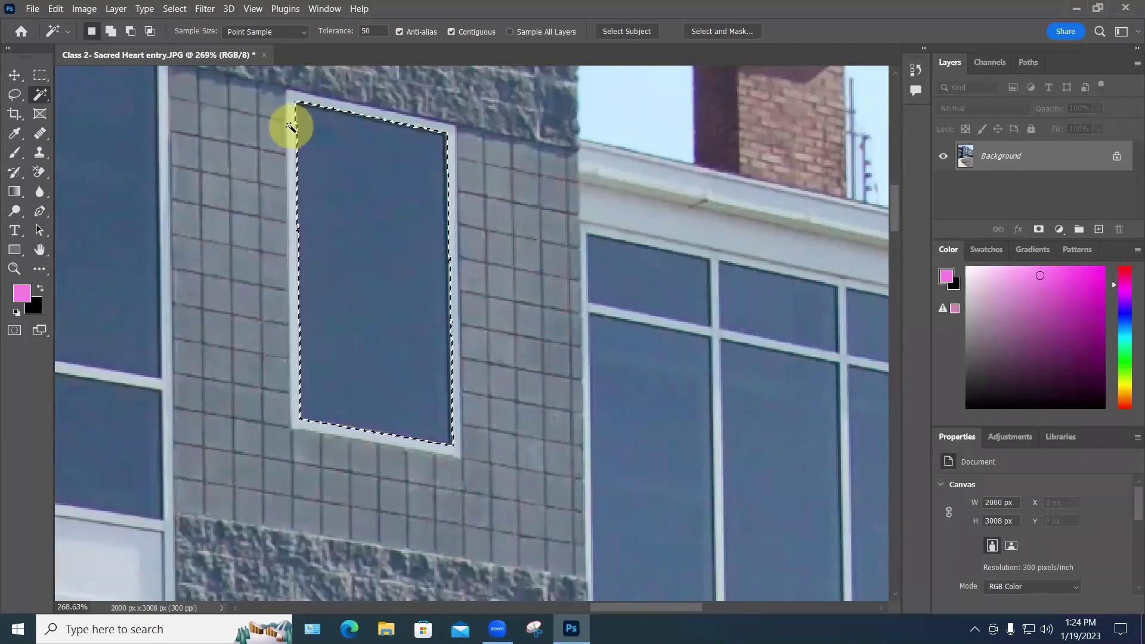
{"action": "key", "text": "shift"}
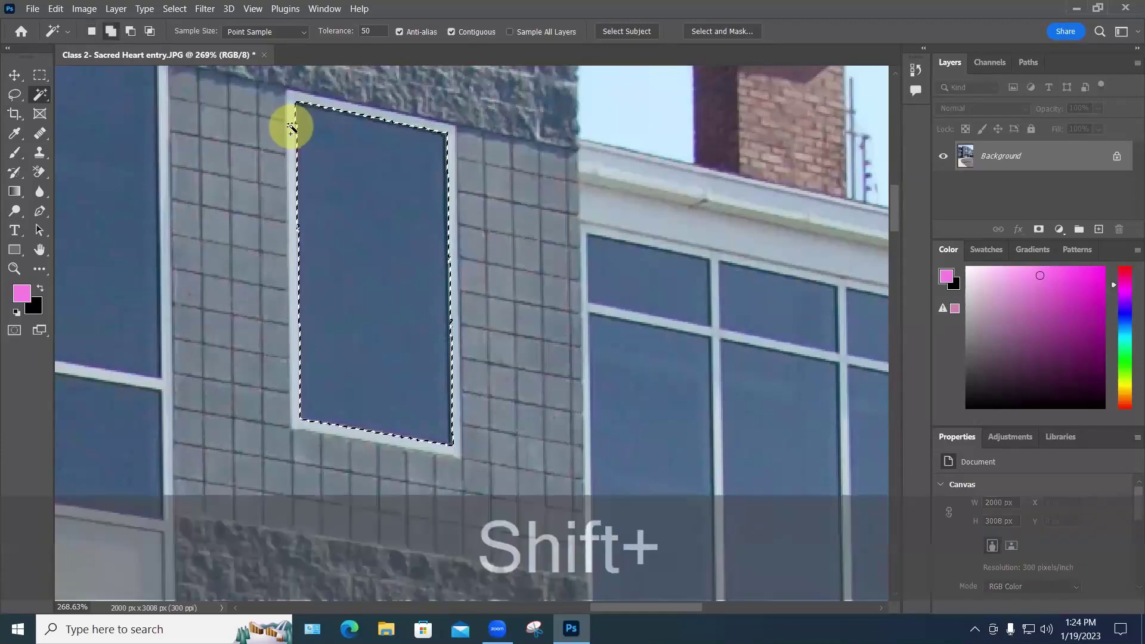
{"action": "left_click", "coordinate": [291, 127], "text": "shift"}
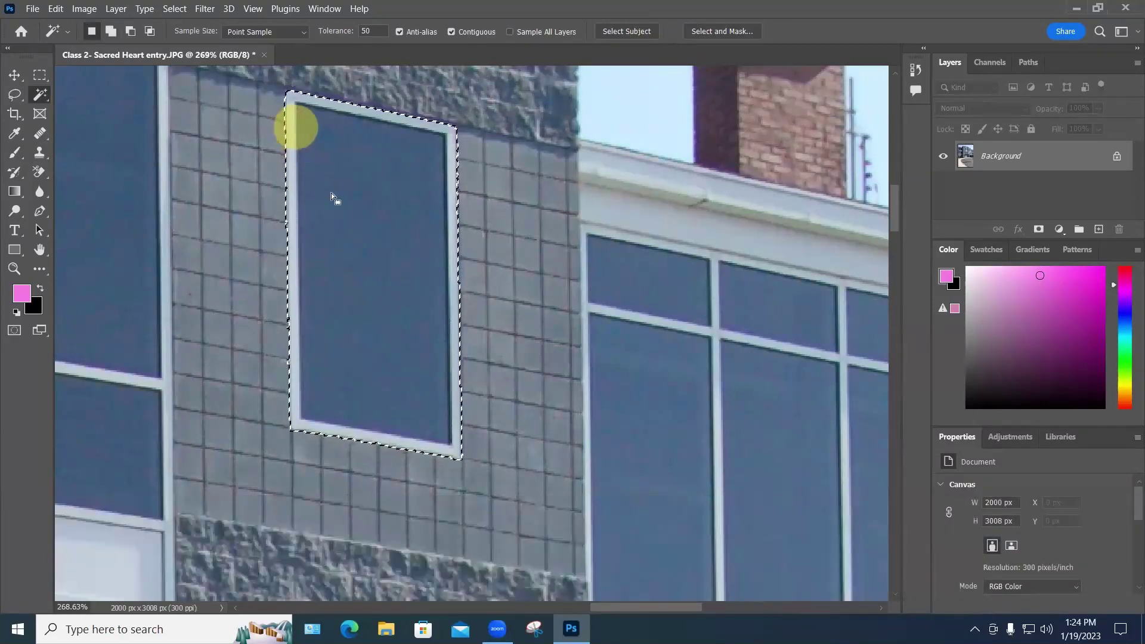
{"action": "scroll", "coordinate": [345, 205], "scroll_direction": "down", "scroll_amount": 10}
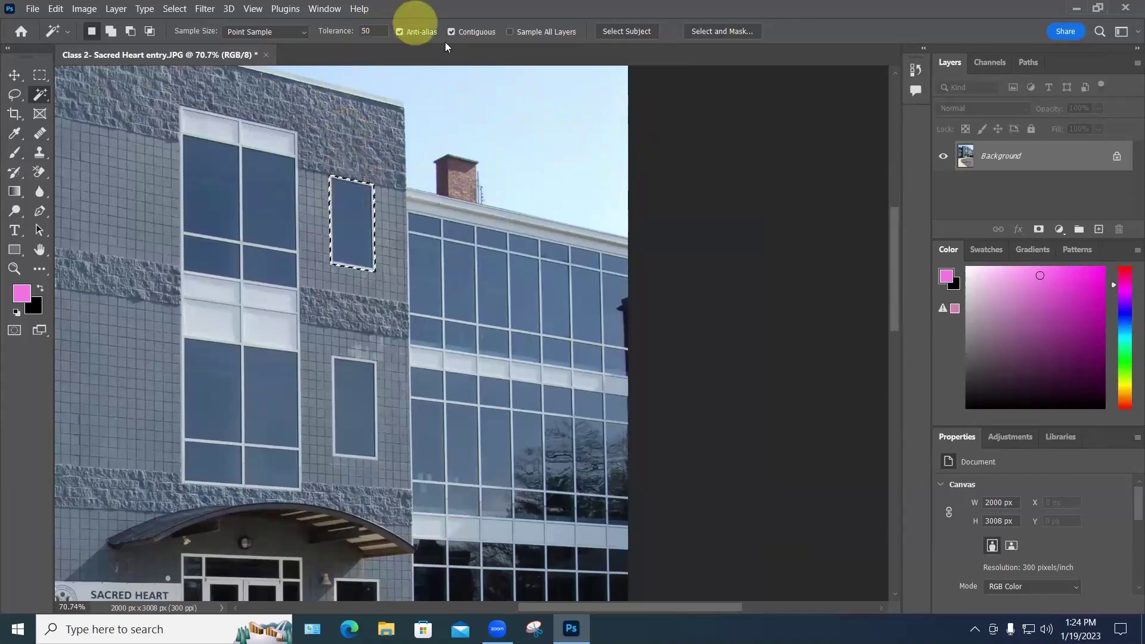
{"action": "scroll", "coordinate": [243, 159], "scroll_direction": "up", "scroll_amount": 1}
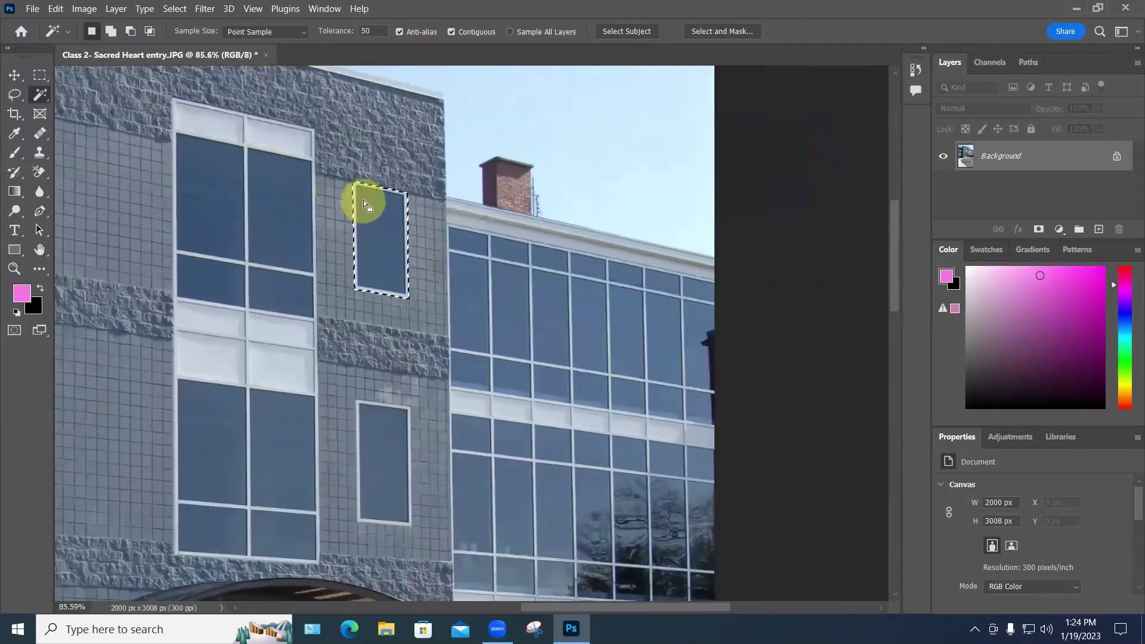
{"action": "scroll", "coordinate": [381, 239], "scroll_direction": "up", "scroll_amount": 3}
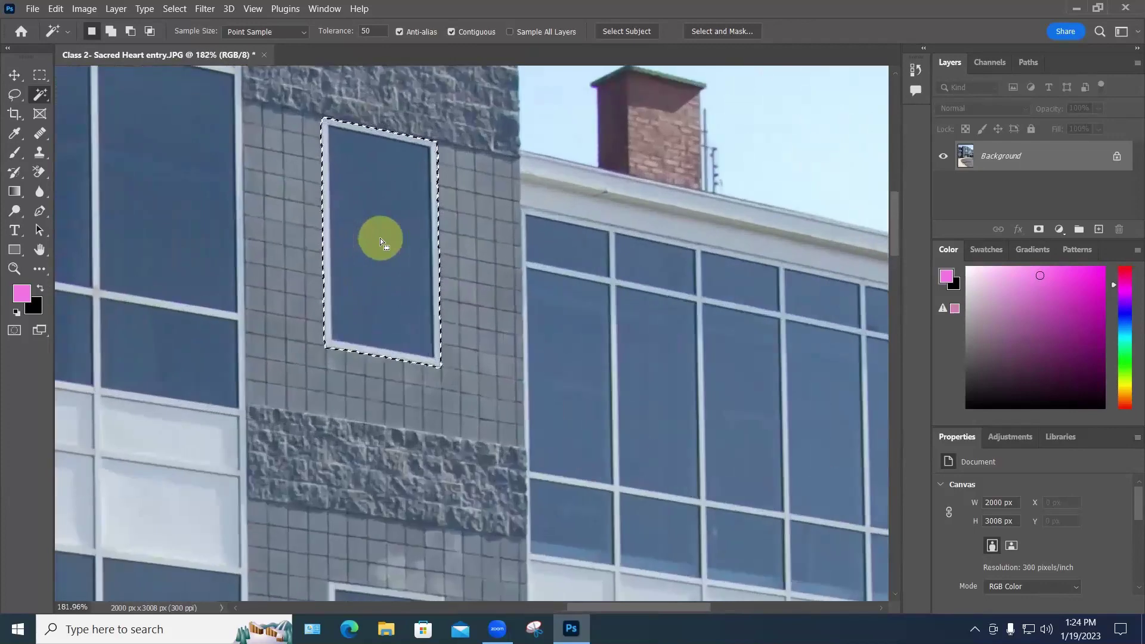
{"action": "key", "text": "ctrl+c"}
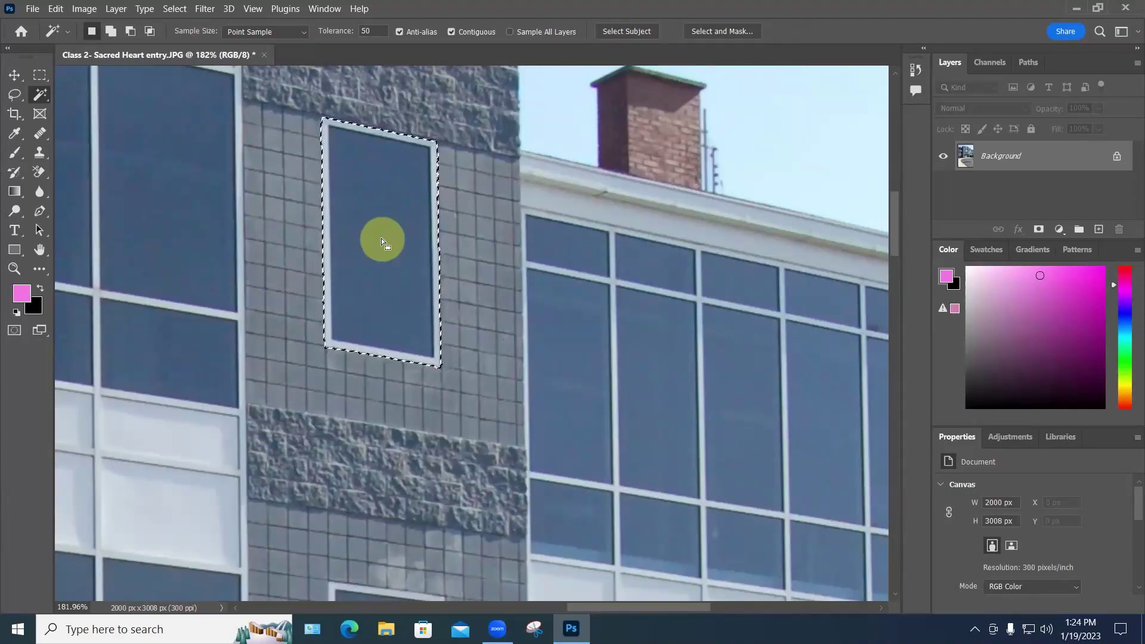
Step: Paste the copied window with Edit > Paste as Layer 1 (112 × 232 px)
{"action": "left_click", "coordinate": [56, 9]}
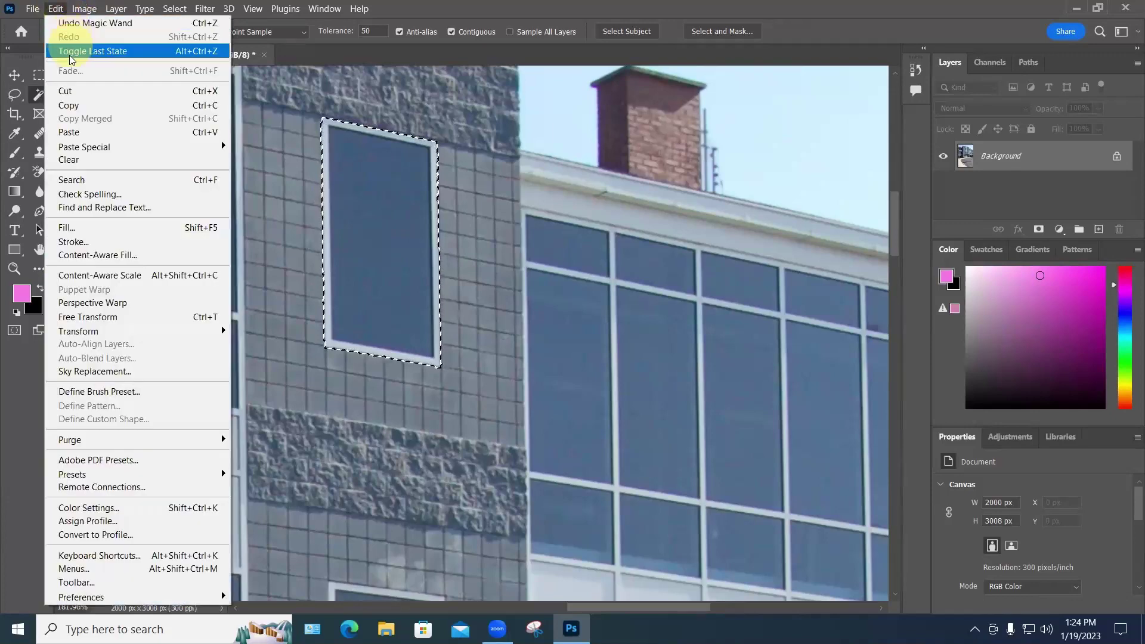
{"action": "left_click", "coordinate": [69, 133]}
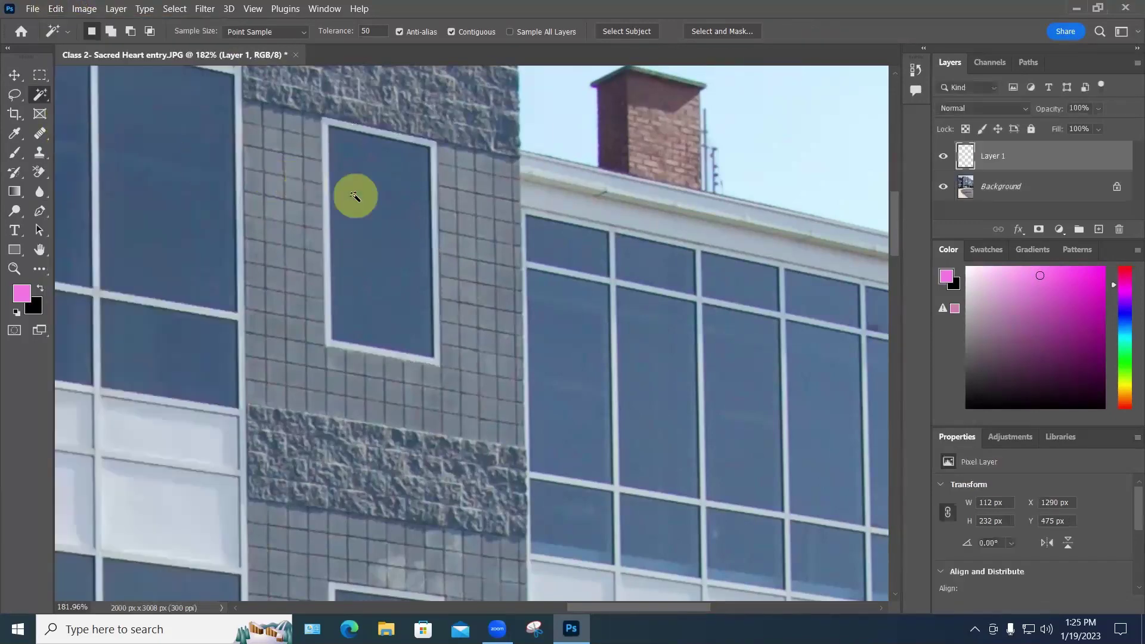
{"action": "scroll", "coordinate": [353, 197], "scroll_direction": "down", "scroll_amount": 5}
{"action": "scroll", "coordinate": [355, 197], "scroll_direction": "down", "scroll_amount": 3}
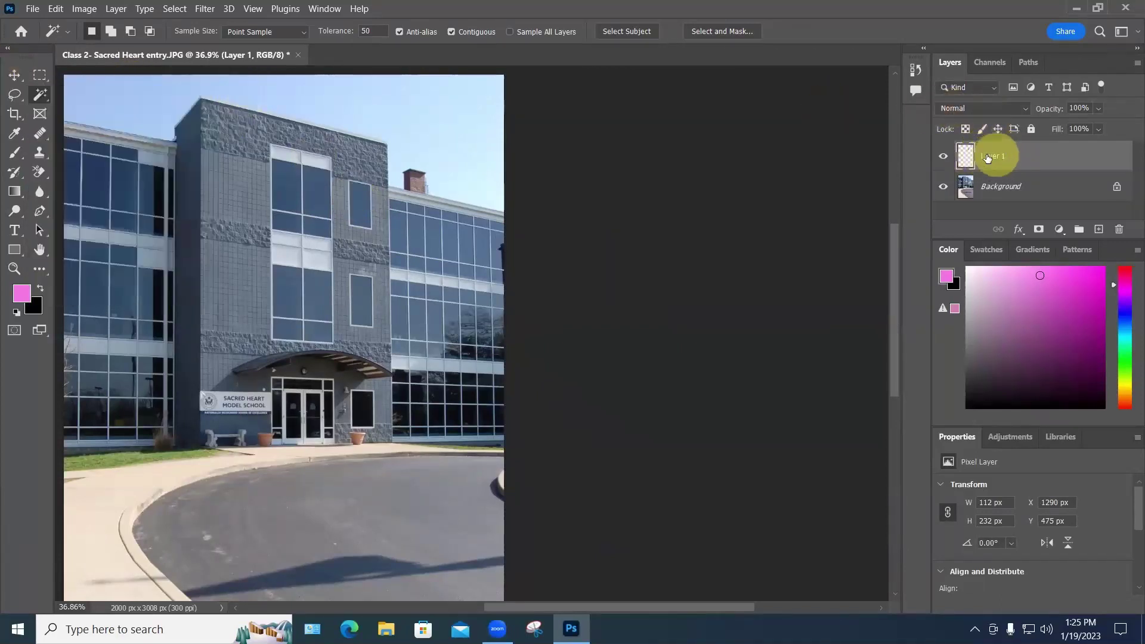
{"action": "left_click", "coordinate": [944, 188]}
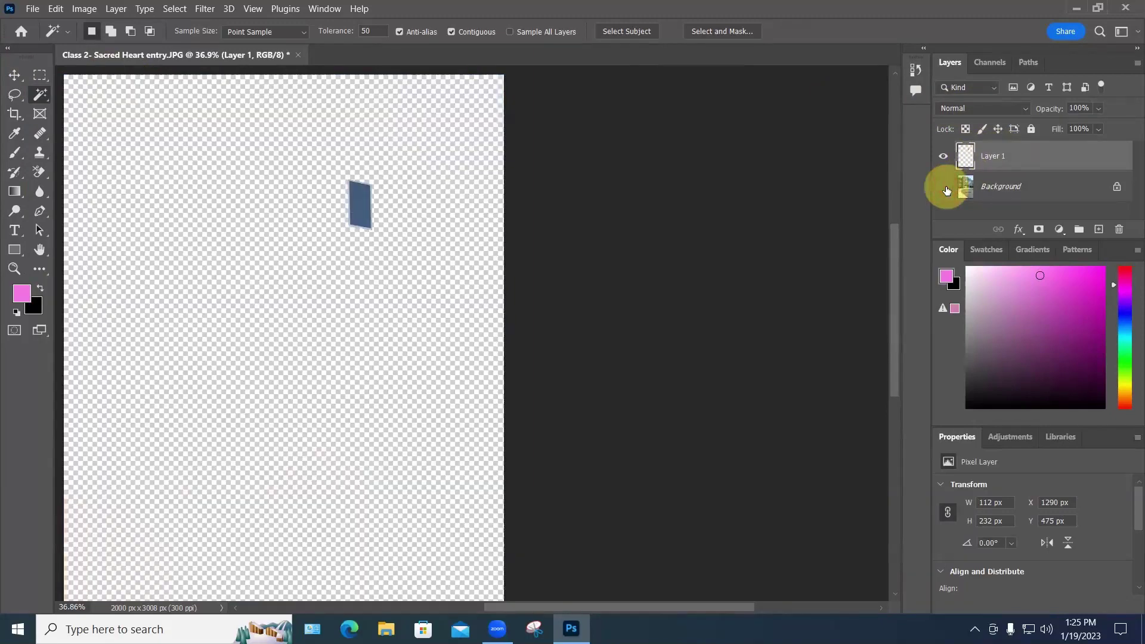
{"action": "left_click", "coordinate": [947, 189]}
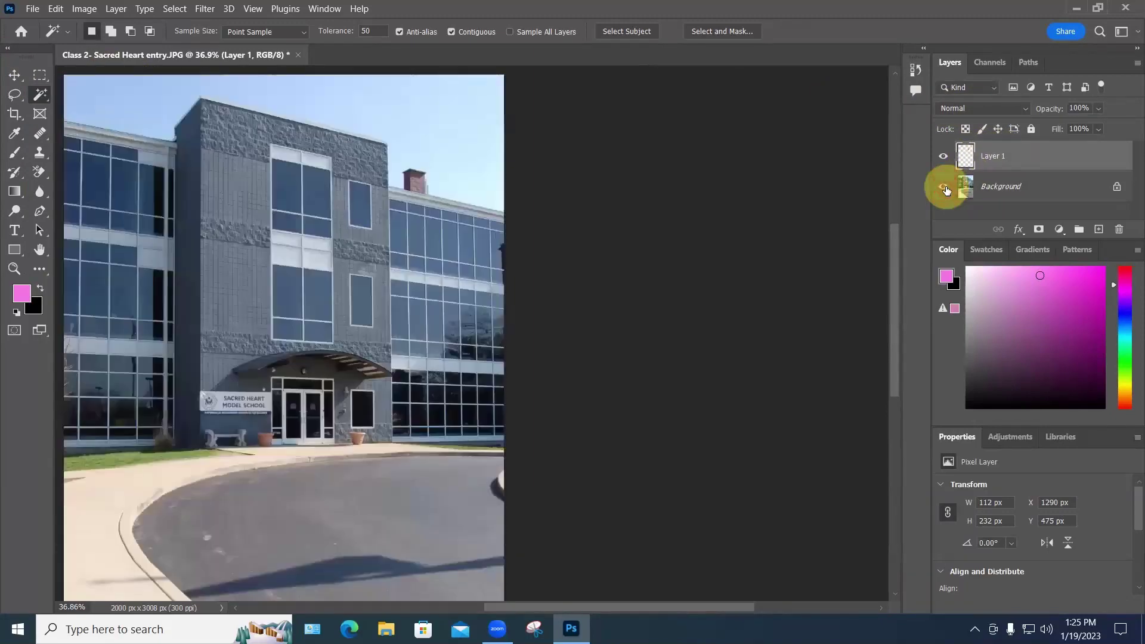
{"action": "left_click", "coordinate": [946, 189]}
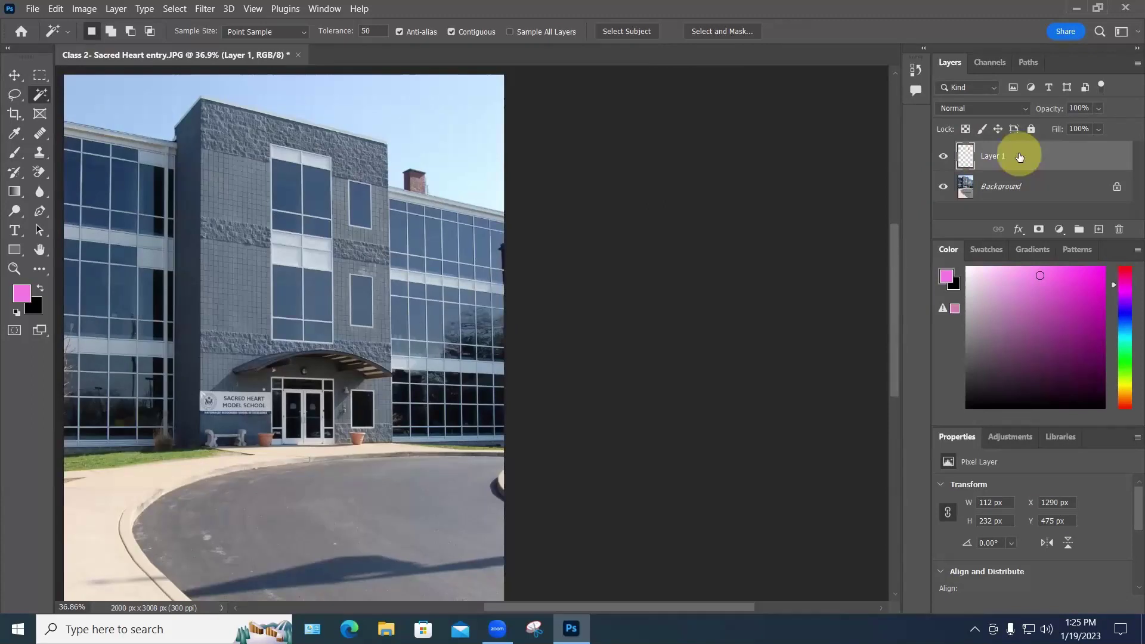
Step: Move Layer 1 over the left small window and nudge it to X 722, Y 354 px
{"action": "left_click", "coordinate": [13, 77]}
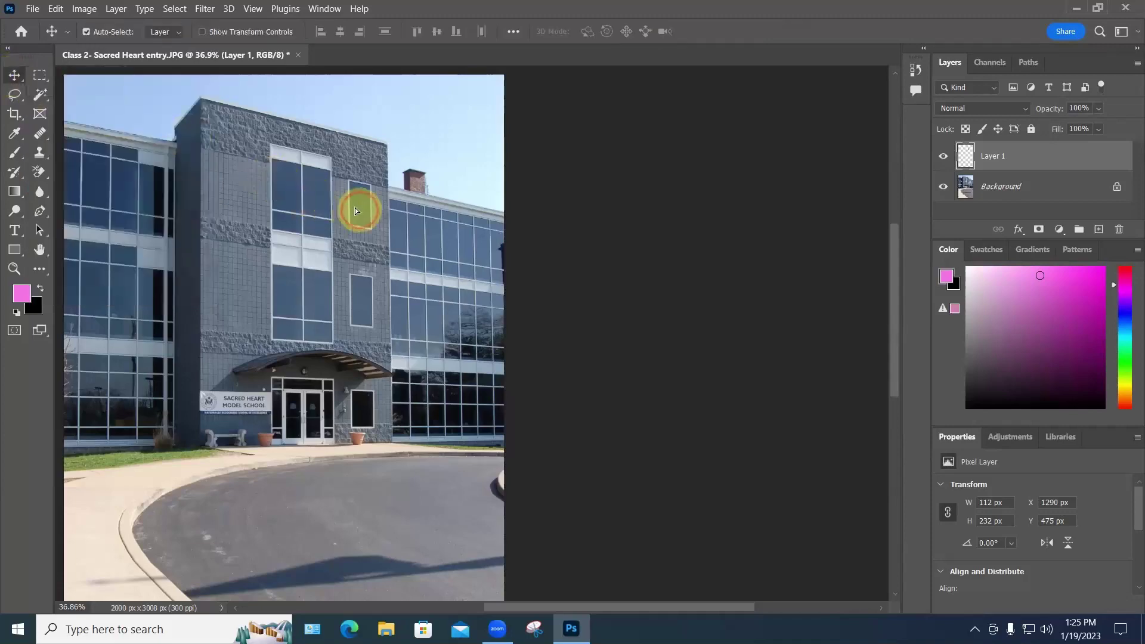
{"action": "left_click_drag", "start_coordinate": [355, 210], "coordinate": [255, 160]}
{"action": "scroll", "coordinate": [238, 181], "scroll_direction": "up", "scroll_amount": 10}
{"action": "scroll", "coordinate": [247, 221], "scroll_direction": "up", "scroll_amount": 1}
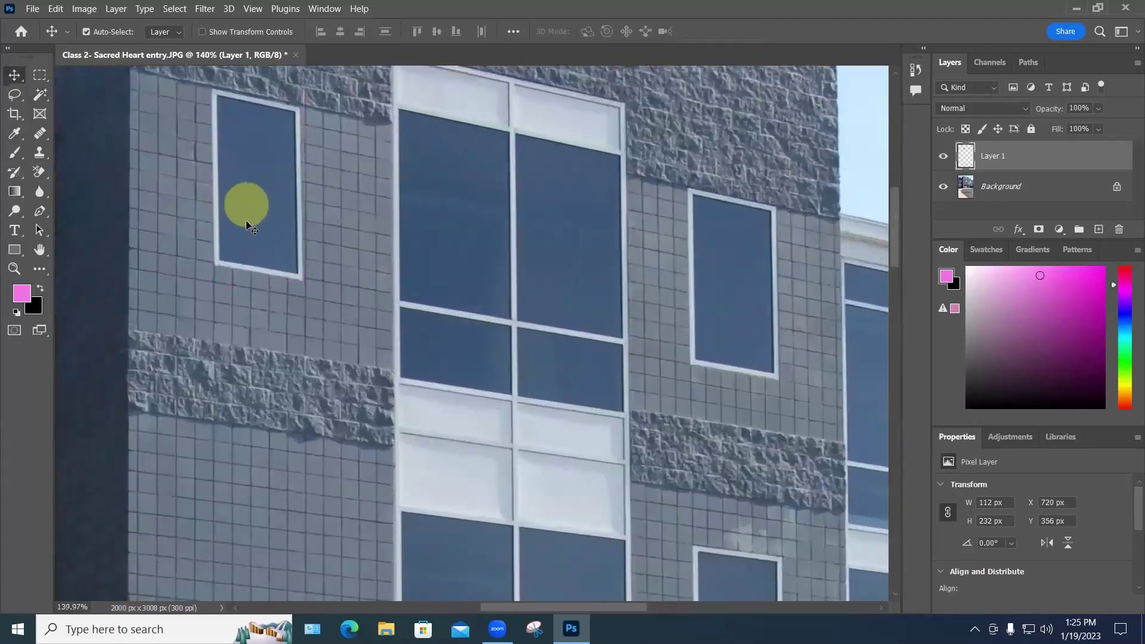
{"action": "scroll", "coordinate": [247, 221], "scroll_direction": "up", "scroll_amount": 3}
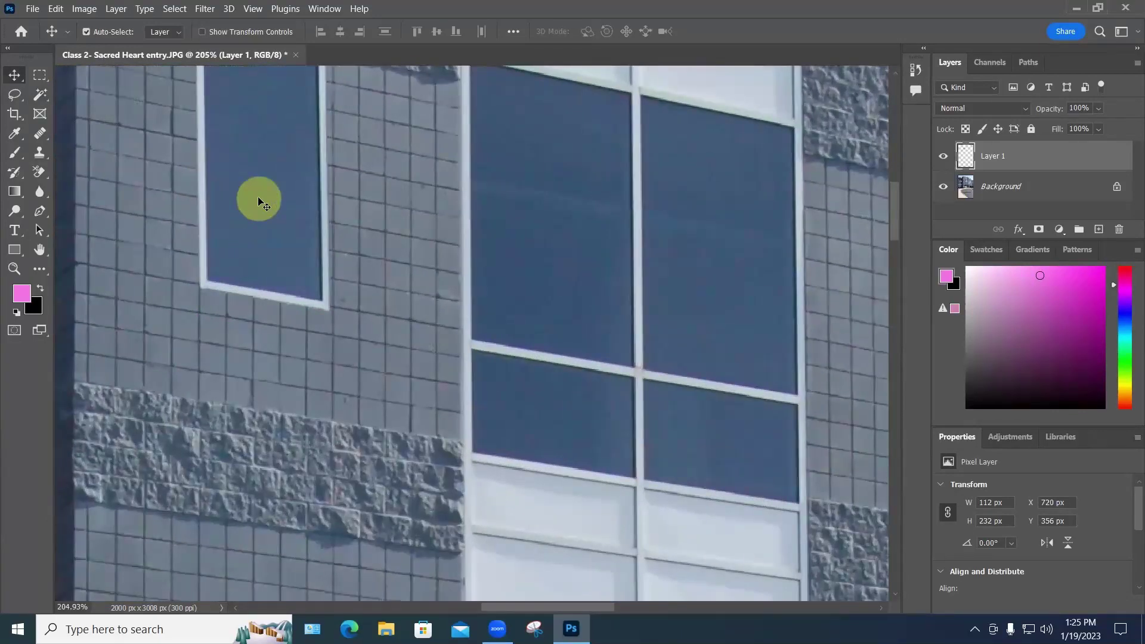
{"action": "key", "text": "Right"}
{"action": "key", "text": "Right"}
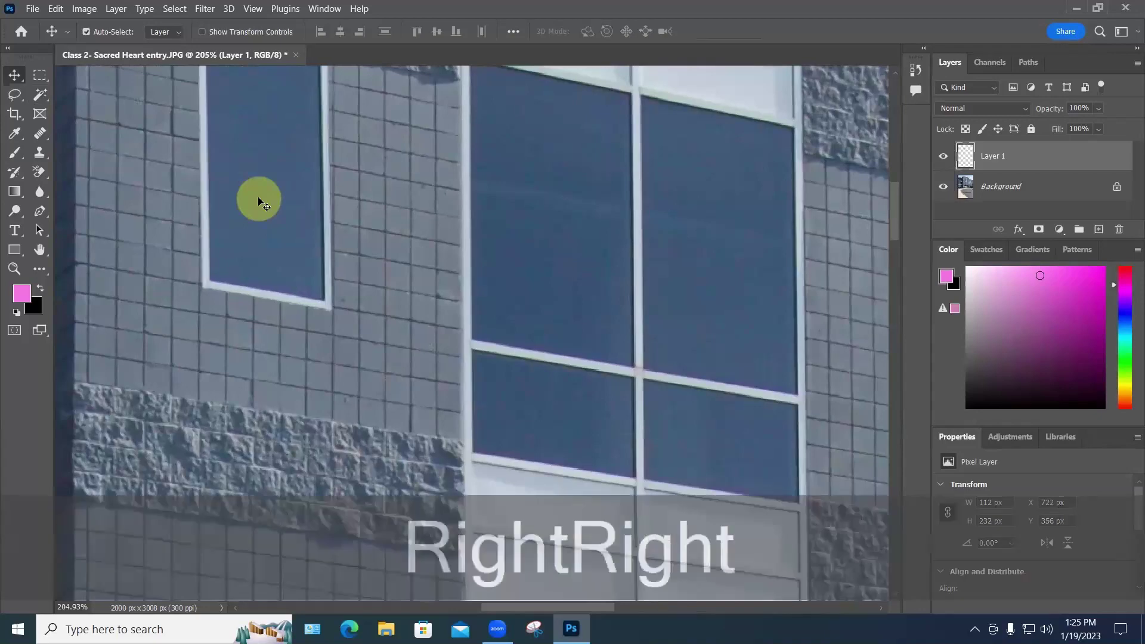
{"action": "scroll", "coordinate": [352, 168], "scroll_direction": "down", "scroll_amount": 3}
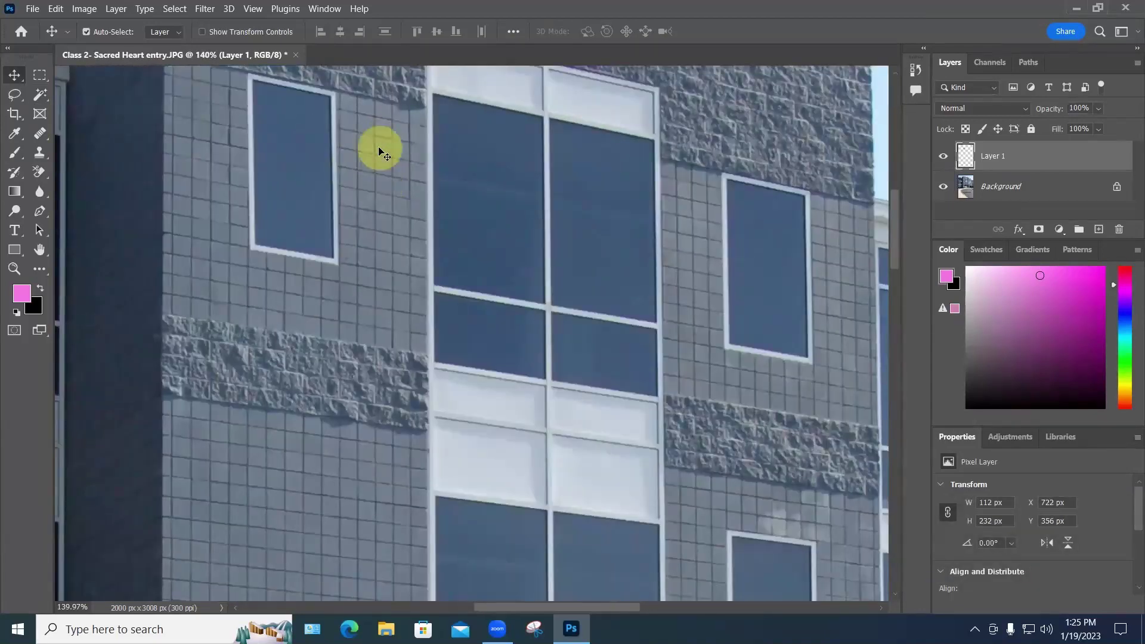
{"action": "key", "text": "Up"}
{"action": "key", "text": "Up"}
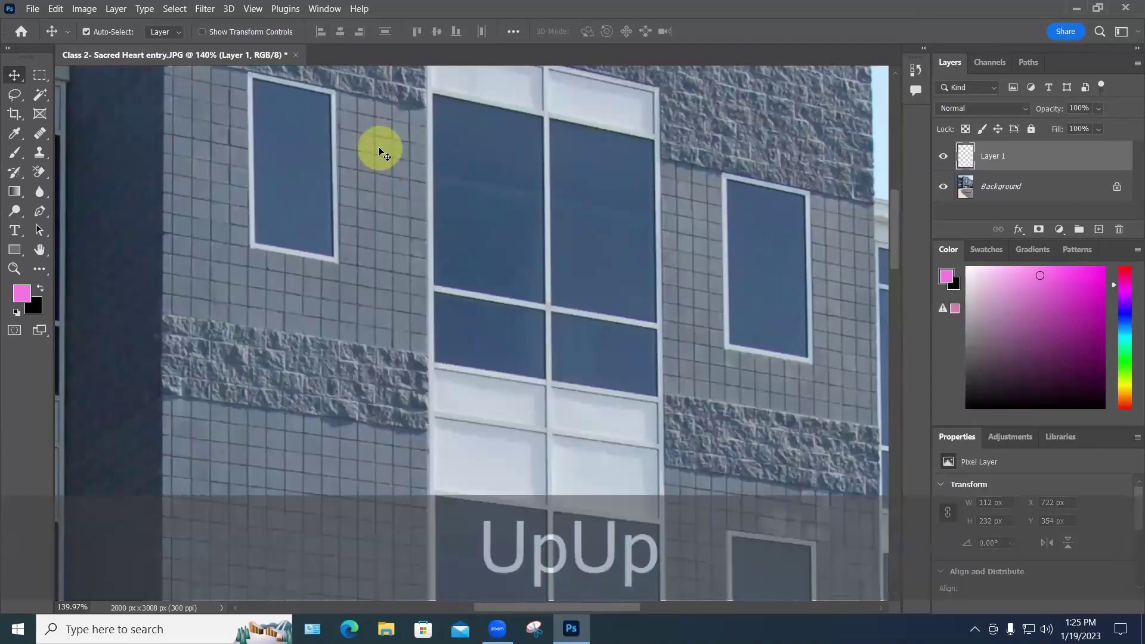
{"action": "scroll", "coordinate": [381, 153], "scroll_direction": "down", "scroll_amount": 4}
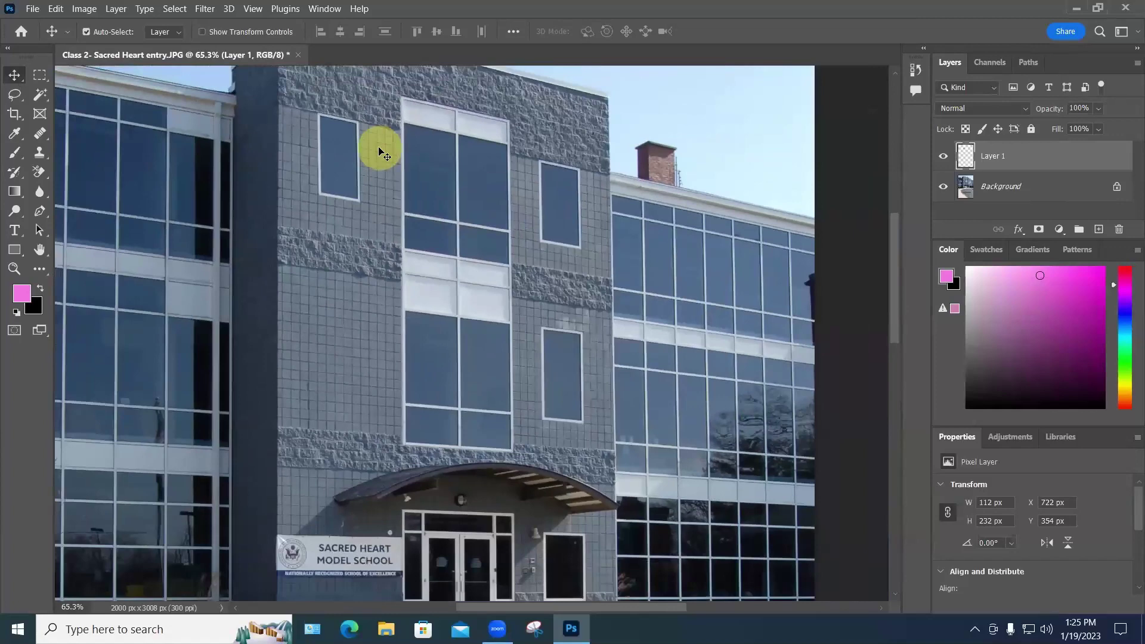
{"action": "key", "text": "Return"}
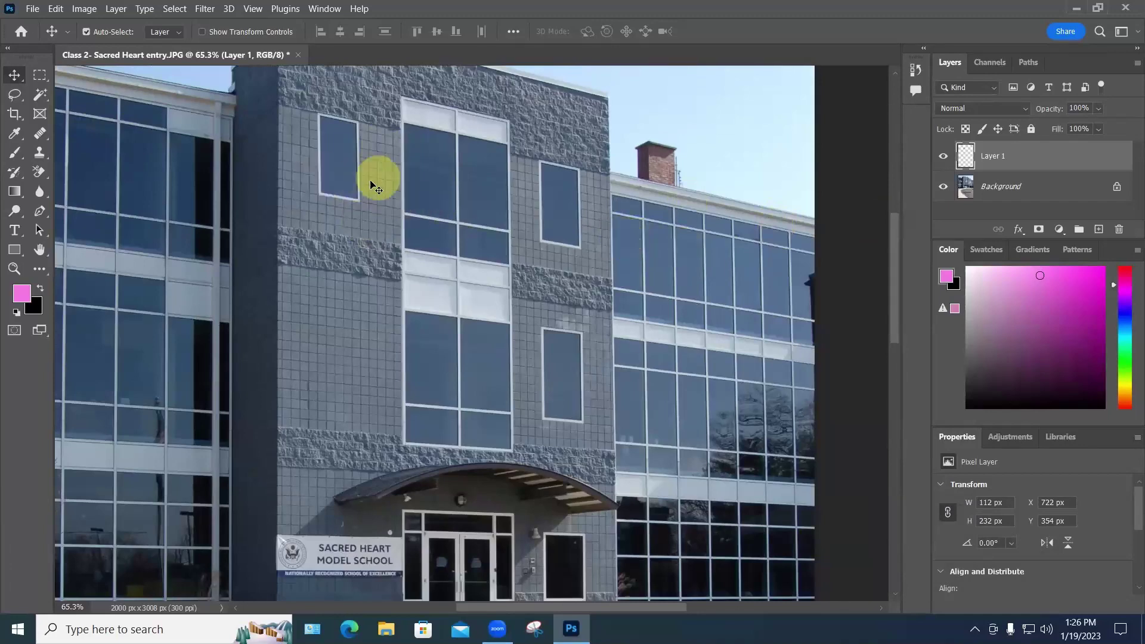
{"action": "scroll", "coordinate": [338, 138], "scroll_direction": "up", "scroll_amount": 3}
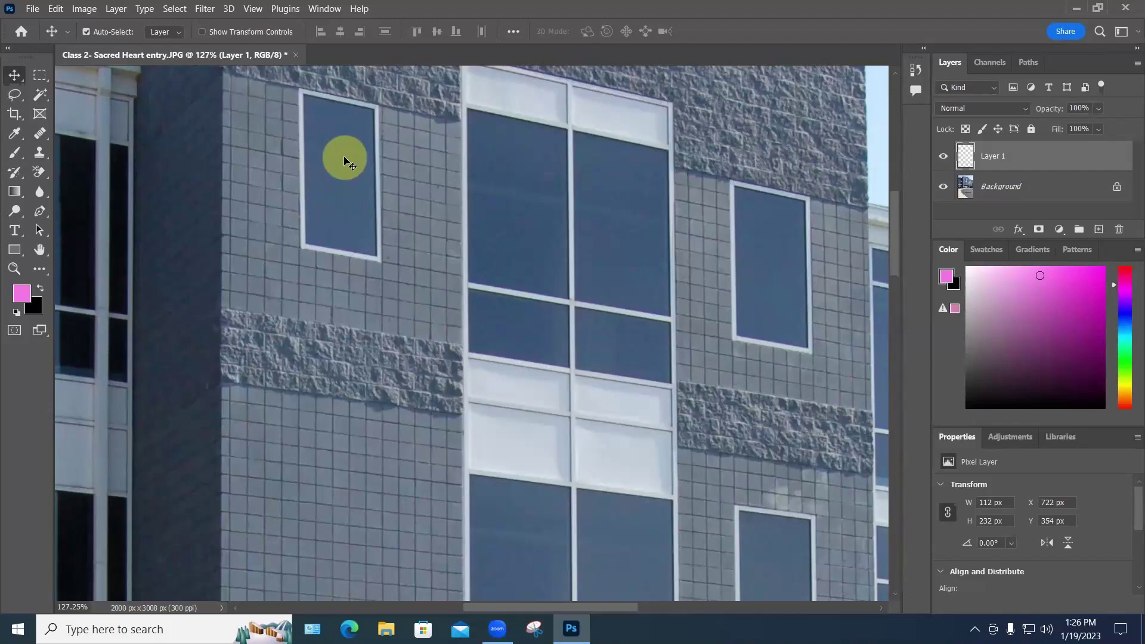
{"action": "scroll", "coordinate": [349, 161], "scroll_direction": "down", "scroll_amount": 5}
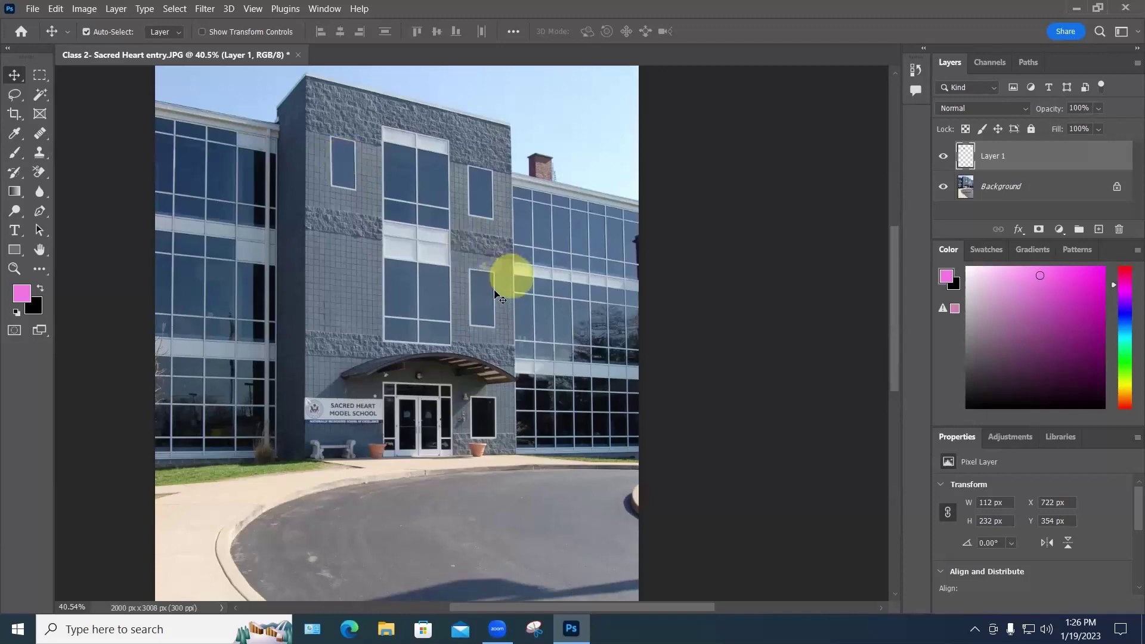
{"action": "scroll", "coordinate": [486, 295], "scroll_direction": "up", "scroll_amount": 5}
{"action": "scroll", "coordinate": [486, 295], "scroll_direction": "up", "scroll_amount": 3}
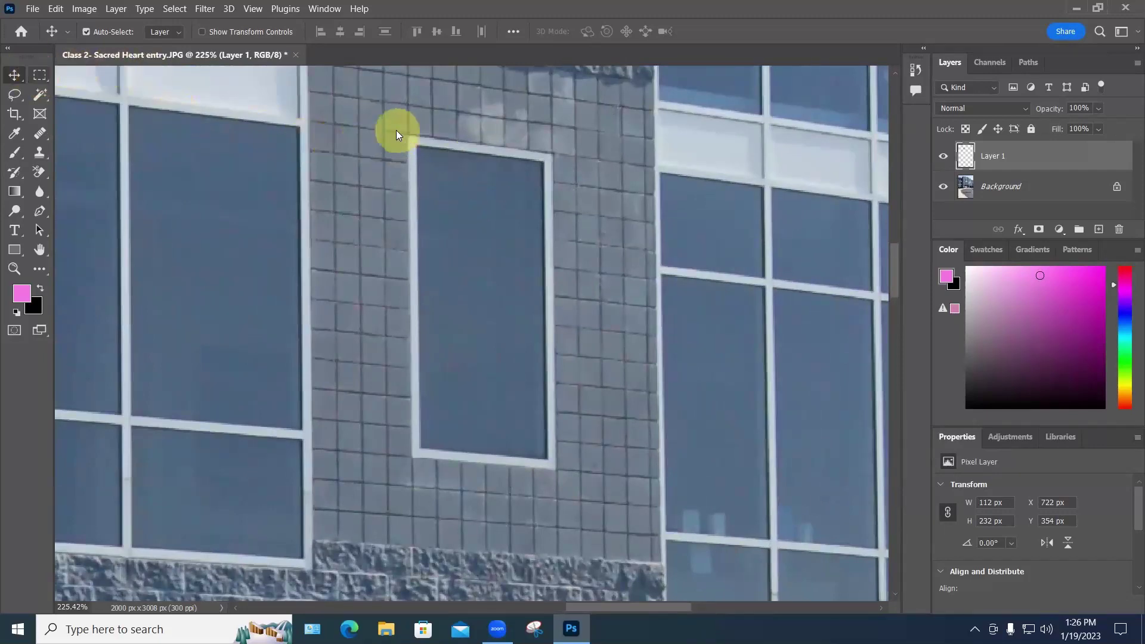
Step: Draw a rectangular selection around the small window and tiles, then deselect it
{"action": "key", "text": "m"}
{"action": "left_click_drag", "start_coordinate": [396, 130], "coordinate": [578, 469]}
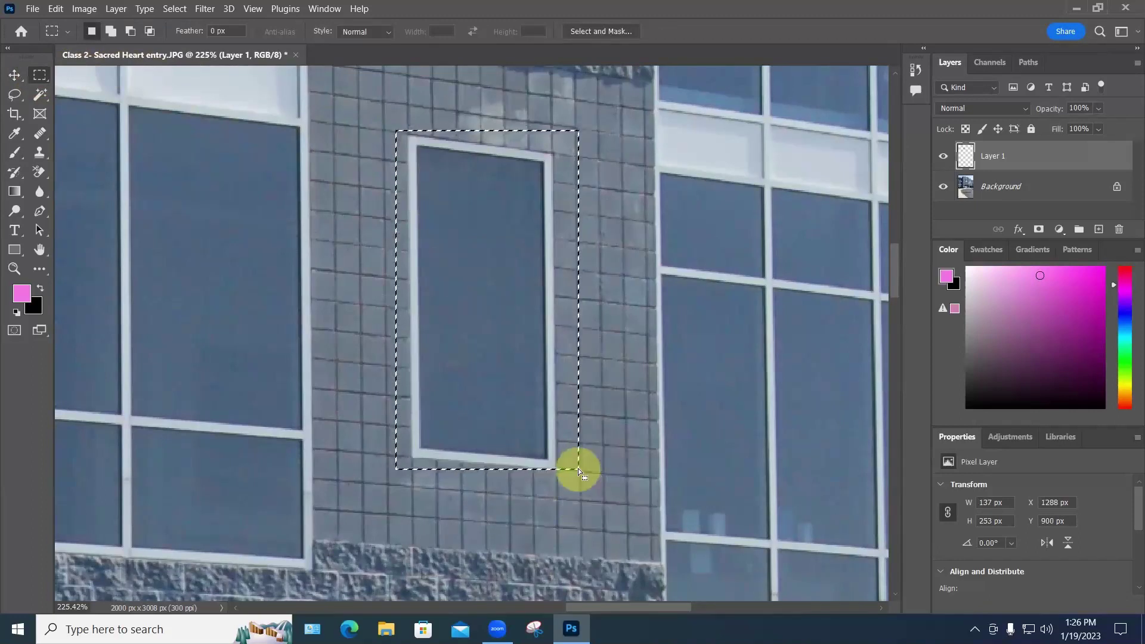
{"action": "key", "text": "ctrl+d"}
Step: Browse the marquee and magic wand tool groups, then switch to the lasso group
{"action": "right_click", "coordinate": [40, 75]}
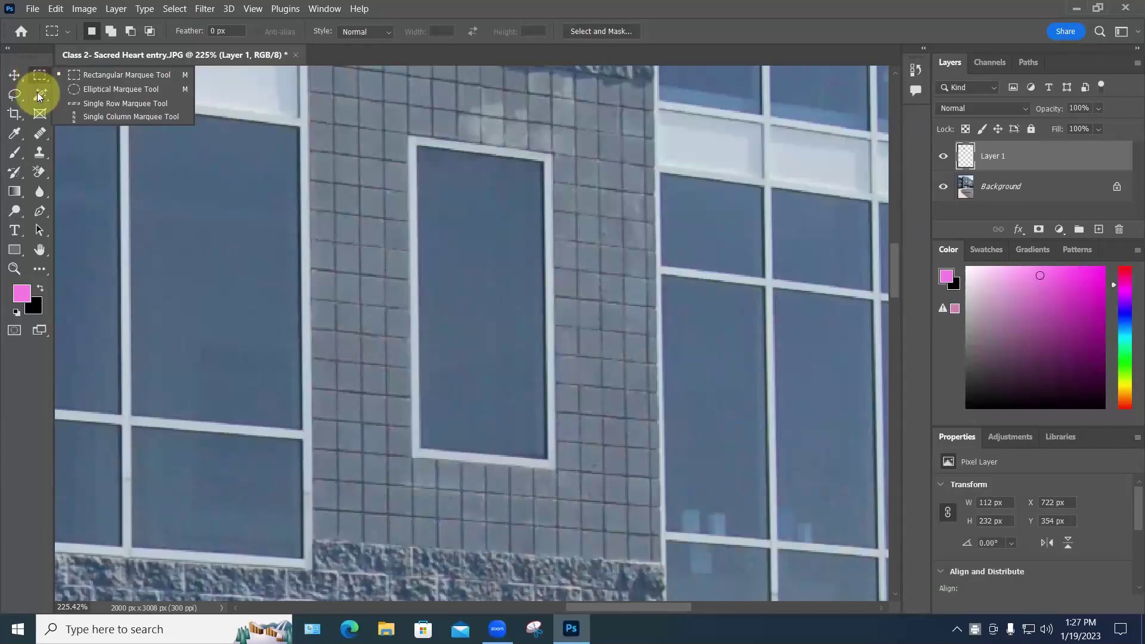
{"action": "left_click", "coordinate": [37, 93]}
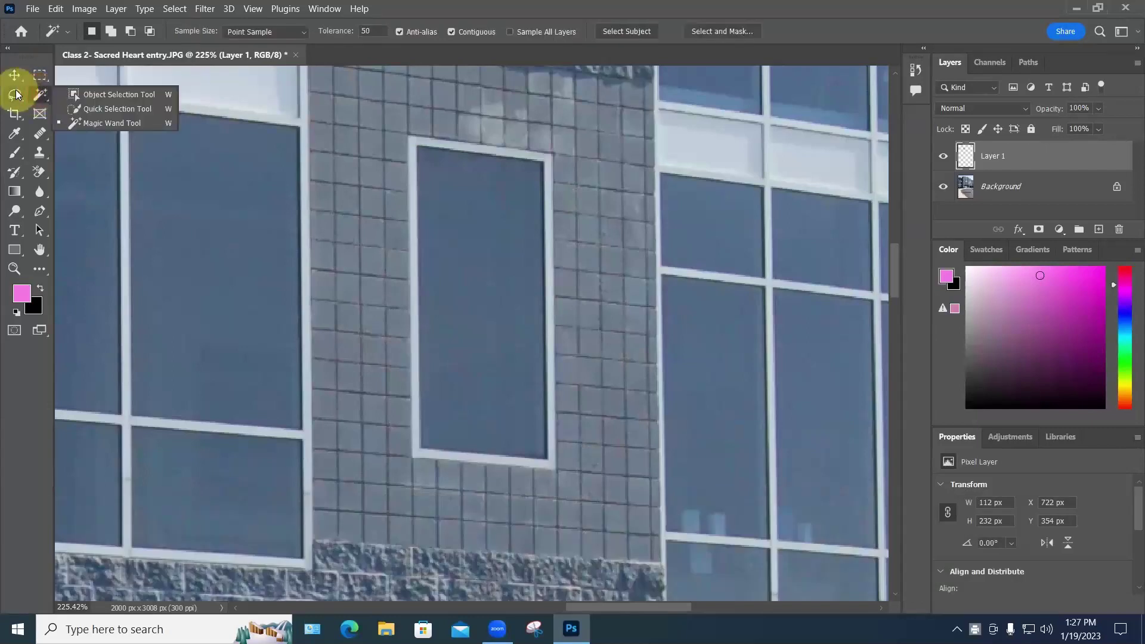
{"action": "left_click", "coordinate": [16, 95]}
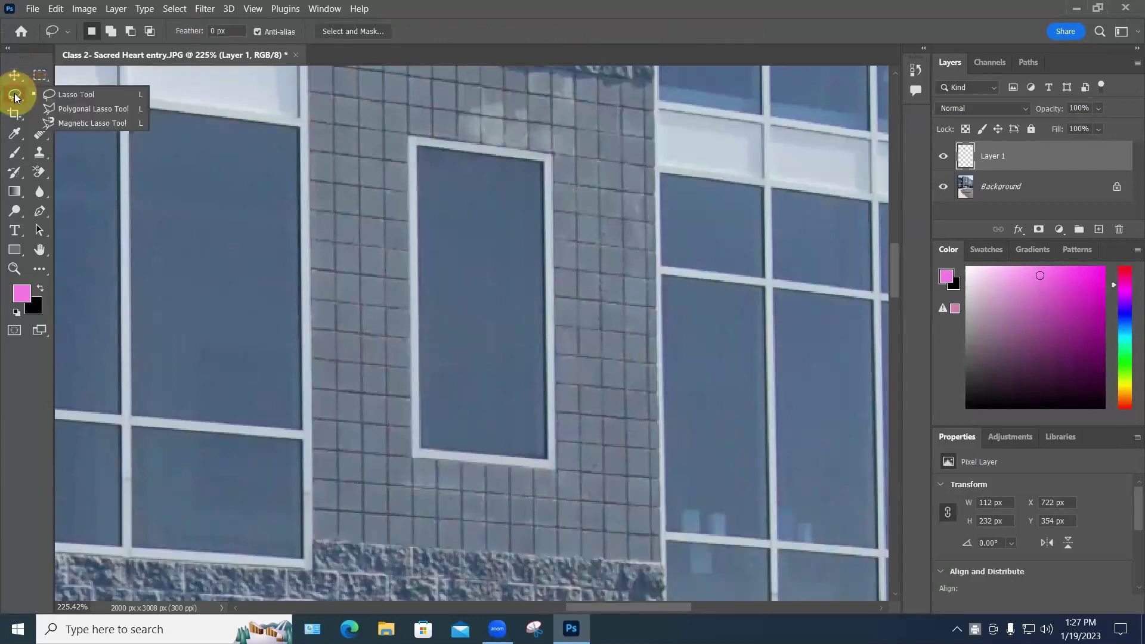
Step: Trace the tall window's four corners with the Polygonal Lasso for a 112 × 252 px selection
{"action": "left_click", "coordinate": [54, 106]}
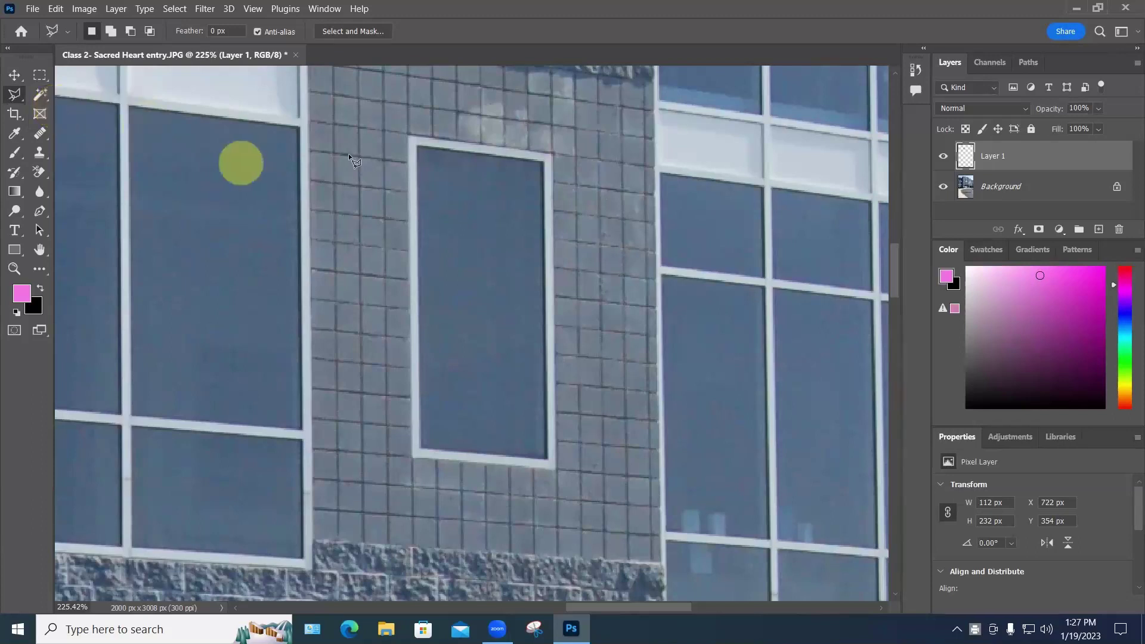
{"action": "left_click", "coordinate": [406, 134]}
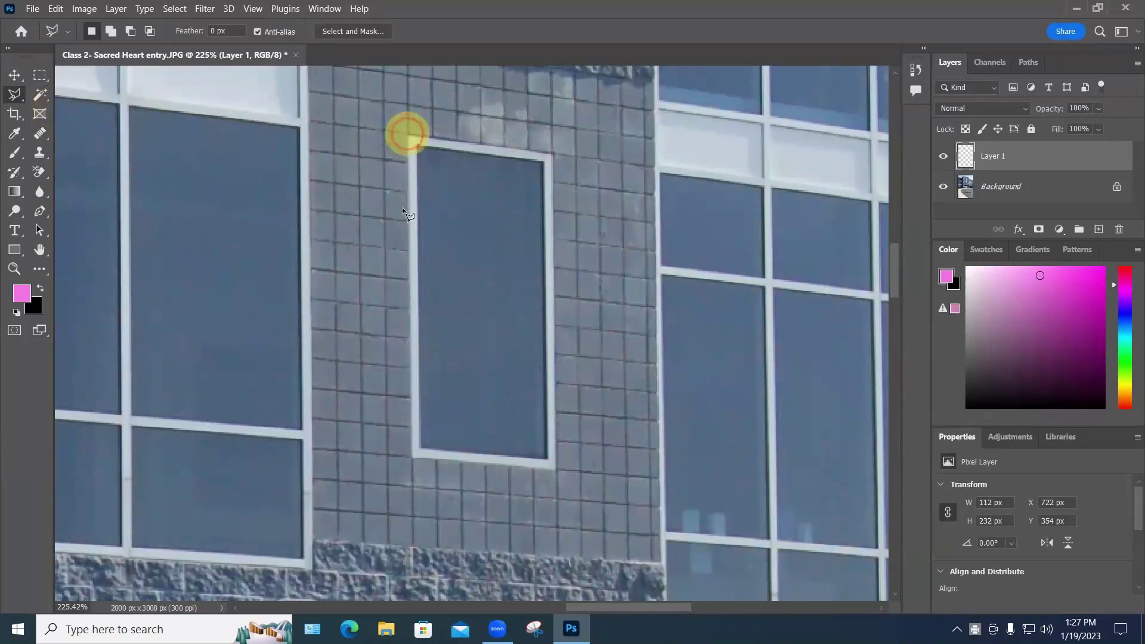
{"action": "left_click", "coordinate": [411, 459]}
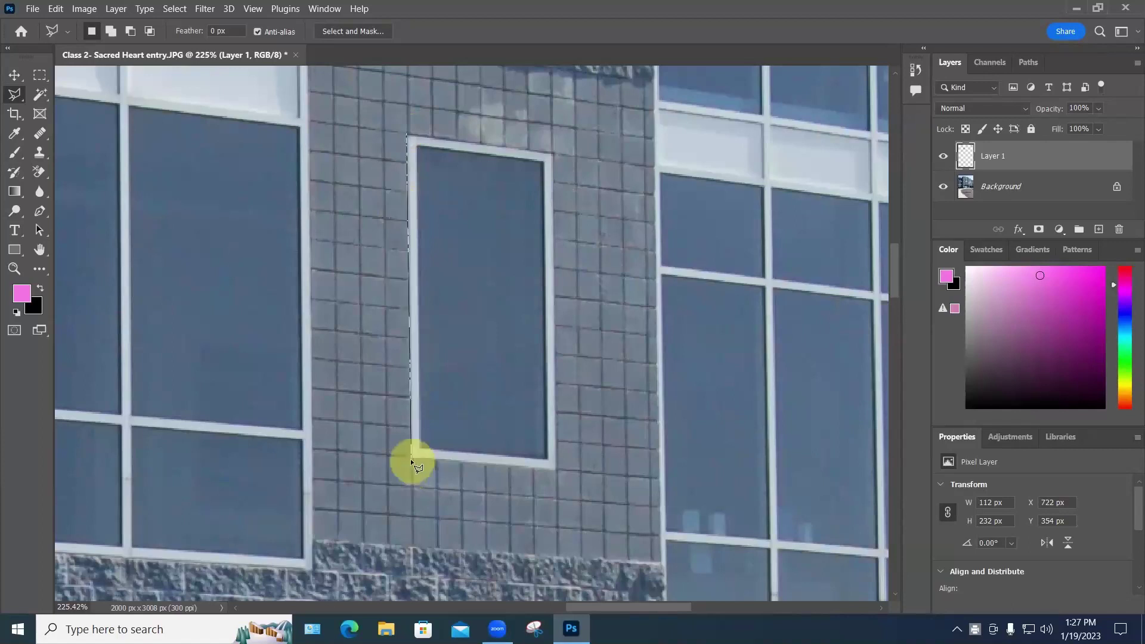
{"action": "left_click", "coordinate": [553, 468]}
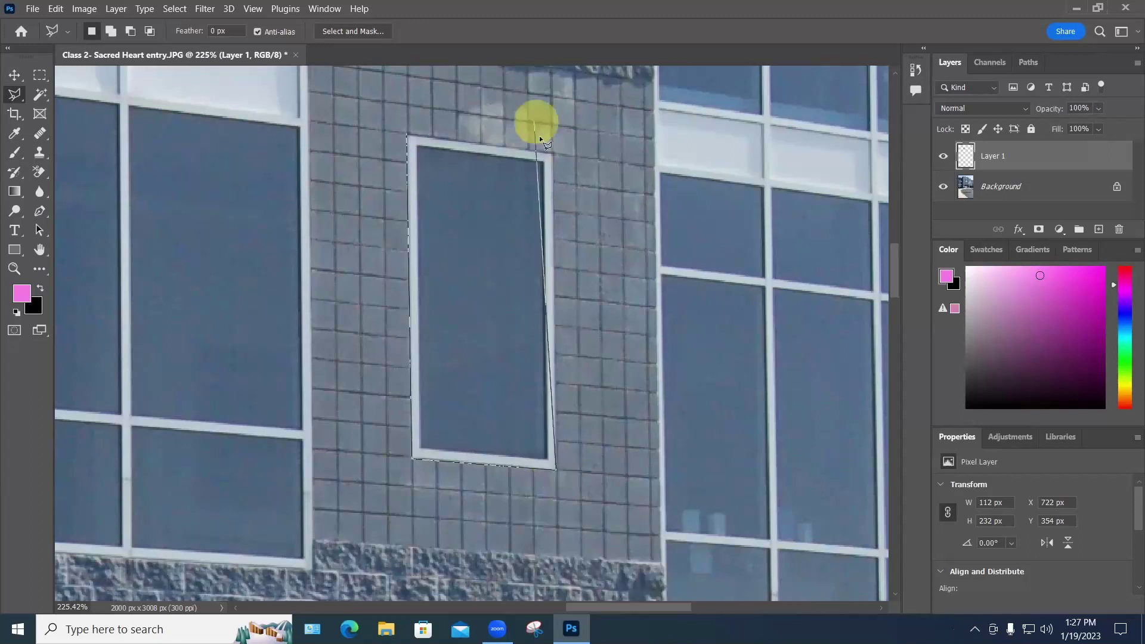
{"action": "left_click", "coordinate": [550, 152]}
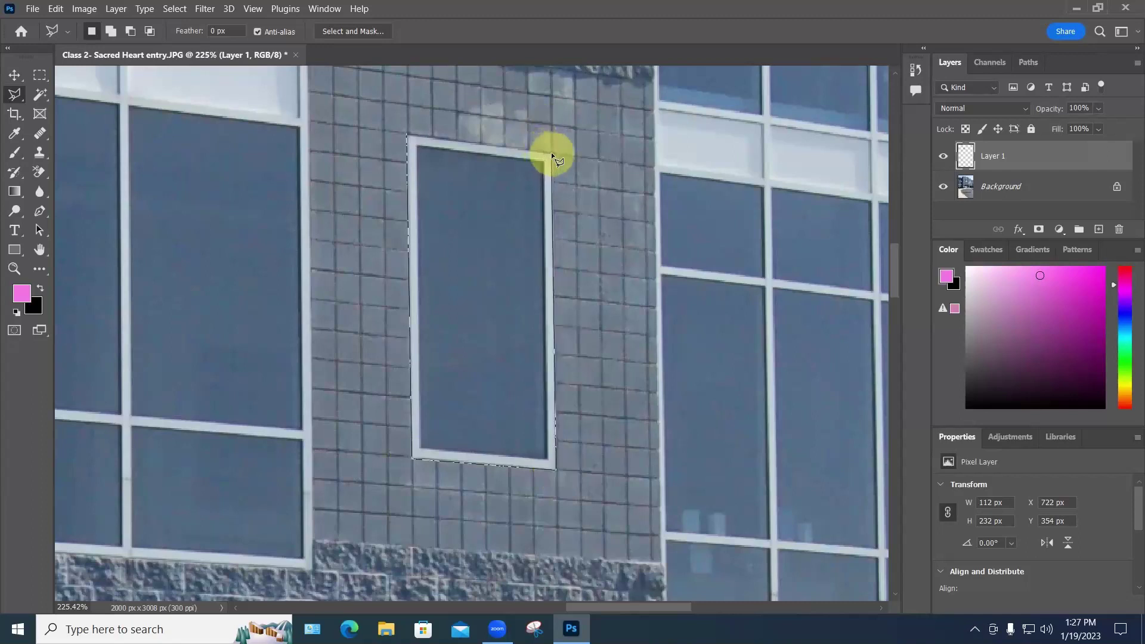
{"action": "left_click", "coordinate": [408, 135]}
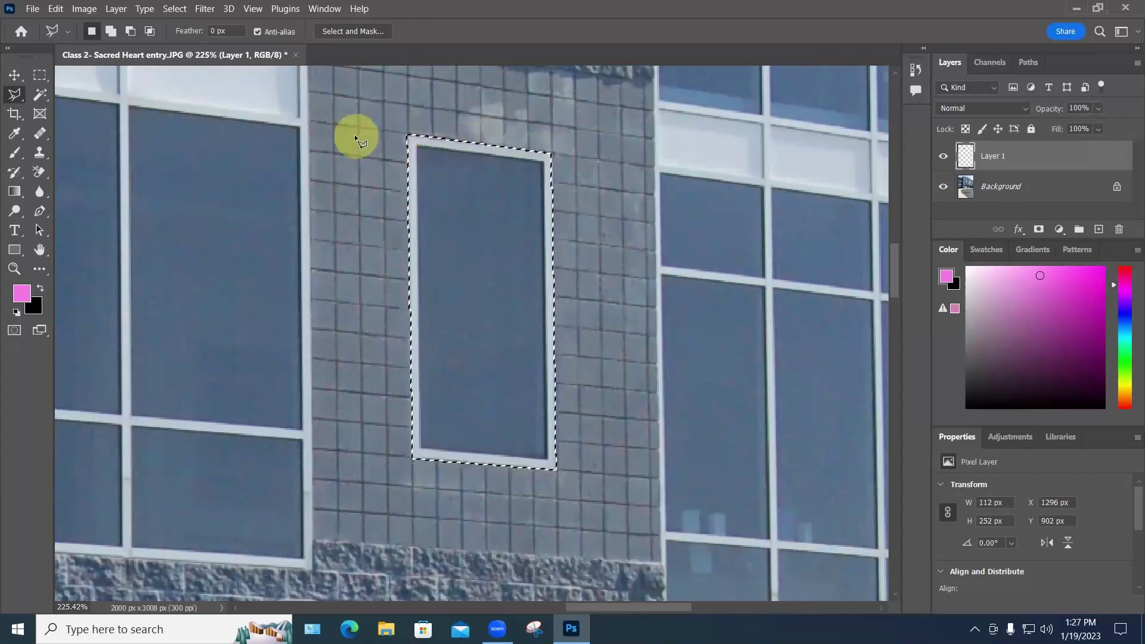
{"action": "scroll", "coordinate": [355, 134], "scroll_direction": "down", "scroll_amount": 5}
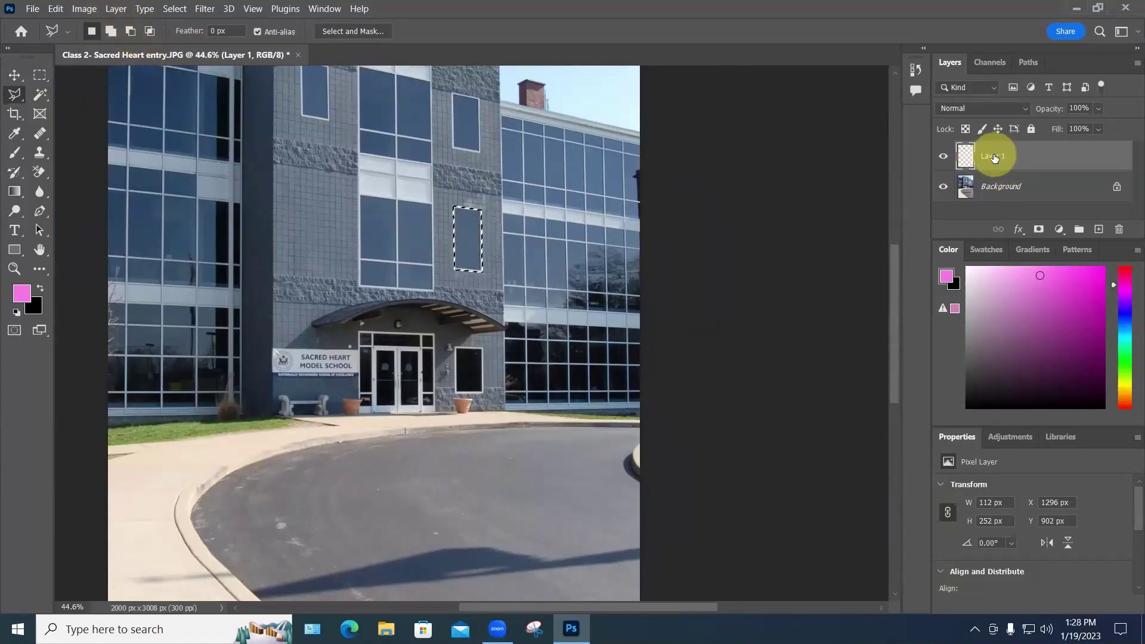
{"action": "left_click", "coordinate": [474, 249]}
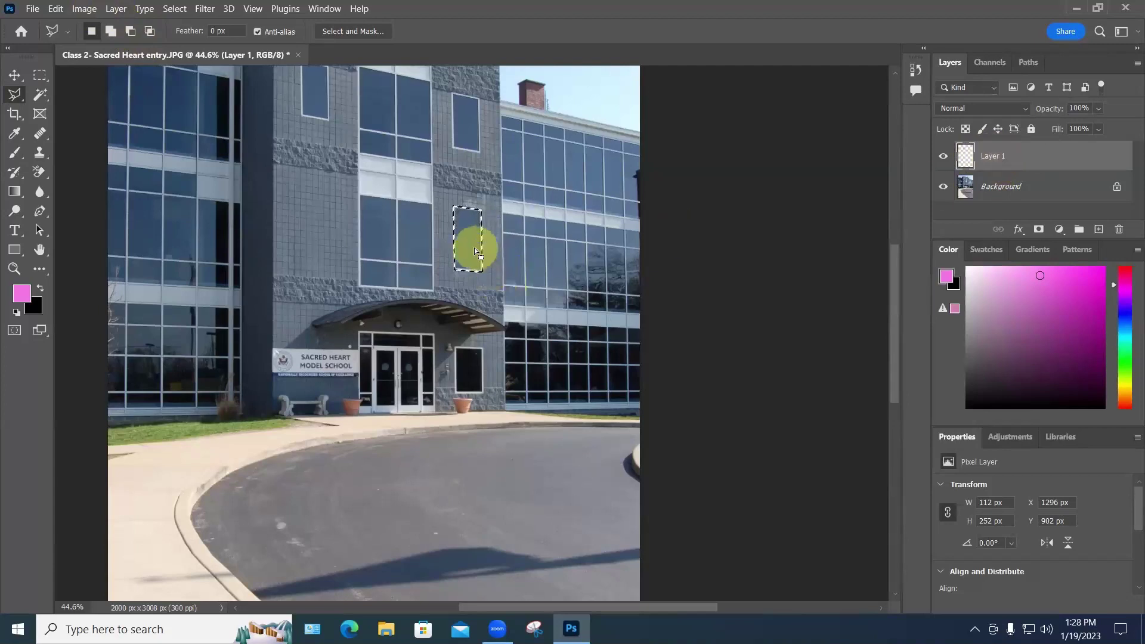
{"action": "key", "text": "ctrl+c"}
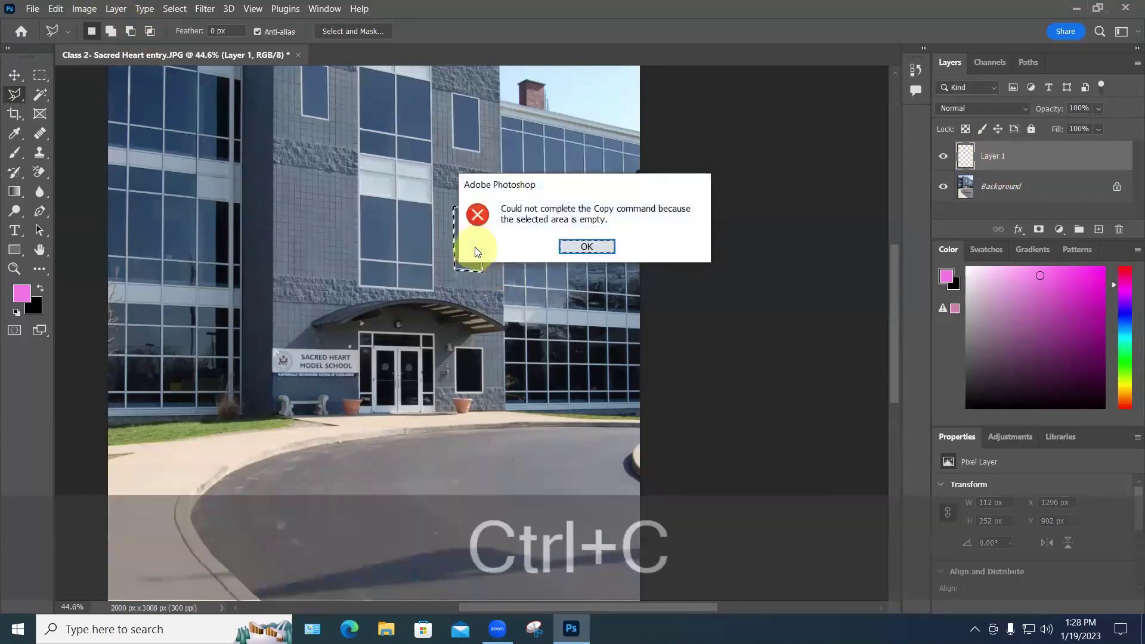
{"action": "key", "text": "ctrl+v"}
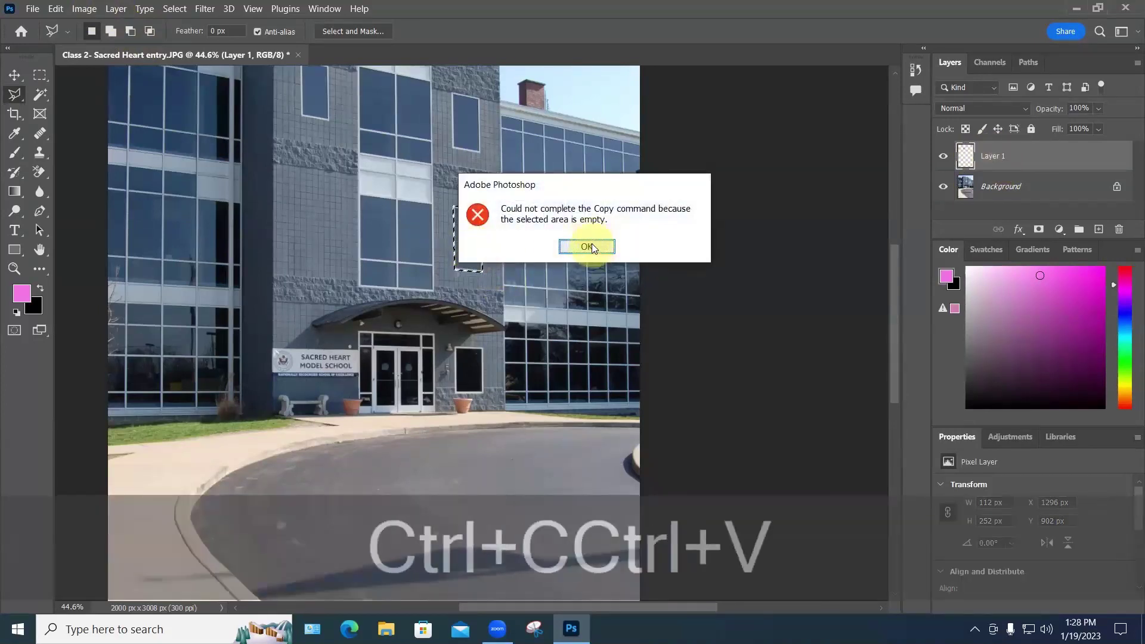
{"action": "left_click", "coordinate": [532, 216]}
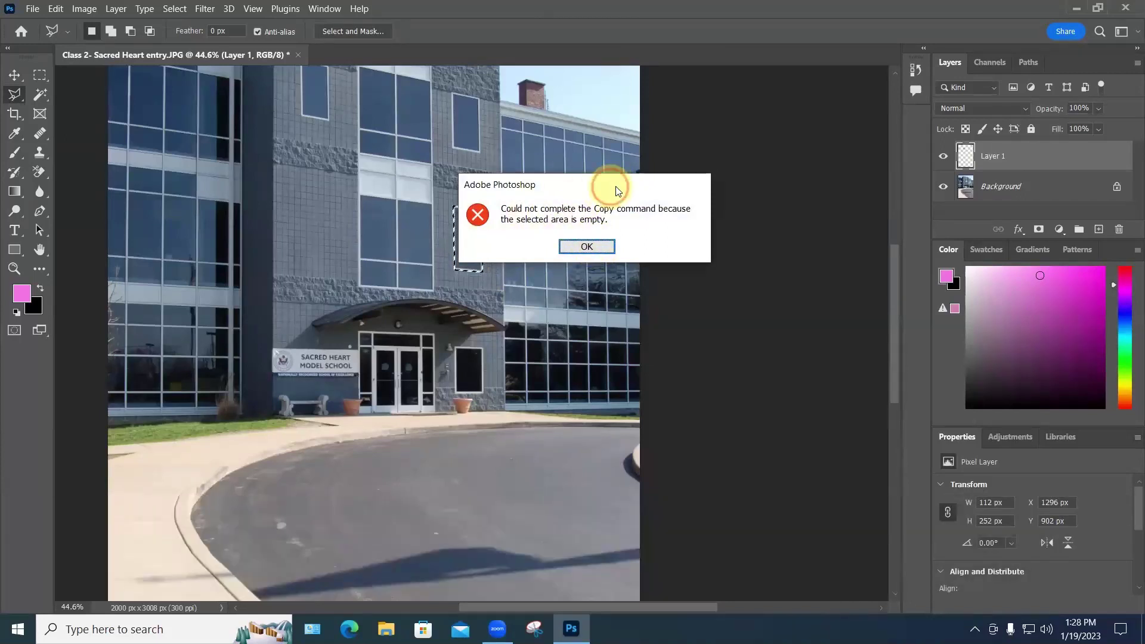
{"action": "left_click_drag", "start_coordinate": [615, 186], "coordinate": [714, 168]}
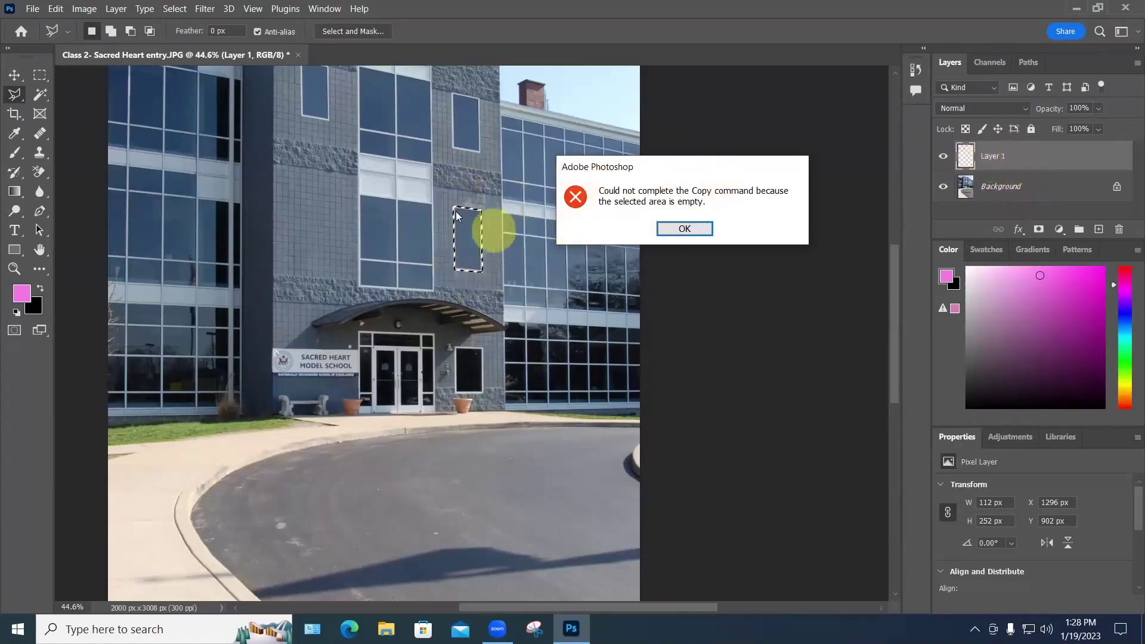
{"action": "left_click", "coordinate": [943, 187]}
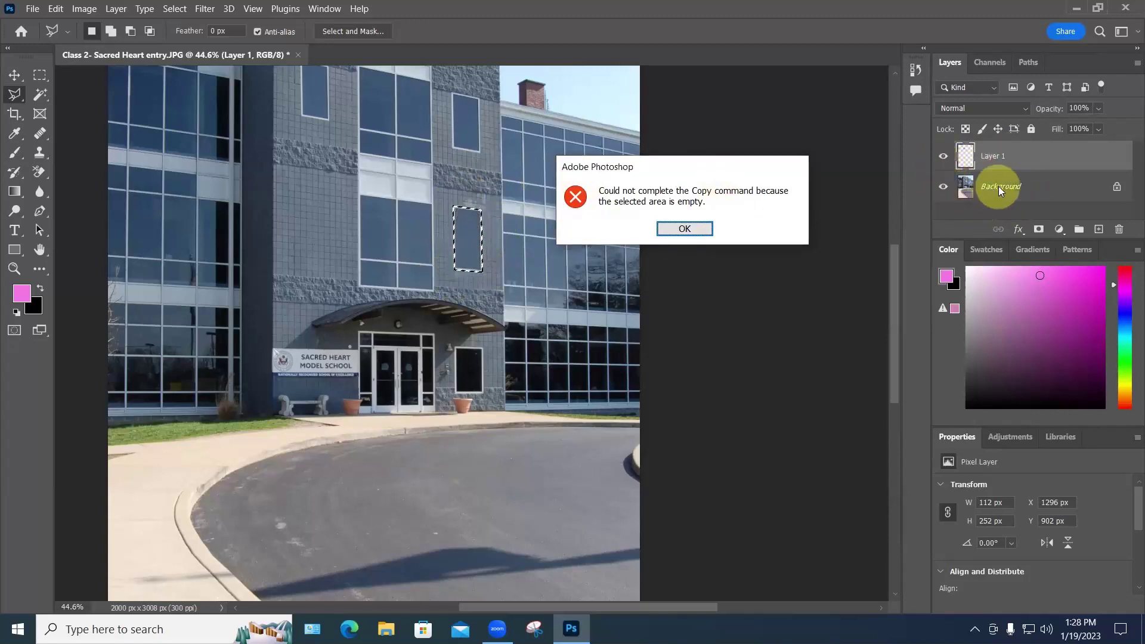
{"action": "left_click", "coordinate": [689, 229]}
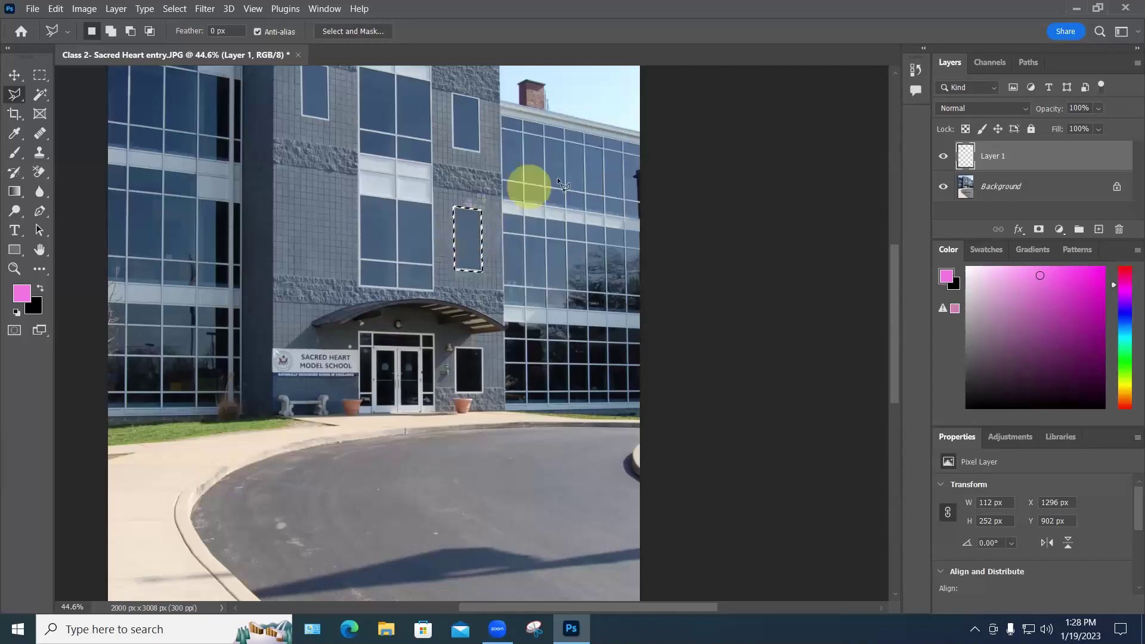
Step: Hide Layer 1, keep the building photo visible, and make Background the working layer
{"action": "left_click", "coordinate": [944, 187]}
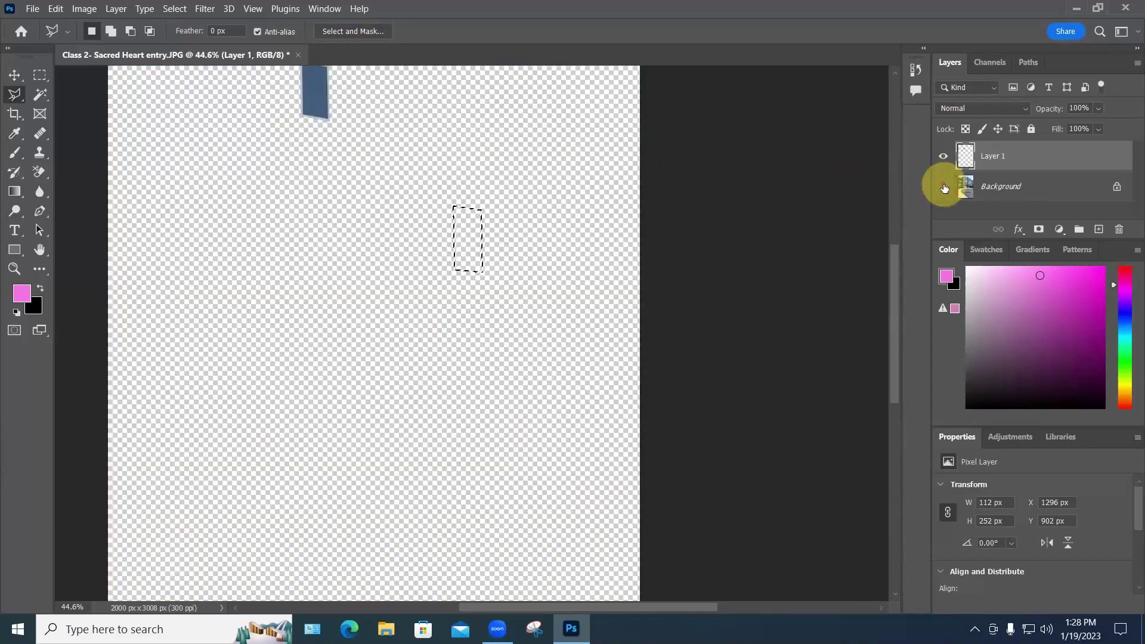
{"action": "left_click", "coordinate": [943, 157]}
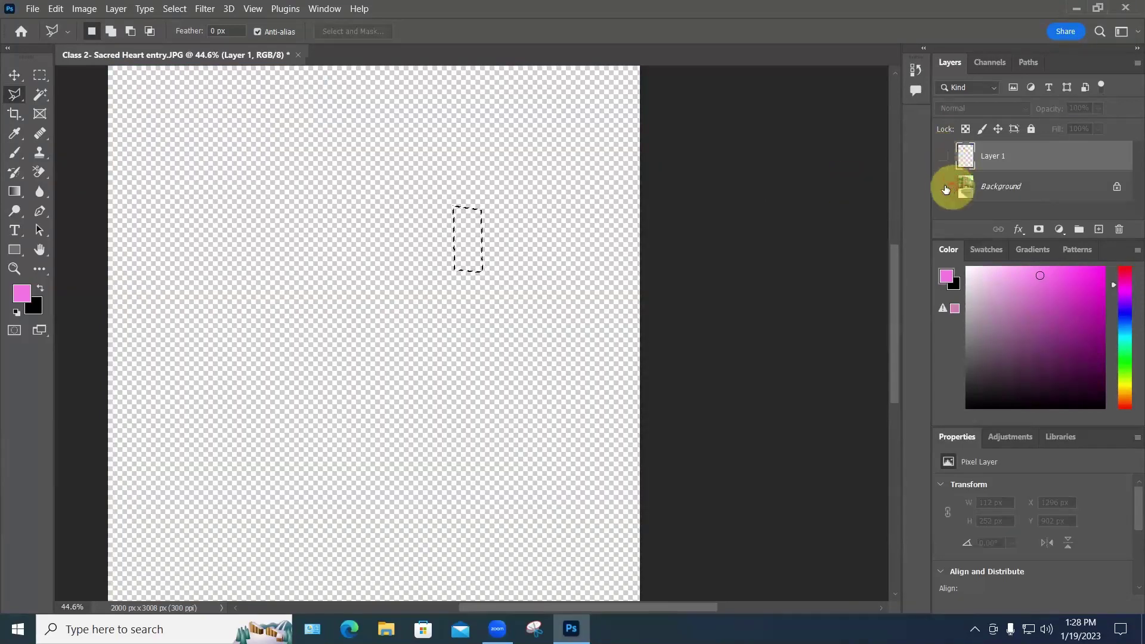
{"action": "left_click", "coordinate": [944, 187]}
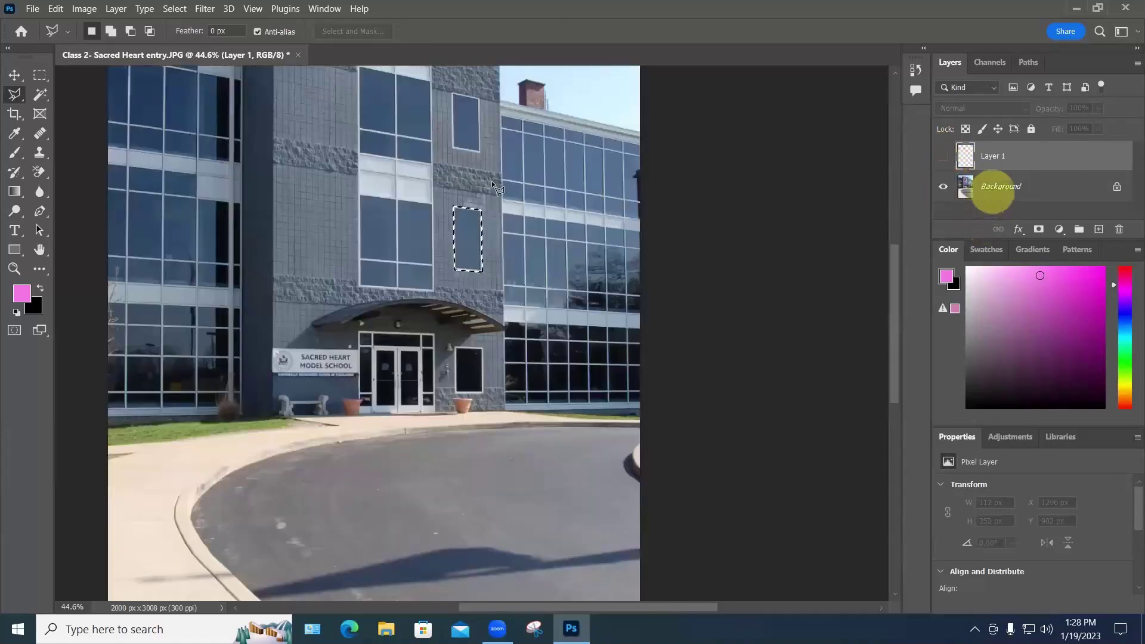
{"action": "left_click", "coordinate": [1014, 196]}
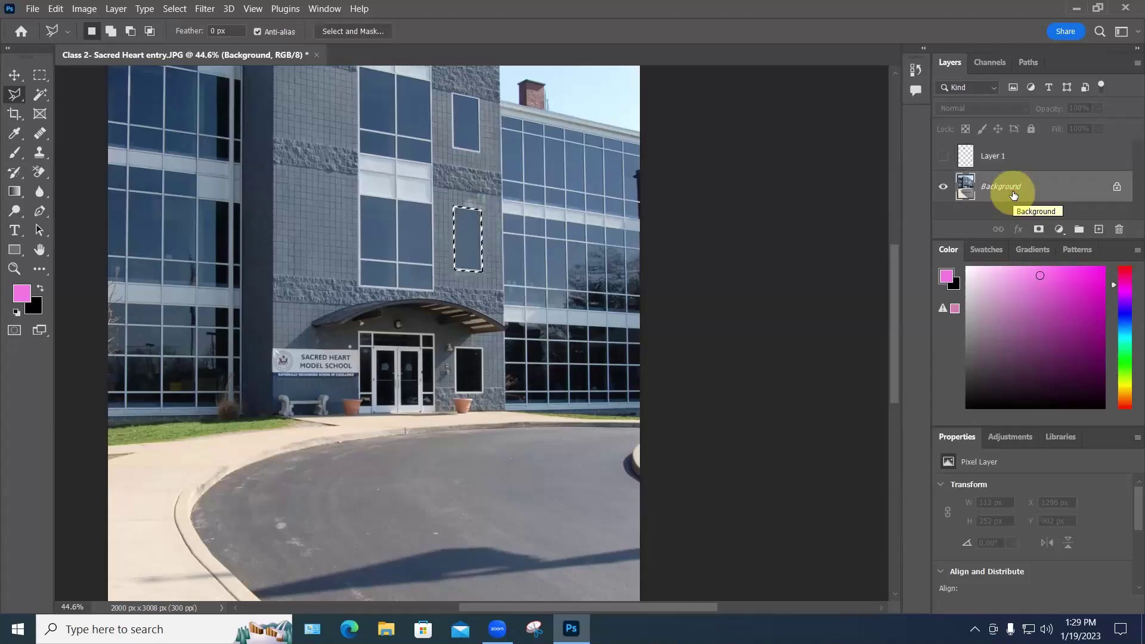
Step: Copy the selected narrow window and paste it as new Layer 2
{"action": "left_click", "coordinate": [60, 11]}
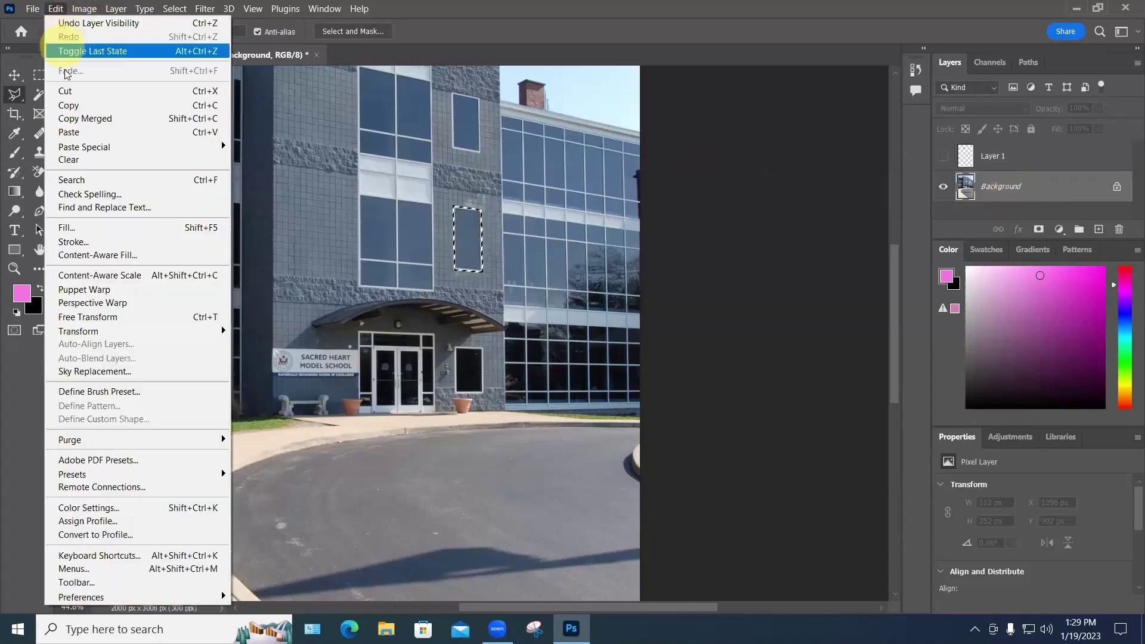
{"action": "left_click", "coordinate": [65, 108]}
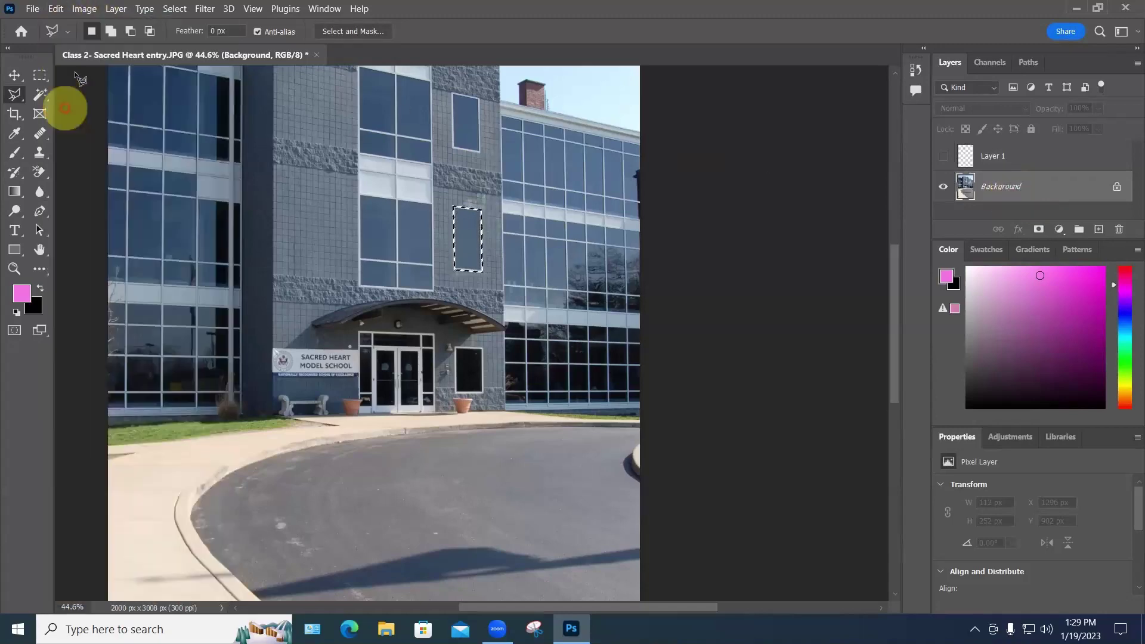
{"action": "left_click", "coordinate": [56, 8]}
{"action": "left_click", "coordinate": [77, 133]}
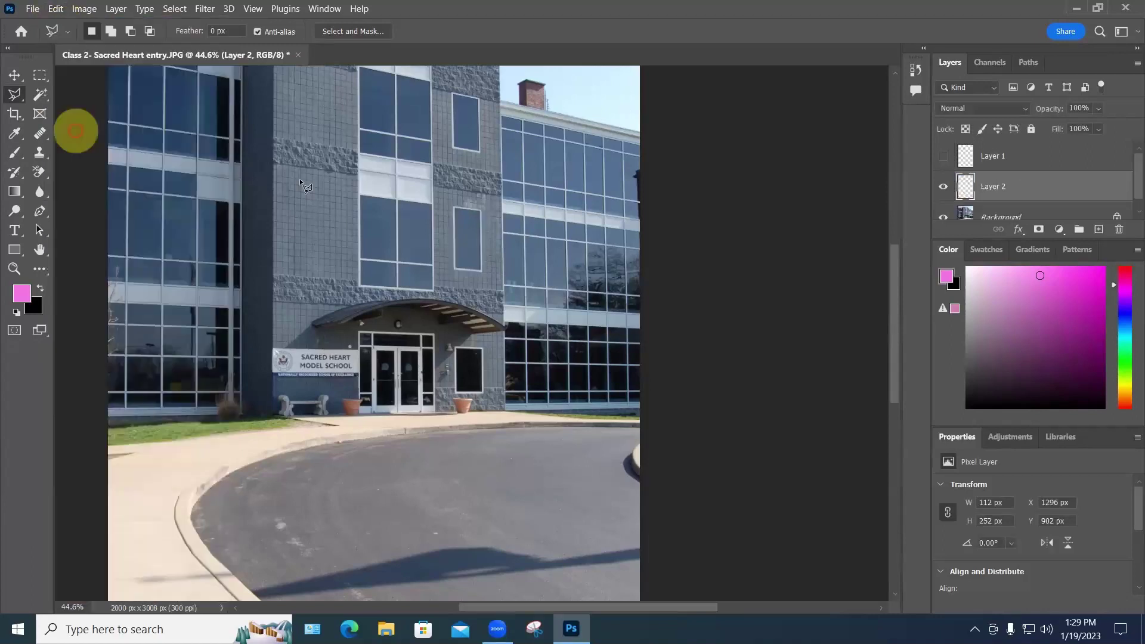
Step: Move the pasted window onto the left tiled wall, nudging it down to X 723, Y 826 px
{"action": "left_click", "coordinate": [14, 74]}
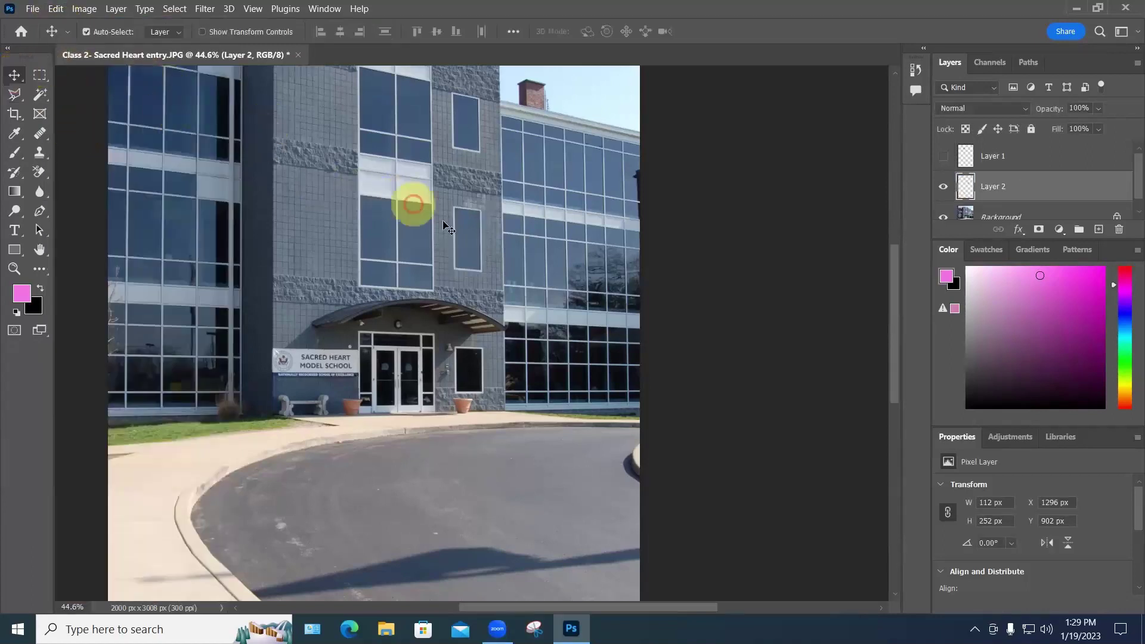
{"action": "left_click_drag", "start_coordinate": [439, 226], "coordinate": [317, 212]}
{"action": "scroll", "coordinate": [316, 213], "scroll_direction": "up", "scroll_amount": 2}
{"action": "scroll", "coordinate": [317, 214], "scroll_direction": "down", "scroll_amount": 3}
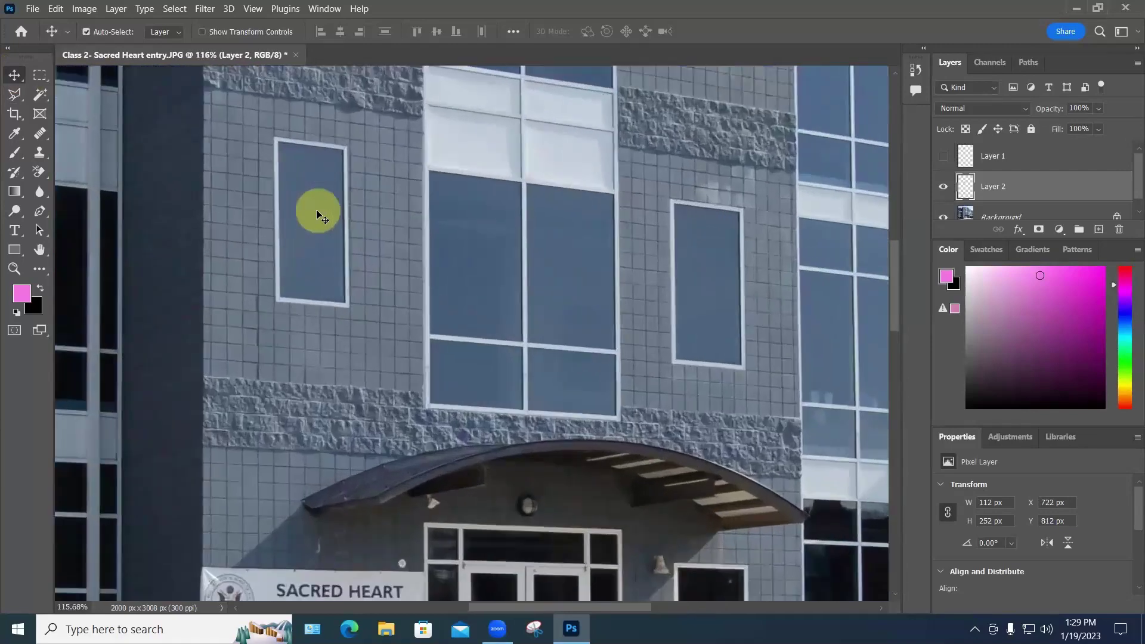
{"action": "scroll", "coordinate": [316, 214], "scroll_direction": "down", "scroll_amount": 5}
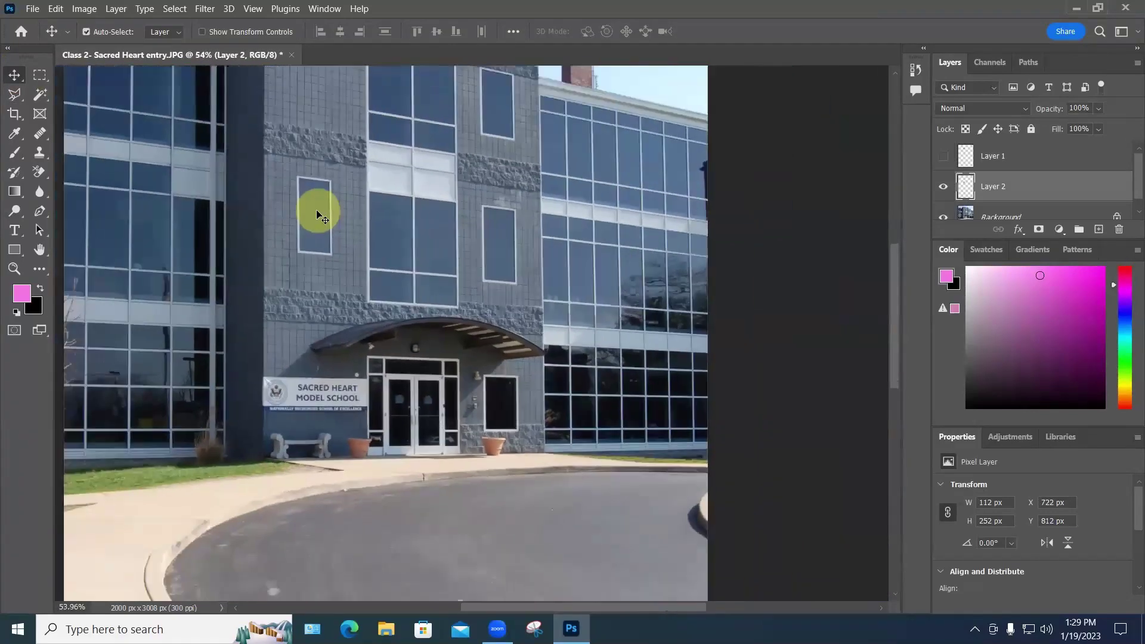
{"action": "scroll", "coordinate": [334, 204], "scroll_direction": "up", "scroll_amount": 5}
{"action": "scroll", "coordinate": [336, 207], "scroll_direction": "up", "scroll_amount": 2}
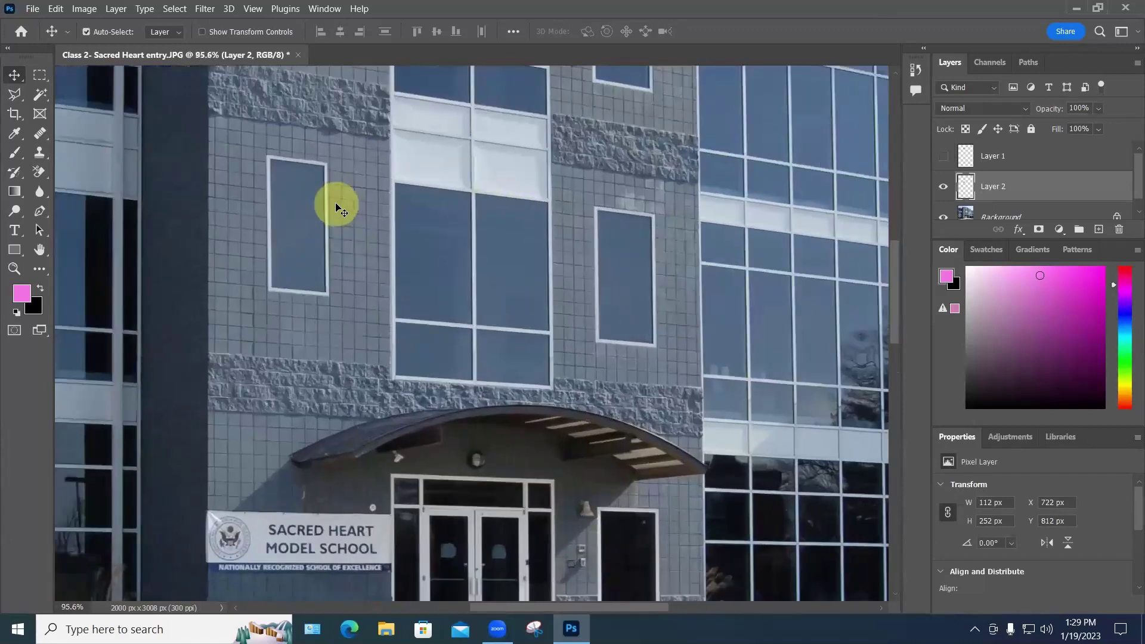
{"action": "key", "text": "Down"}
{"action": "key", "text": "Down"}
{"action": "key", "text": "Down"}
{"action": "key", "text": "Down"}
{"action": "key", "text": "Down"}
{"action": "key", "text": "Down"}
{"action": "key", "text": "Down"}
{"action": "key", "text": "Down"}
{"action": "key", "text": "Down"}
{"action": "key", "text": "Down"}
{"action": "key", "text": "Down"}
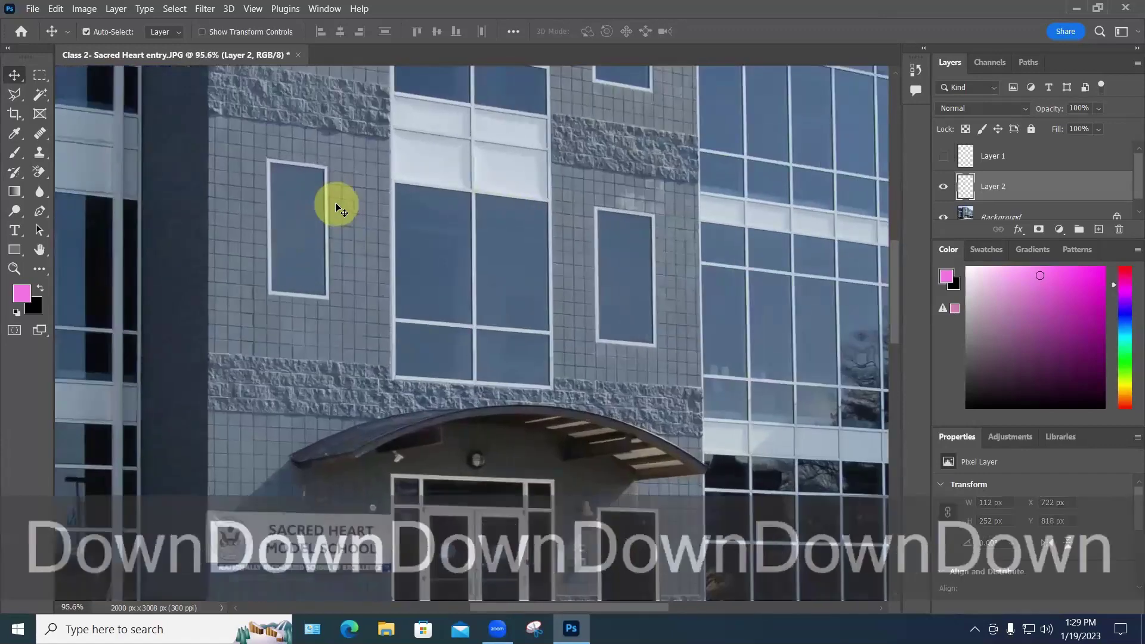
{"action": "key", "text": "Down"}
{"action": "key", "text": "Down"}
{"action": "key", "text": "Down"}
{"action": "scroll", "coordinate": [336, 207], "scroll_direction": "down", "scroll_amount": 6}
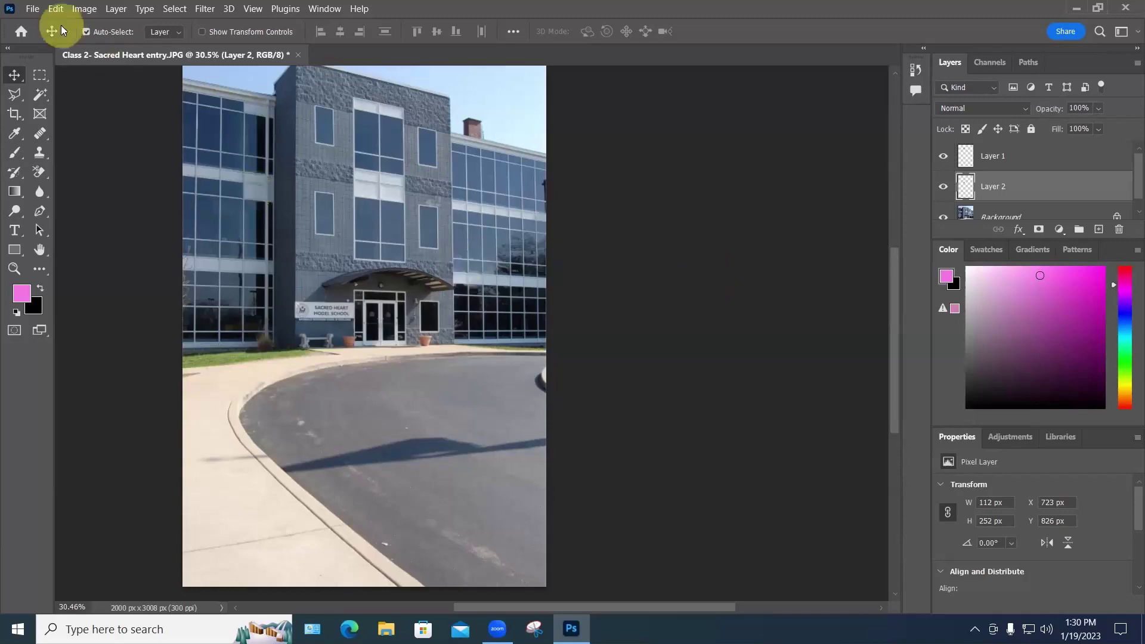
Step: Open Young man's face.jpg from the Class 4 -Files for Class folder
{"action": "left_click", "coordinate": [32, 8]}
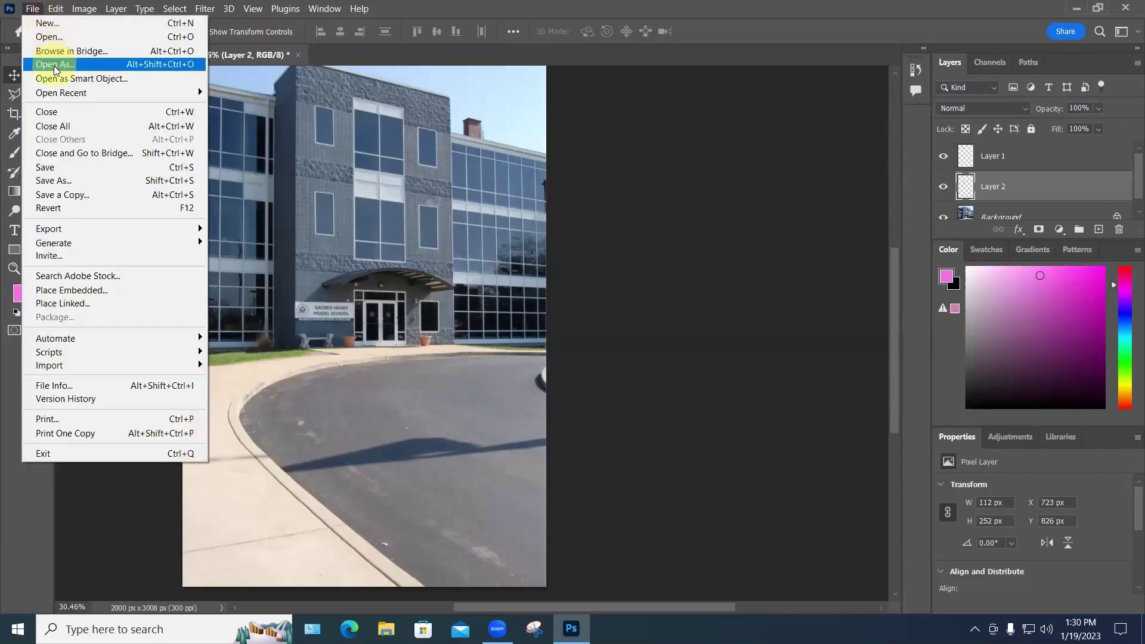
{"action": "left_click", "coordinate": [52, 34]}
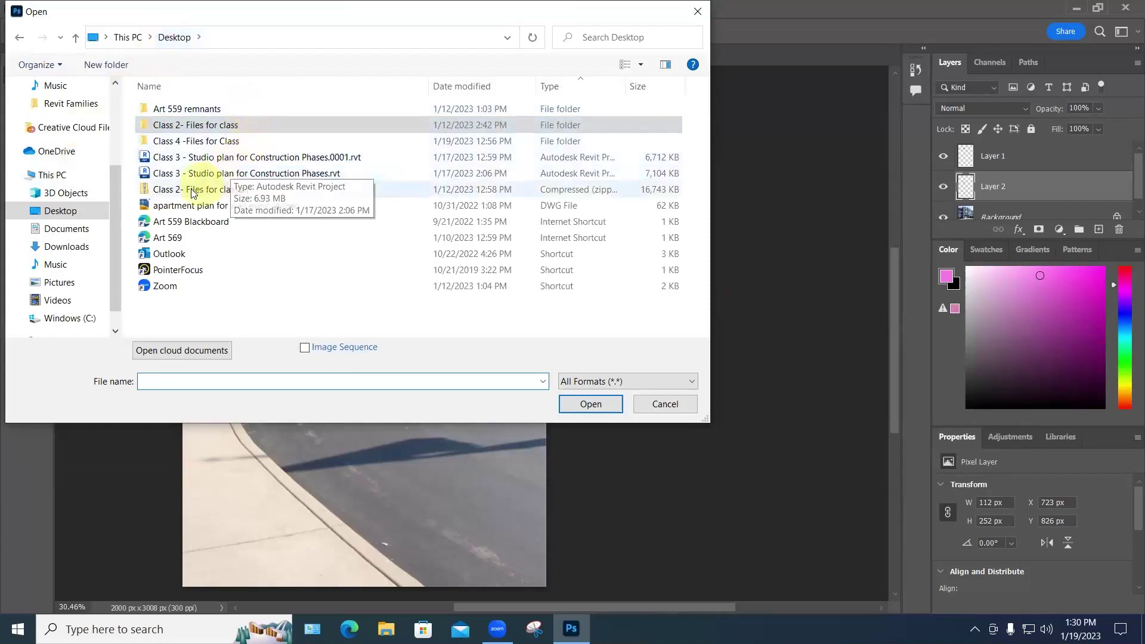
{"action": "double_click", "coordinate": [195, 142]}
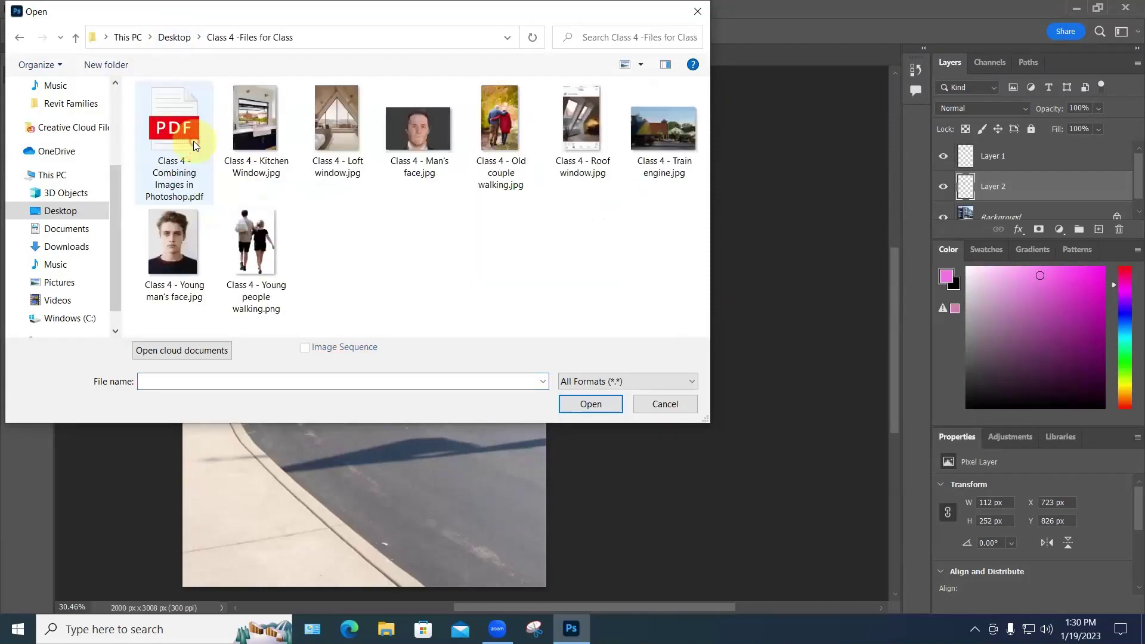
{"action": "double_click", "coordinate": [170, 234]}
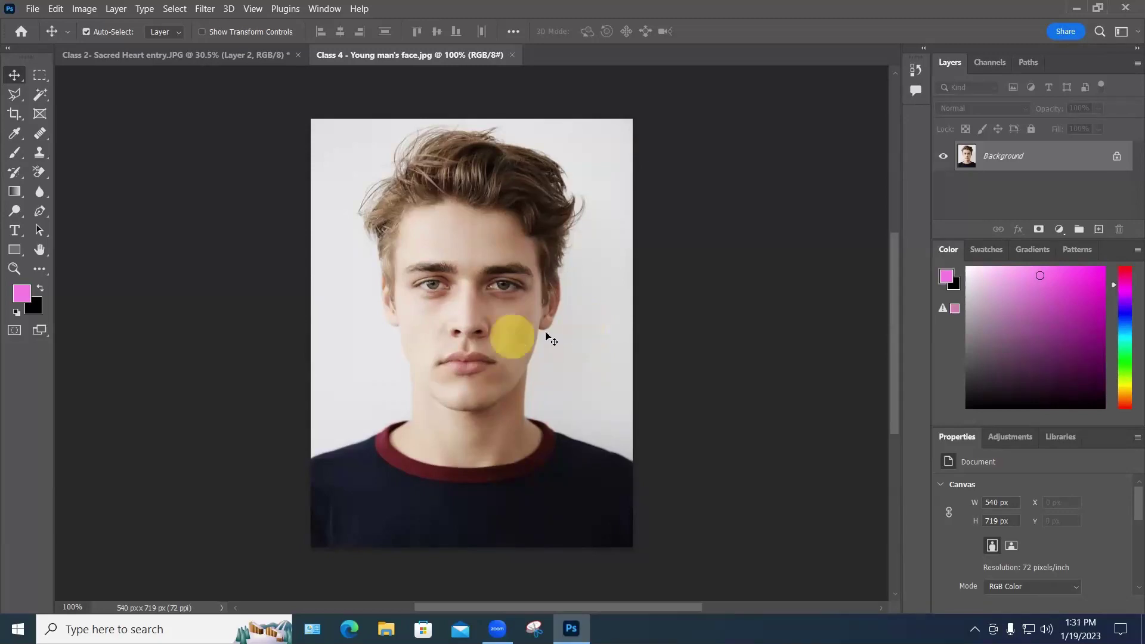
Step: Zoom the canvas from 100% to about 161% on the young man's face
{"action": "scroll", "coordinate": [546, 332], "scroll_direction": "up", "scroll_amount": 3}
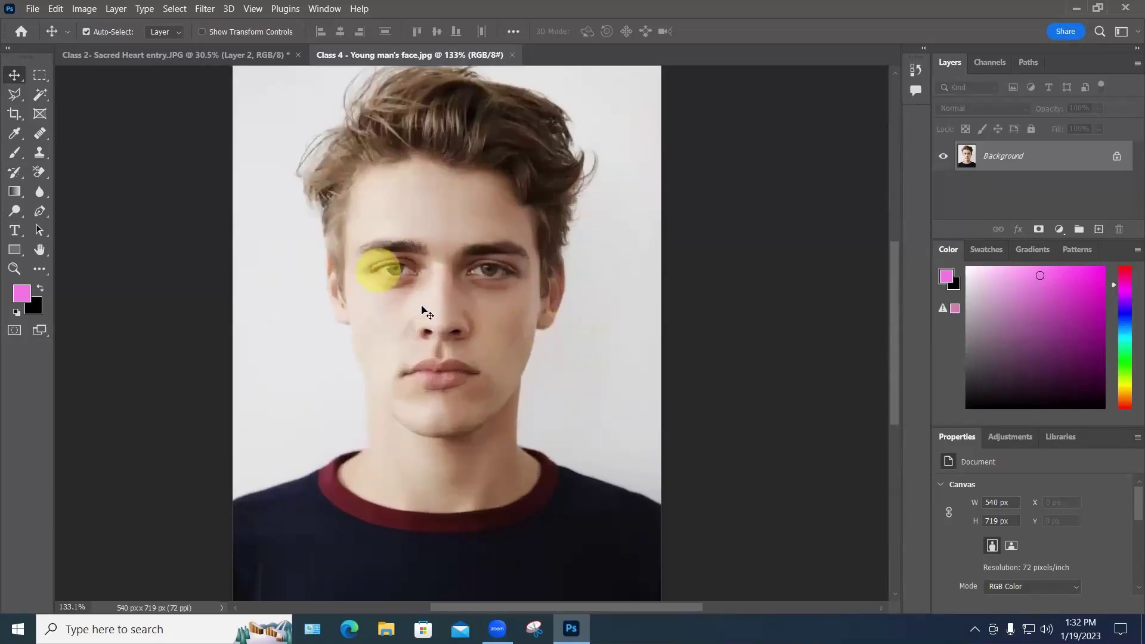
{"action": "scroll", "coordinate": [429, 313], "scroll_direction": "up", "scroll_amount": 2}
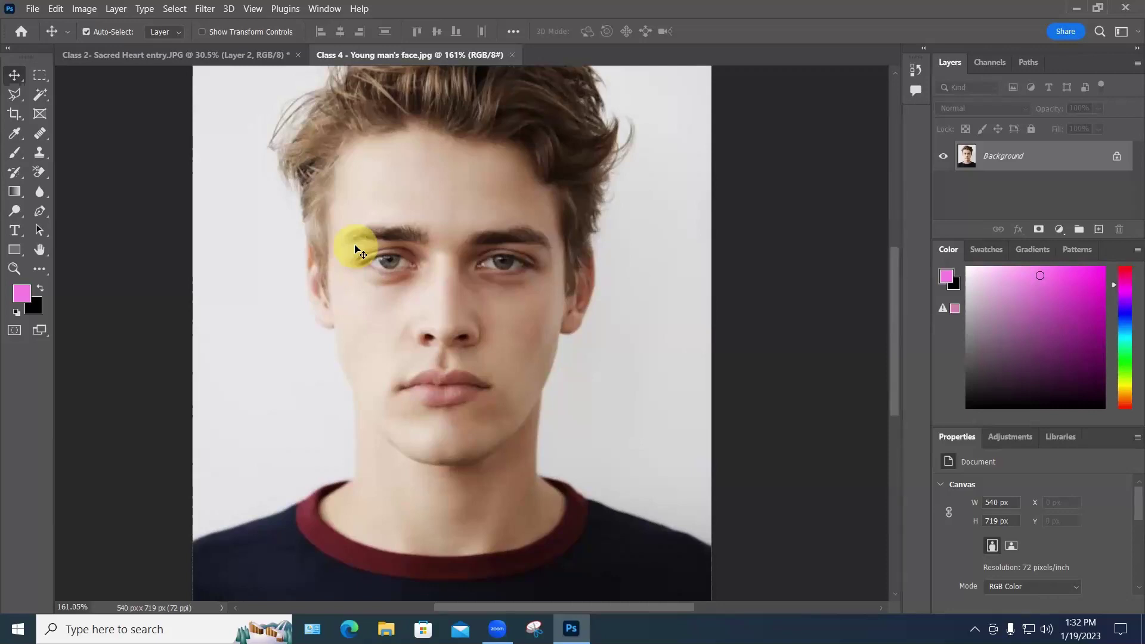
Step: Lasso the left eye with cheek, nose and brow, and paste it as Layer 1
{"action": "right_click", "coordinate": [15, 97]}
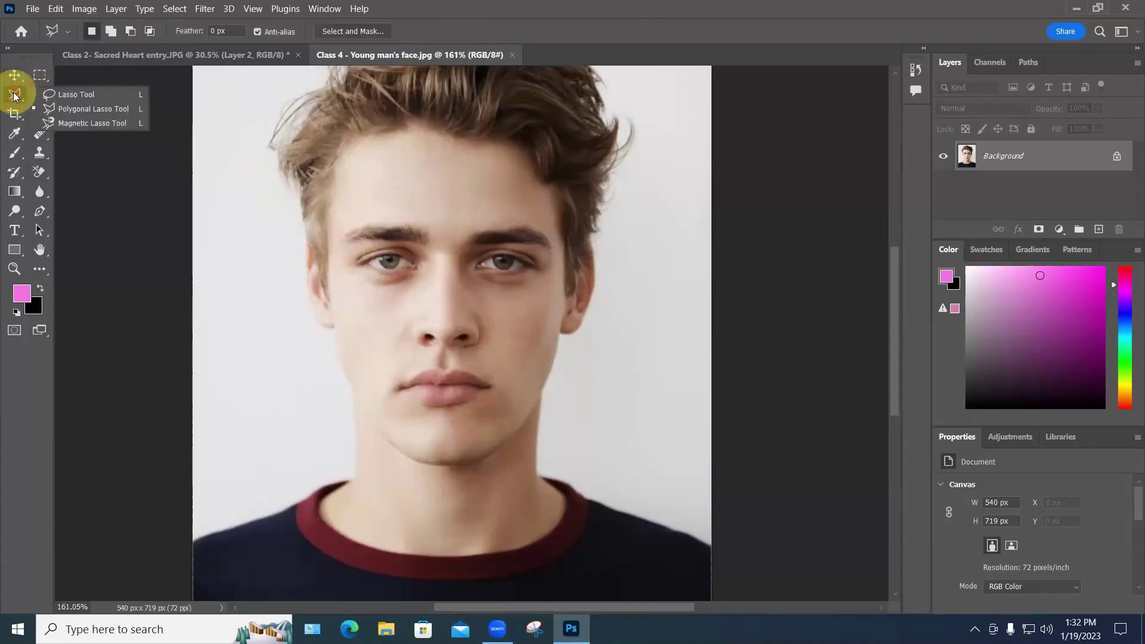
{"action": "left_click", "coordinate": [73, 97]}
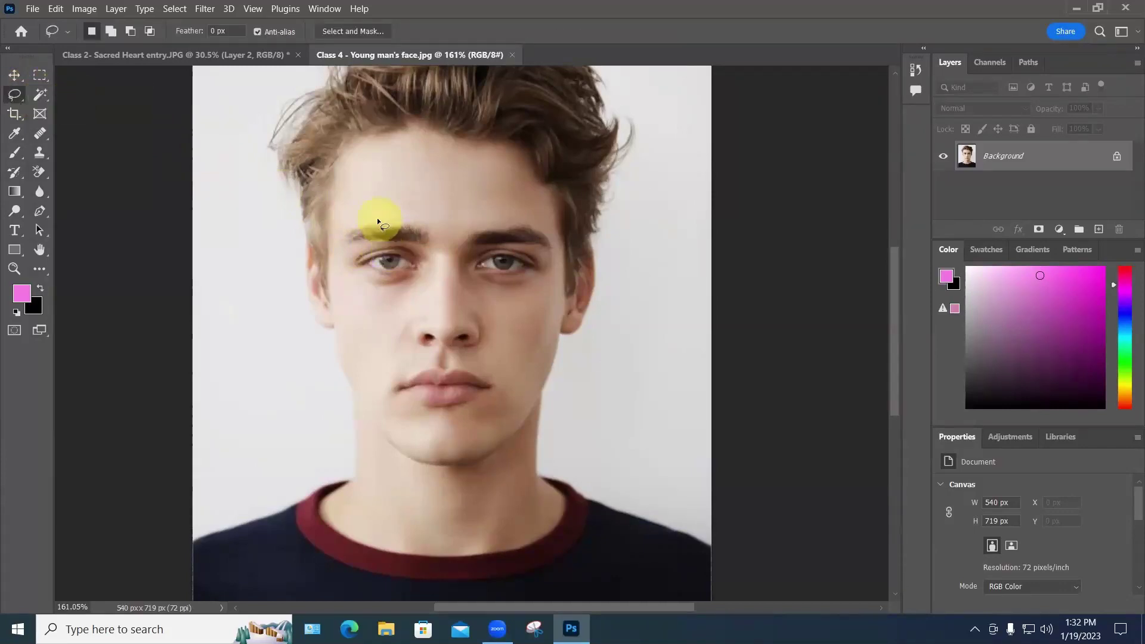
{"action": "left_click_drag", "start_coordinate": [328, 228], "coordinate": [342, 288]}
{"action": "mouse_move", "coordinate": [410, 304]}
{"action": "left_mouse_down"}
{"action": "mouse_move", "coordinate": [440, 237]}
{"action": "mouse_move", "coordinate": [433, 225]}
{"action": "mouse_move", "coordinate": [377, 219]}
{"action": "left_mouse_up"}
{"action": "key", "text": "ctrl+c"}
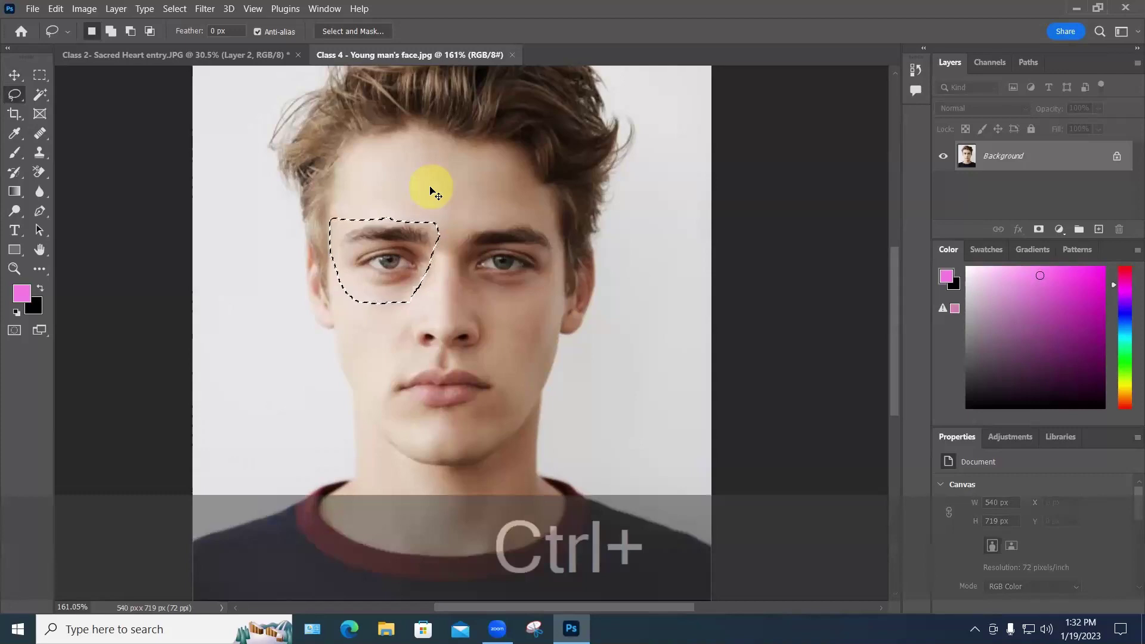
{"action": "key", "text": "ctrl+v"}
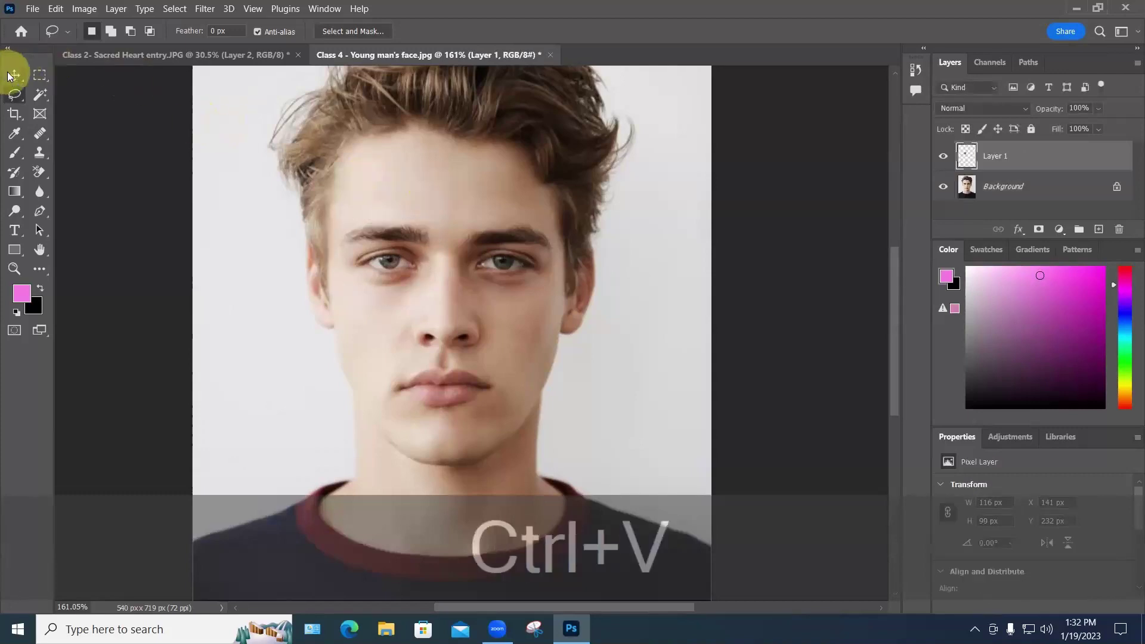
{"action": "left_click", "coordinate": [13, 74]}
Step: Drag the pasted eye up to the middle of the forehead at X 198, Y 164
{"action": "left_click_drag", "start_coordinate": [386, 258], "coordinate": [439, 188]}
{"action": "scroll", "coordinate": [501, 211], "scroll_direction": "up", "scroll_amount": 1}
{"action": "scroll", "coordinate": [440, 225], "scroll_direction": "up", "scroll_amount": 2}
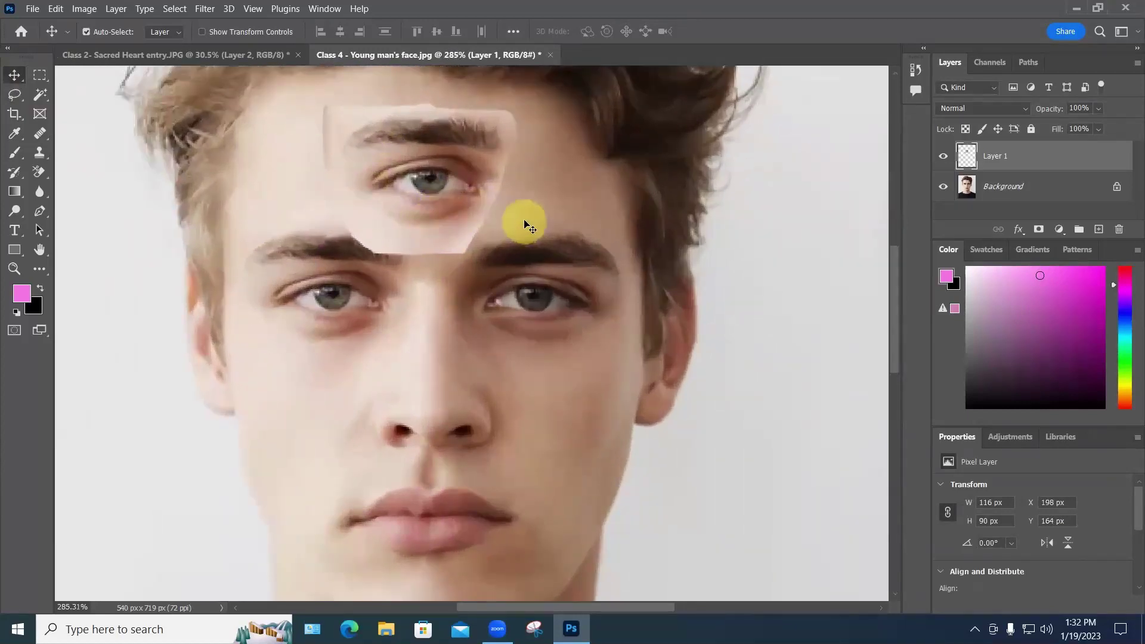
{"action": "scroll", "coordinate": [525, 224], "scroll_direction": "up", "scroll_amount": 2}
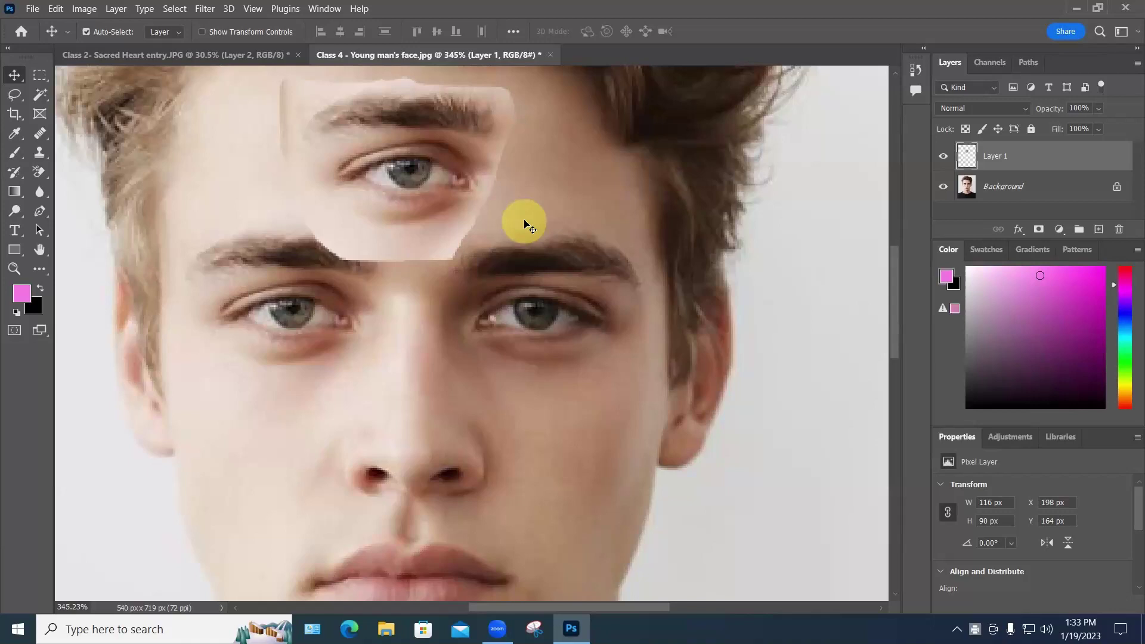
Step: Rename Layer 1 to 'eye'
{"action": "double_click", "coordinate": [995, 158]}
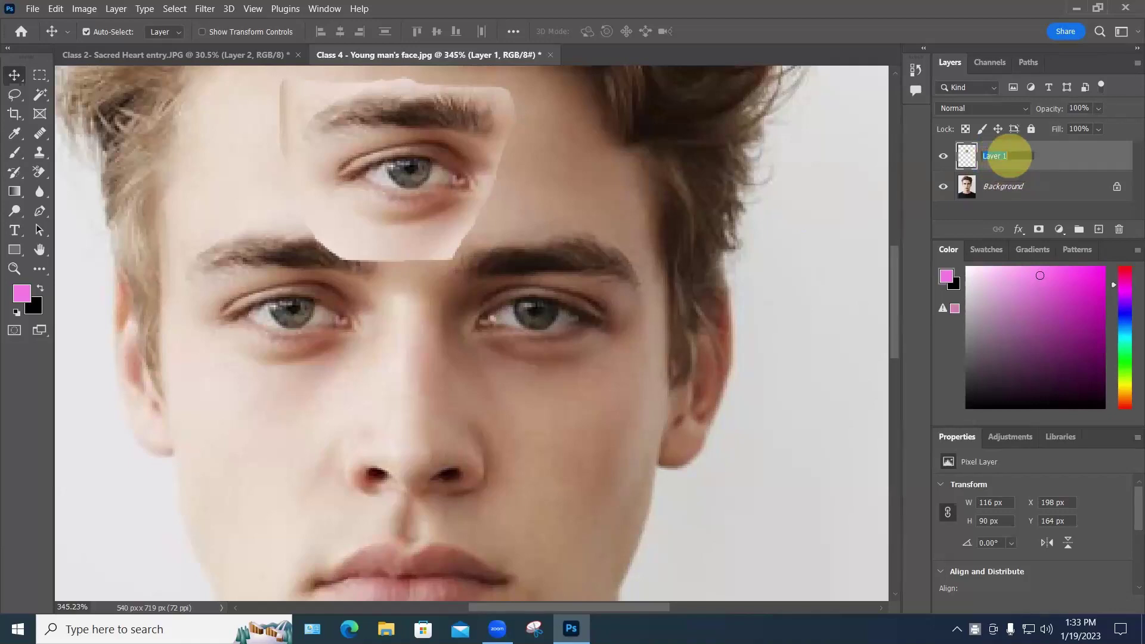
{"action": "type", "text": "eye"}
{"action": "key", "text": "Return"}
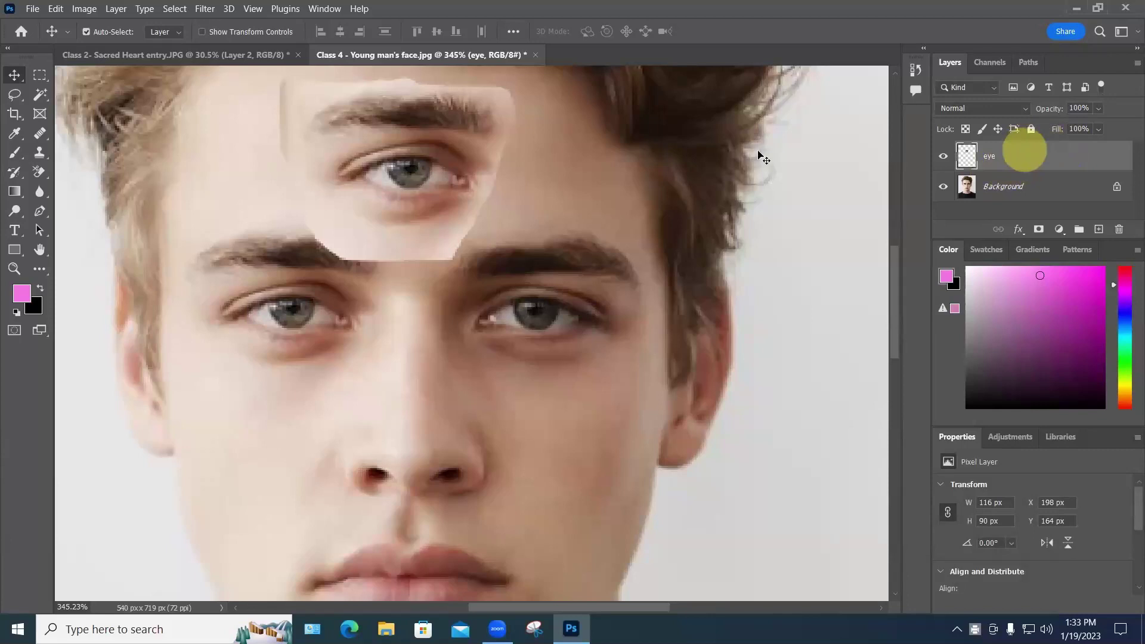
Step: Erase the eye patch's left seam, then set the eraser to 10 px and 50% hardness
{"action": "left_click", "coordinate": [40, 172]}
{"action": "left_click", "coordinate": [80, 172]}
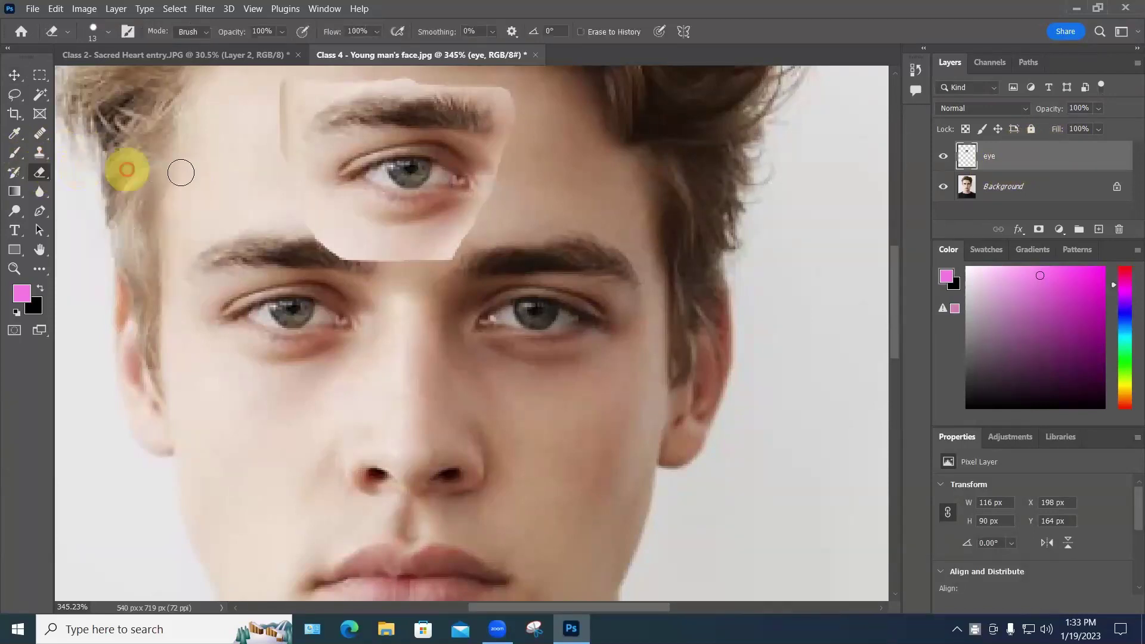
{"action": "mouse_move", "coordinate": [293, 173]}
{"action": "left_mouse_down"}
{"action": "mouse_move", "coordinate": [282, 87]}
{"action": "mouse_move", "coordinate": [320, 71]}
{"action": "left_mouse_up"}
{"action": "right_click", "coordinate": [365, 103]}
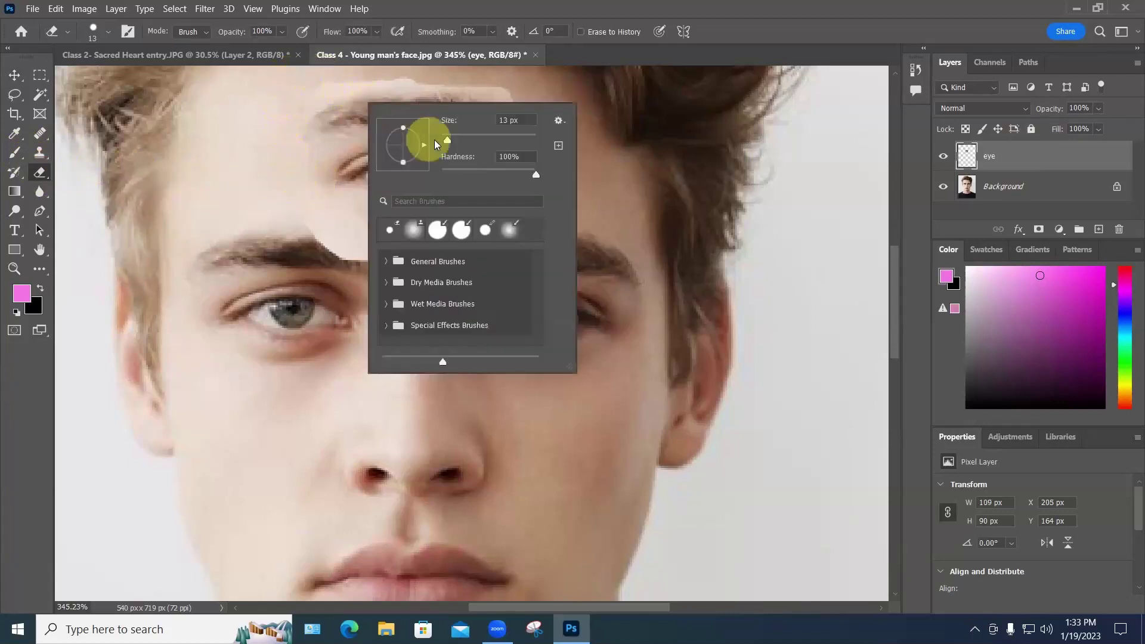
{"action": "left_click_drag", "start_coordinate": [507, 120], "coordinate": [488, 123]}
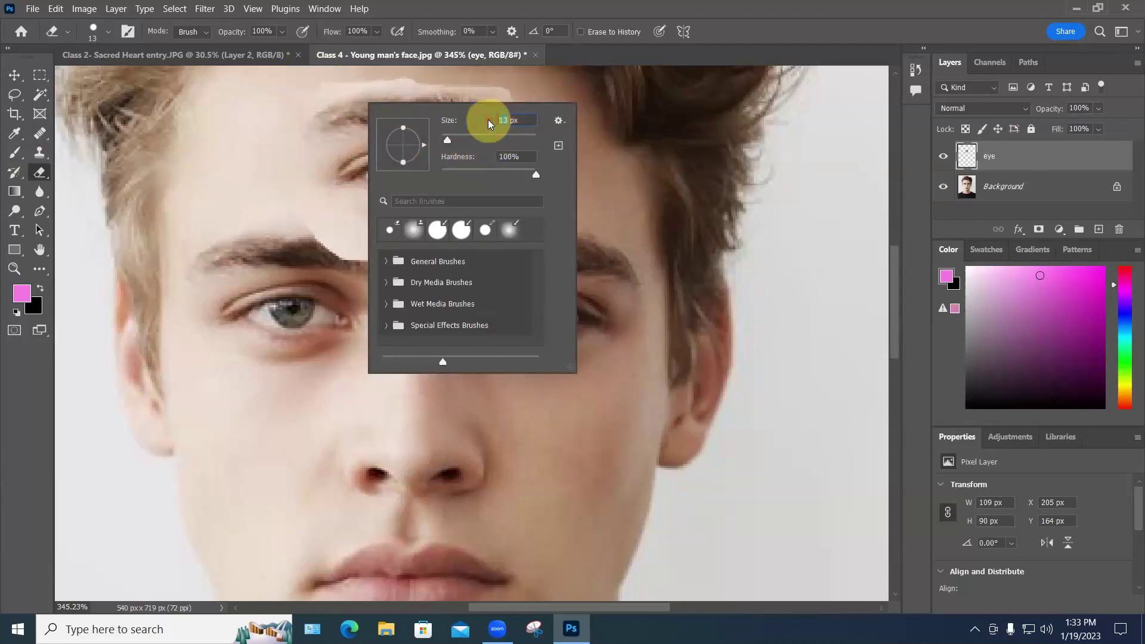
{"action": "type", "text": "10"}
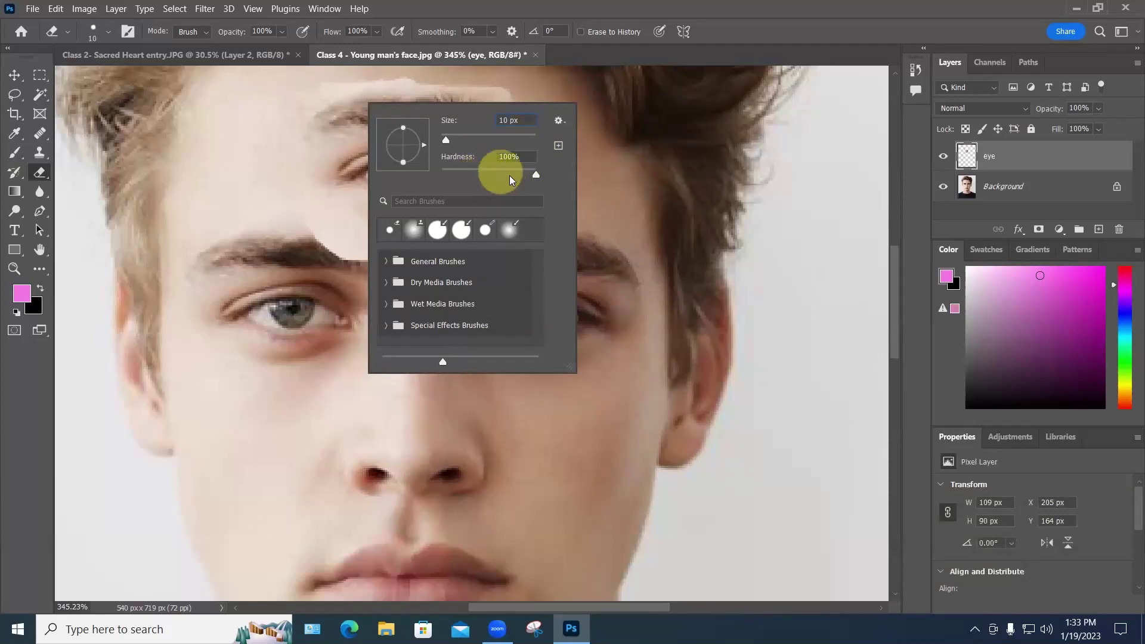
{"action": "left_click_drag", "start_coordinate": [535, 175], "coordinate": [488, 177]}
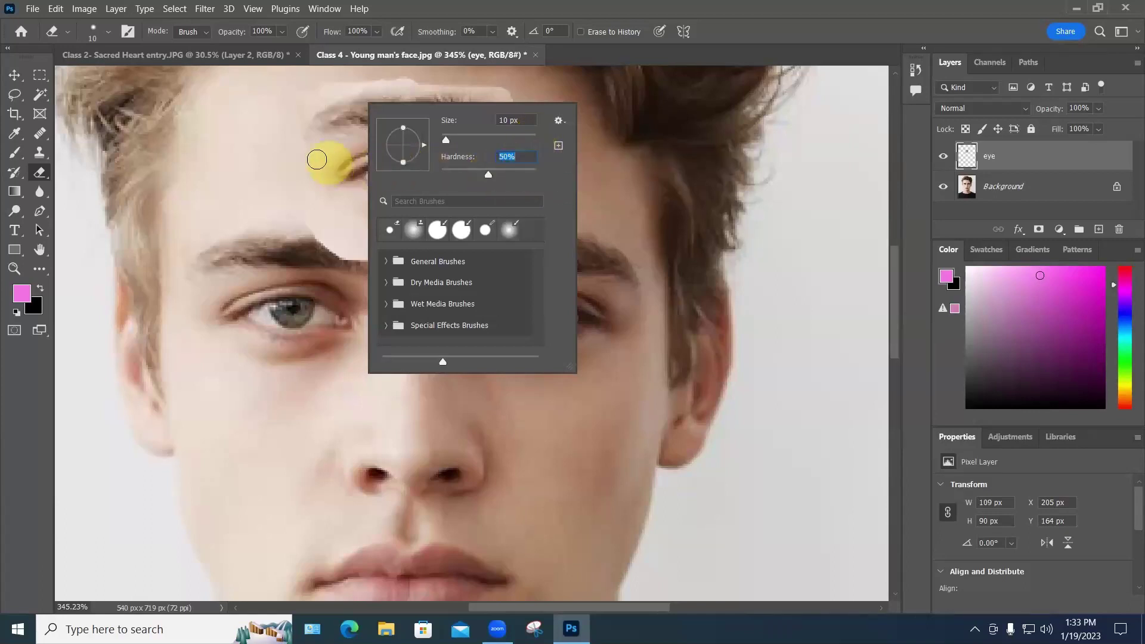
{"action": "left_click", "coordinate": [302, 203]}
Step: Erase the patch's lower-left edge, undoing the stroke that removed too much skin
{"action": "mouse_move", "coordinate": [317, 242]}
{"action": "left_mouse_down"}
{"action": "mouse_move", "coordinate": [443, 257]}
{"action": "mouse_move", "coordinate": [476, 218]}
{"action": "mouse_move", "coordinate": [381, 232]}
{"action": "mouse_move", "coordinate": [320, 207]}
{"action": "mouse_move", "coordinate": [333, 236]}
{"action": "mouse_move", "coordinate": [439, 240]}
{"action": "mouse_move", "coordinate": [516, 179]}
{"action": "mouse_move", "coordinate": [504, 193]}
{"action": "mouse_move", "coordinate": [473, 213]}
{"action": "mouse_move", "coordinate": [537, 132]}
{"action": "mouse_move", "coordinate": [520, 110]}
{"action": "mouse_move", "coordinate": [512, 122]}
{"action": "mouse_move", "coordinate": [510, 83]}
{"action": "mouse_move", "coordinate": [362, 83]}
{"action": "mouse_move", "coordinate": [318, 97]}
{"action": "mouse_move", "coordinate": [299, 113]}
{"action": "mouse_move", "coordinate": [357, 86]}
{"action": "mouse_move", "coordinate": [442, 88]}
{"action": "mouse_move", "coordinate": [510, 112]}
{"action": "mouse_move", "coordinate": [481, 205]}
{"action": "mouse_move", "coordinate": [491, 225]}
{"action": "mouse_move", "coordinate": [486, 215]}
{"action": "mouse_move", "coordinate": [401, 225]}
{"action": "mouse_move", "coordinate": [353, 212]}
{"action": "left_mouse_up"}
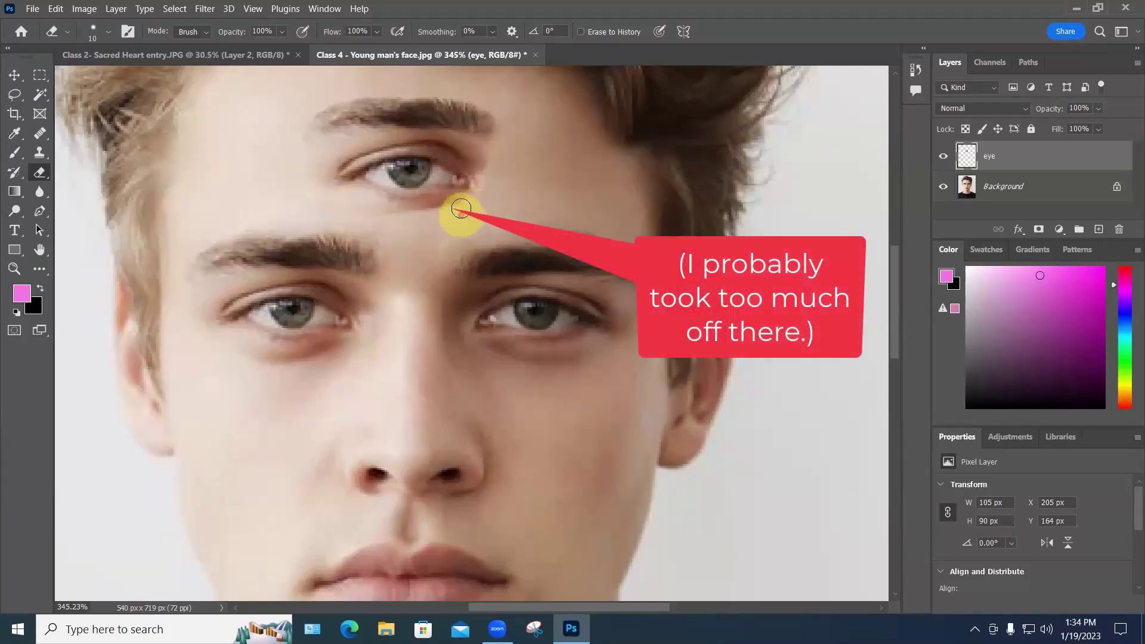
{"action": "mouse_move", "coordinate": [443, 205]}
{"action": "left_mouse_down"}
{"action": "mouse_move", "coordinate": [393, 216]}
{"action": "mouse_move", "coordinate": [358, 192]}
{"action": "left_mouse_up"}
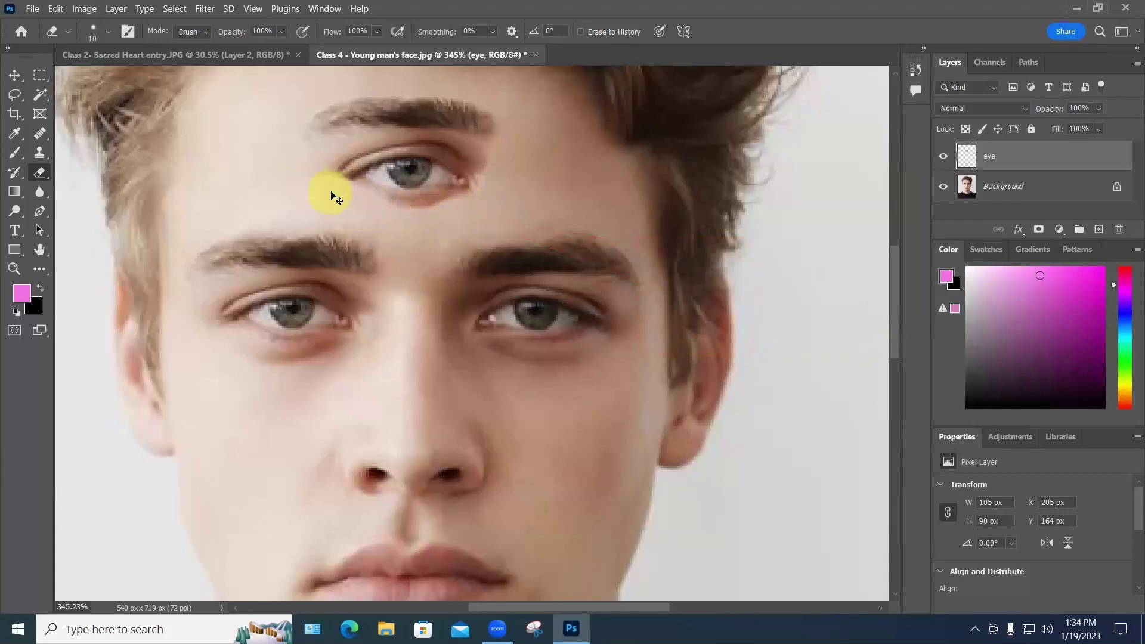
{"action": "key", "text": "ctrl+z"}
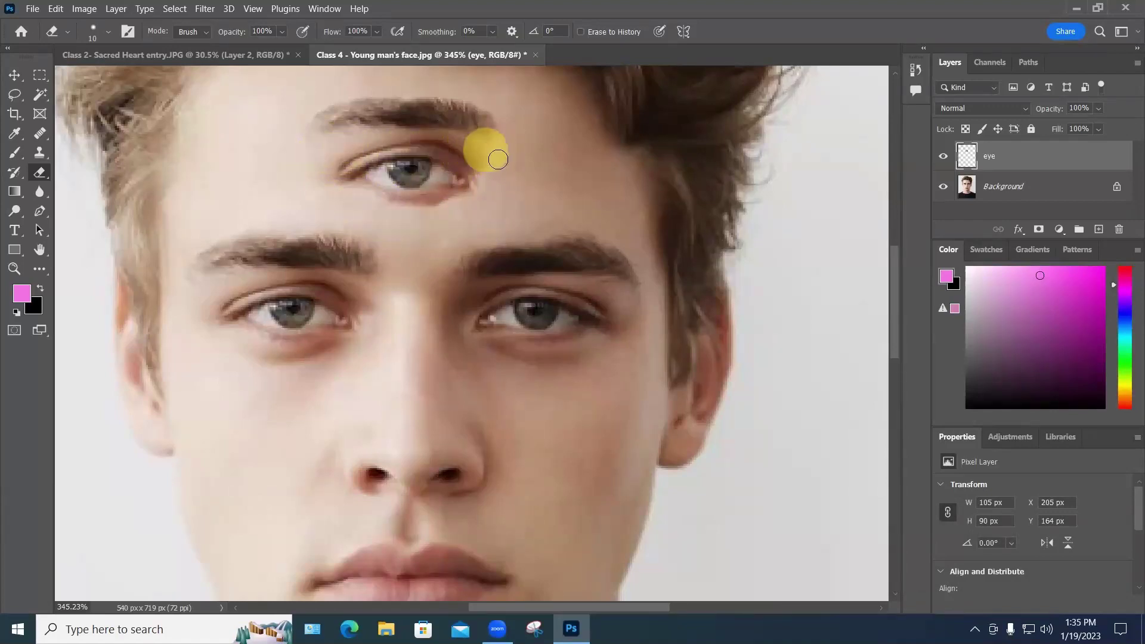
Step: Set the eraser to 5 px at 17% hardness and erase the eye's upper edge
{"action": "right_click", "coordinate": [453, 214]}
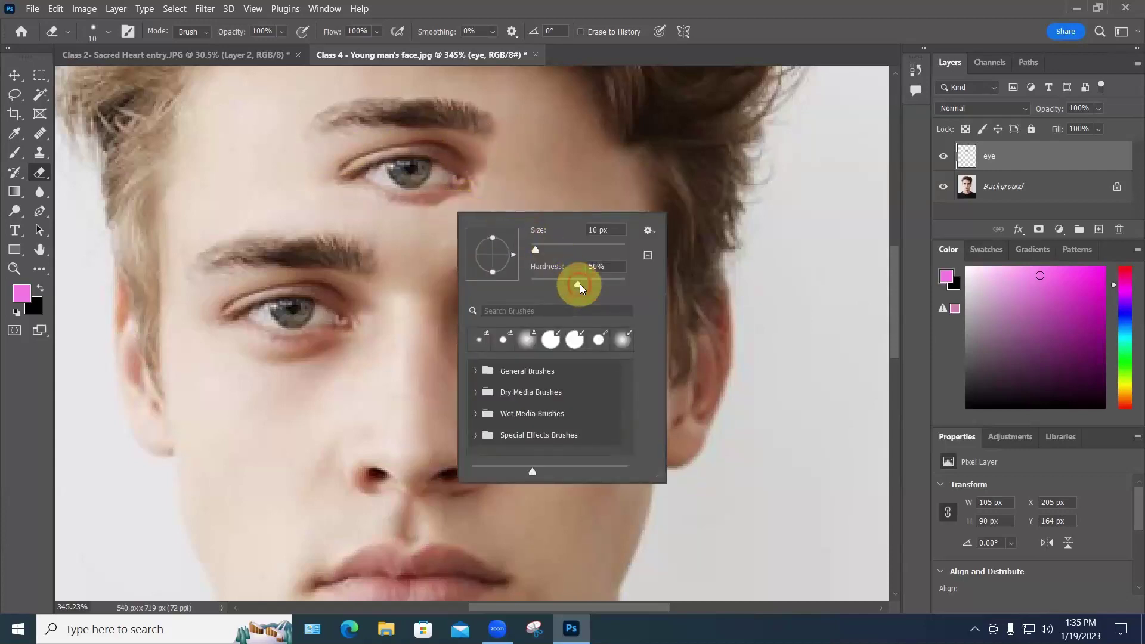
{"action": "left_click_drag", "start_coordinate": [578, 288], "coordinate": [546, 285]}
{"action": "left_click", "coordinate": [587, 231]}
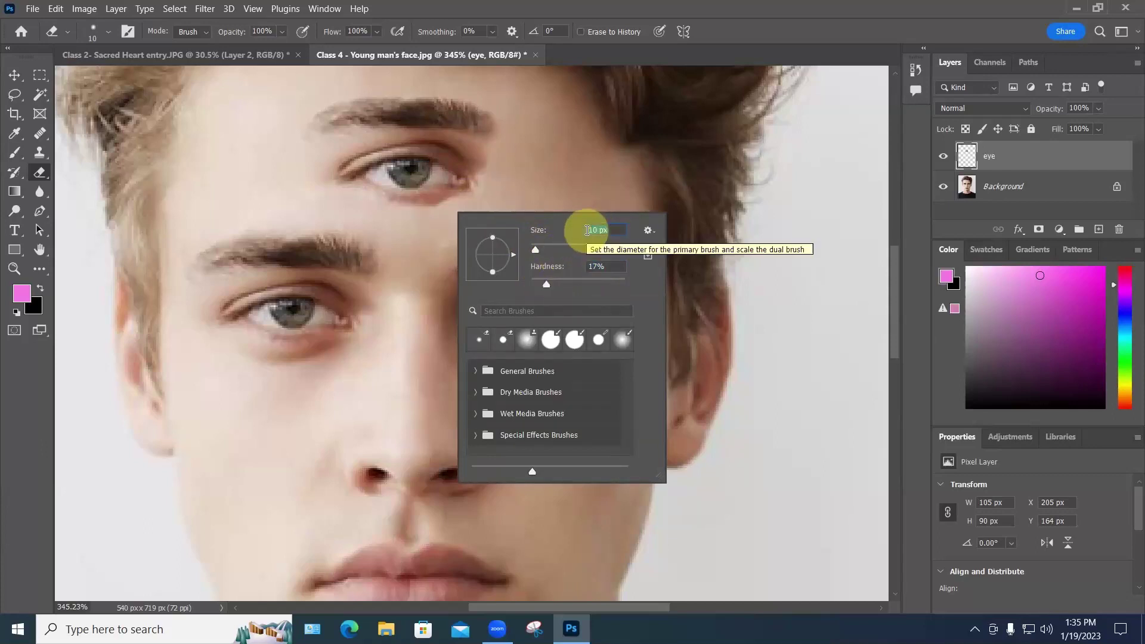
{"action": "type", "text": "5"}
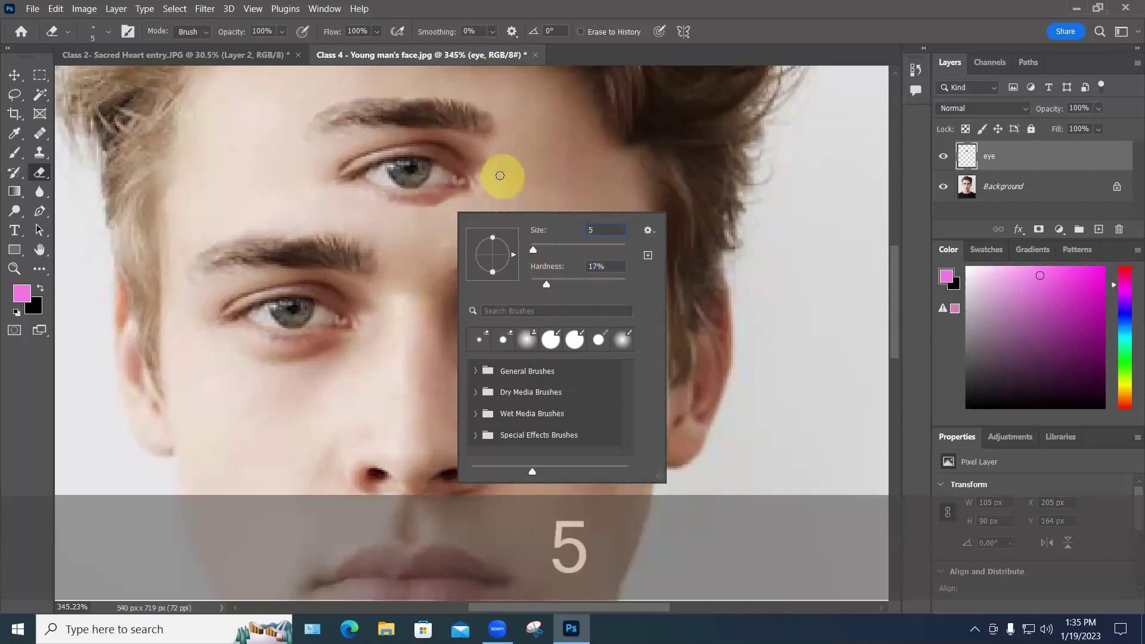
{"action": "left_click", "coordinate": [493, 169]}
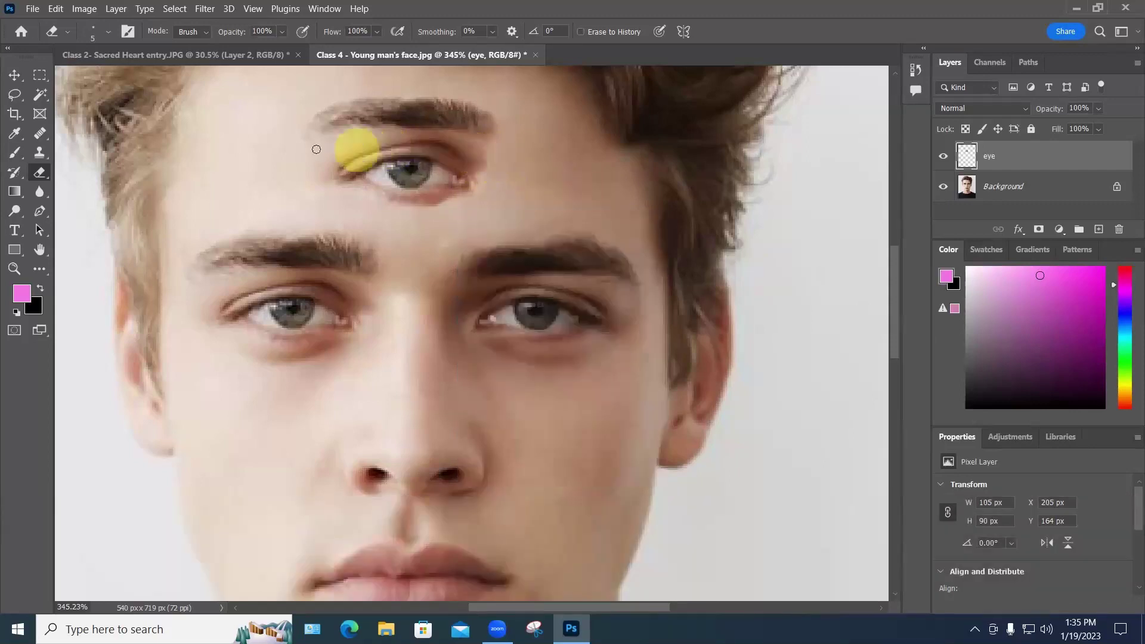
{"action": "mouse_move", "coordinate": [317, 149]}
{"action": "left_mouse_down"}
{"action": "mouse_move", "coordinate": [345, 145]}
{"action": "mouse_move", "coordinate": [326, 162]}
{"action": "mouse_move", "coordinate": [358, 138]}
{"action": "mouse_move", "coordinate": [318, 179]}
{"action": "mouse_move", "coordinate": [386, 127]}
{"action": "mouse_move", "coordinate": [340, 146]}
{"action": "left_mouse_up"}
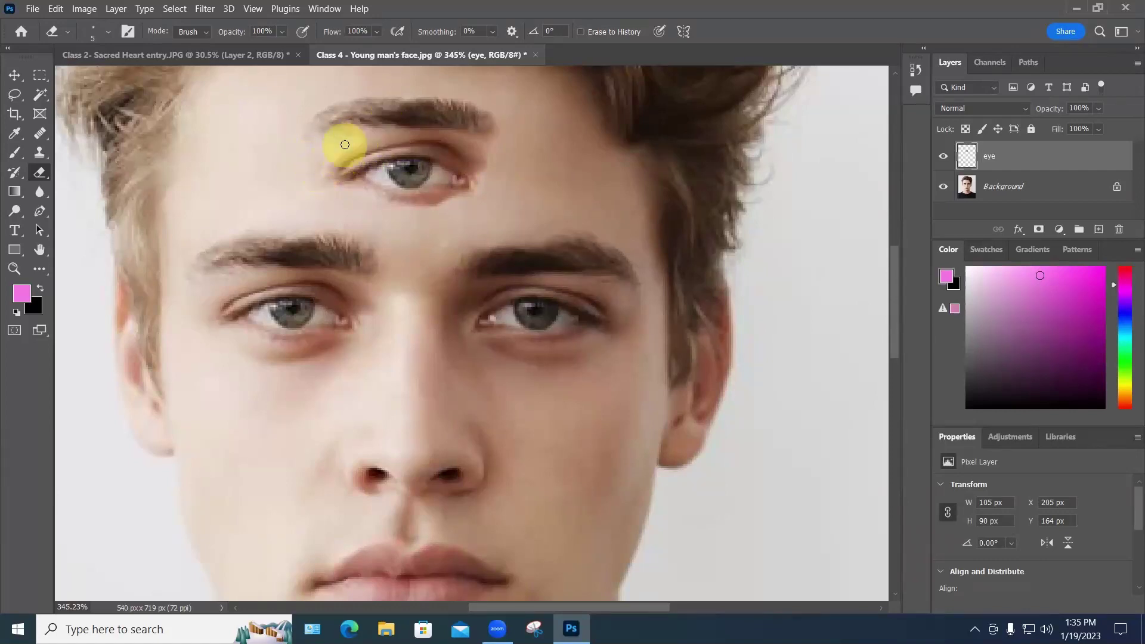
Step: Enlarge the eraser to 12 px and blend the patch's upper-left edge
{"action": "right_click", "coordinate": [343, 146]}
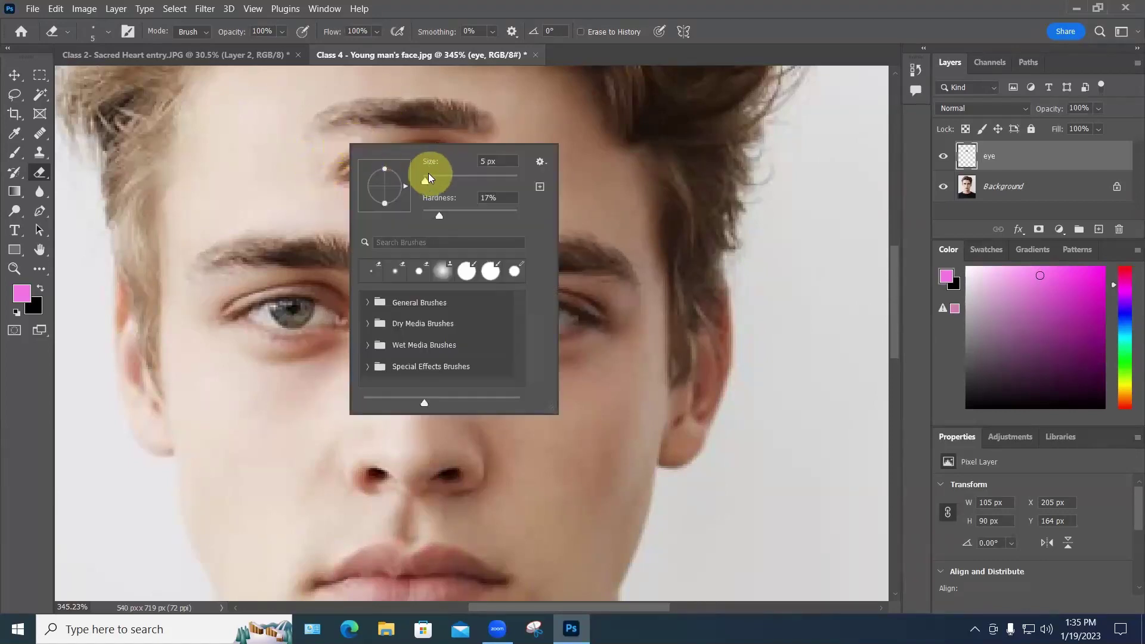
{"action": "left_click_drag", "start_coordinate": [428, 173], "coordinate": [431, 174]}
{"action": "left_click", "coordinate": [337, 145]}
{"action": "mouse_move", "coordinate": [337, 145]}
{"action": "left_mouse_down"}
{"action": "mouse_move", "coordinate": [309, 169]}
{"action": "mouse_move", "coordinate": [314, 179]}
{"action": "mouse_move", "coordinate": [340, 149]}
{"action": "left_mouse_up"}
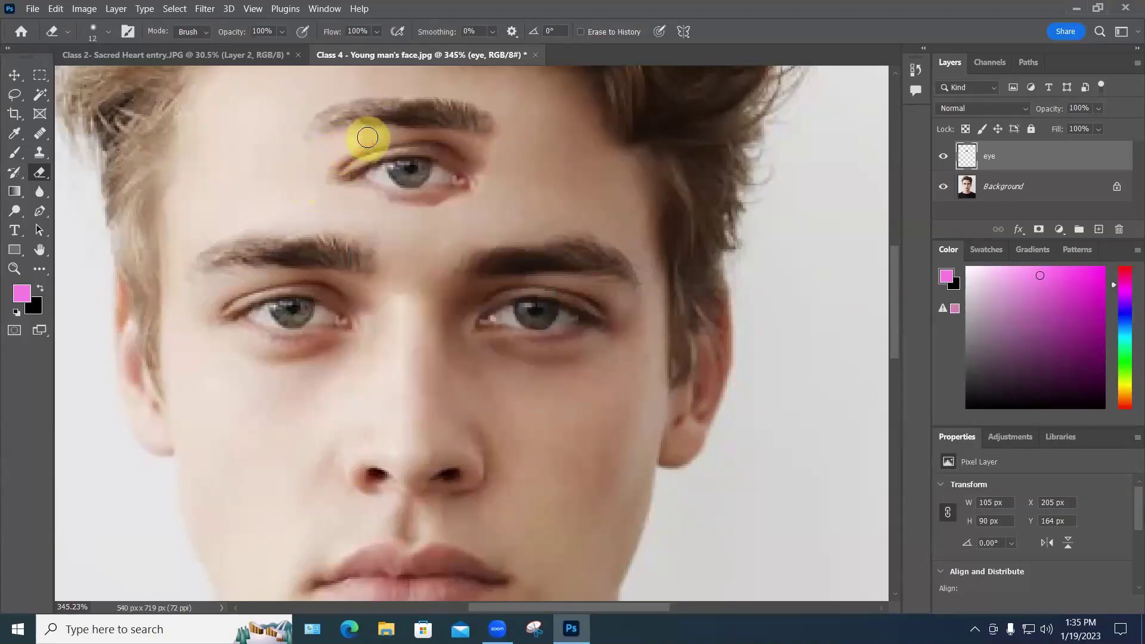
Step: With a 12 px eraser, erase around the pasted eye's outer corner
{"action": "right_click", "coordinate": [366, 134]}
{"action": "mouse_move", "coordinate": [452, 174]}
{"action": "left_mouse_down"}
{"action": "mouse_move", "coordinate": [384, 153]}
{"action": "mouse_move", "coordinate": [370, 145]}
{"action": "mouse_move", "coordinate": [376, 133]}
{"action": "mouse_move", "coordinate": [502, 156]}
{"action": "left_mouse_up"}
{"action": "left_click", "coordinate": [352, 136]}
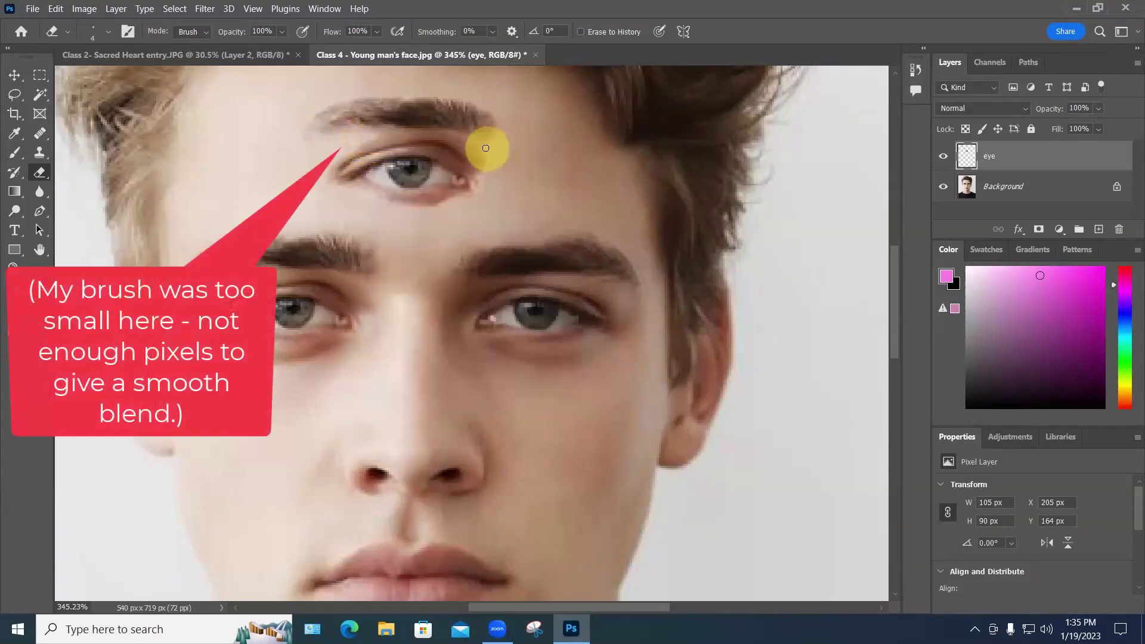
{"action": "right_click", "coordinate": [501, 163]}
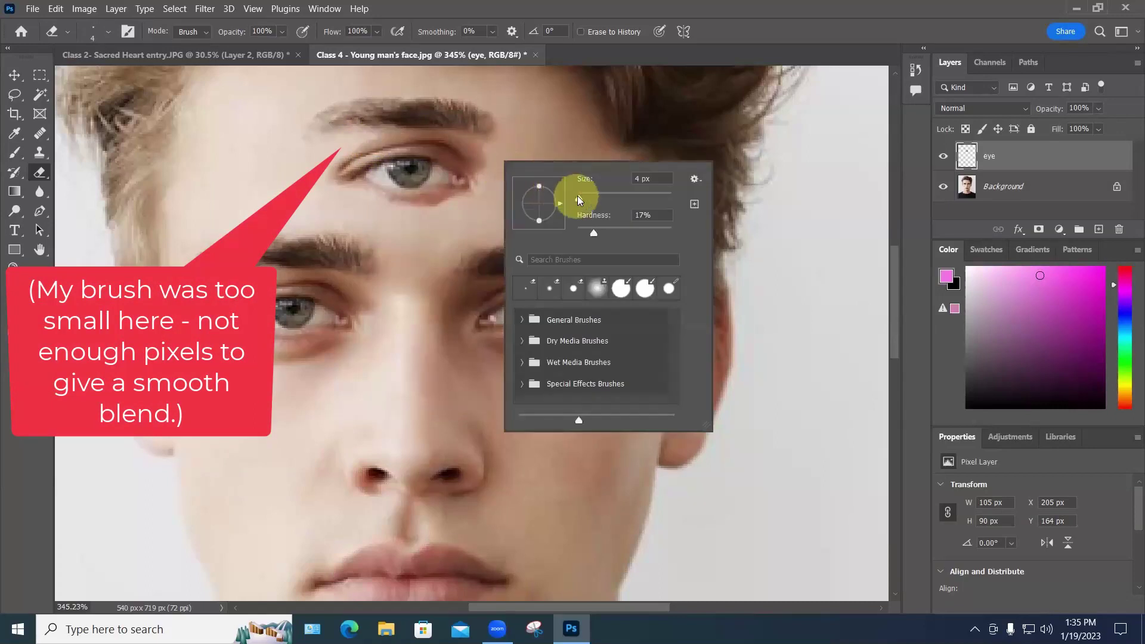
{"action": "left_click_drag", "start_coordinate": [580, 195], "coordinate": [583, 198]}
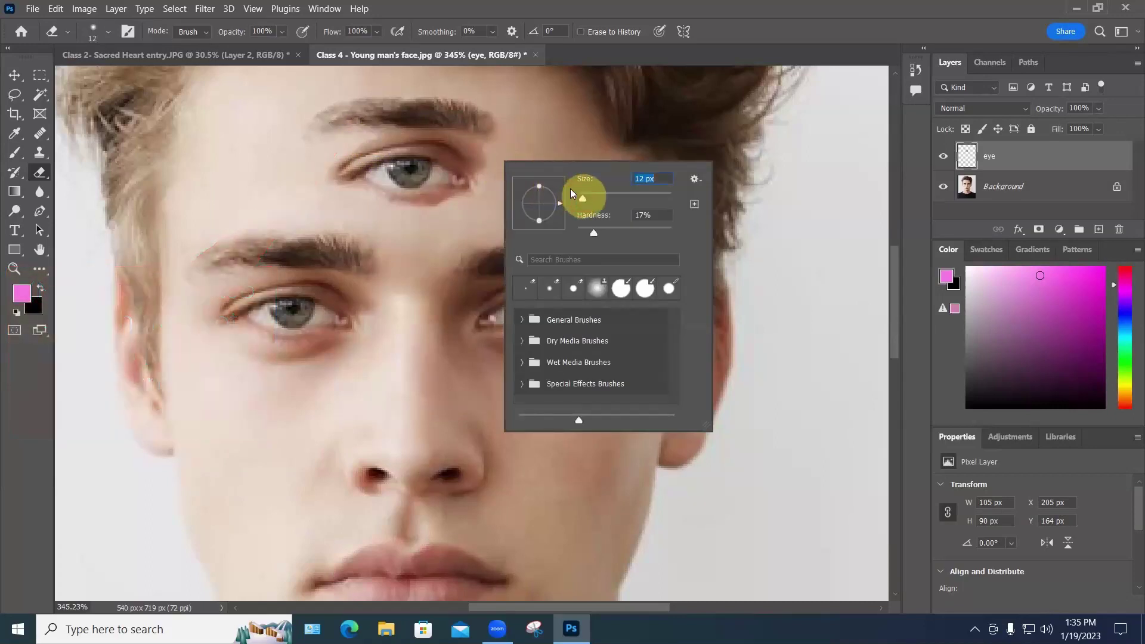
{"action": "left_click", "coordinate": [494, 154]}
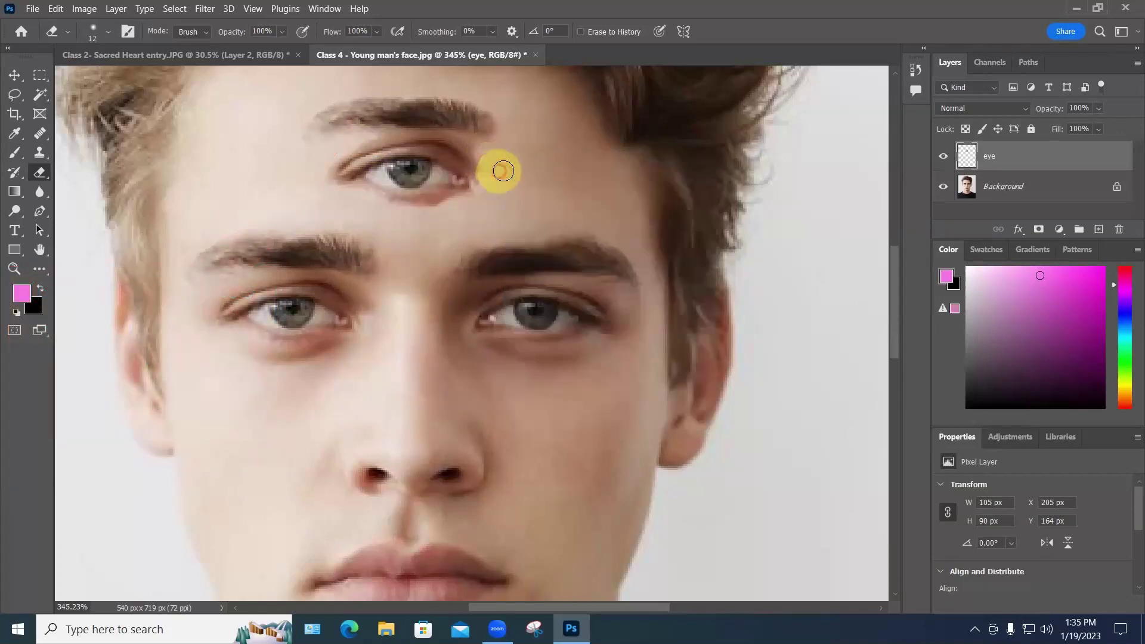
{"action": "mouse_move", "coordinate": [479, 162]}
{"action": "left_mouse_down"}
{"action": "mouse_move", "coordinate": [503, 171]}
{"action": "mouse_move", "coordinate": [467, 145]}
{"action": "mouse_move", "coordinate": [534, 180]}
{"action": "left_mouse_up"}
Step: Shrink the eraser to 4 px, zoom in, and erase the skin band under the eyebrow
{"action": "right_click", "coordinate": [469, 145]}
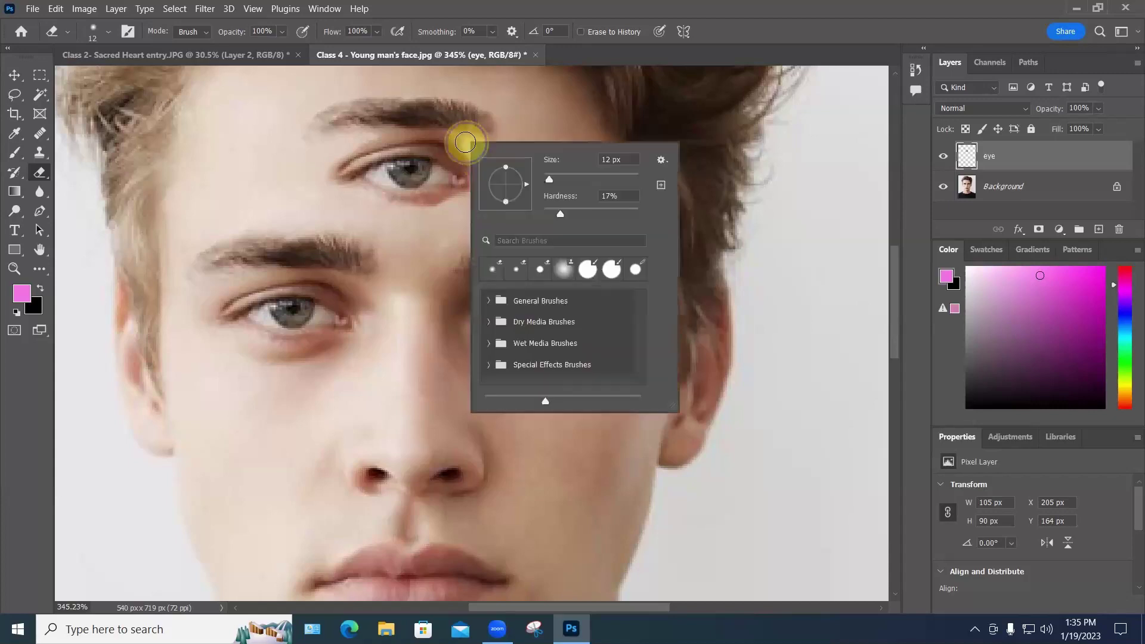
{"action": "left_click", "coordinate": [549, 180]}
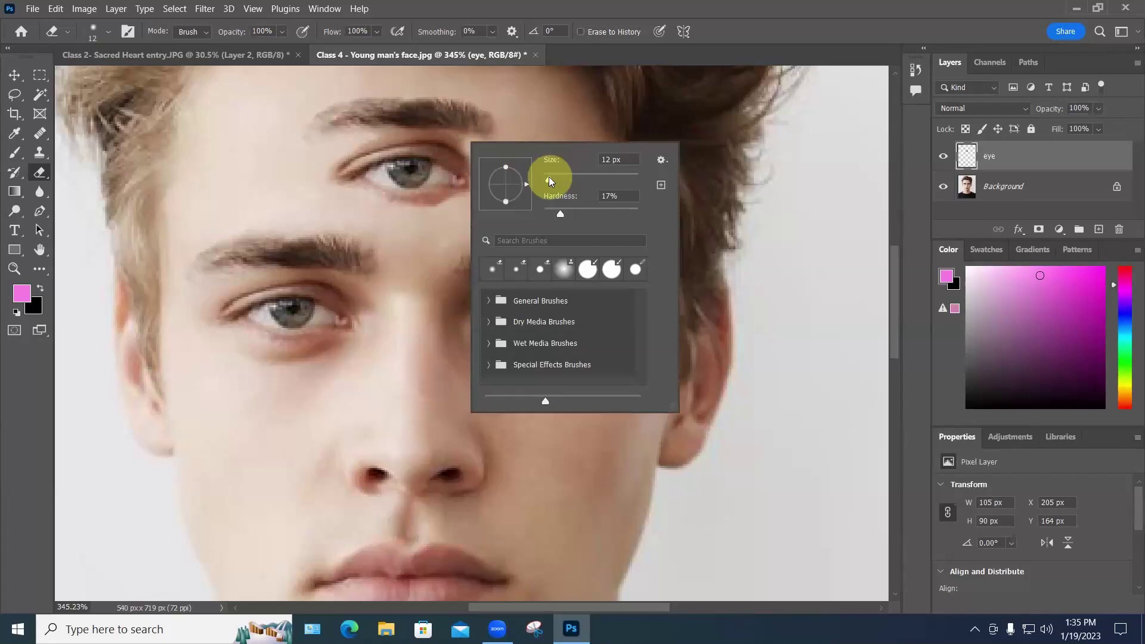
{"action": "left_click_drag", "start_coordinate": [549, 180], "coordinate": [546, 180]}
{"action": "key", "text": "Return"}
{"action": "scroll", "coordinate": [447, 154], "scroll_direction": "up", "scroll_amount": 5}
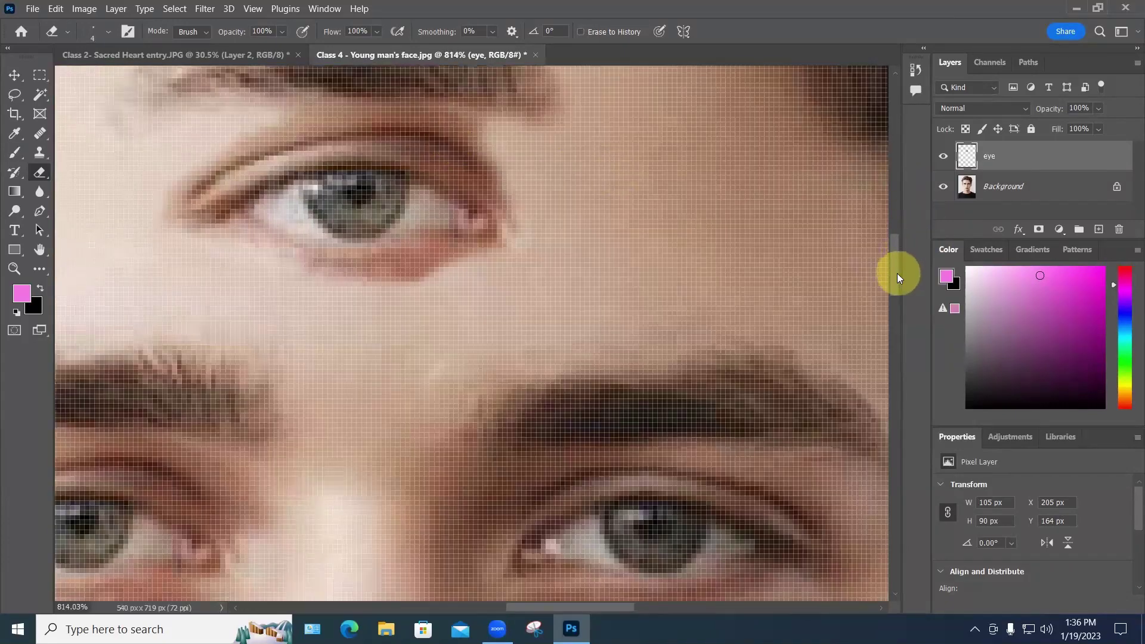
{"action": "scroll", "coordinate": [898, 276], "scroll_direction": "up", "scroll_amount": 3}
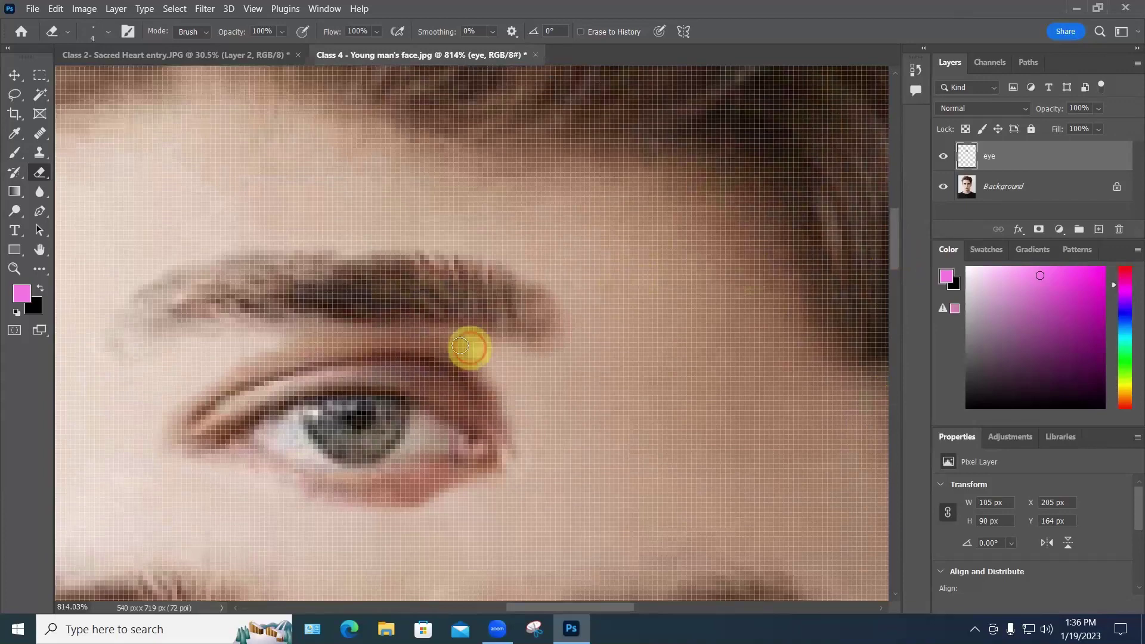
{"action": "mouse_move", "coordinate": [460, 345]}
{"action": "left_mouse_down"}
{"action": "mouse_move", "coordinate": [279, 339]}
{"action": "mouse_move", "coordinate": [325, 326]}
{"action": "mouse_move", "coordinate": [465, 343]}
{"action": "mouse_move", "coordinate": [511, 362]}
{"action": "mouse_move", "coordinate": [511, 393]}
{"action": "mouse_move", "coordinate": [444, 347]}
{"action": "mouse_move", "coordinate": [270, 352]}
{"action": "left_mouse_up"}
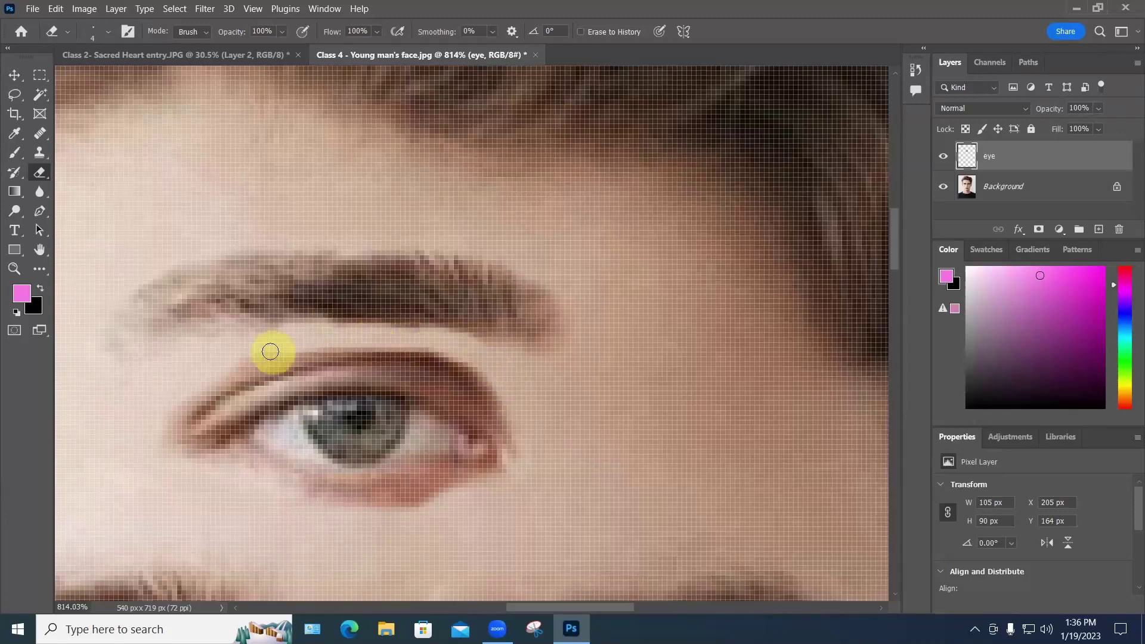
{"action": "left_click", "coordinate": [207, 370]}
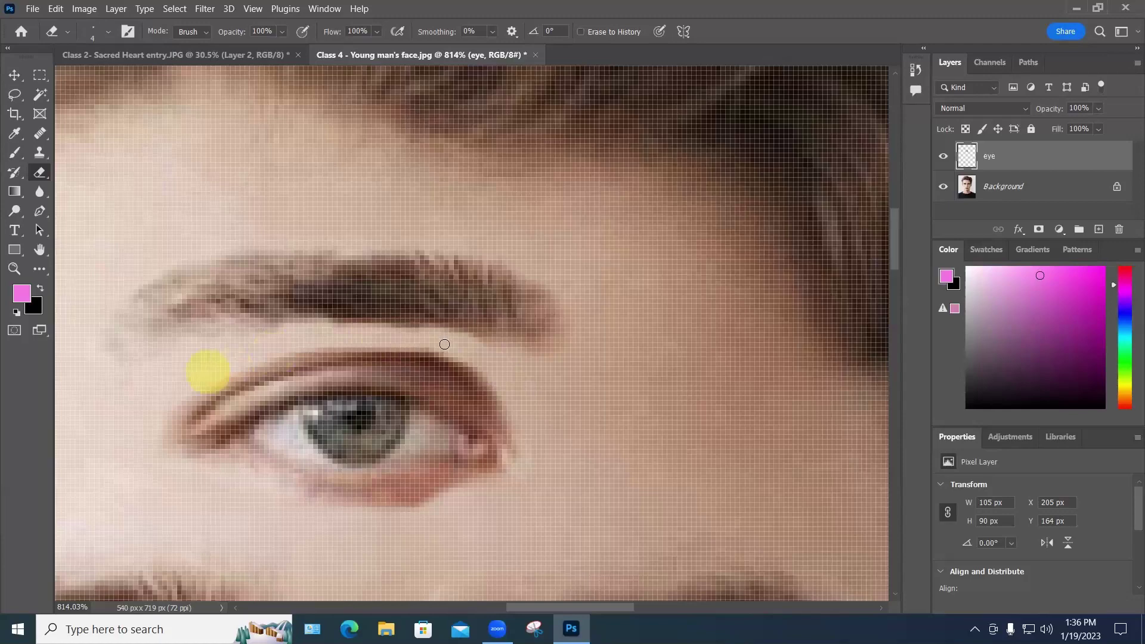
{"action": "scroll", "coordinate": [444, 344], "scroll_direction": "down", "scroll_amount": 10}
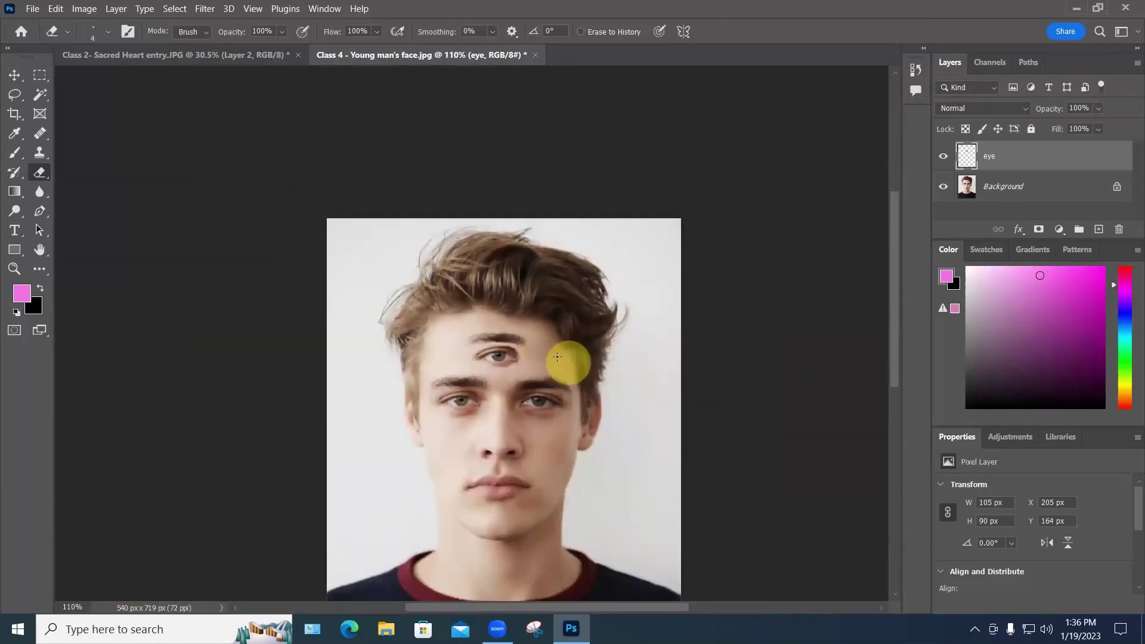
Step: Set the eraser to 25 px at 0% hardness and soften the eye's lower edge
{"action": "scroll", "coordinate": [557, 357], "scroll_direction": "down", "scroll_amount": 1}
{"action": "scroll", "coordinate": [527, 368], "scroll_direction": "up", "scroll_amount": 5}
{"action": "right_click", "coordinate": [525, 368]}
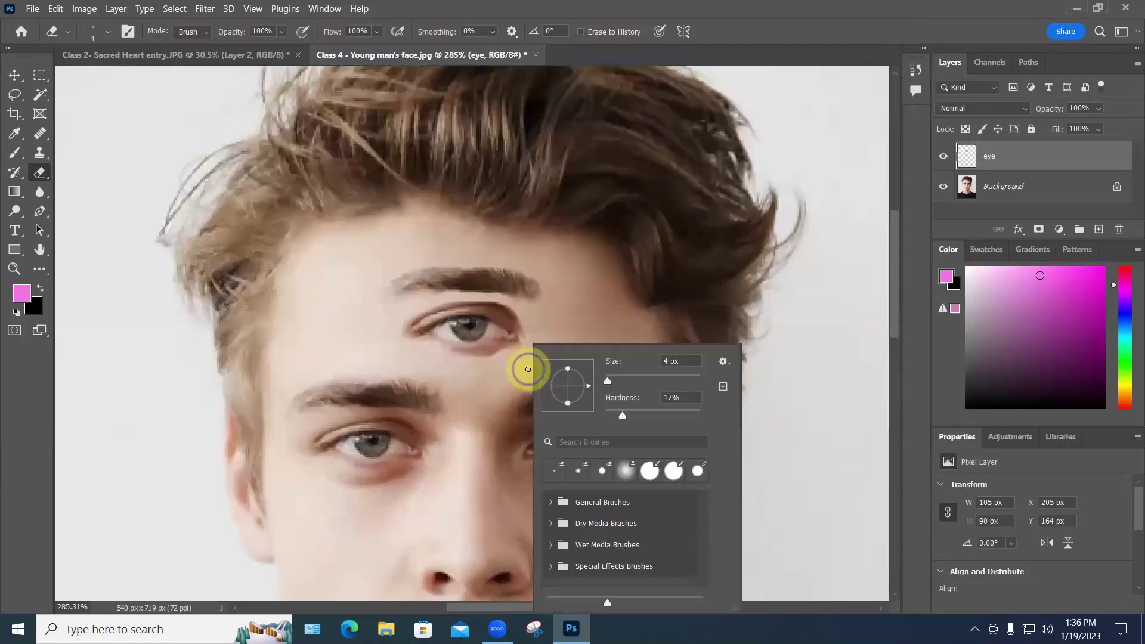
{"action": "mouse_move", "coordinate": [620, 416]}
{"action": "left_mouse_down"}
{"action": "mouse_move", "coordinate": [606, 416]}
{"action": "mouse_move", "coordinate": [614, 382]}
{"action": "left_mouse_up"}
{"action": "left_click", "coordinate": [618, 383]}
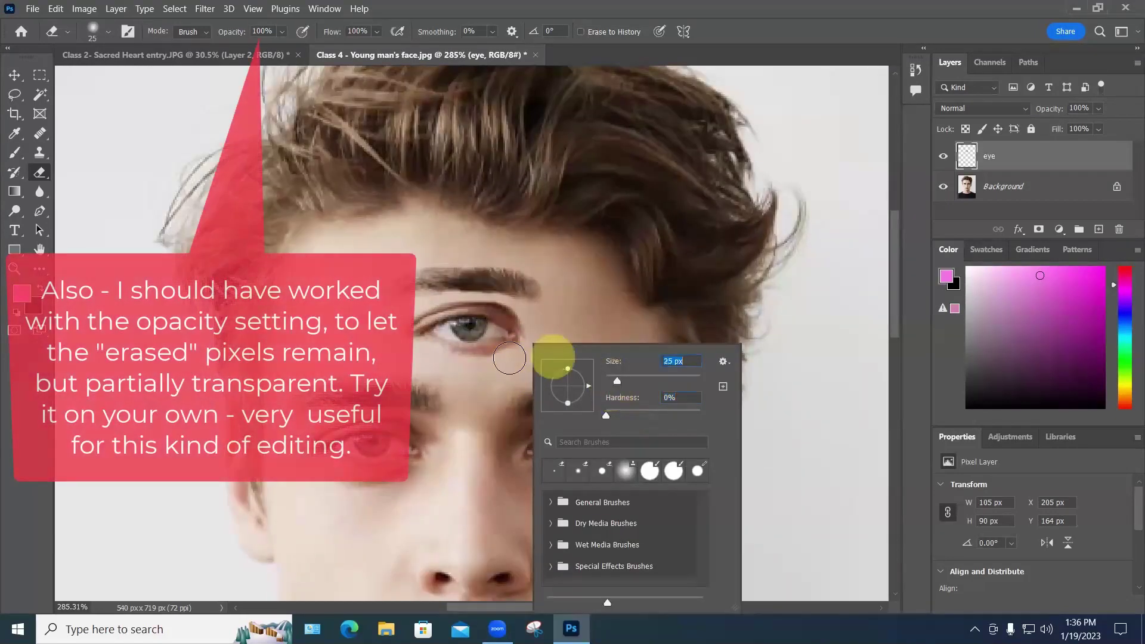
{"action": "left_click", "coordinate": [508, 355]}
{"action": "mouse_move", "coordinate": [479, 366]}
{"action": "left_mouse_down"}
{"action": "mouse_move", "coordinate": [460, 366]}
{"action": "mouse_move", "coordinate": [557, 351]}
{"action": "mouse_move", "coordinate": [455, 345]}
{"action": "left_mouse_up"}
{"action": "scroll", "coordinate": [698, 334], "scroll_direction": "down", "scroll_amount": 5}
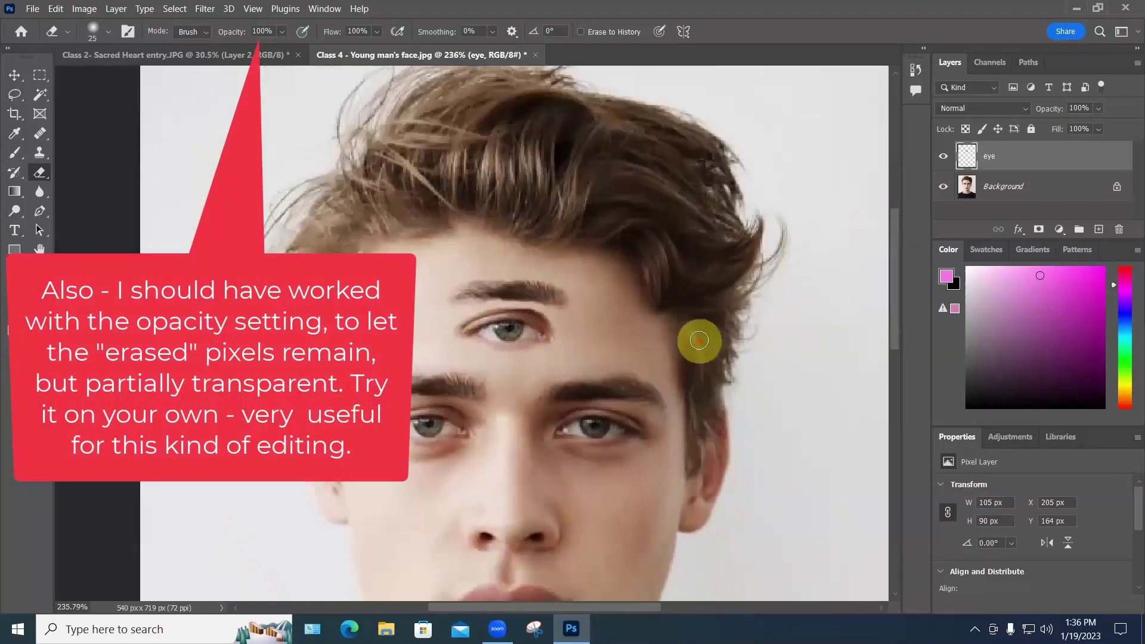
{"action": "scroll", "coordinate": [738, 372], "scroll_direction": "down", "scroll_amount": 1}
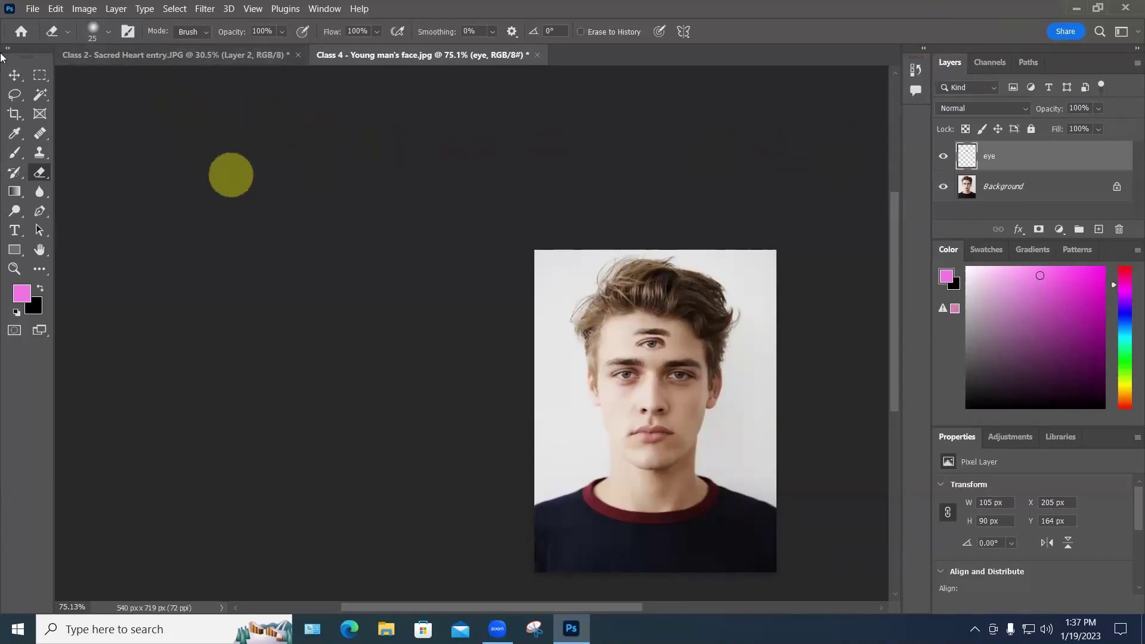
{"action": "left_click", "coordinate": [31, 8]}
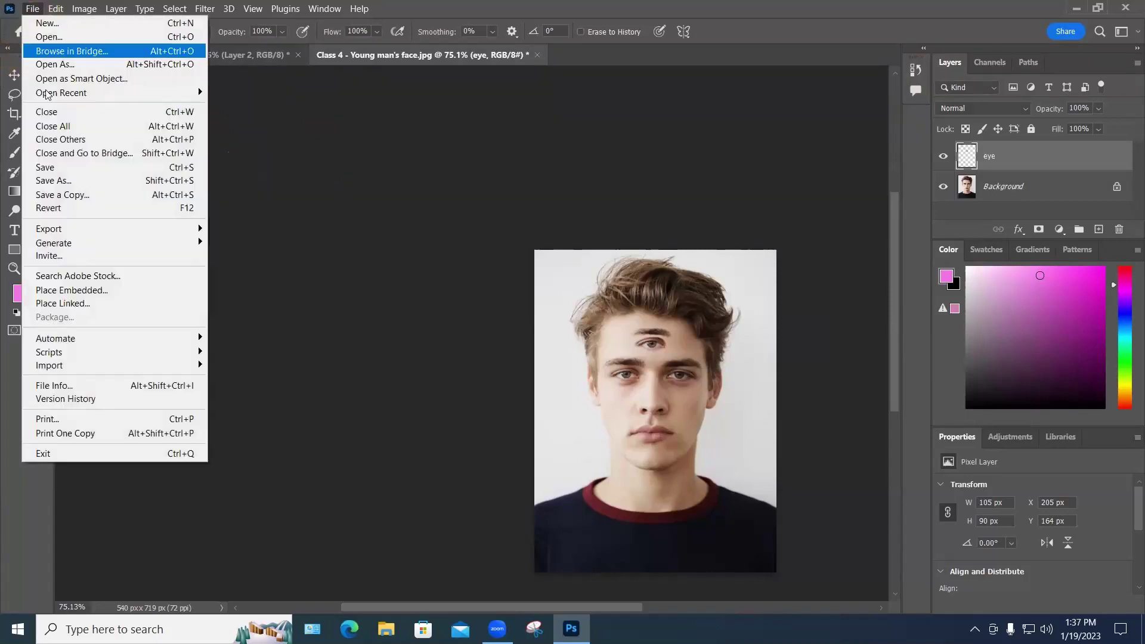
{"action": "left_click", "coordinate": [52, 180]}
{"action": "left_click", "coordinate": [169, 343]}
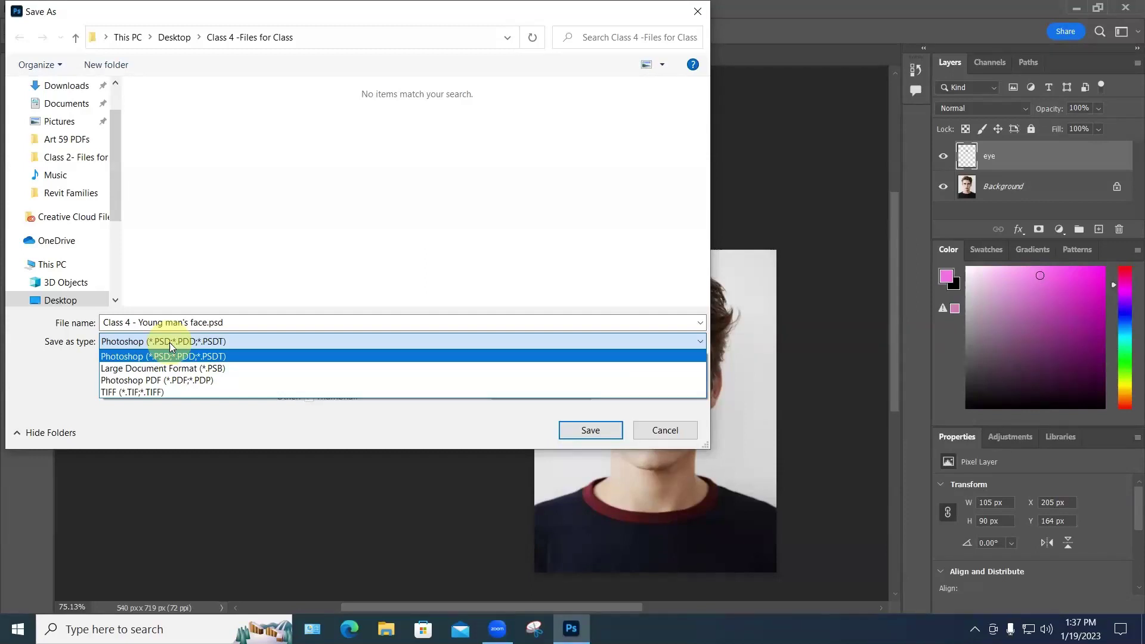
{"action": "left_click", "coordinate": [696, 12]}
{"action": "left_click", "coordinate": [696, 12]}
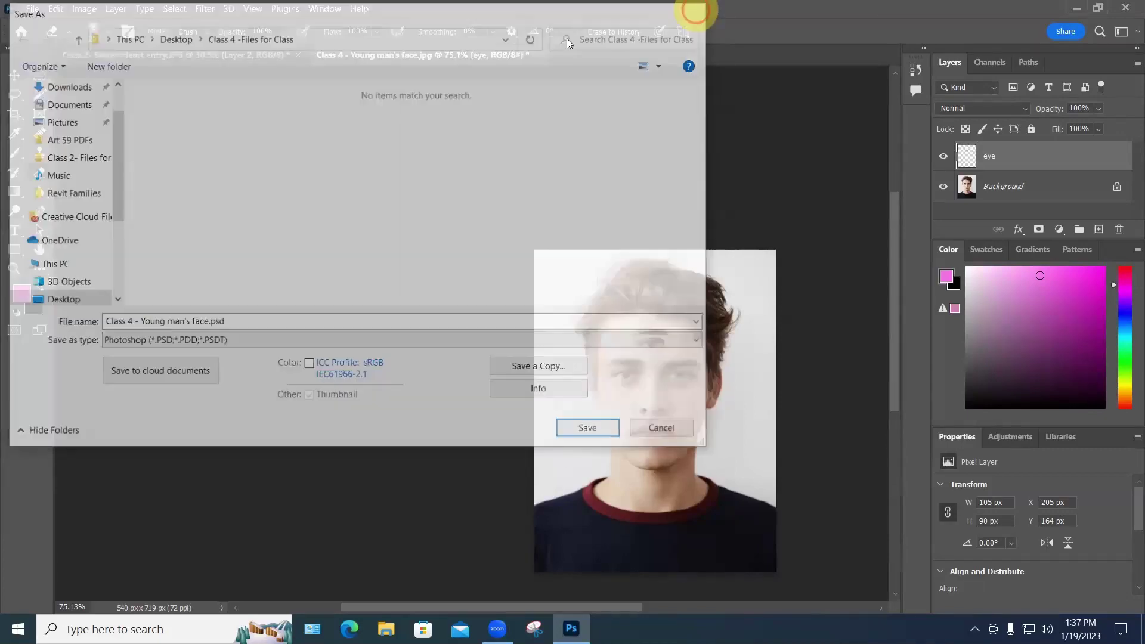
{"action": "left_click", "coordinate": [32, 9]}
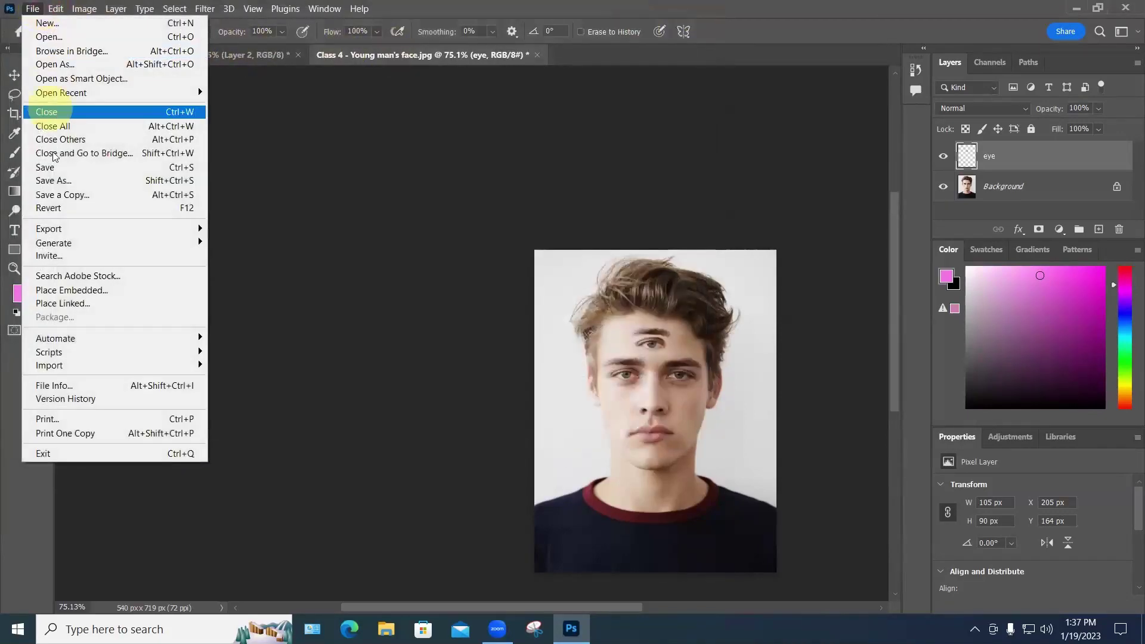
Step: Save a JPEG copy named 'Class 4 - Young man's face with third eye' at Quality 12
{"action": "left_click", "coordinate": [58, 195]}
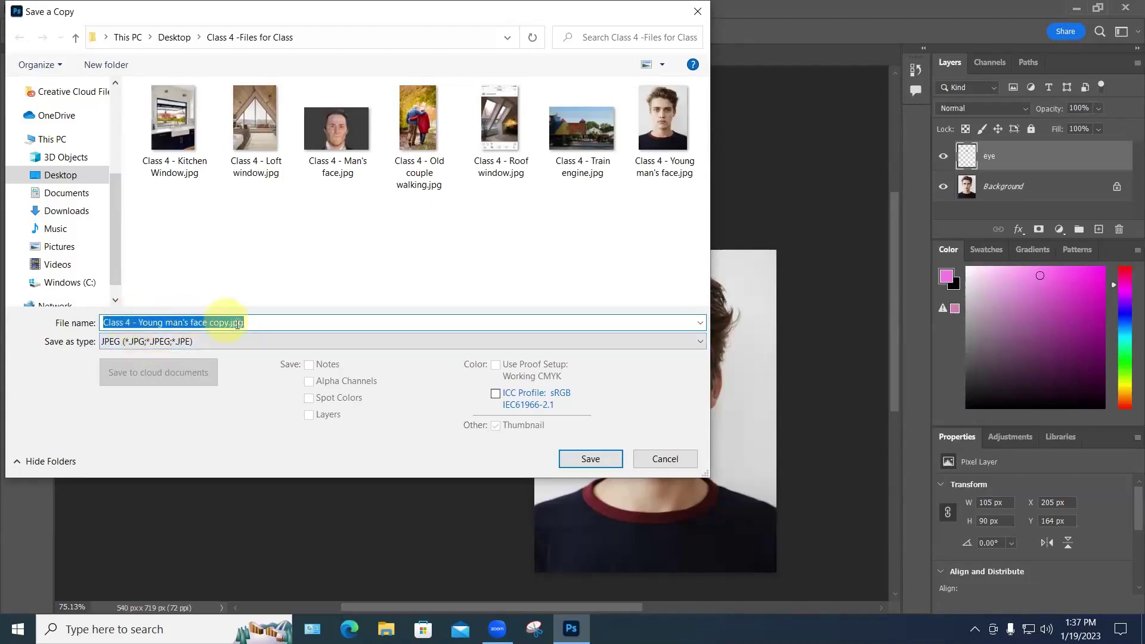
{"action": "left_click", "coordinate": [212, 322]}
{"action": "left_click", "coordinate": [305, 326], "text": "shift"}
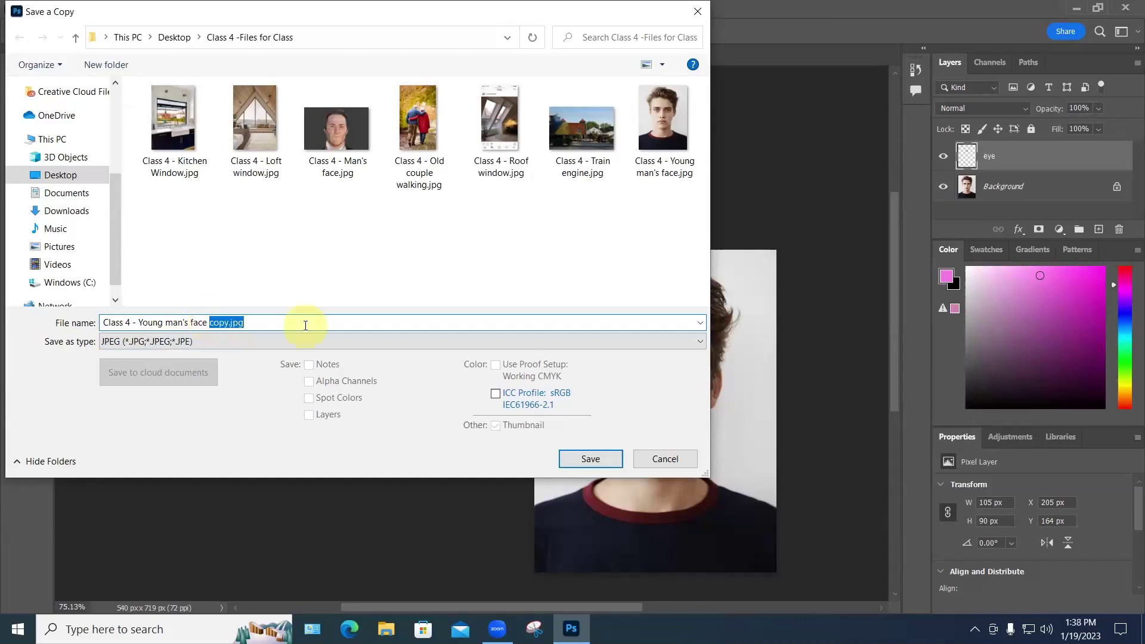
{"action": "type", "text": "with th"}
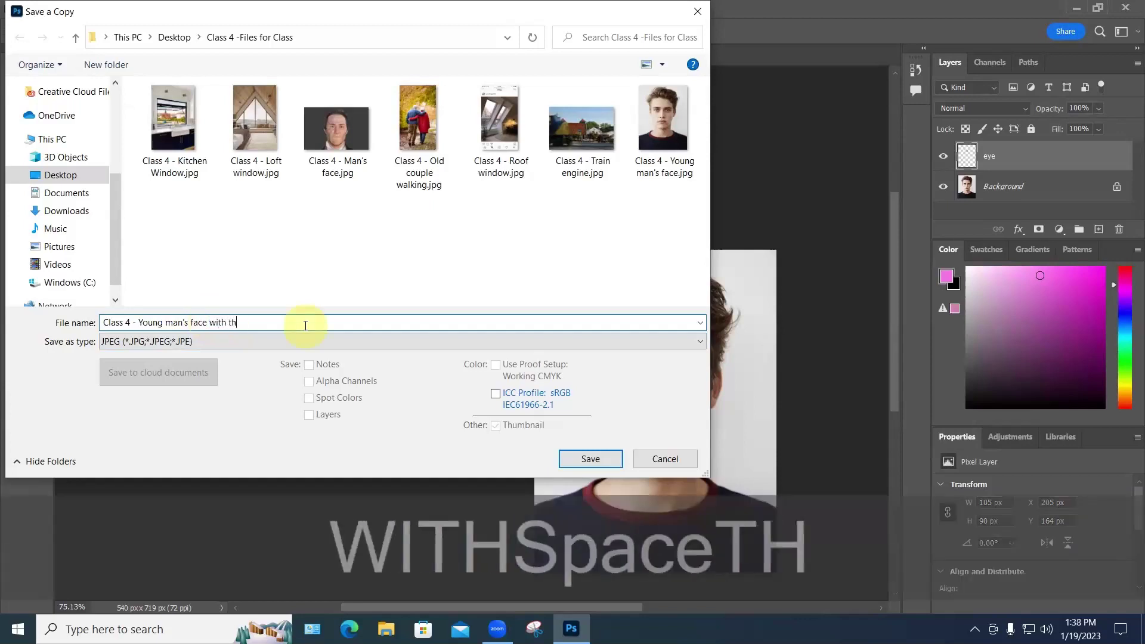
{"action": "type", "text": "ird eye"}
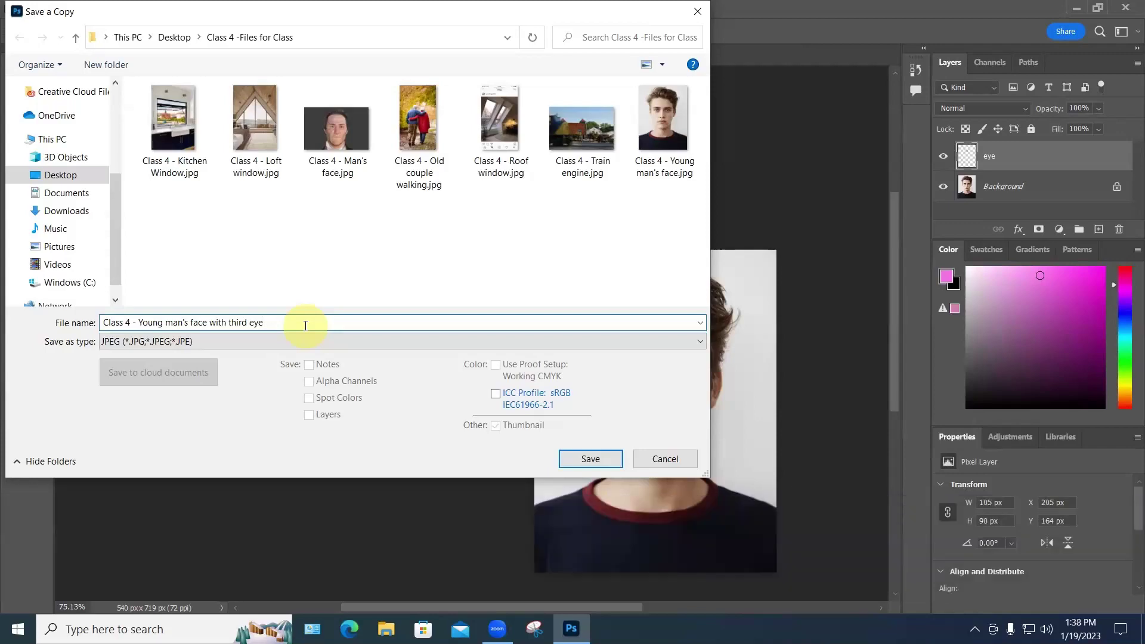
{"action": "key", "text": "Return"}
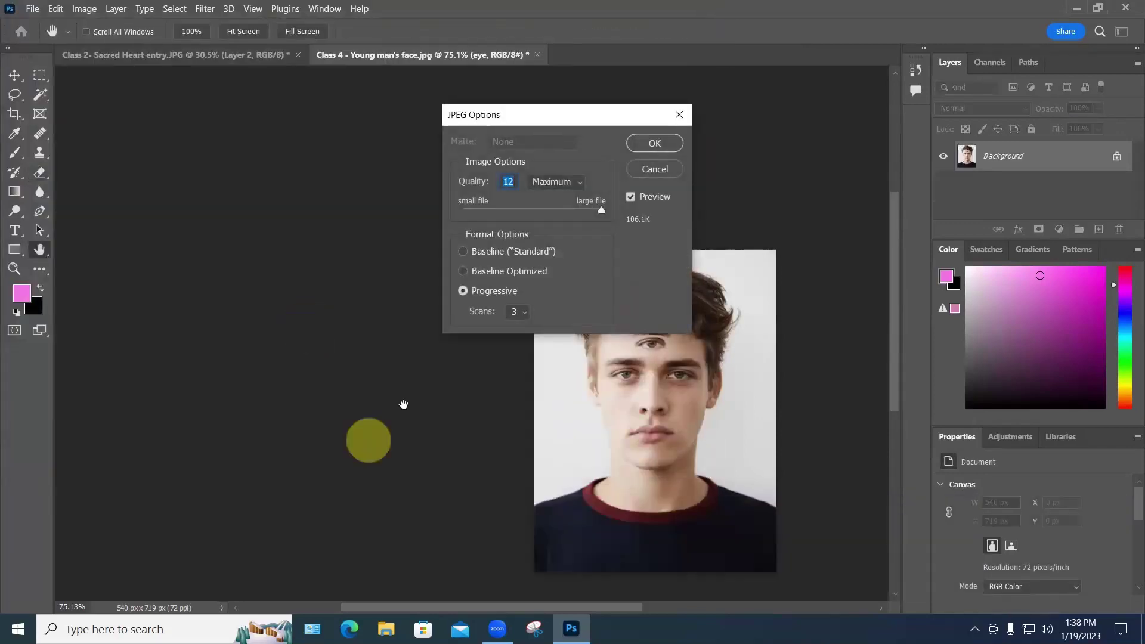
{"action": "left_click", "coordinate": [659, 145]}
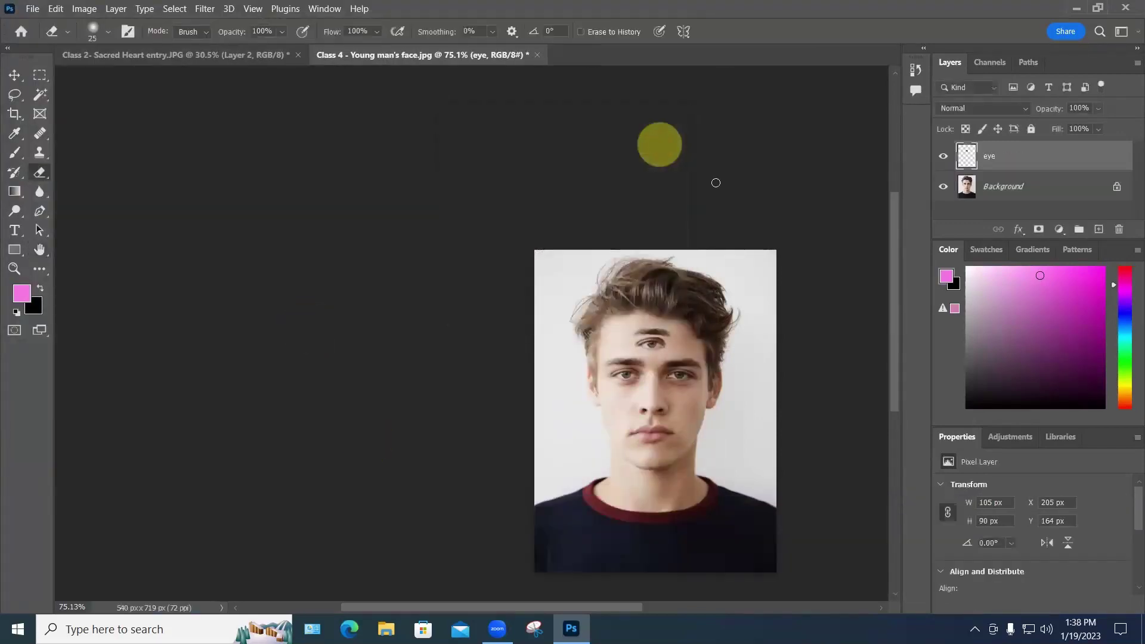
Step: Close the young man's face photo without saving, keeping the Sacred Heart entry open
{"action": "left_click", "coordinate": [536, 55]}
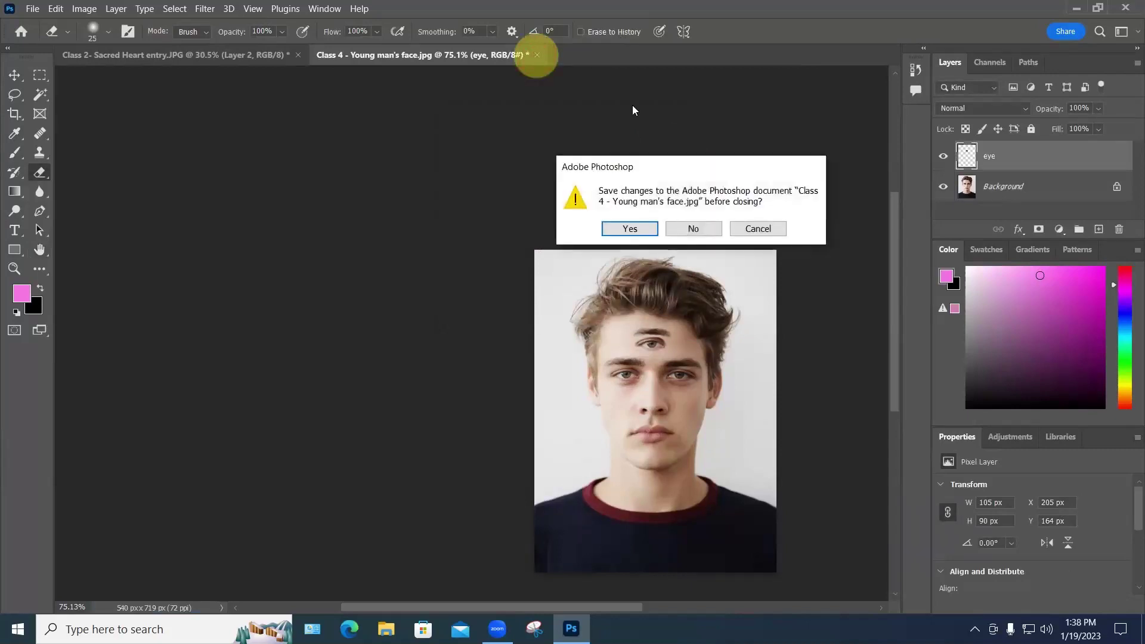
{"action": "left_click", "coordinate": [686, 226]}
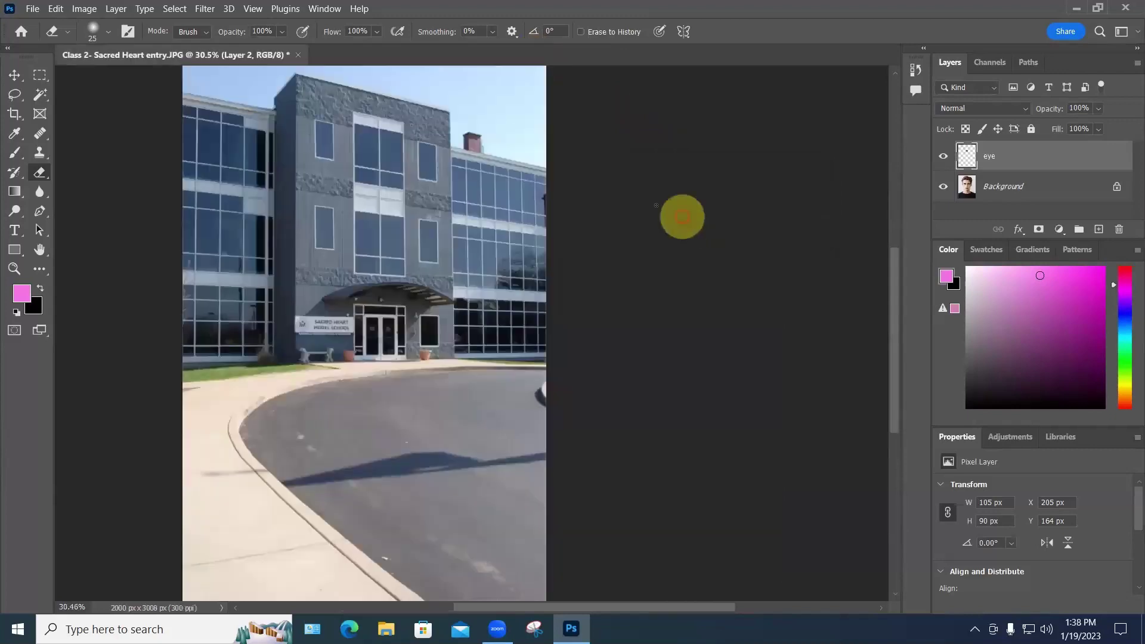
{"action": "left_click", "coordinate": [296, 54]}
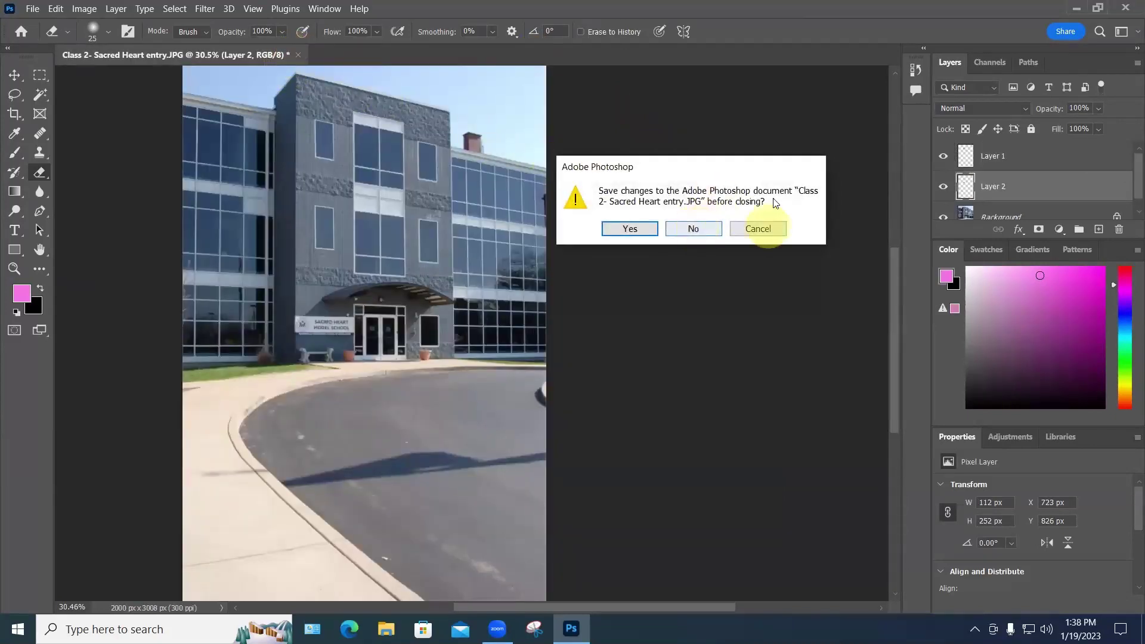
{"action": "left_click", "coordinate": [765, 229]}
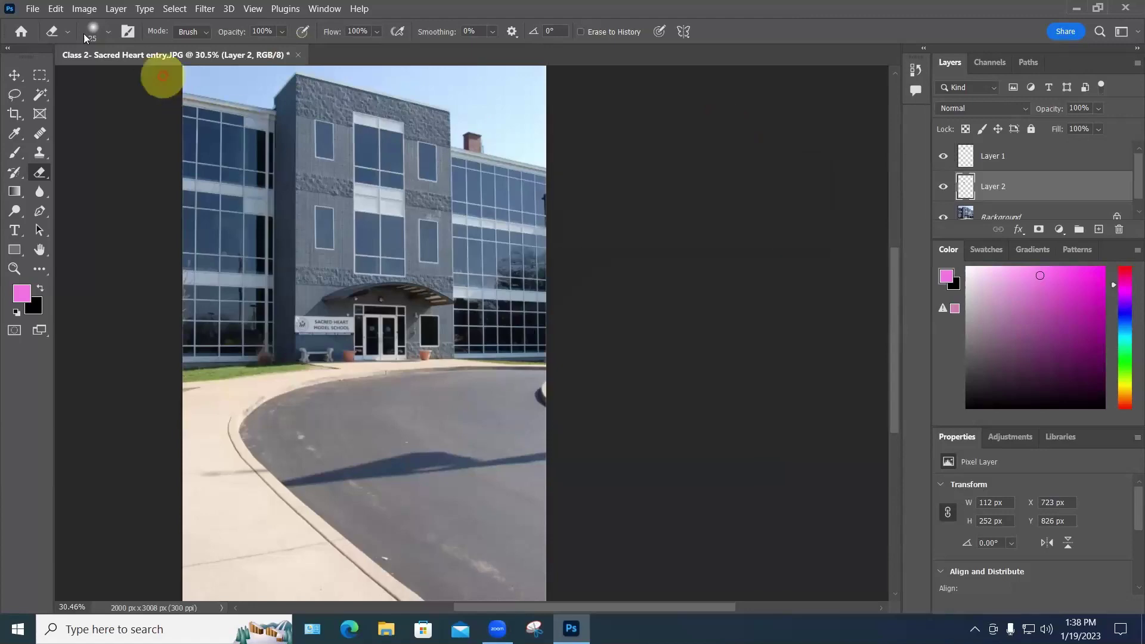
Step: Save a JPEG copy named 'Class 2- Sacred Heart entry with extra windows', then close the original unsaved
{"action": "left_click", "coordinate": [34, 9]}
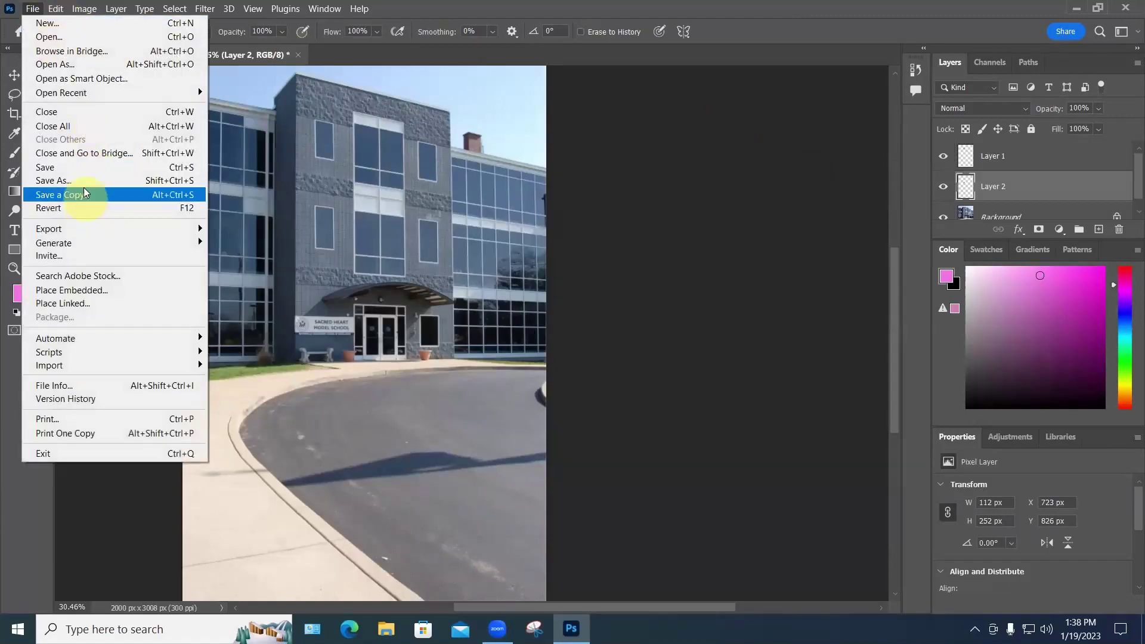
{"action": "left_click", "coordinate": [84, 192]}
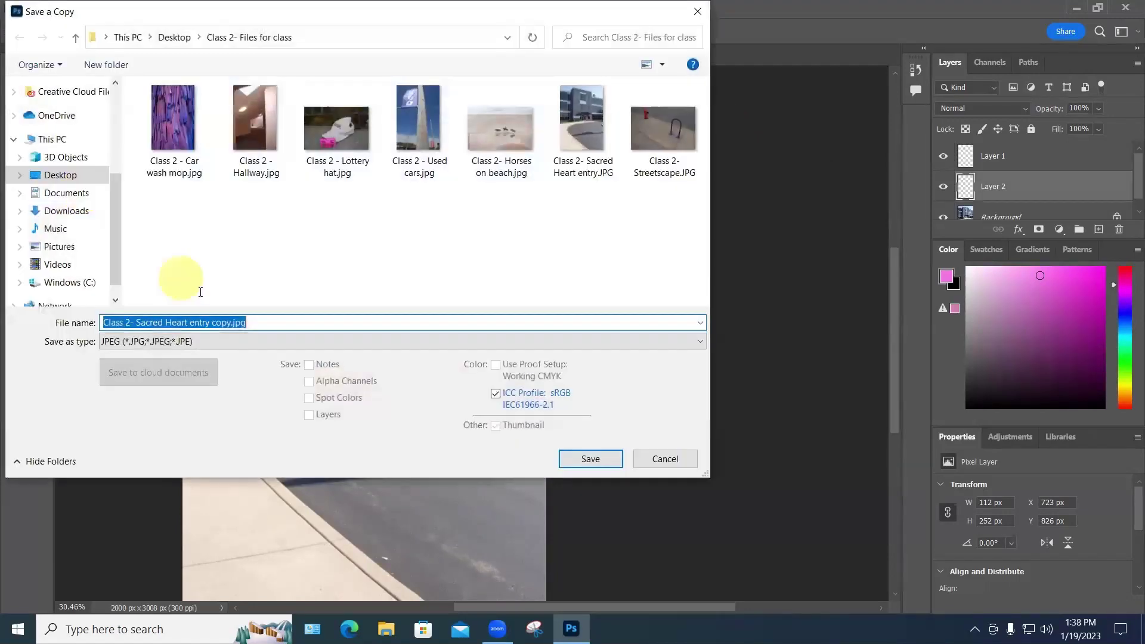
{"action": "left_click", "coordinate": [212, 322]}
{"action": "left_click_drag", "start_coordinate": [212, 322], "coordinate": [330, 325]}
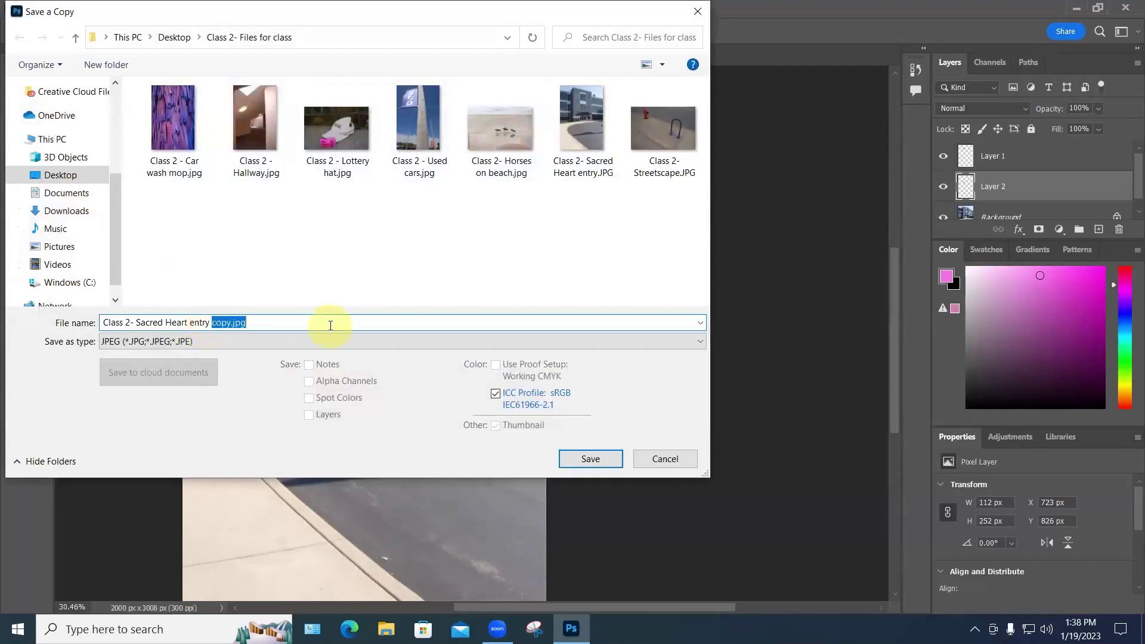
{"action": "type", "text": "with "}
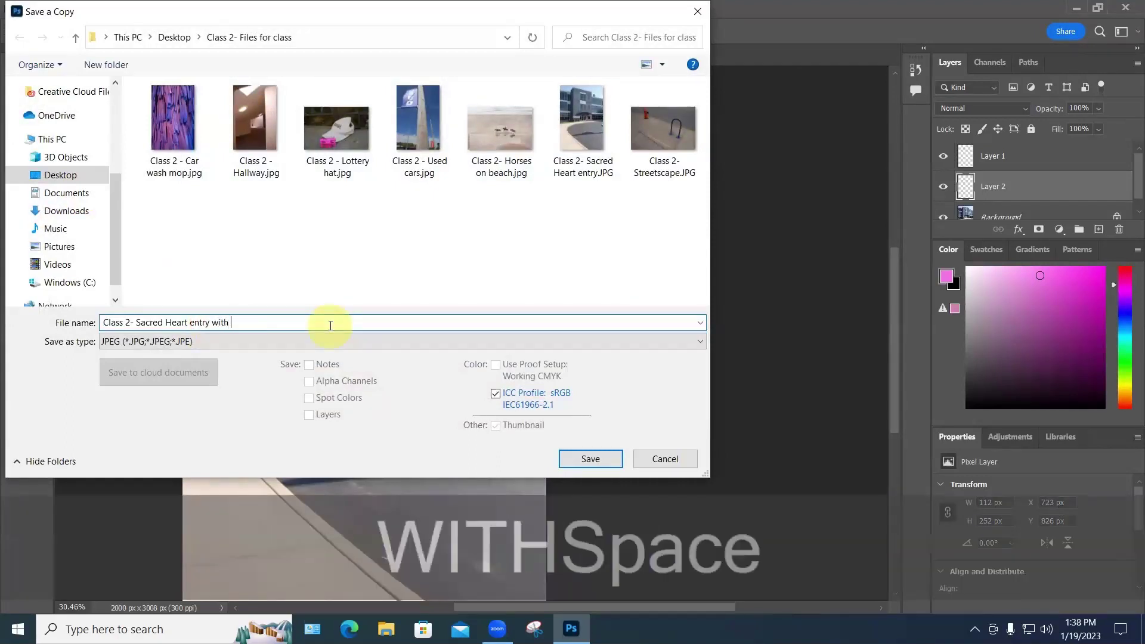
{"action": "type", "text": "extra "}
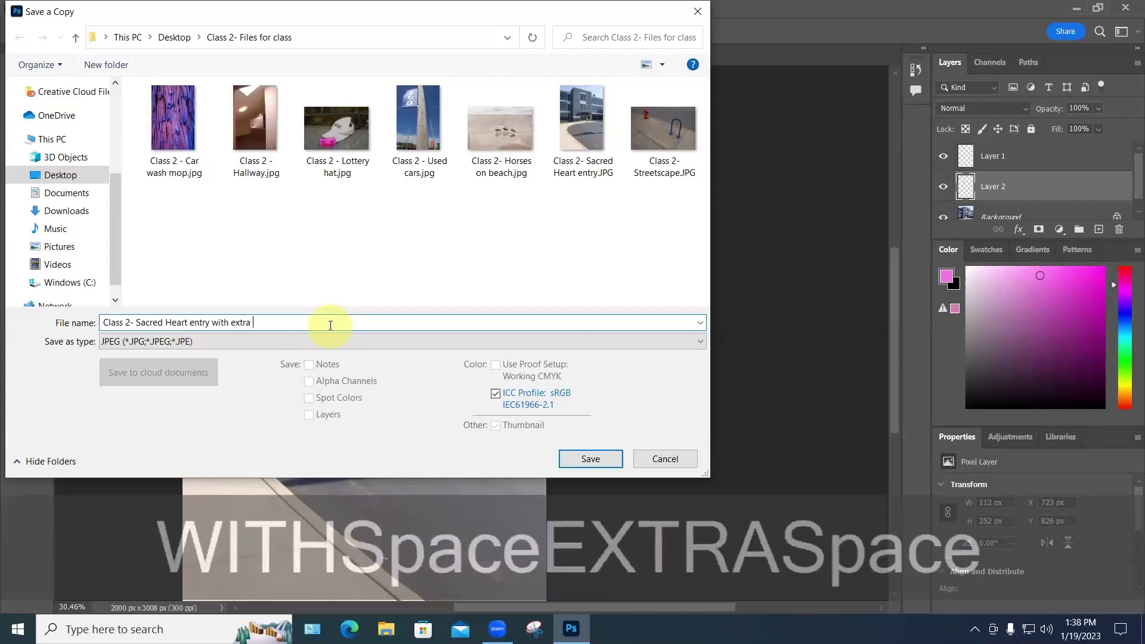
{"action": "type", "text": "windows"}
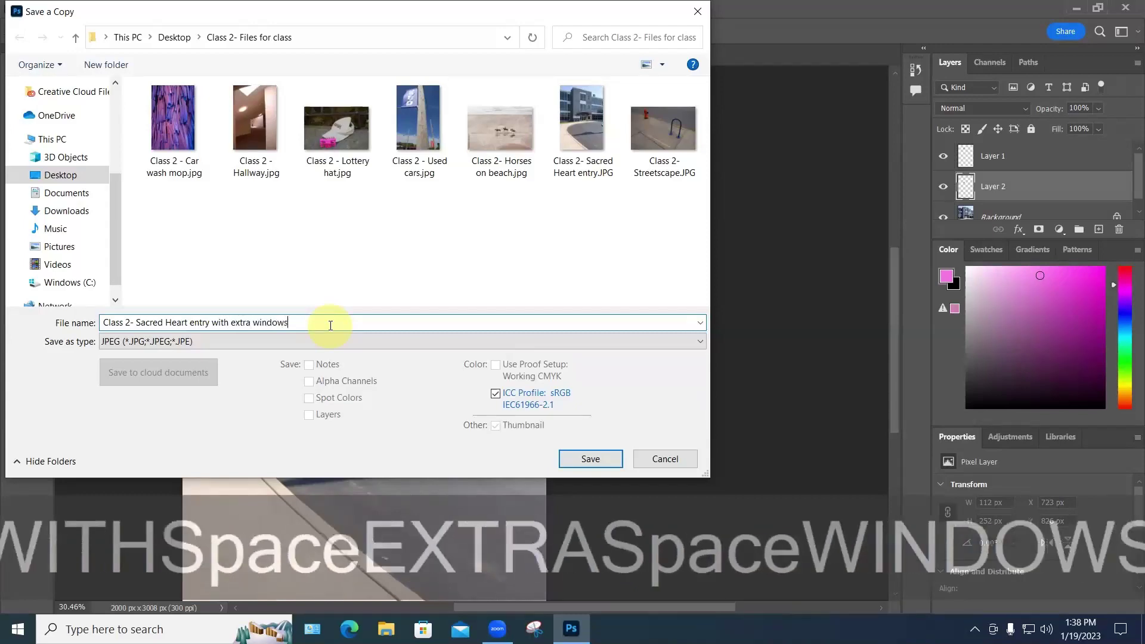
{"action": "key", "text": "Return"}
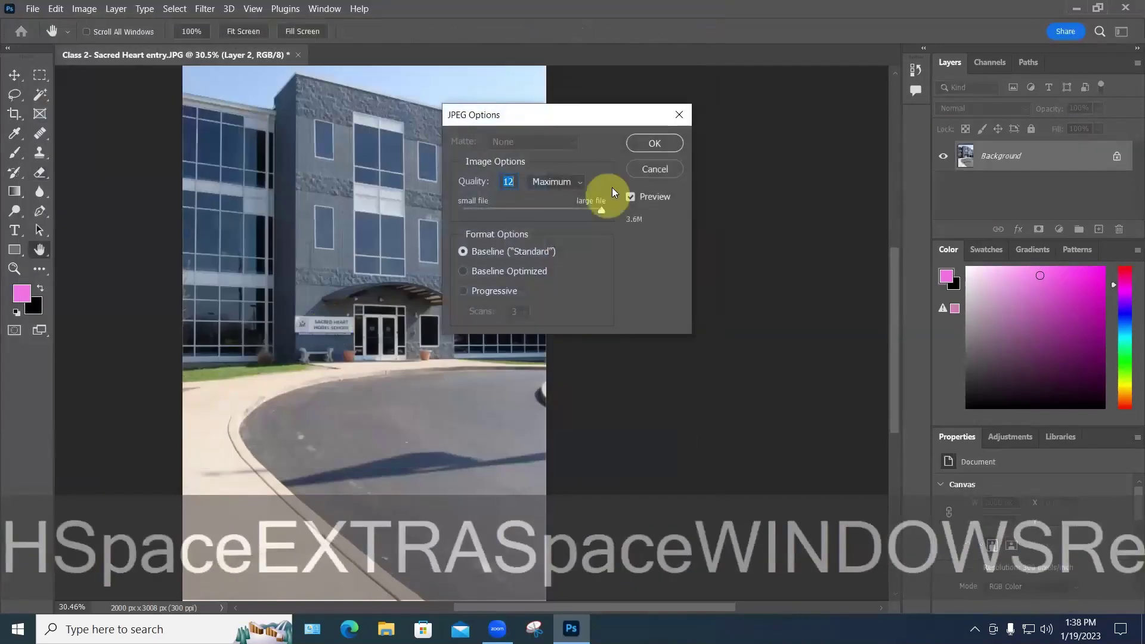
{"action": "left_click", "coordinate": [650, 145]}
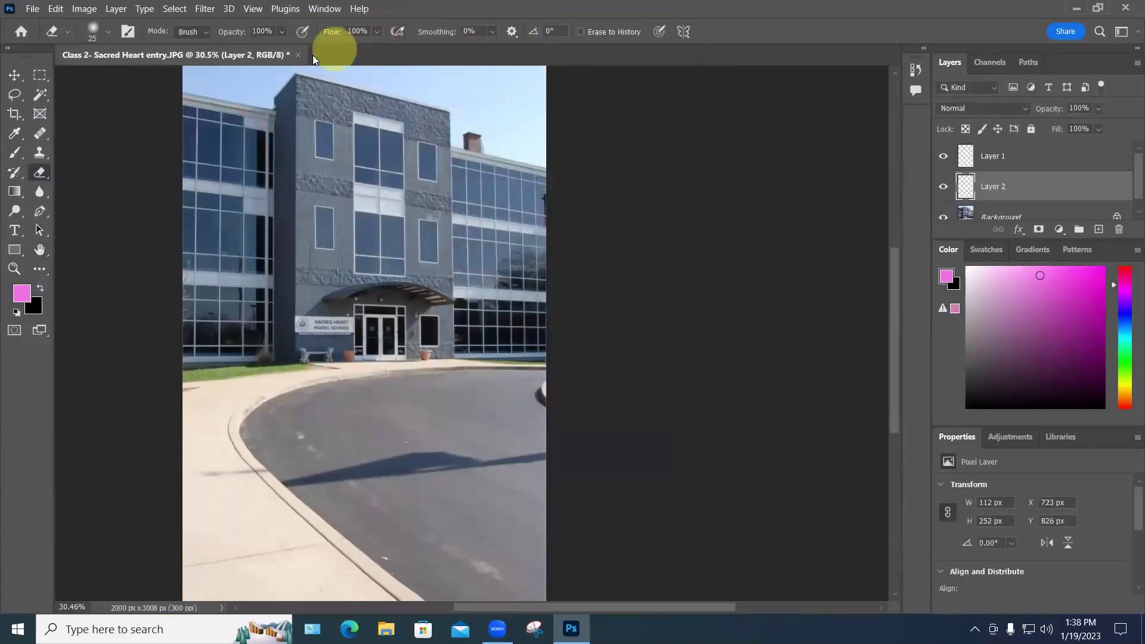
{"action": "left_click", "coordinate": [297, 55]}
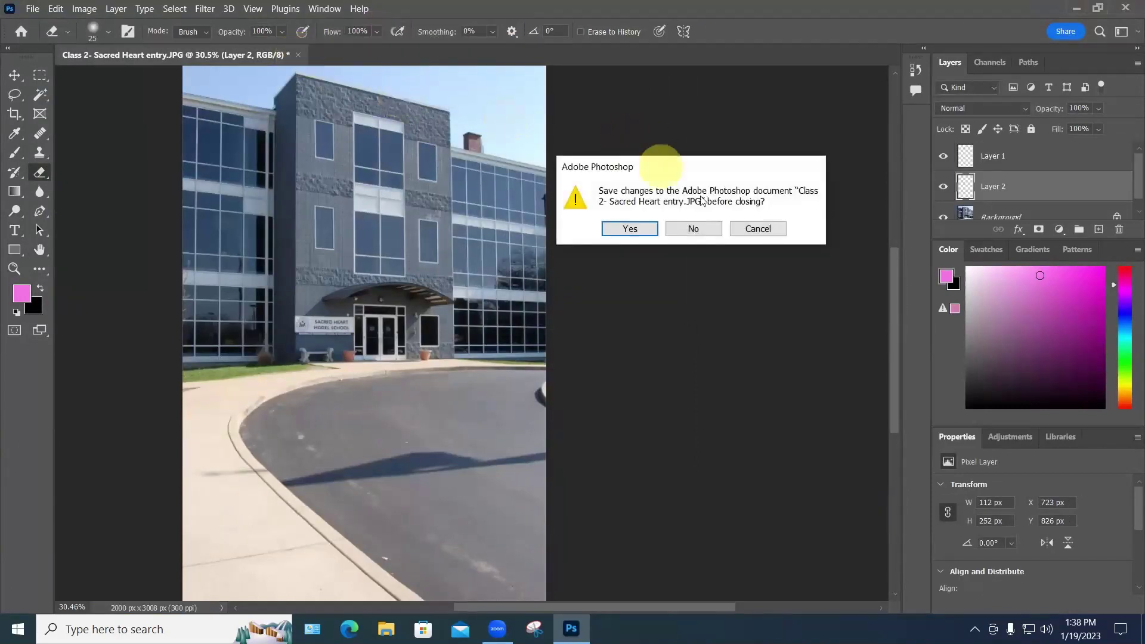
{"action": "left_click", "coordinate": [694, 229]}
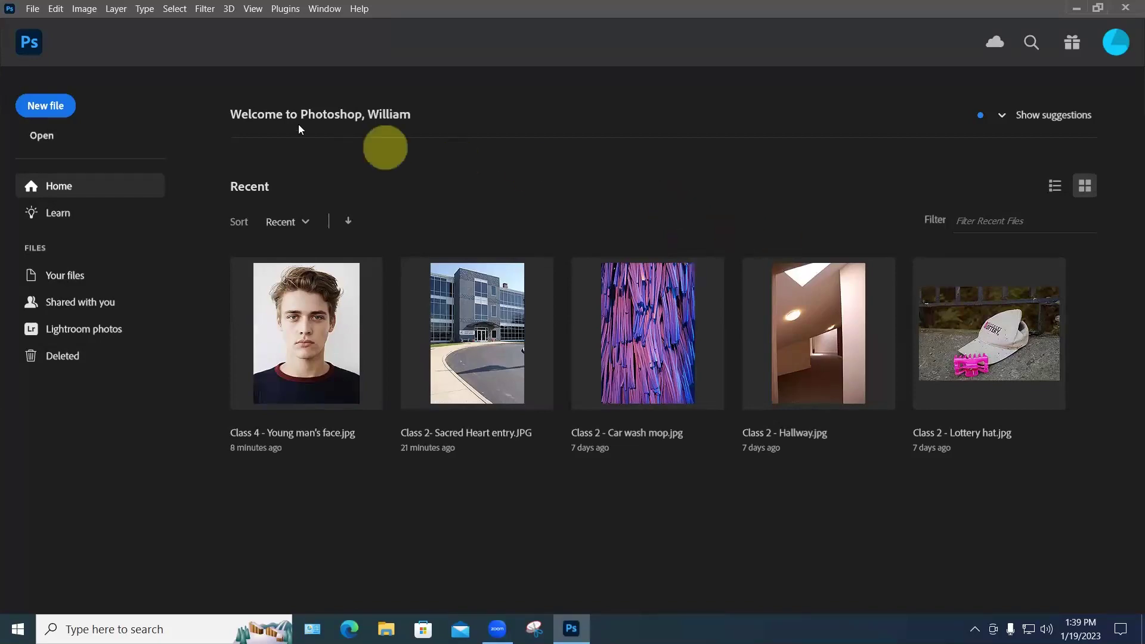
Step: Open 'Class 4 - Train engine.jpg' from the Class 4 -Files for Class folder
{"action": "left_click", "coordinate": [41, 137]}
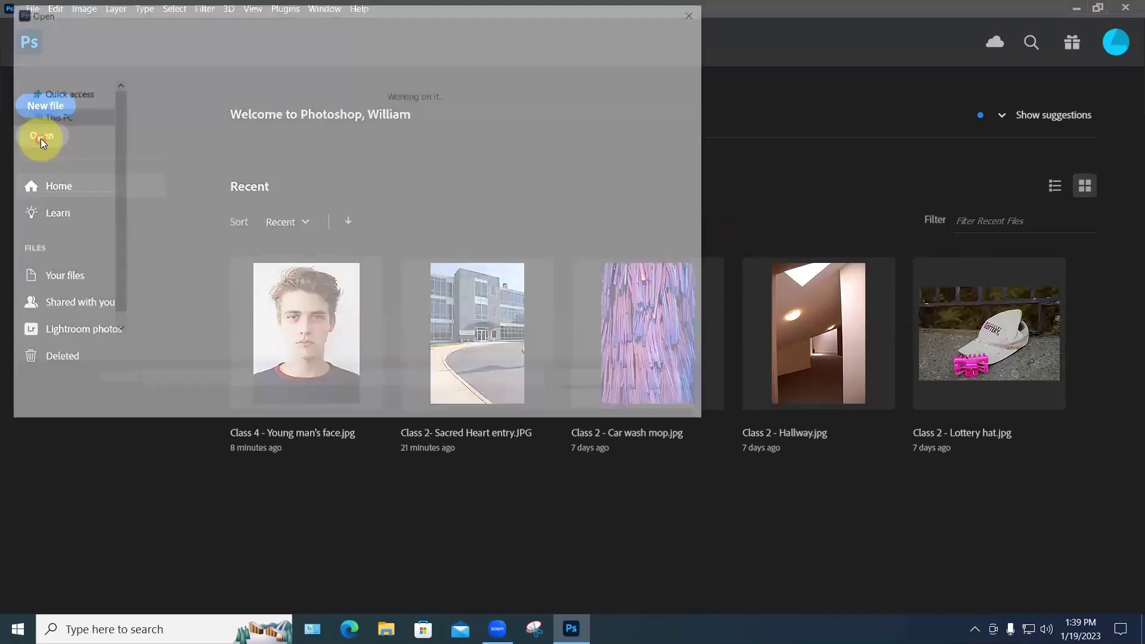
{"action": "left_click", "coordinate": [203, 141]}
{"action": "double_click", "coordinate": [203, 140]}
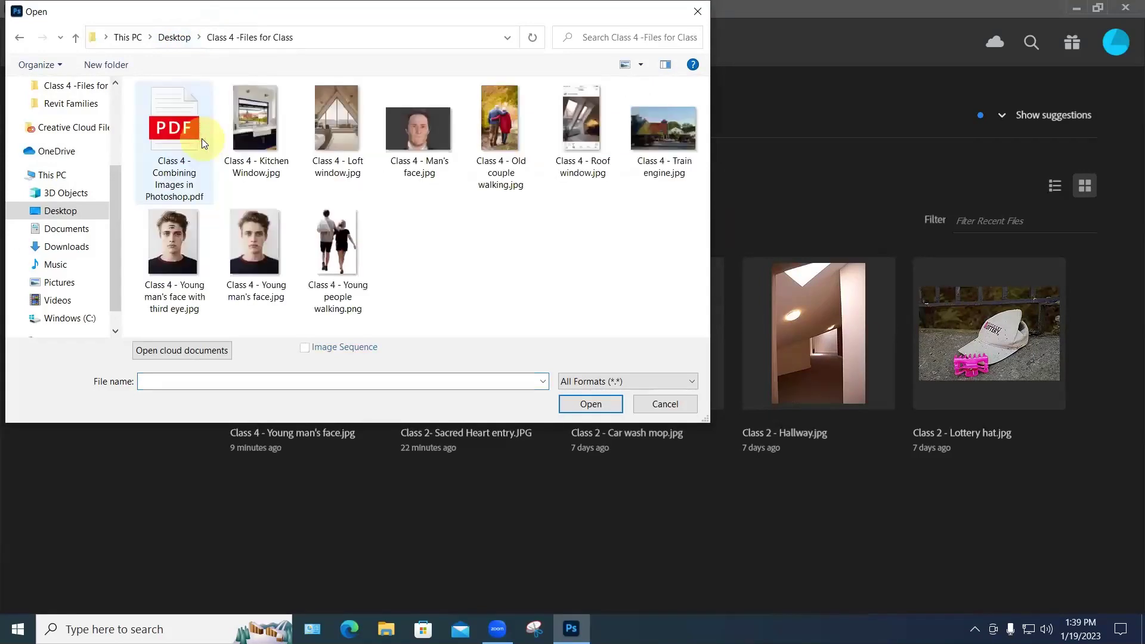
{"action": "left_click", "coordinate": [648, 132]}
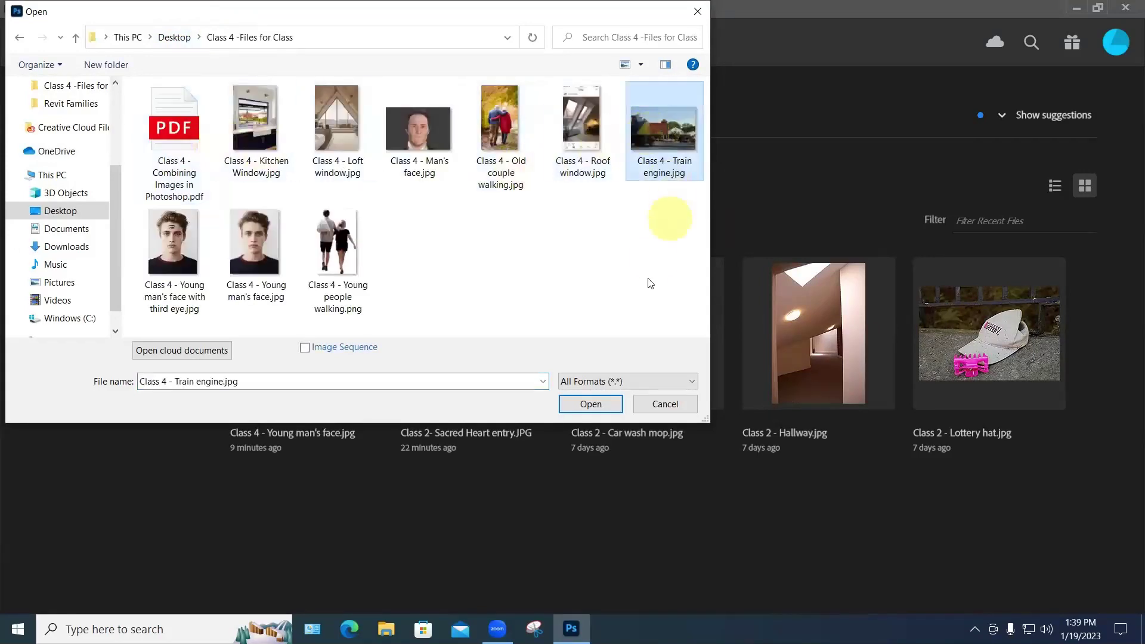
{"action": "left_click", "coordinate": [590, 403]}
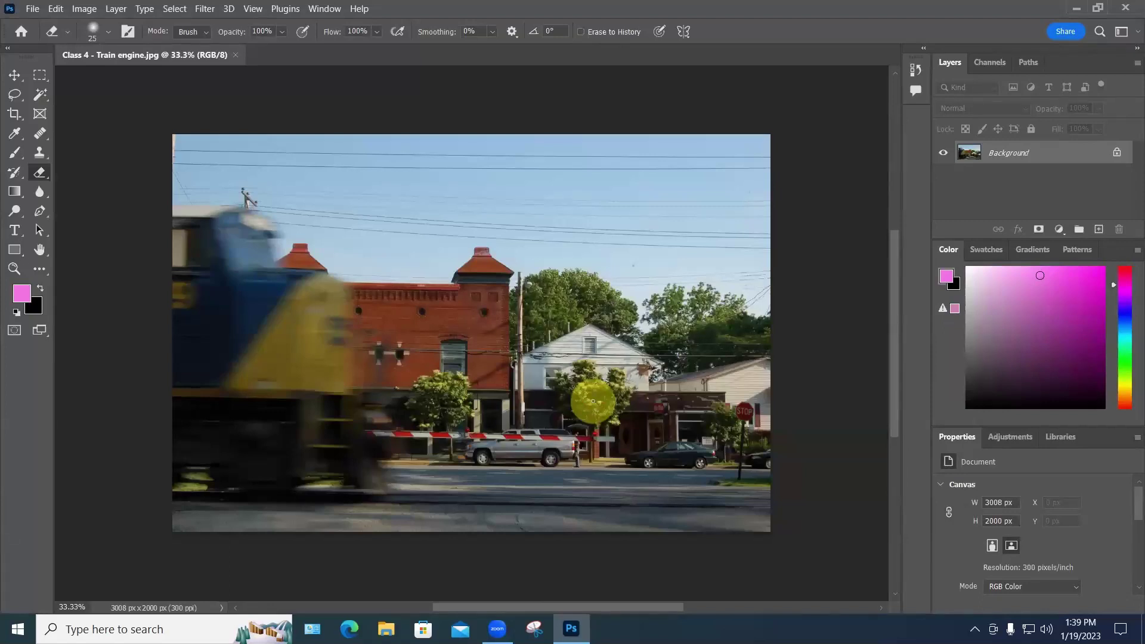
Step: Open 'Class 4 - Old couple walking.jpg' as a second document
{"action": "left_click", "coordinate": [32, 9]}
{"action": "left_click", "coordinate": [42, 36]}
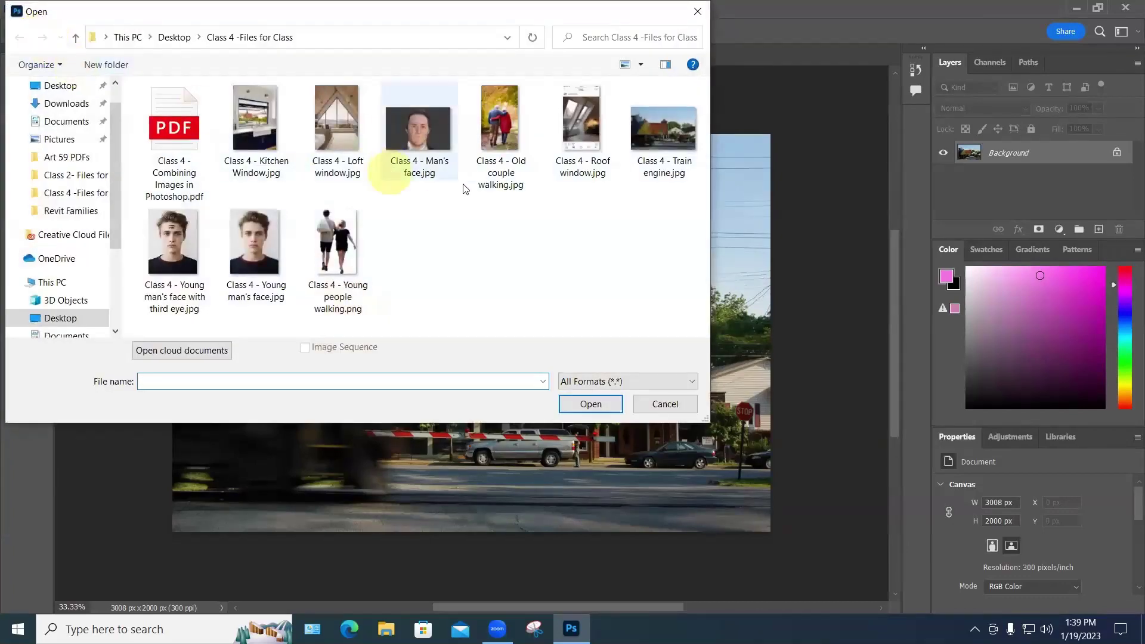
{"action": "left_click", "coordinate": [504, 140]}
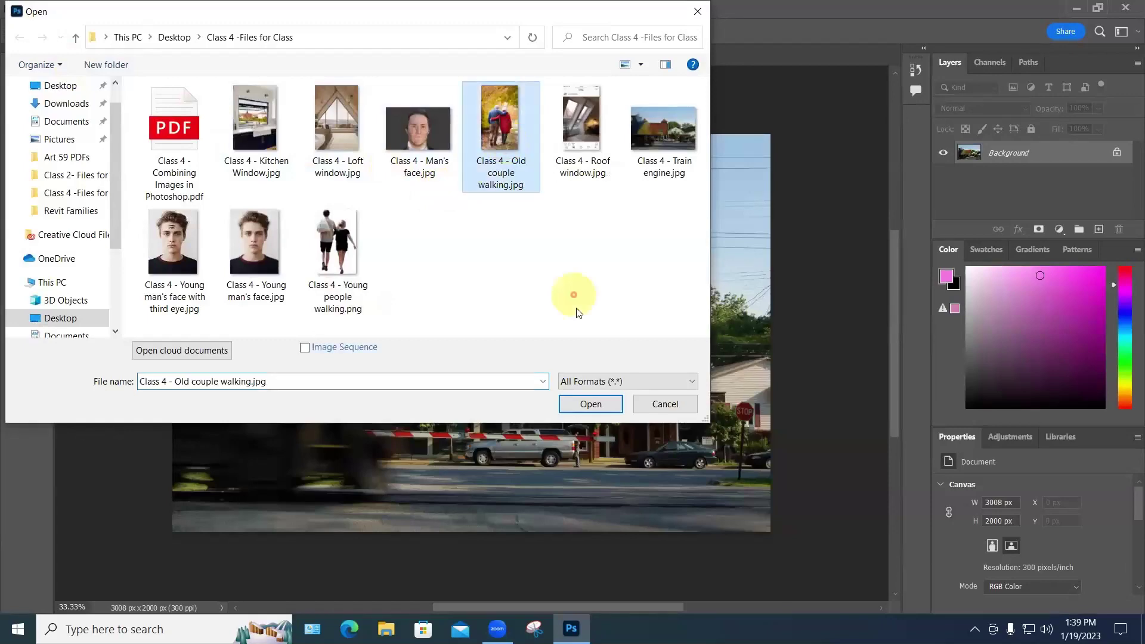
{"action": "left_click", "coordinate": [589, 404]}
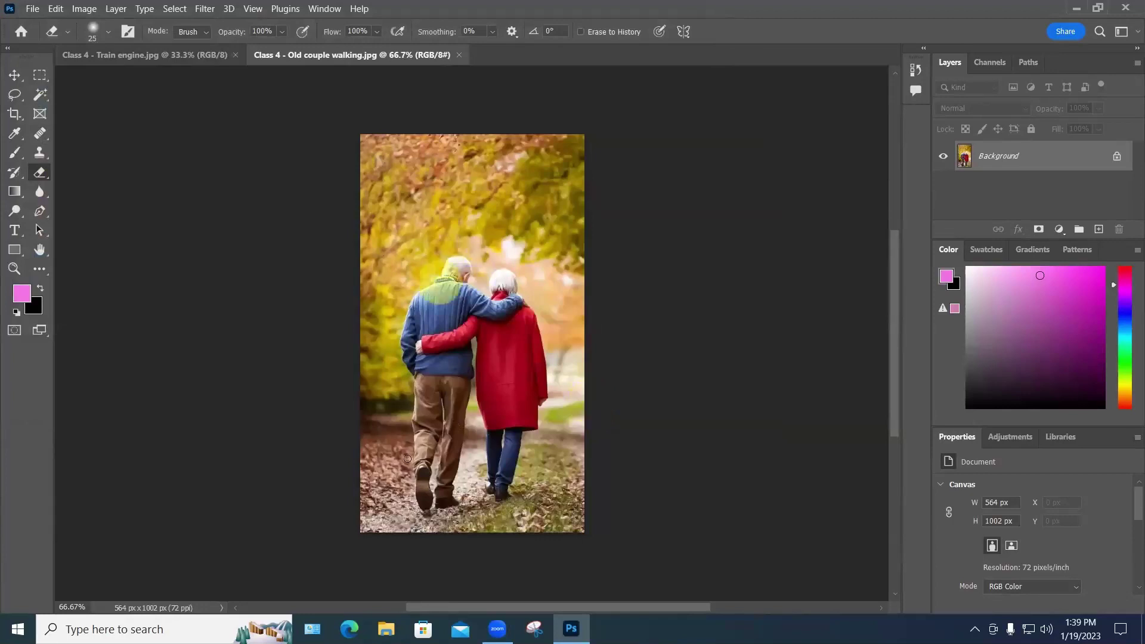
Step: Draw a rectangular marquee around the walking couple in the Old couple walking photo
{"action": "left_click", "coordinate": [168, 57]}
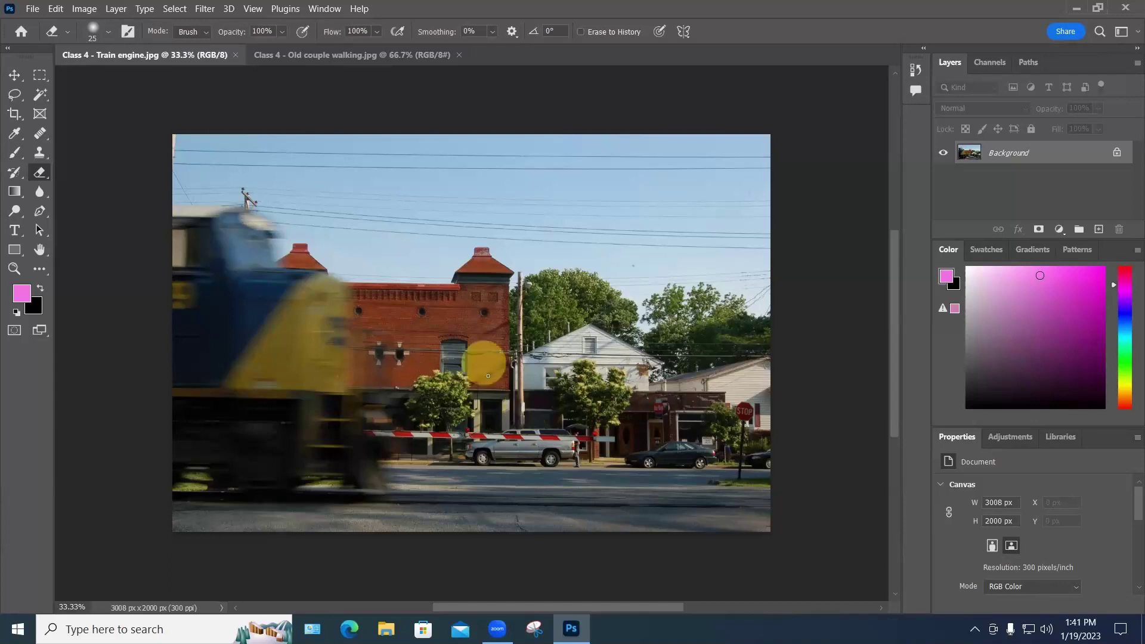
{"action": "left_click", "coordinate": [338, 54]}
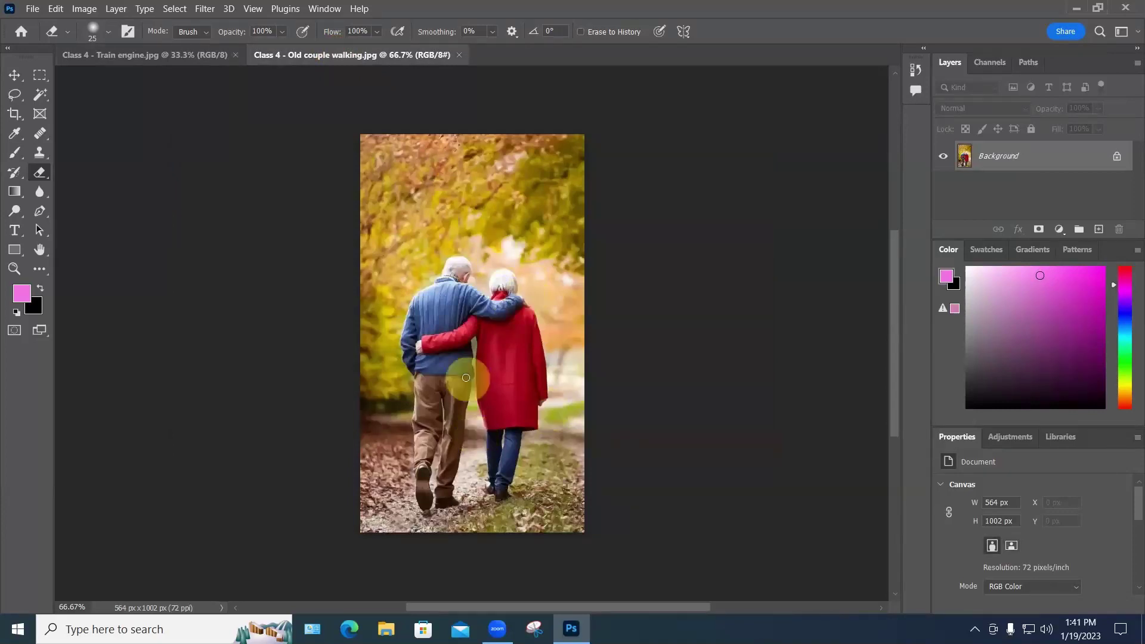
{"action": "left_click_drag", "start_coordinate": [421, 298], "coordinate": [467, 283]}
{"action": "key", "text": "ctrl+z"}
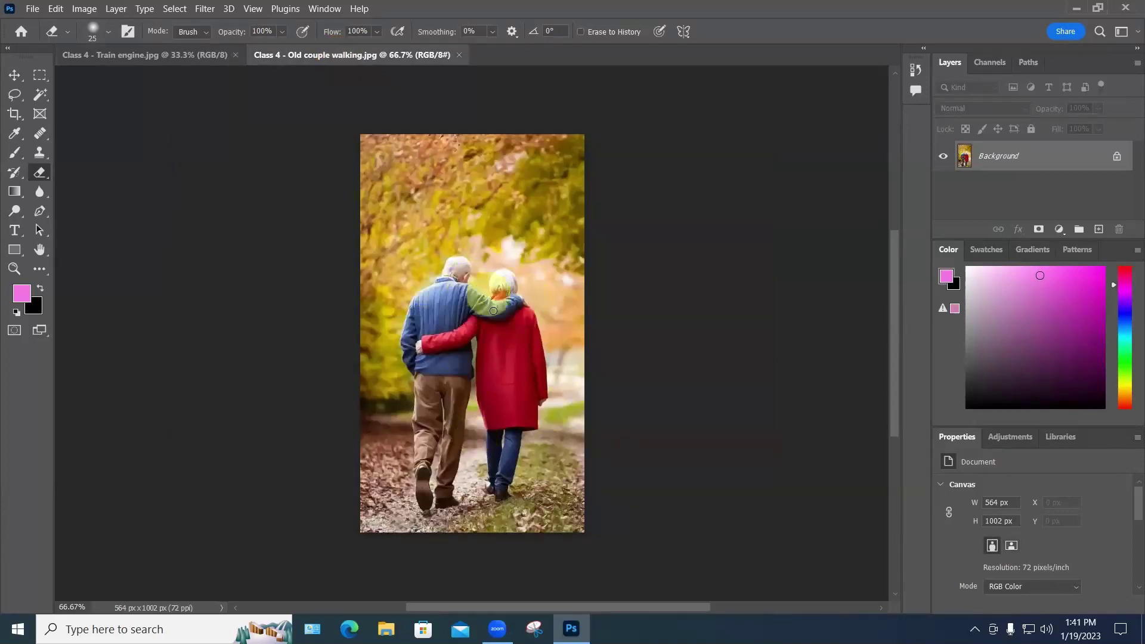
{"action": "left_click", "coordinate": [519, 368]}
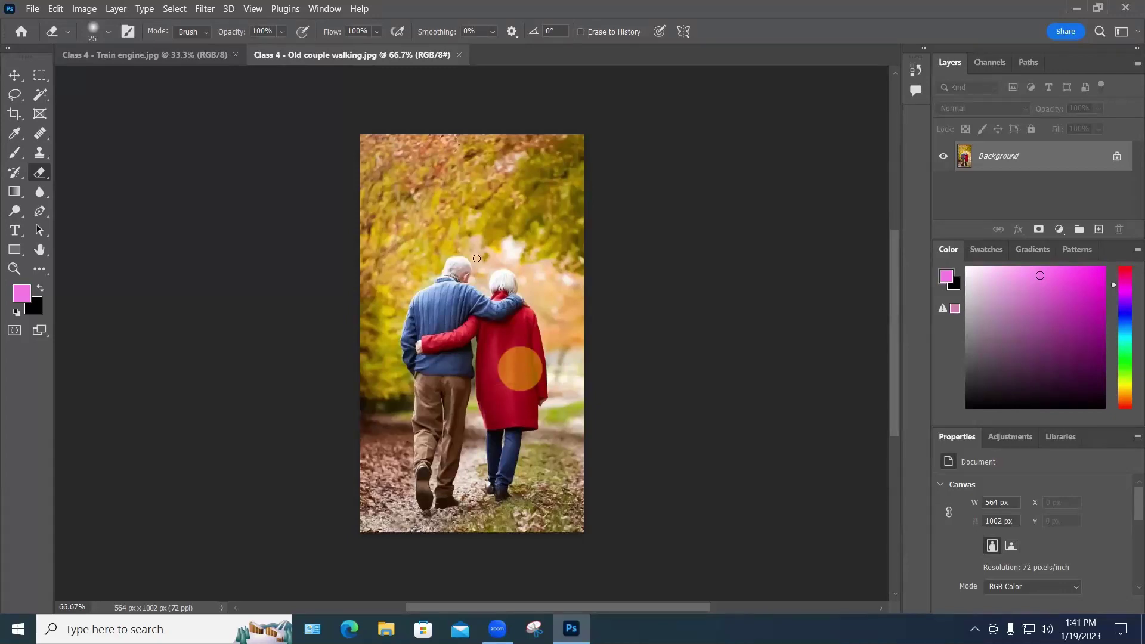
{"action": "left_click_drag", "start_coordinate": [524, 519], "coordinate": [539, 502]}
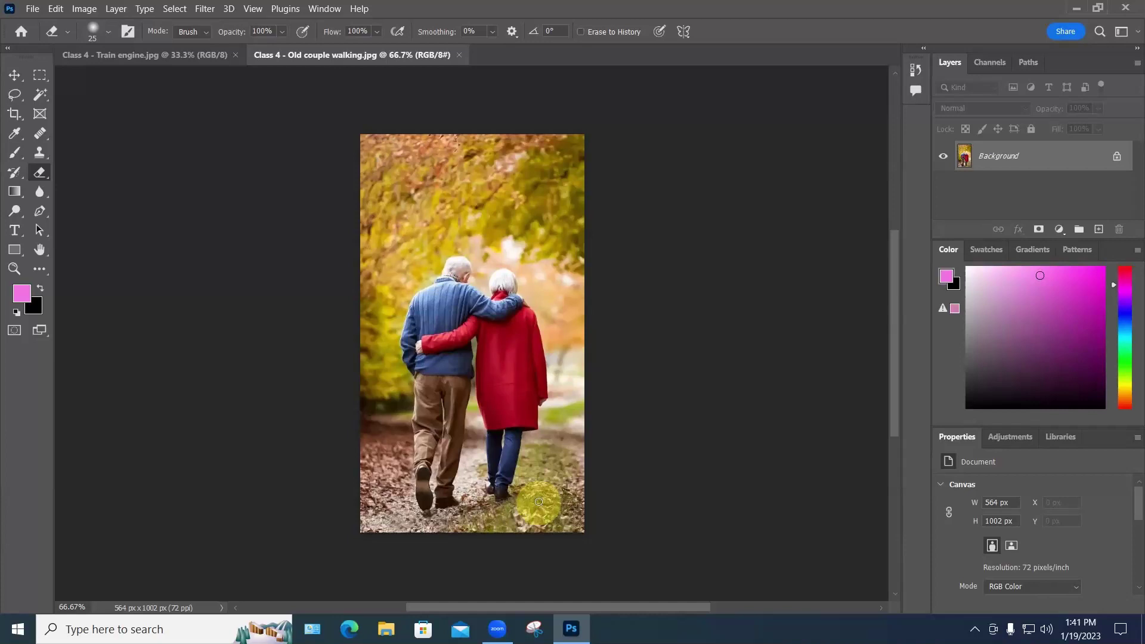
{"action": "left_click_drag", "start_coordinate": [542, 505], "coordinate": [538, 500]}
{"action": "left_click", "coordinate": [494, 417]}
{"action": "left_click", "coordinate": [38, 71]}
{"action": "mouse_move", "coordinate": [38, 71]}
{"action": "left_mouse_down"}
{"action": "mouse_move", "coordinate": [392, 249]}
{"action": "mouse_move", "coordinate": [436, 301]}
{"action": "mouse_move", "coordinate": [550, 535]}
{"action": "mouse_move", "coordinate": [540, 509]}
{"action": "mouse_move", "coordinate": [549, 511]}
{"action": "left_mouse_up"}
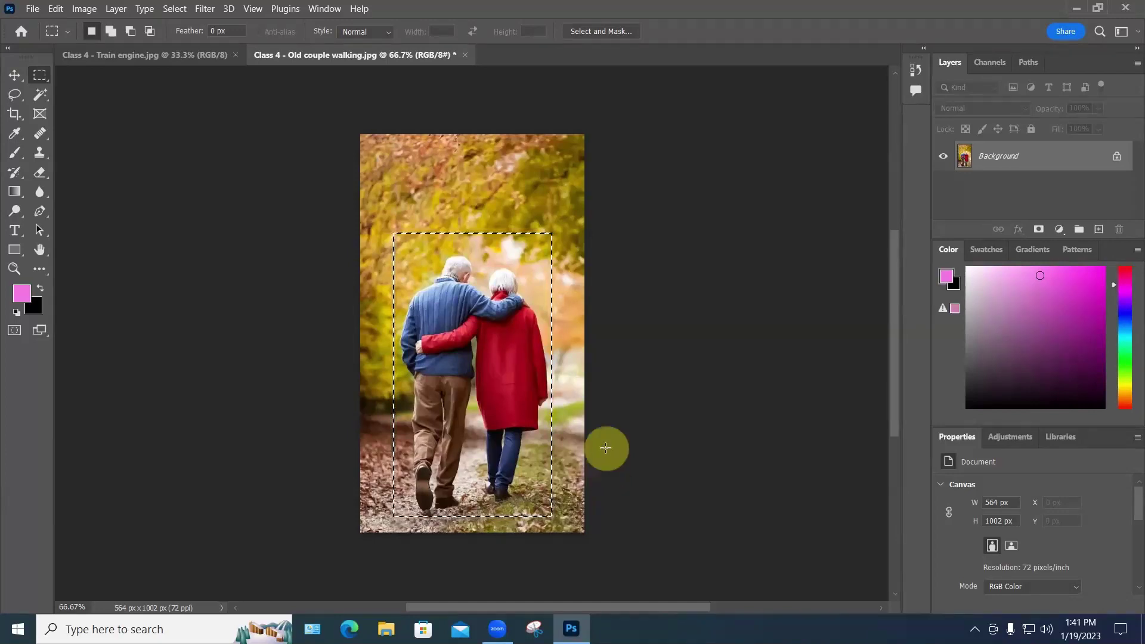
Step: Copy the selected couple and paste it into the Train engine photo as Layer 1
{"action": "key", "text": "ctrl+c"}
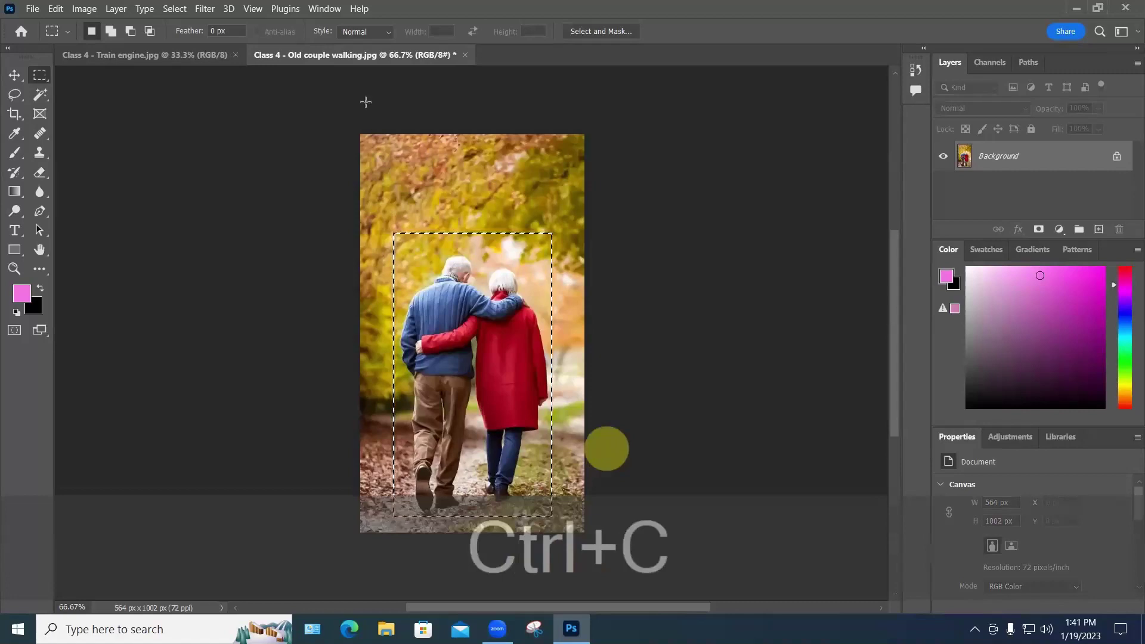
{"action": "left_click", "coordinate": [197, 52]}
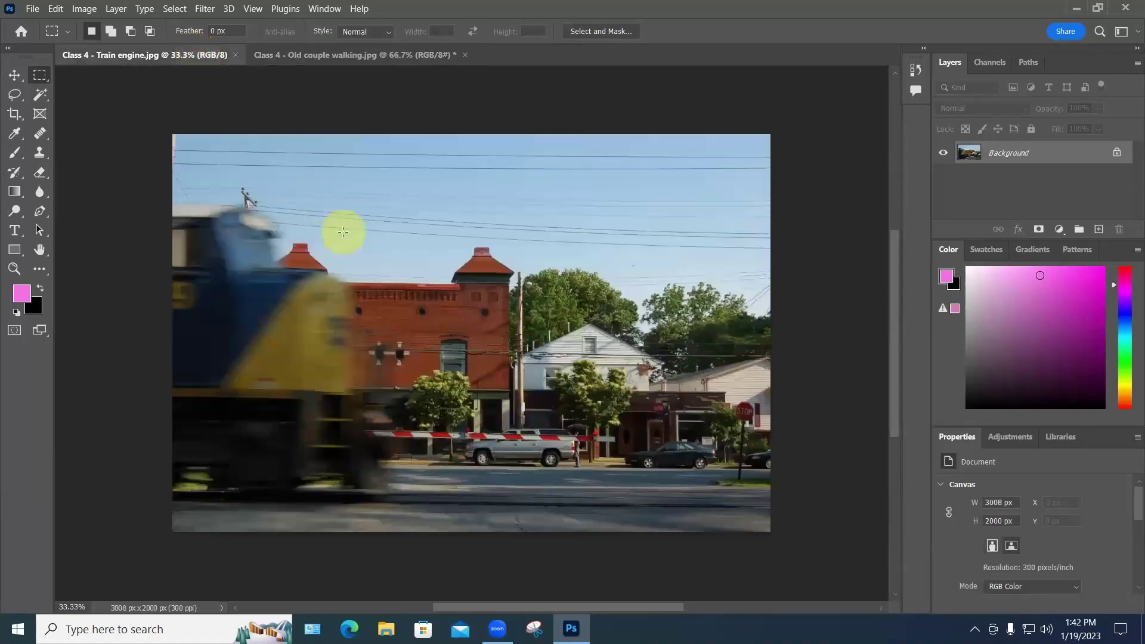
{"action": "key", "text": "ctrl+v"}
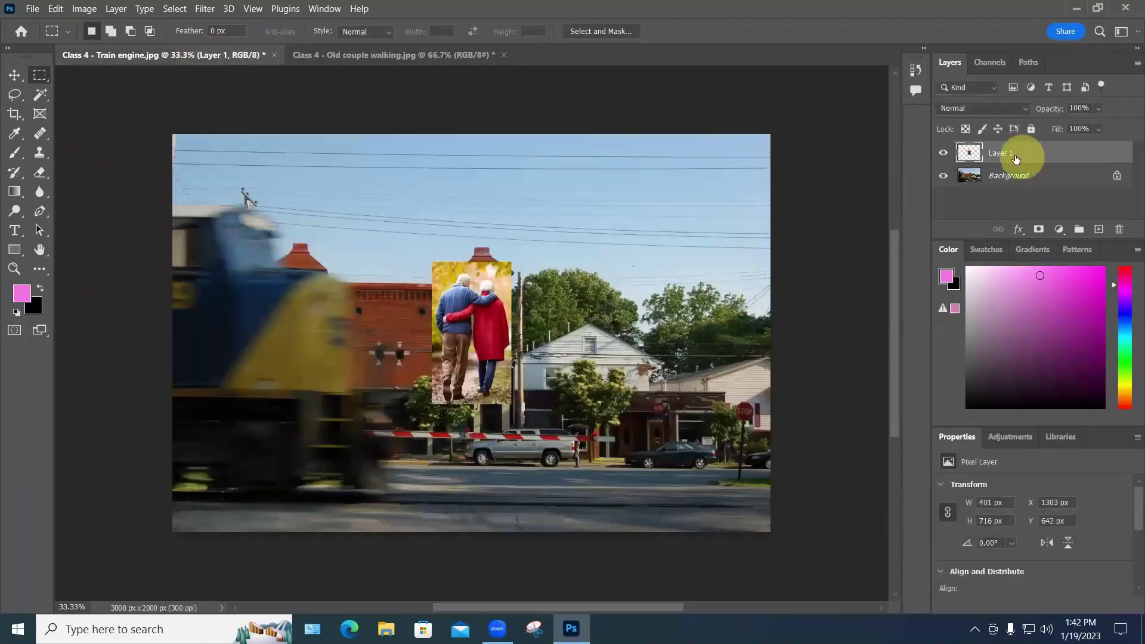
Step: Move the pasted couple layer down to the lower-right street area
{"action": "key", "text": "v"}
{"action": "left_click", "coordinate": [488, 334]}
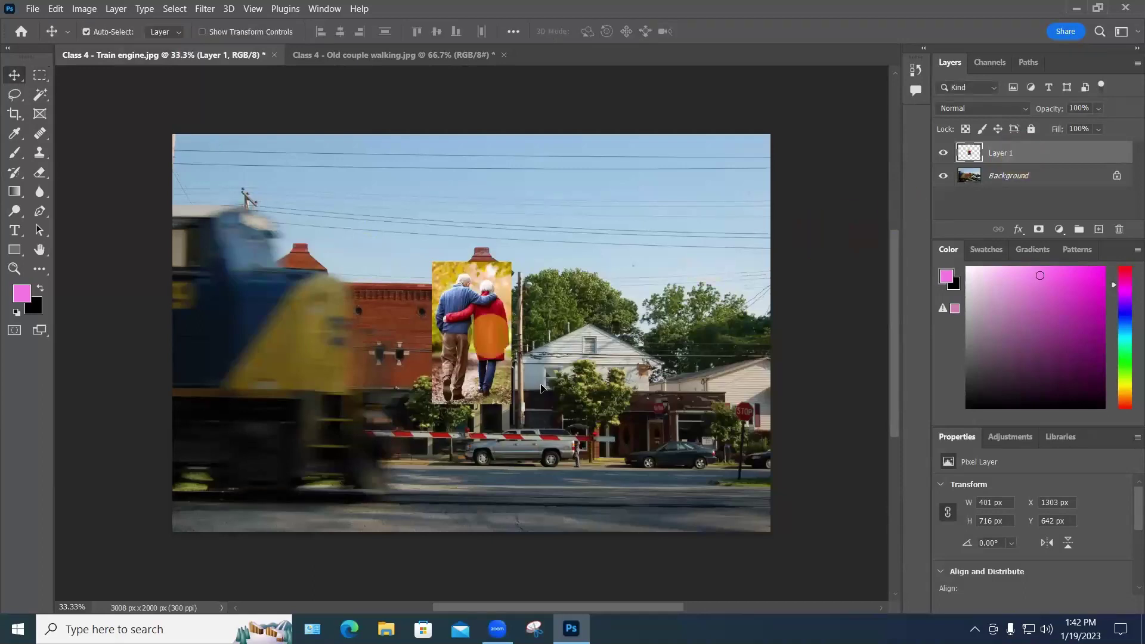
{"action": "left_click_drag", "start_coordinate": [542, 389], "coordinate": [646, 458]}
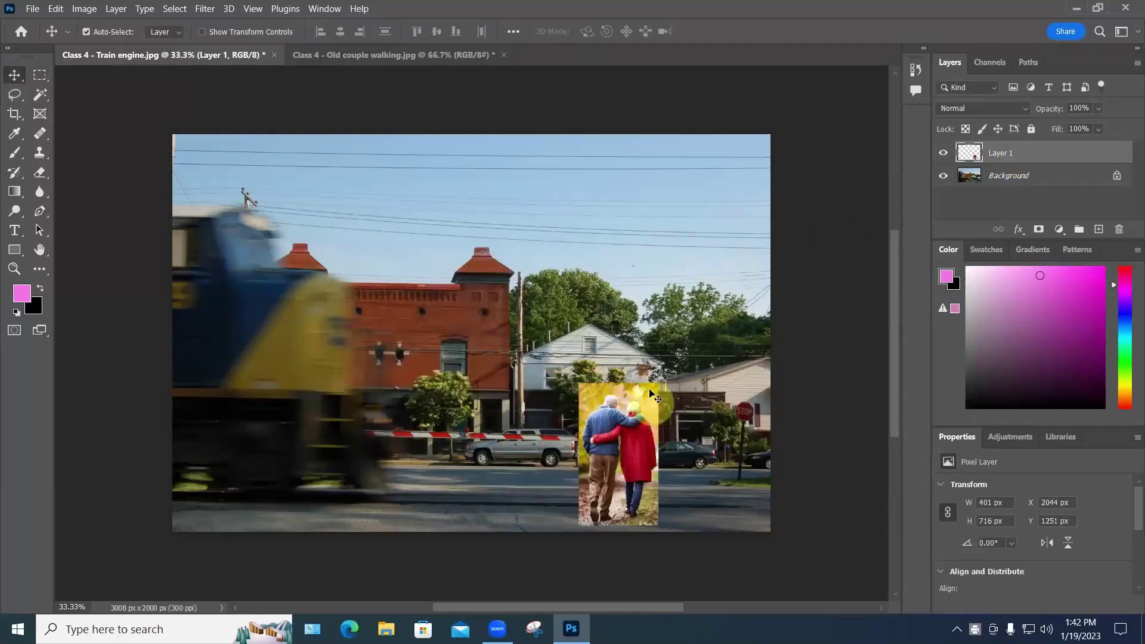
Step: Rename the couple layer to 'poeple'
{"action": "left_click", "coordinate": [1006, 153]}
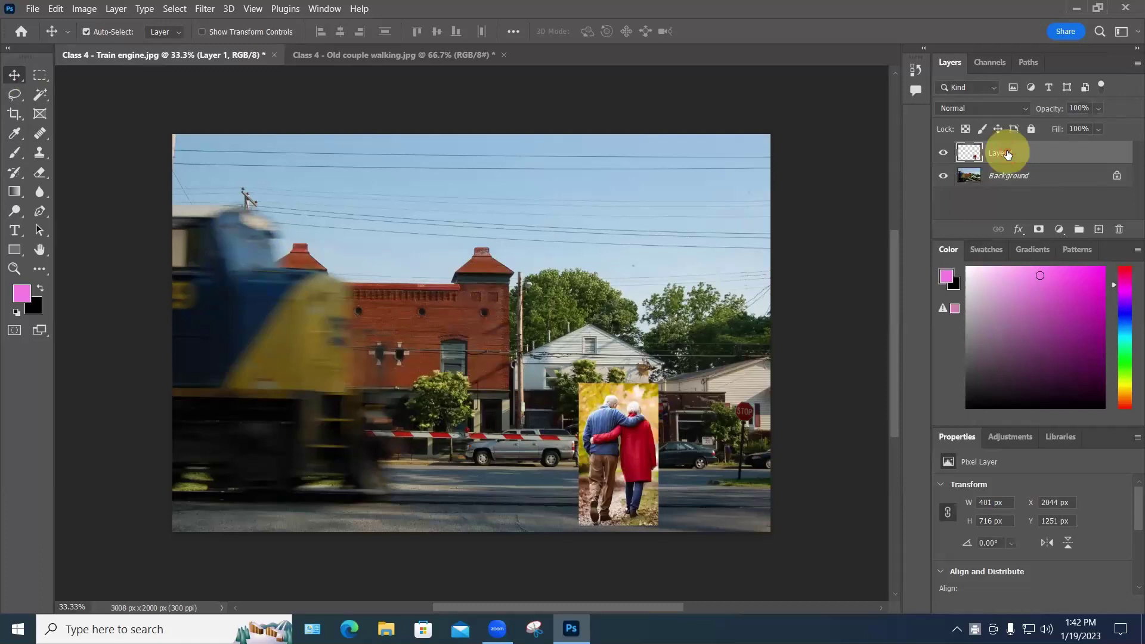
{"action": "double_click", "coordinate": [1007, 153]}
{"action": "type", "text": "poe"}
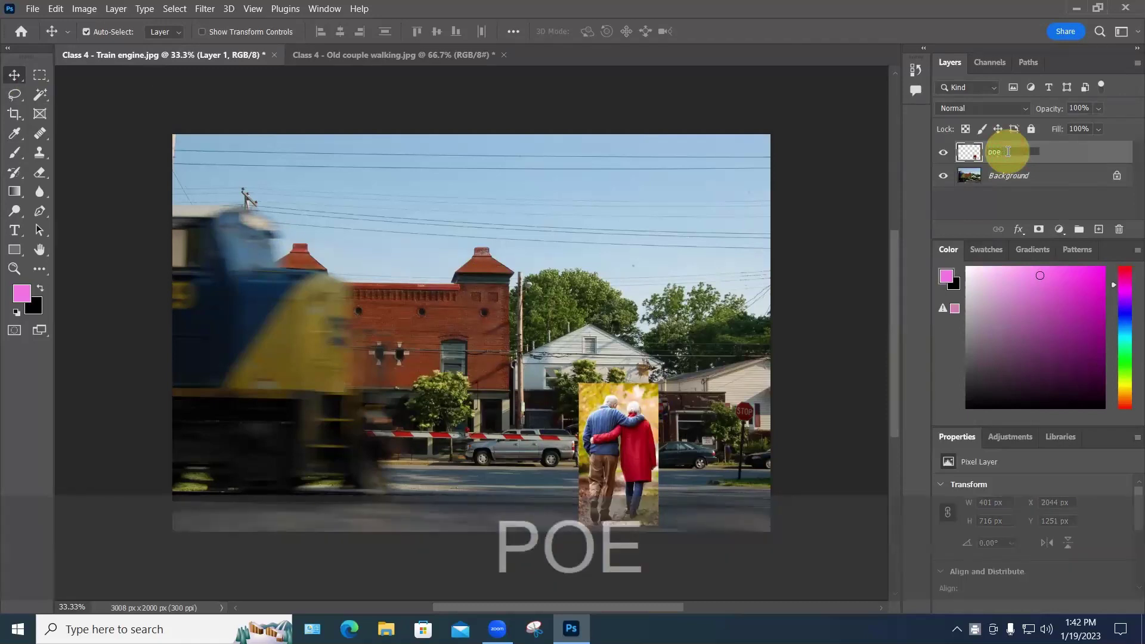
{"action": "key", "text": "BackSpace"}
{"action": "key", "text": "BackSpace"}
{"action": "type", "text": "oeple"}
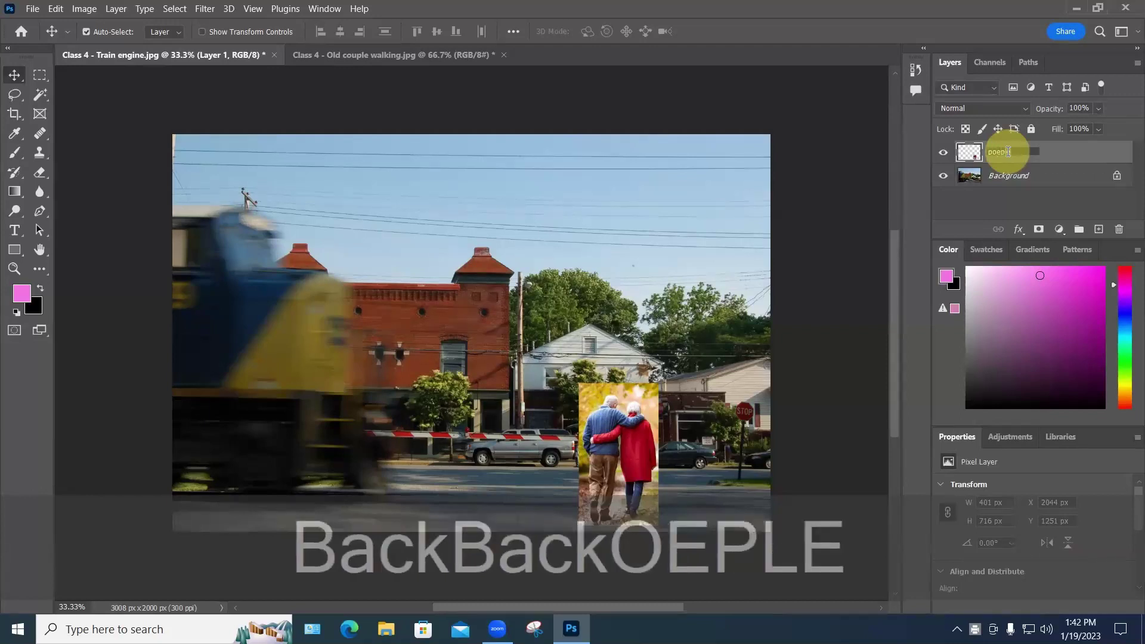
{"action": "key", "text": "Return"}
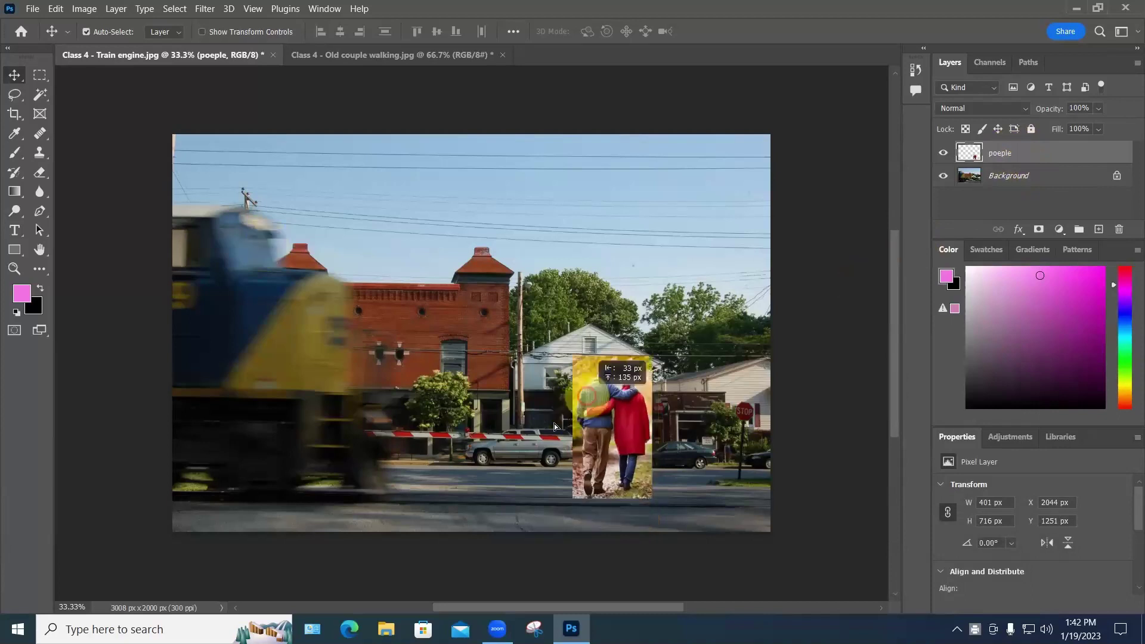
Step: Nudge the couple onto the street right of the train, ending at X 1970, Y 1110
{"action": "left_click_drag", "start_coordinate": [614, 457], "coordinate": [633, 439]}
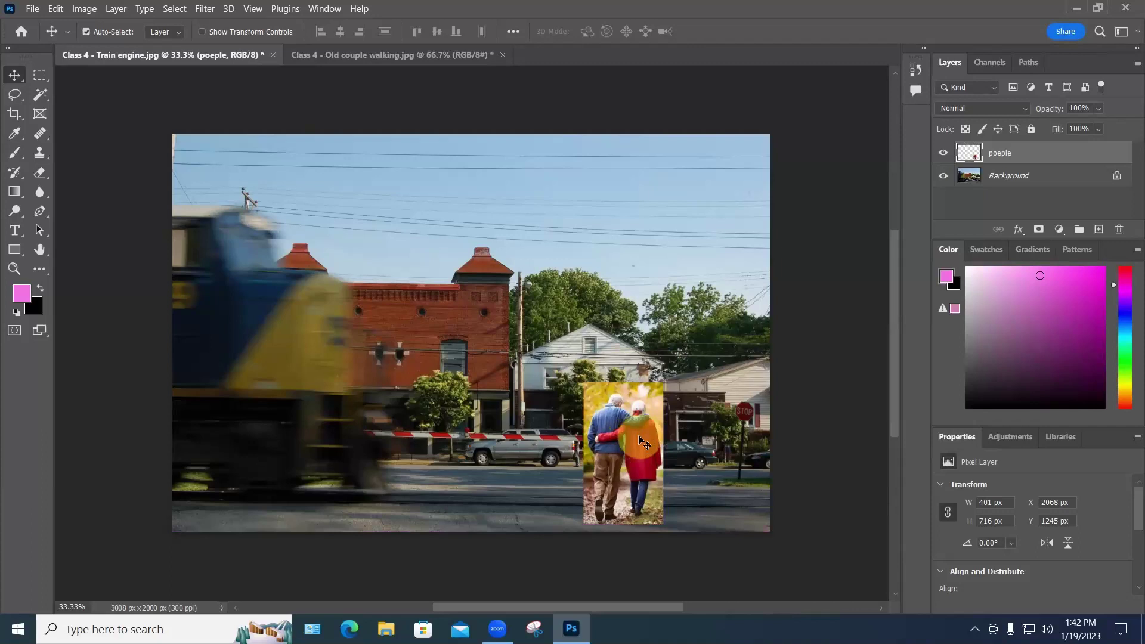
{"action": "left_click_drag", "start_coordinate": [631, 457], "coordinate": [611, 389]}
{"action": "key", "text": "ctrl+z"}
{"action": "key", "text": "ctrl+z"}
{"action": "key", "text": "ctrl+z"}
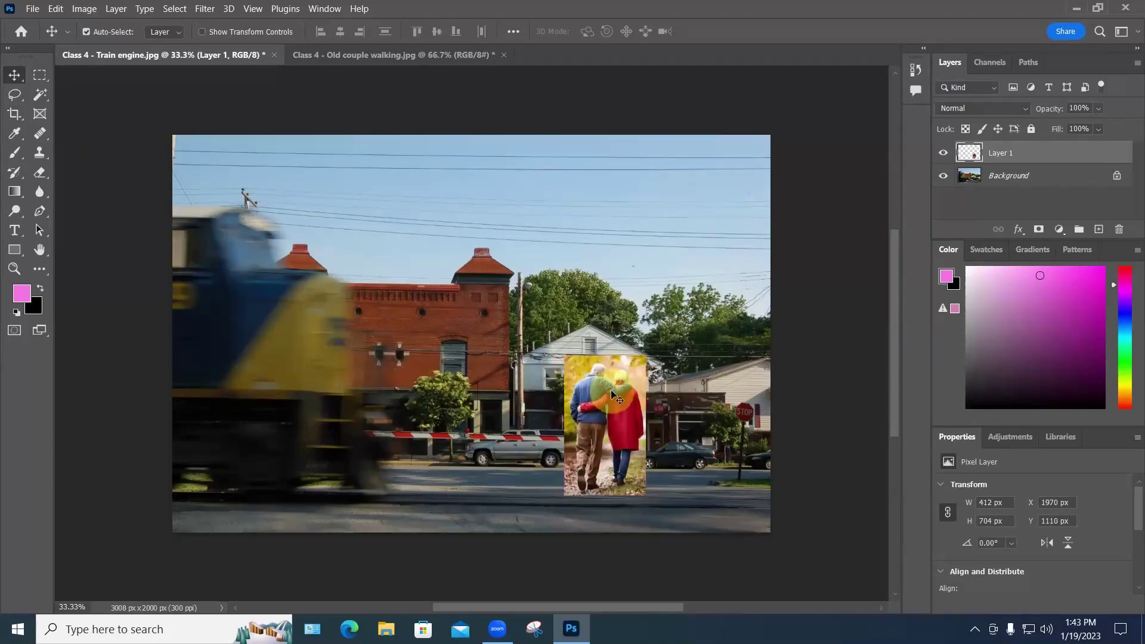
Step: Zoom in on the pasted couple on Layer 1 to inspect it against the street
{"action": "scroll", "coordinate": [611, 389], "scroll_direction": "up", "scroll_amount": 2}
{"action": "scroll", "coordinate": [611, 389], "scroll_direction": "down", "scroll_amount": 3}
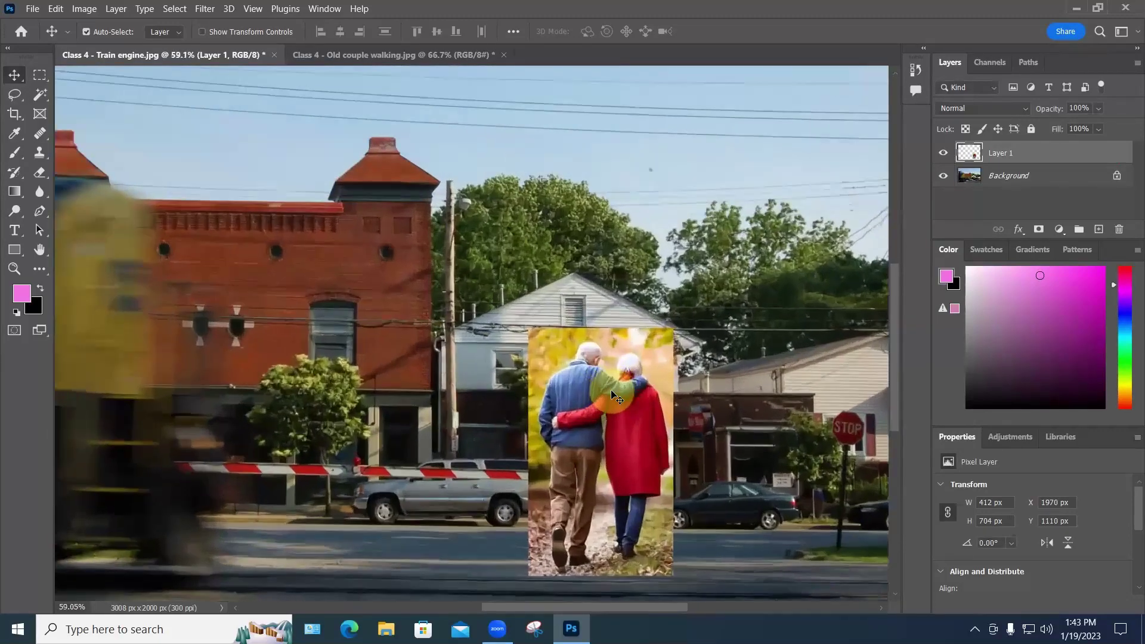
{"action": "scroll", "coordinate": [621, 454], "scroll_direction": "up", "scroll_amount": 1}
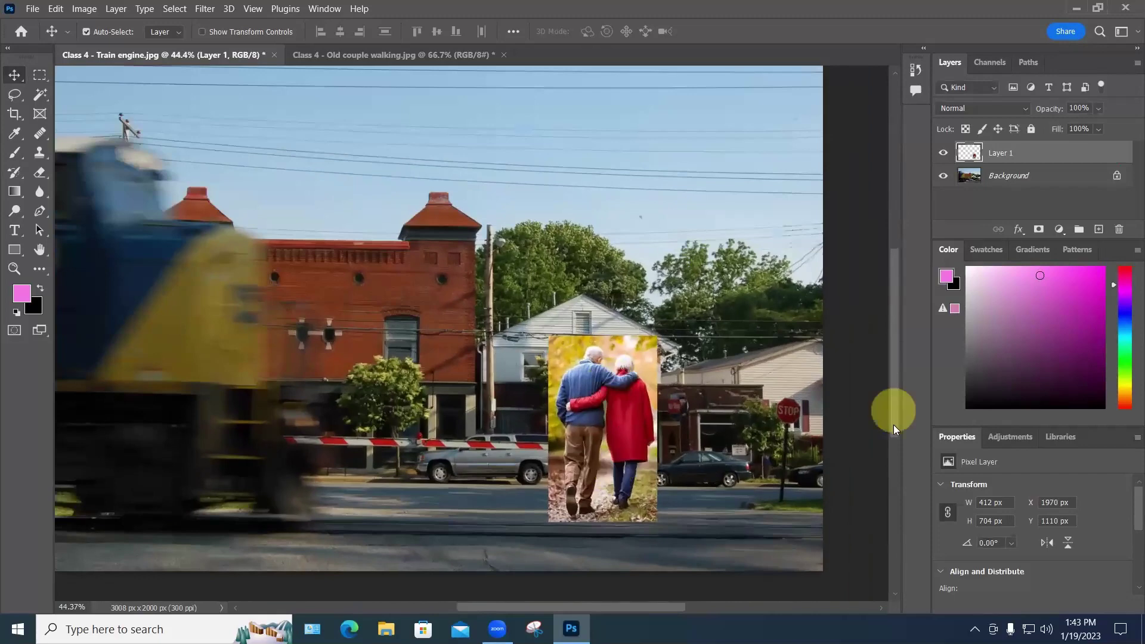
{"action": "left_click_drag", "start_coordinate": [894, 412], "coordinate": [894, 460]}
{"action": "scroll", "coordinate": [626, 331], "scroll_direction": "up", "scroll_amount": 1}
{"action": "scroll", "coordinate": [626, 327], "scroll_direction": "up", "scroll_amount": 4}
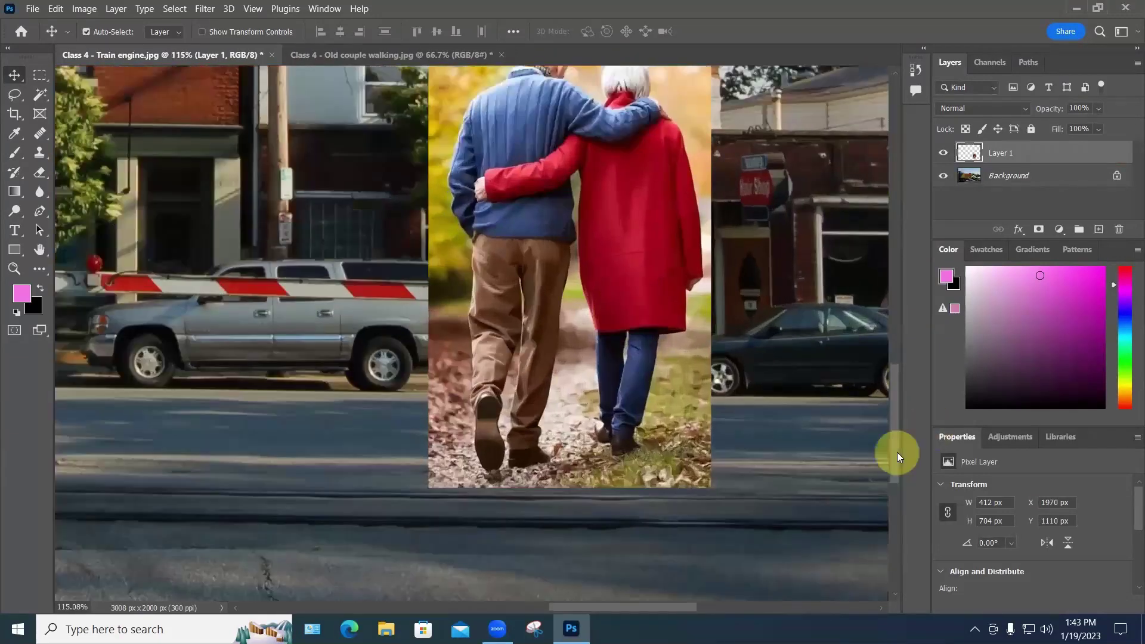
{"action": "left_click_drag", "start_coordinate": [897, 452], "coordinate": [894, 420]}
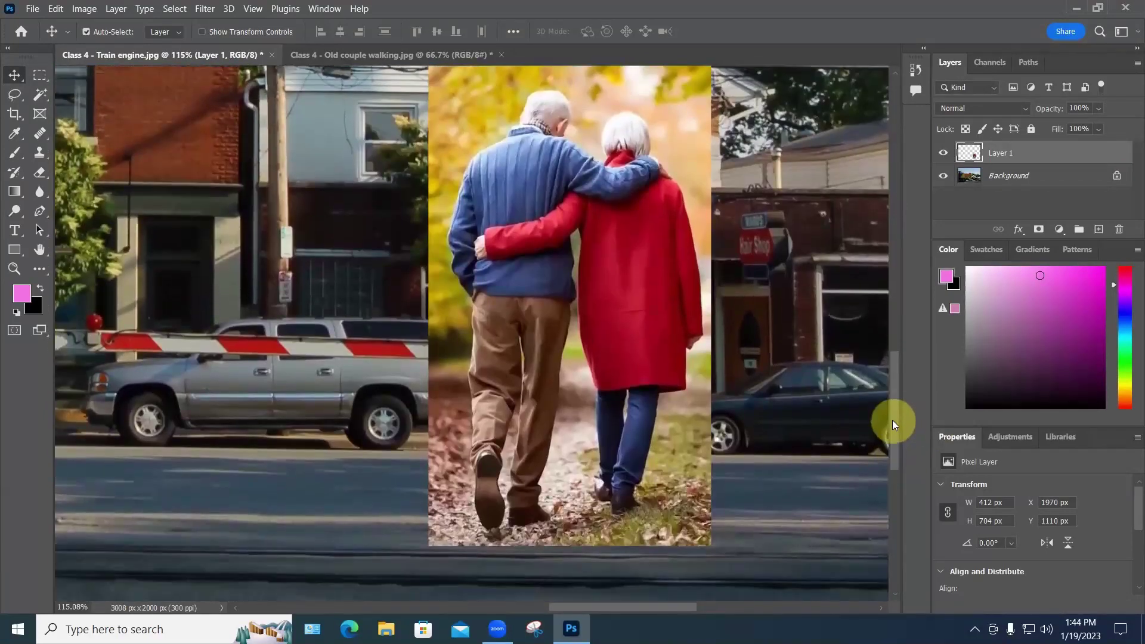
{"action": "left_click_drag", "start_coordinate": [893, 424], "coordinate": [895, 423]}
{"action": "left_click", "coordinate": [668, 188]}
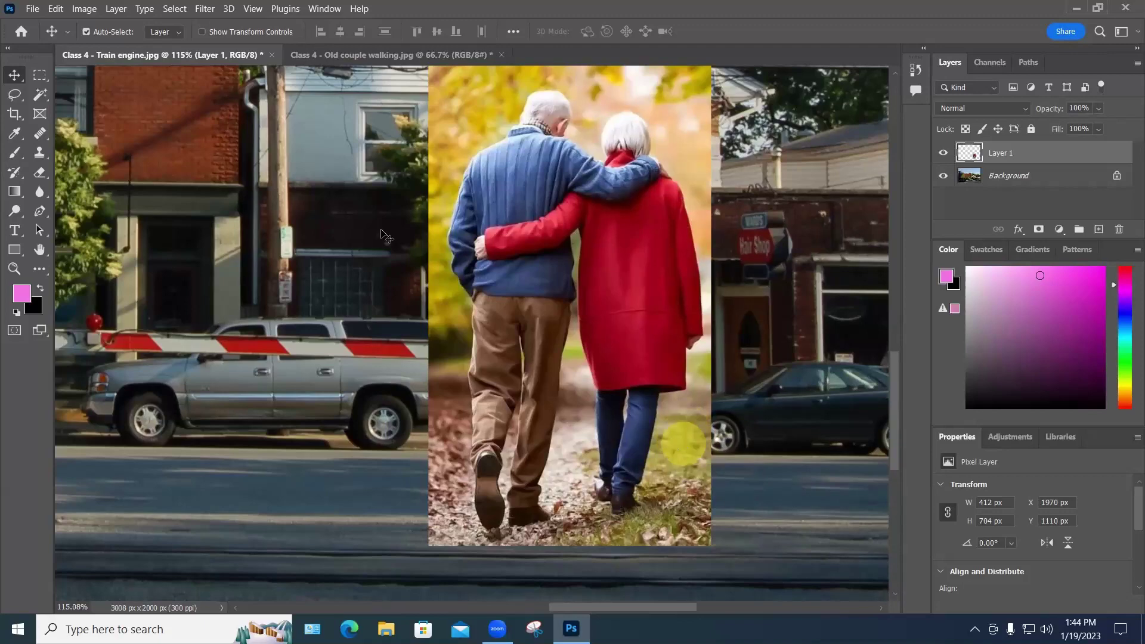
Step: Switch to the Polygonal Lasso Tool
{"action": "left_click", "coordinate": [15, 94]}
{"action": "right_click", "coordinate": [15, 94]}
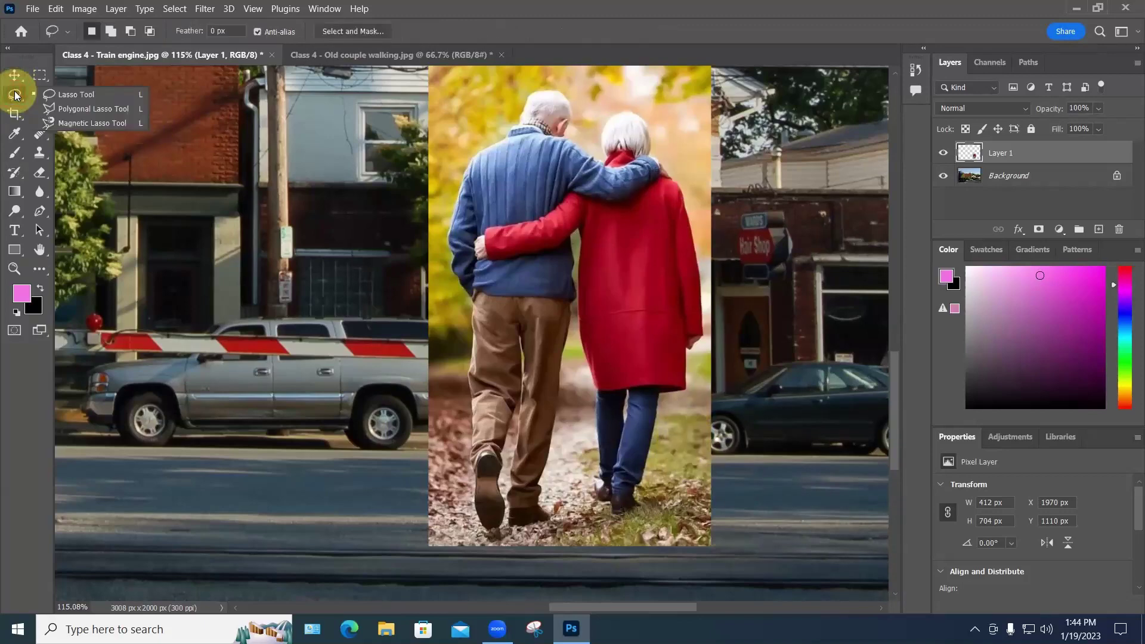
{"action": "left_click", "coordinate": [69, 109]}
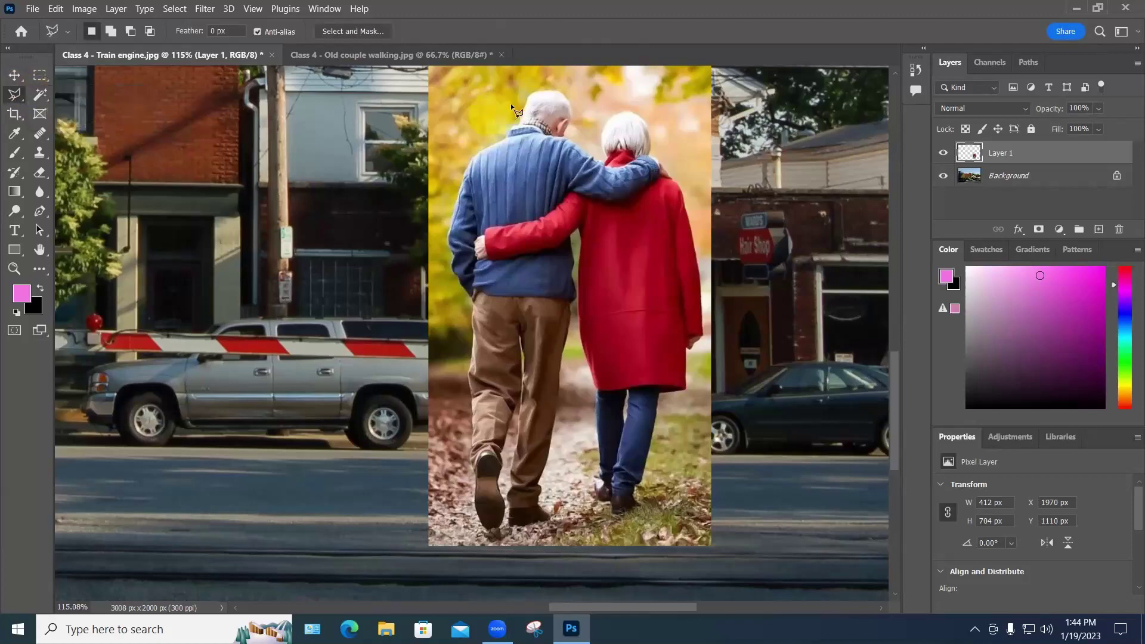
{"action": "scroll", "coordinate": [527, 98], "scroll_direction": "up", "scroll_amount": 5}
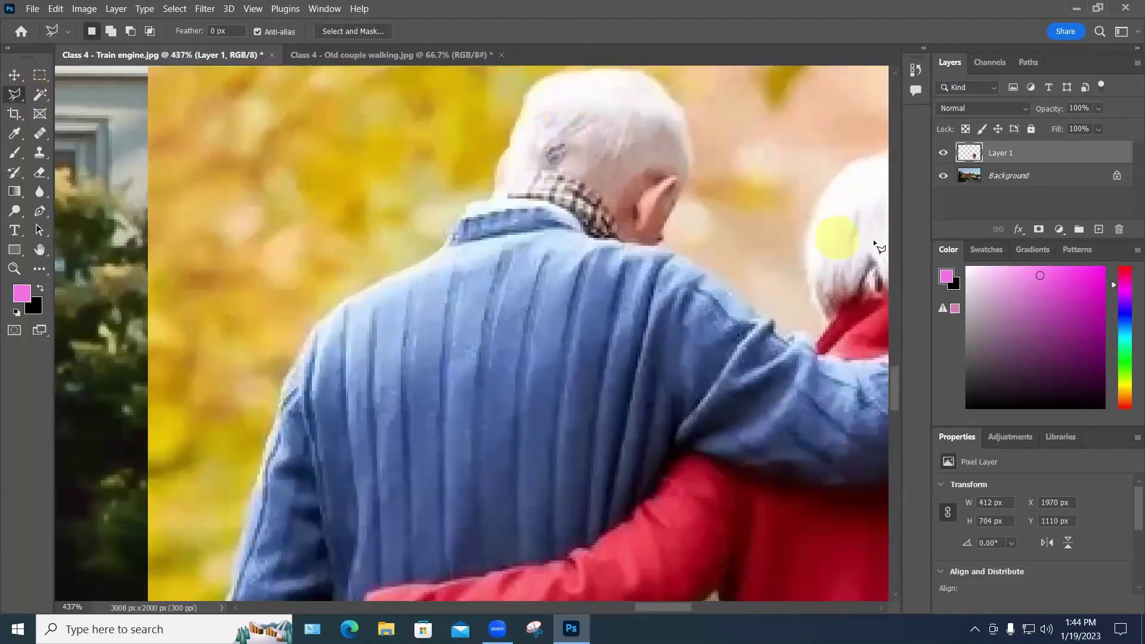
{"action": "scroll", "coordinate": [898, 396], "scroll_direction": "up", "scroll_amount": 1}
{"action": "scroll", "coordinate": [900, 382], "scroll_direction": "down", "scroll_amount": 3}
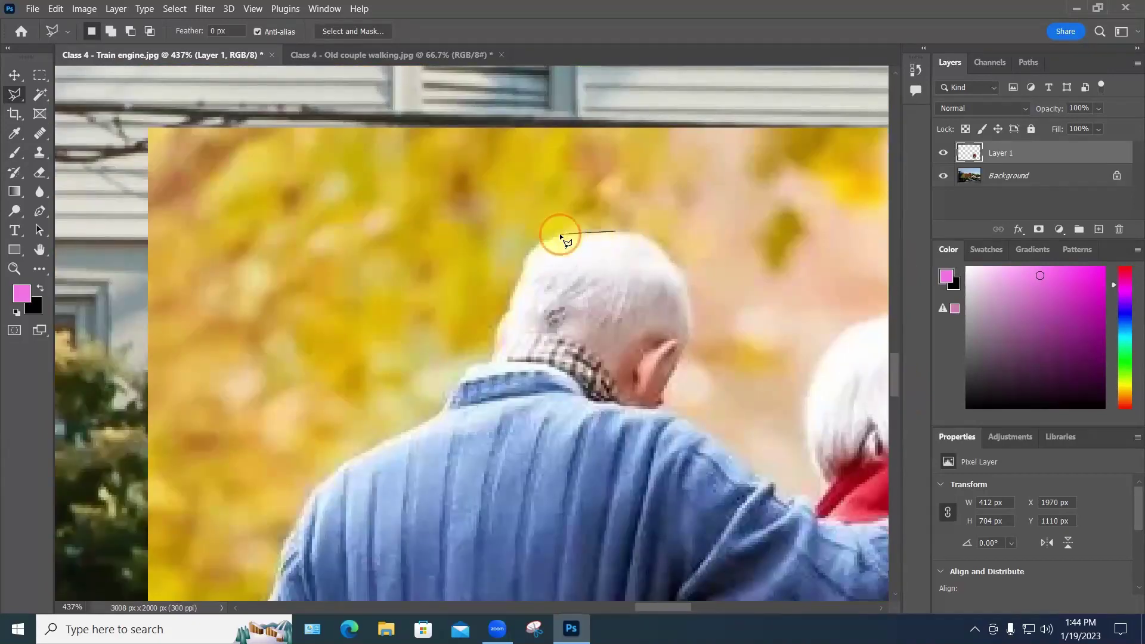
Step: Trace the outline from the man's head down his hair, neck, collar and shoulder
{"action": "left_click", "coordinate": [525, 275]}
{"action": "scroll", "coordinate": [538, 275], "scroll_direction": "up", "scroll_amount": 4}
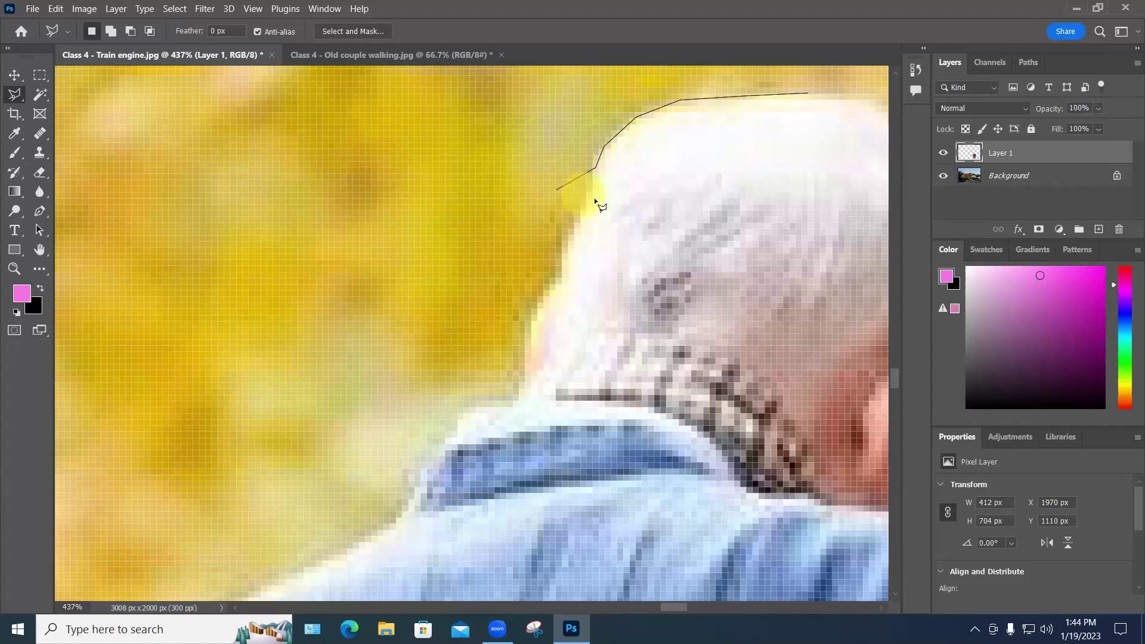
{"action": "left_click", "coordinate": [574, 240]}
{"action": "left_click", "coordinate": [569, 269]}
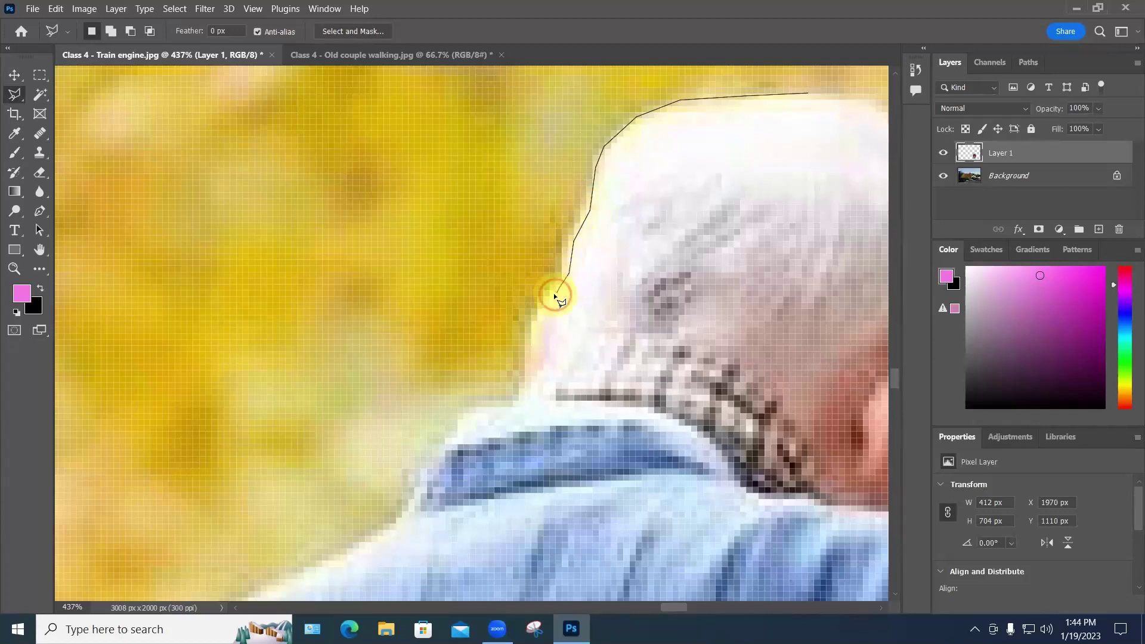
{"action": "left_click", "coordinate": [543, 312]}
{"action": "left_click", "coordinate": [529, 356]}
{"action": "left_click", "coordinate": [523, 397]}
{"action": "left_click", "coordinate": [498, 405]}
{"action": "left_click", "coordinate": [462, 413]}
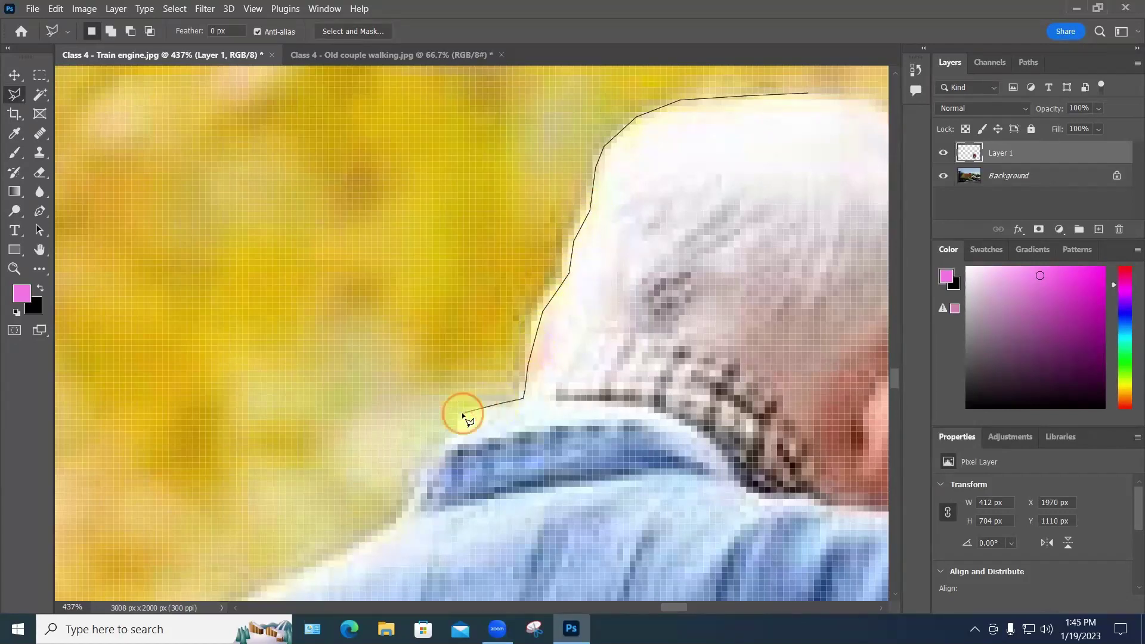
{"action": "left_click", "coordinate": [442, 447]}
{"action": "left_click", "coordinate": [412, 482]}
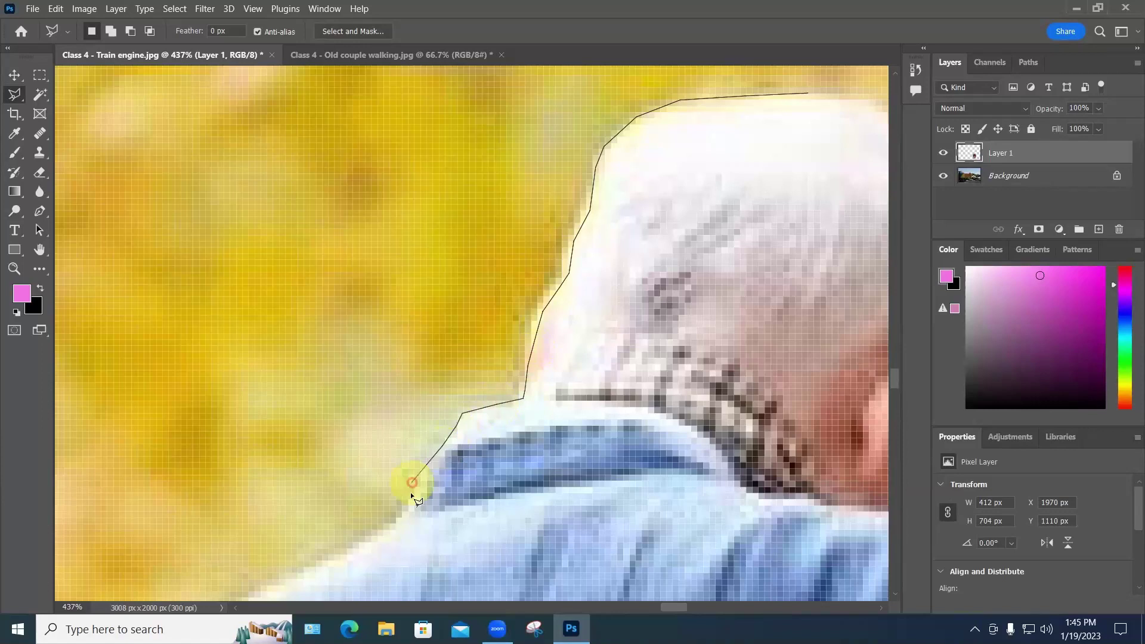
{"action": "left_click", "coordinate": [384, 527]}
{"action": "scroll", "coordinate": [383, 525], "scroll_direction": "down", "scroll_amount": 2}
{"action": "left_click", "coordinate": [366, 494]}
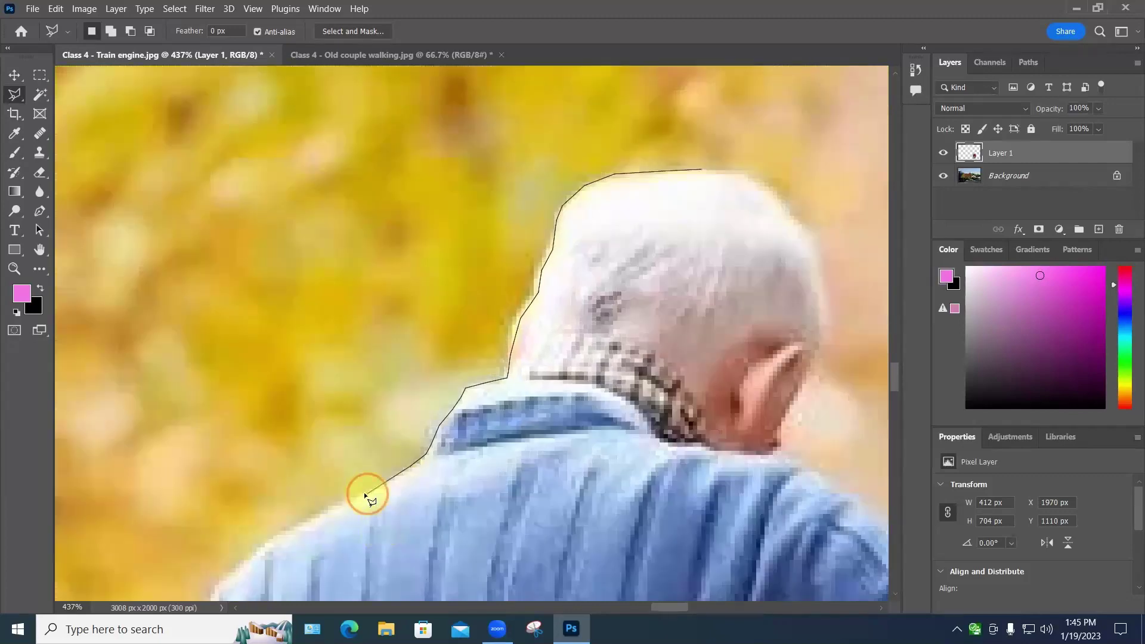
{"action": "left_click", "coordinate": [314, 517]}
{"action": "left_click", "coordinate": [208, 584]}
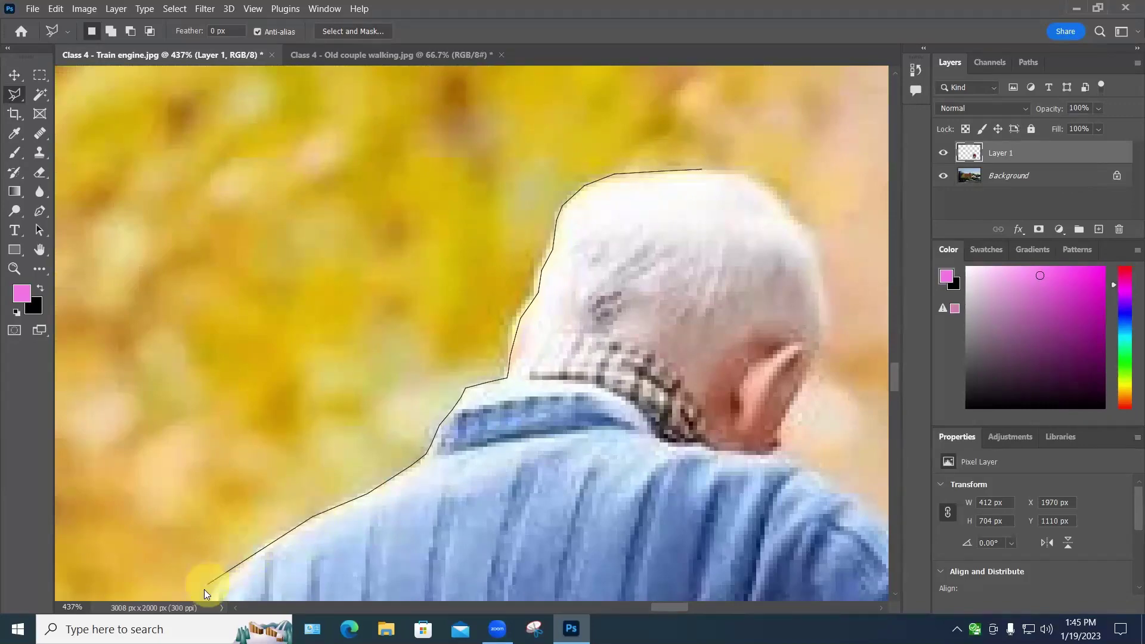
{"action": "left_click", "coordinate": [182, 601]}
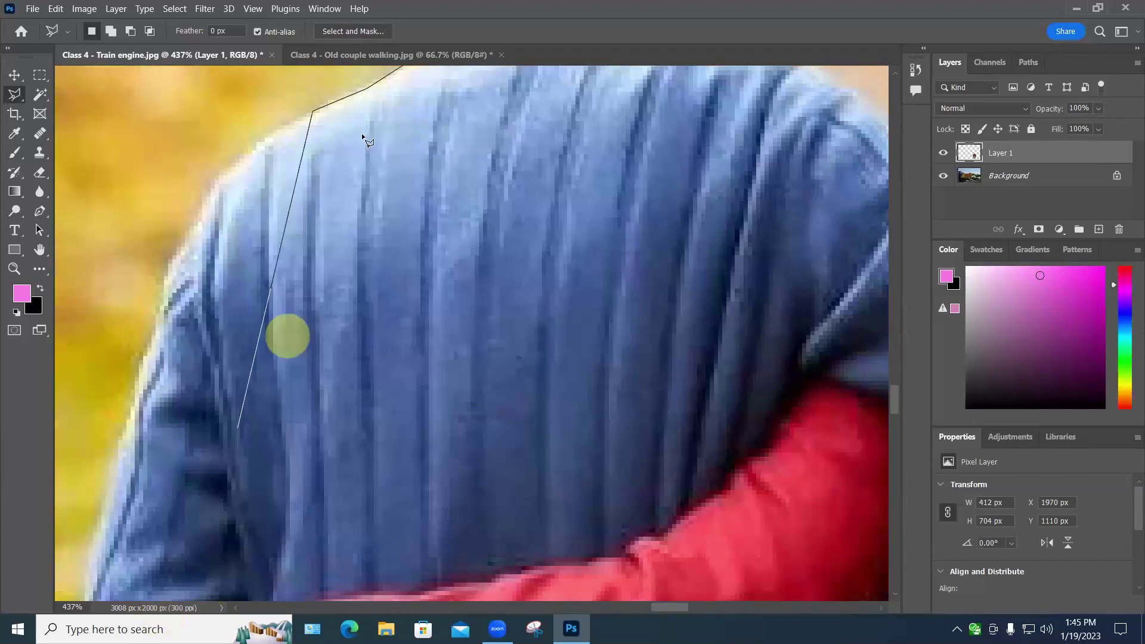
Step: Continue the outline along the man's arm and jacket edge down to where jacket meets trousers
{"action": "left_click", "coordinate": [305, 133]}
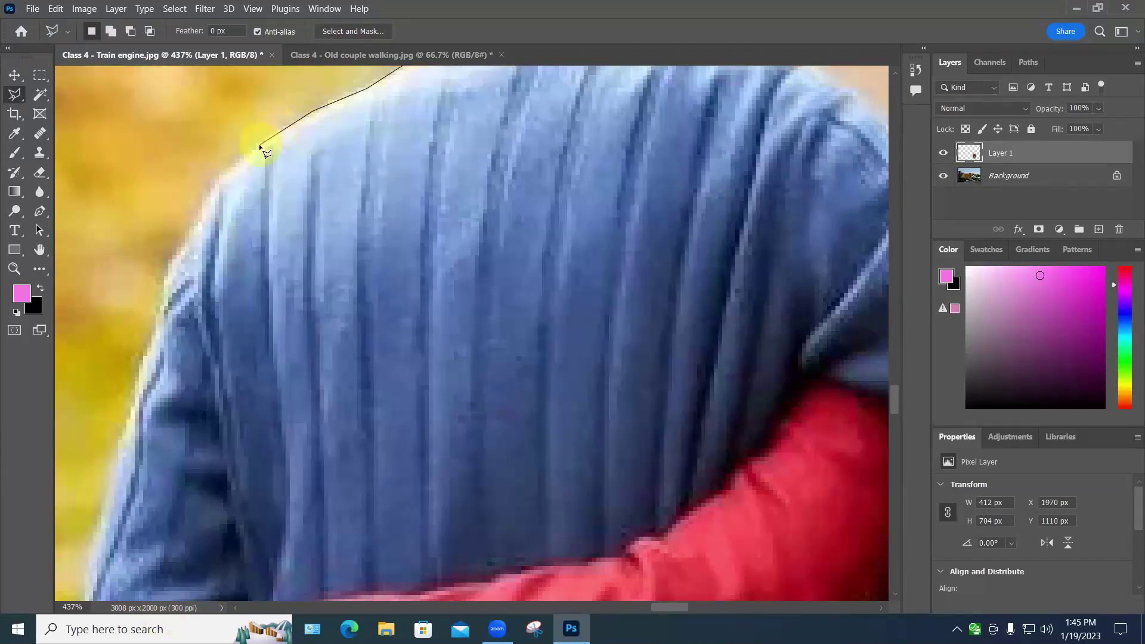
{"action": "left_click", "coordinate": [259, 145]}
{"action": "left_click", "coordinate": [108, 582]}
{"action": "left_click", "coordinate": [148, 453]}
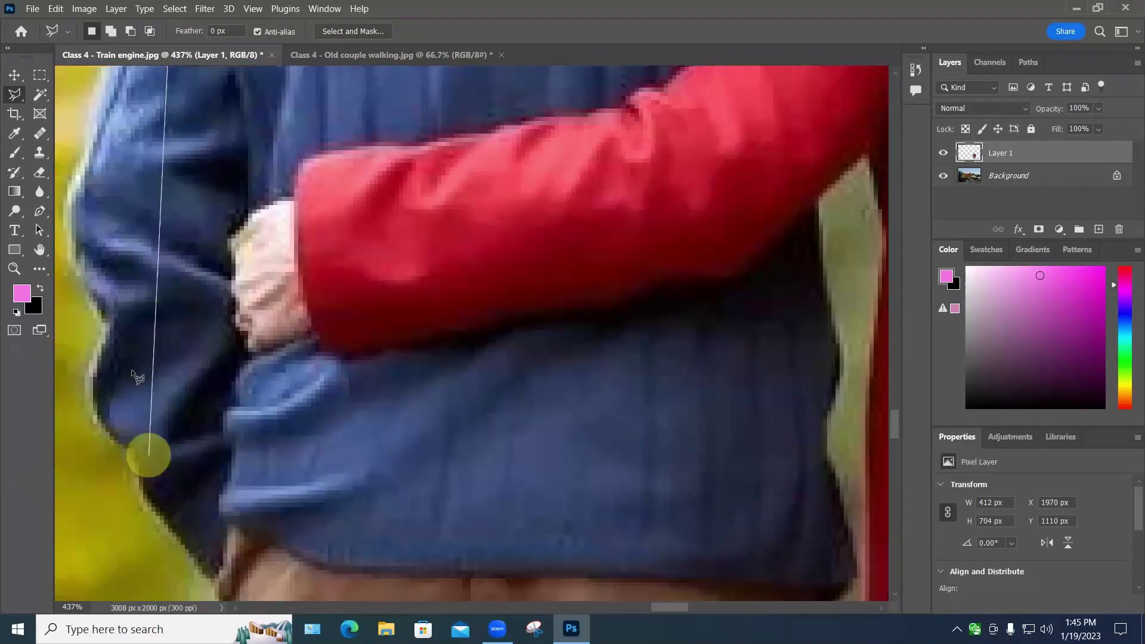
{"action": "left_click", "coordinate": [24, 291]}
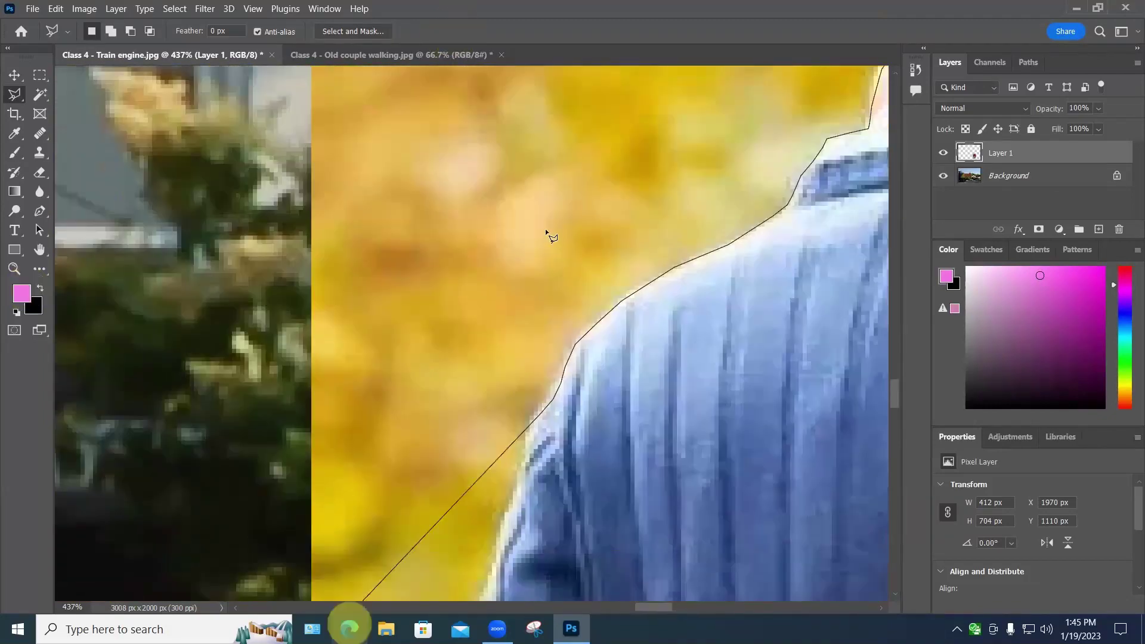
{"action": "left_click", "coordinate": [529, 230]}
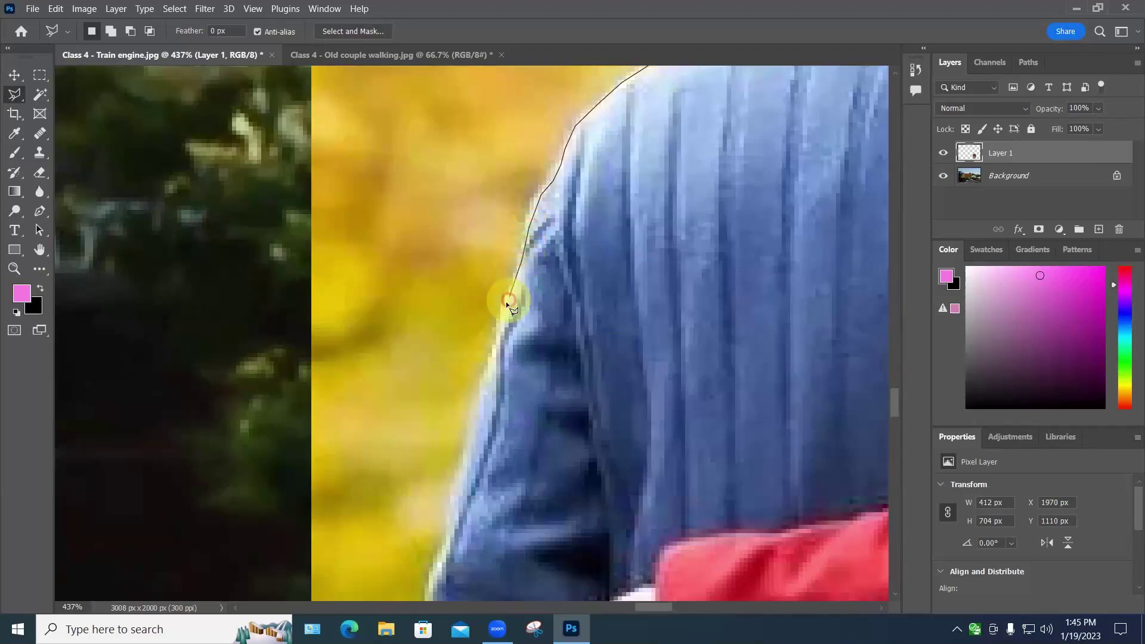
{"action": "left_click", "coordinate": [490, 364]}
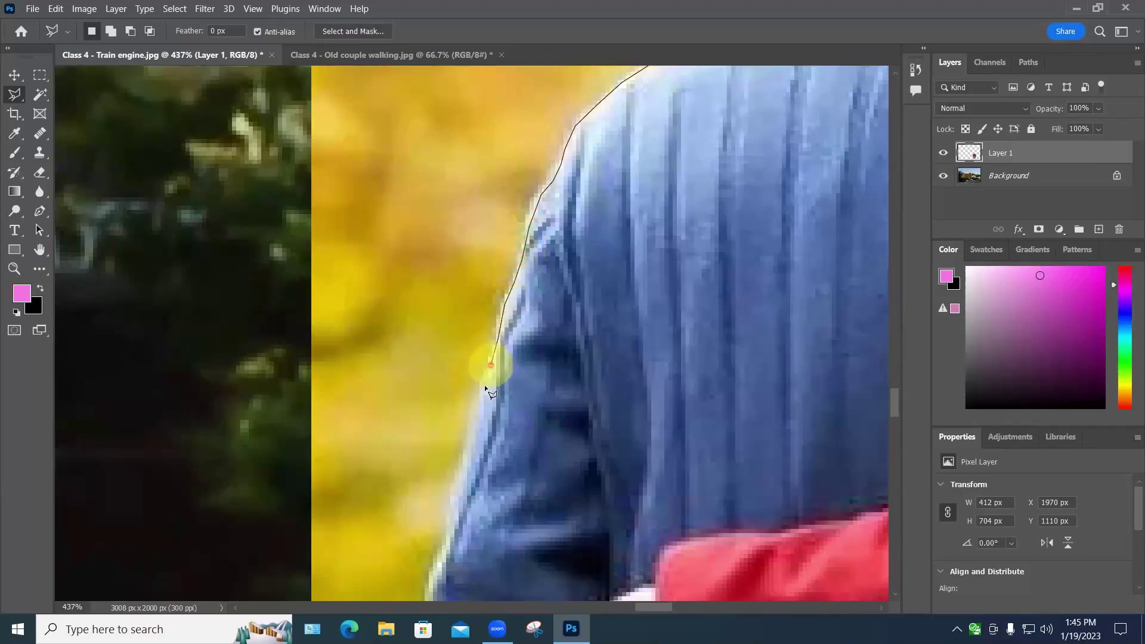
{"action": "left_click", "coordinate": [475, 433]}
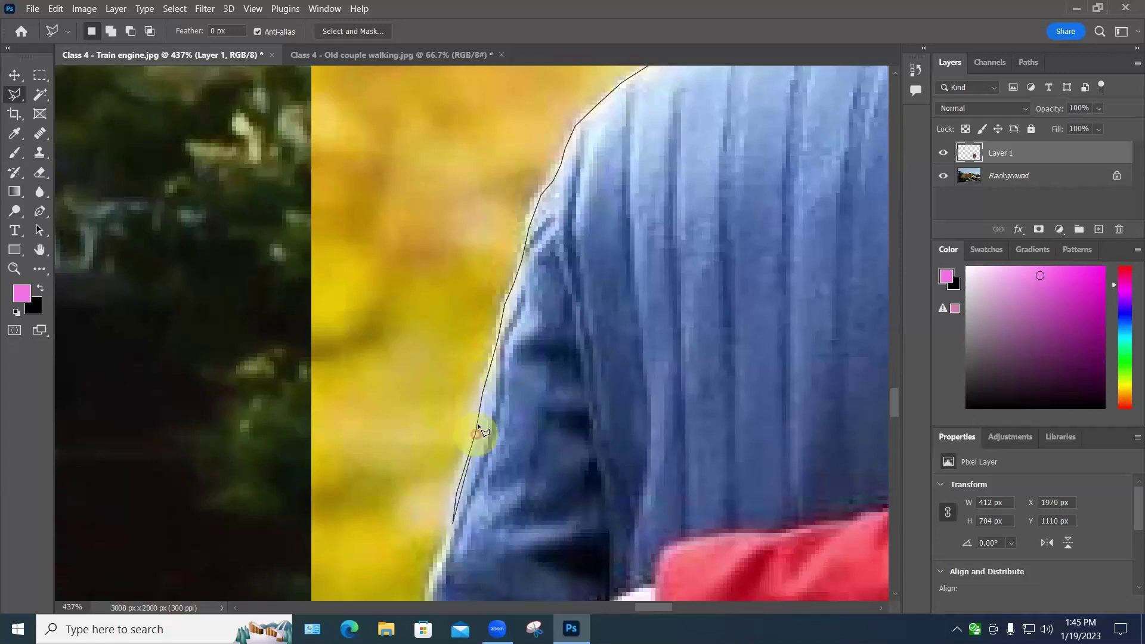
{"action": "scroll", "coordinate": [440, 607], "scroll_direction": "down", "scroll_amount": 5}
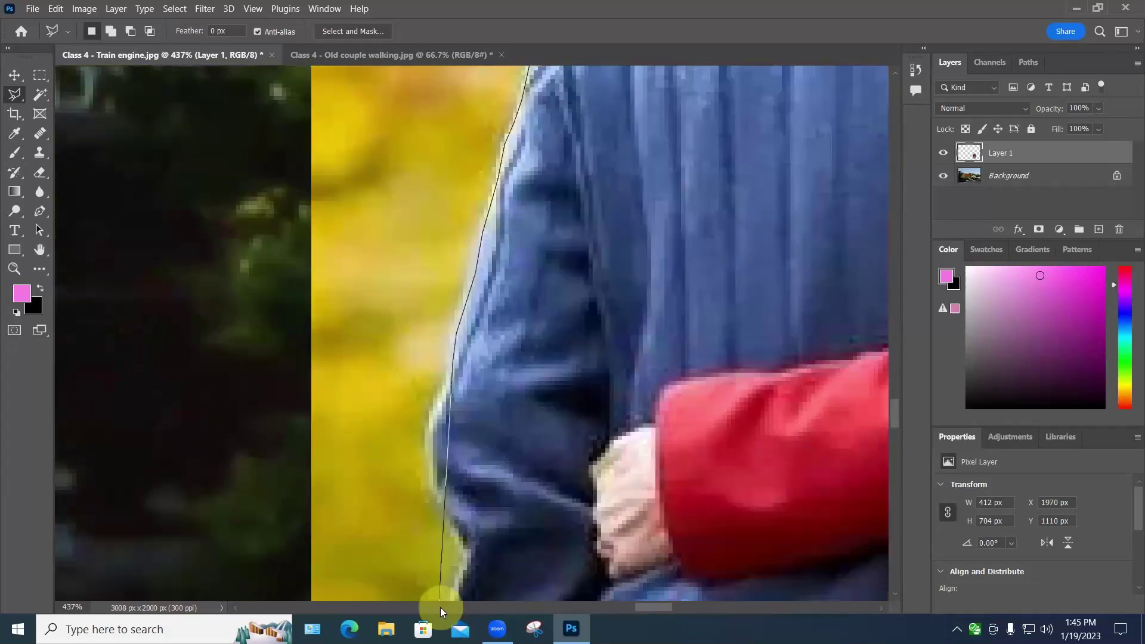
{"action": "left_click", "coordinate": [443, 353]}
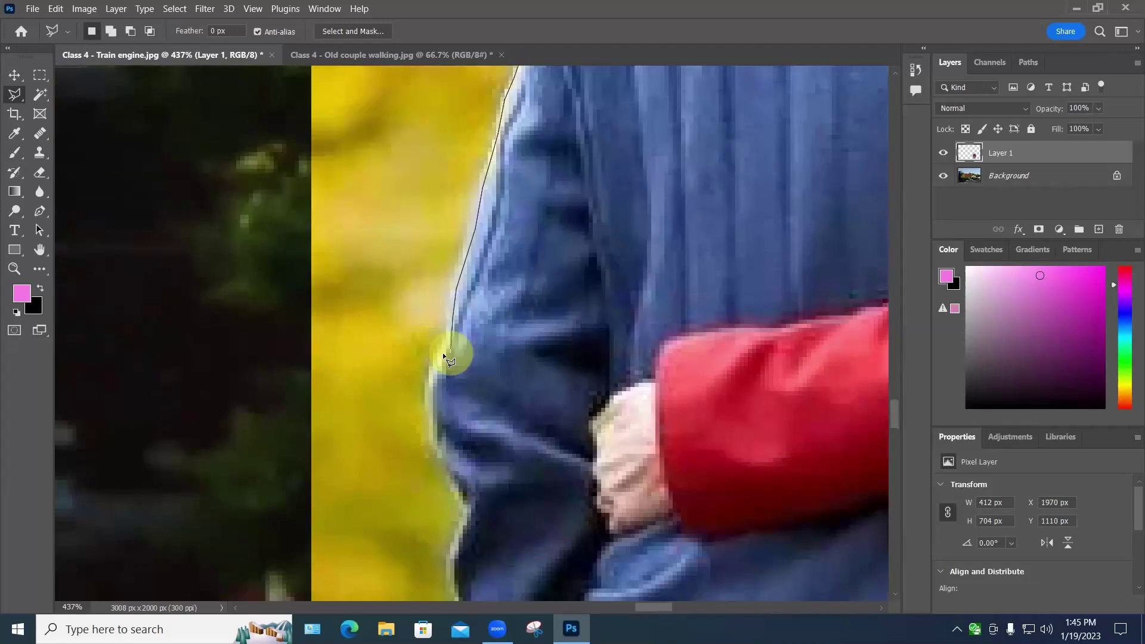
{"action": "left_click", "coordinate": [428, 403]}
{"action": "left_click", "coordinate": [435, 449]}
{"action": "left_click", "coordinate": [455, 478]}
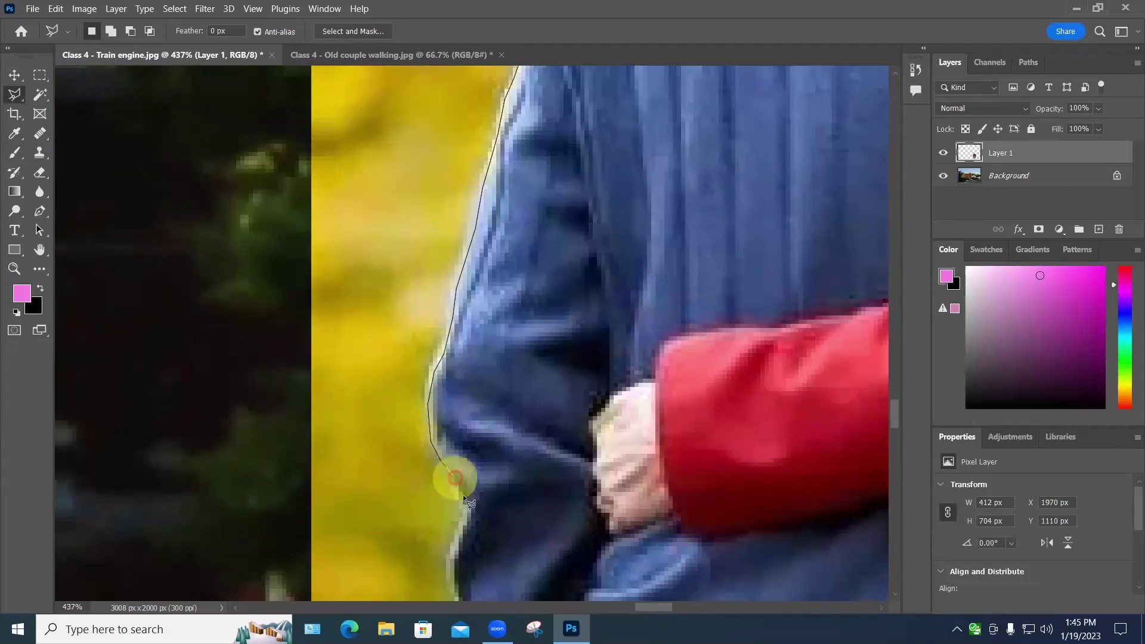
{"action": "left_click", "coordinate": [474, 510]}
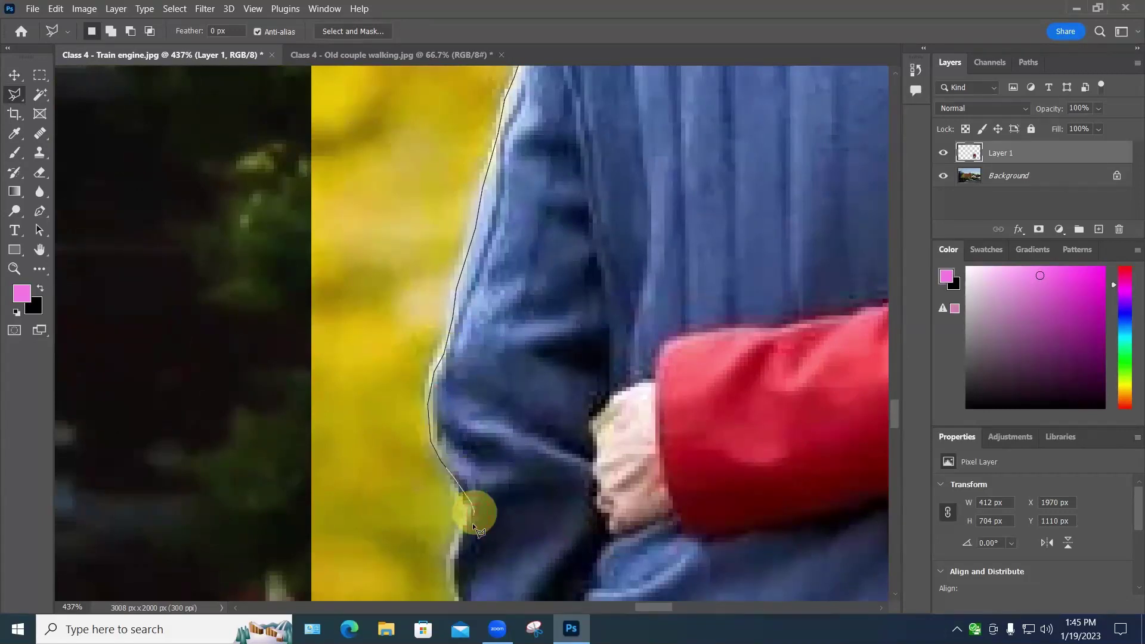
{"action": "left_click", "coordinate": [445, 587]}
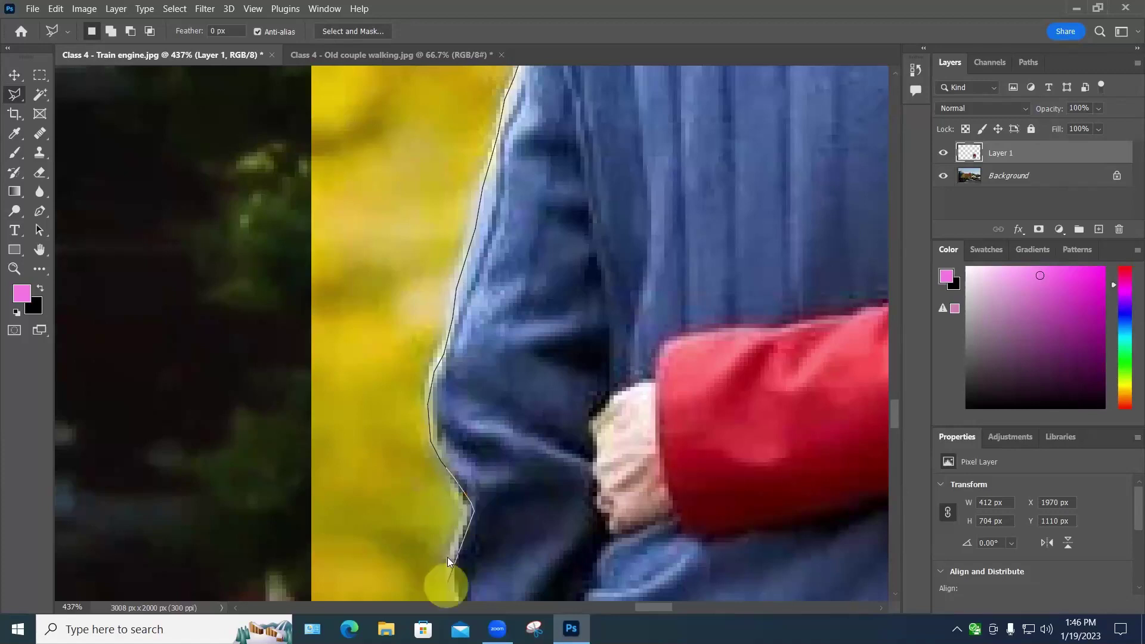
{"action": "scroll", "coordinate": [458, 295], "scroll_direction": "down", "scroll_amount": 4}
{"action": "left_click", "coordinate": [458, 296]}
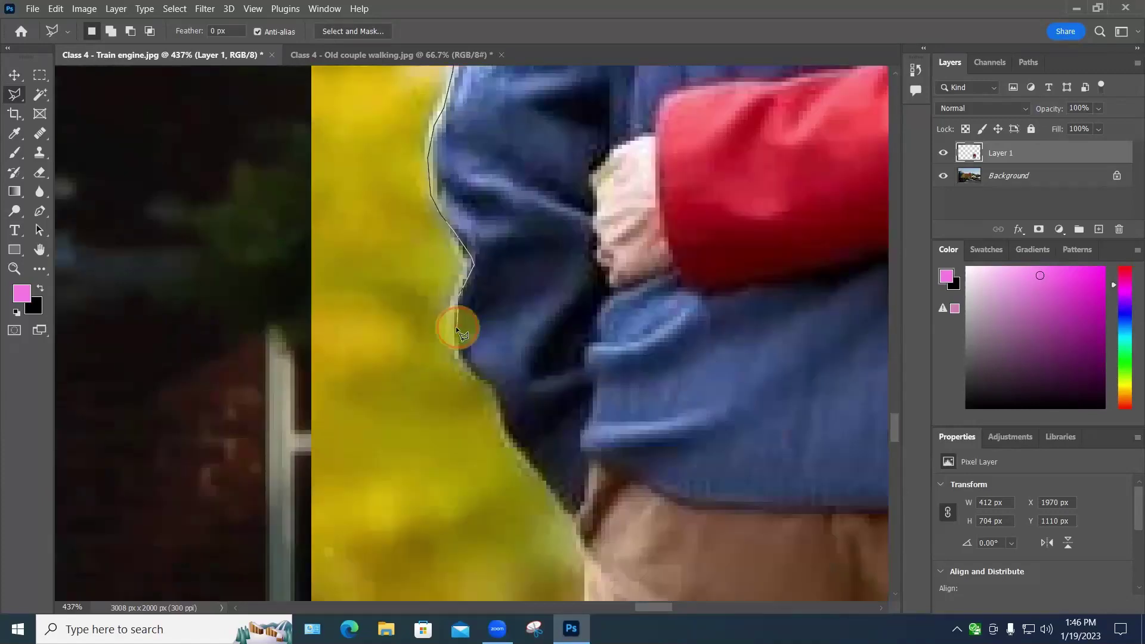
{"action": "left_click", "coordinate": [457, 349]}
{"action": "left_click", "coordinate": [472, 371]}
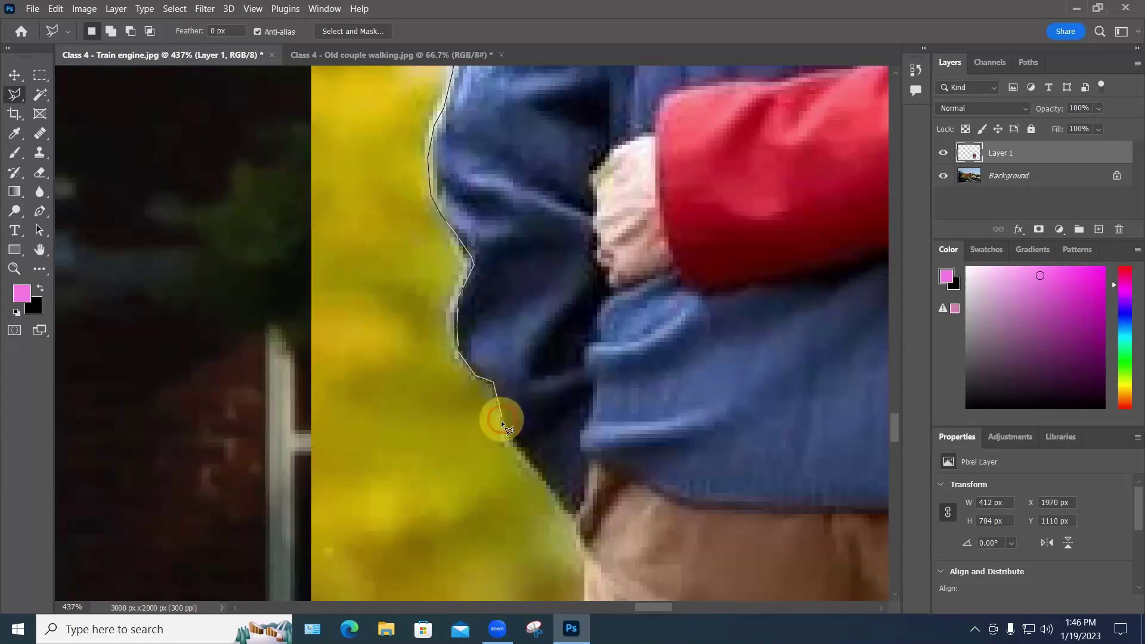
{"action": "left_click", "coordinate": [563, 507]}
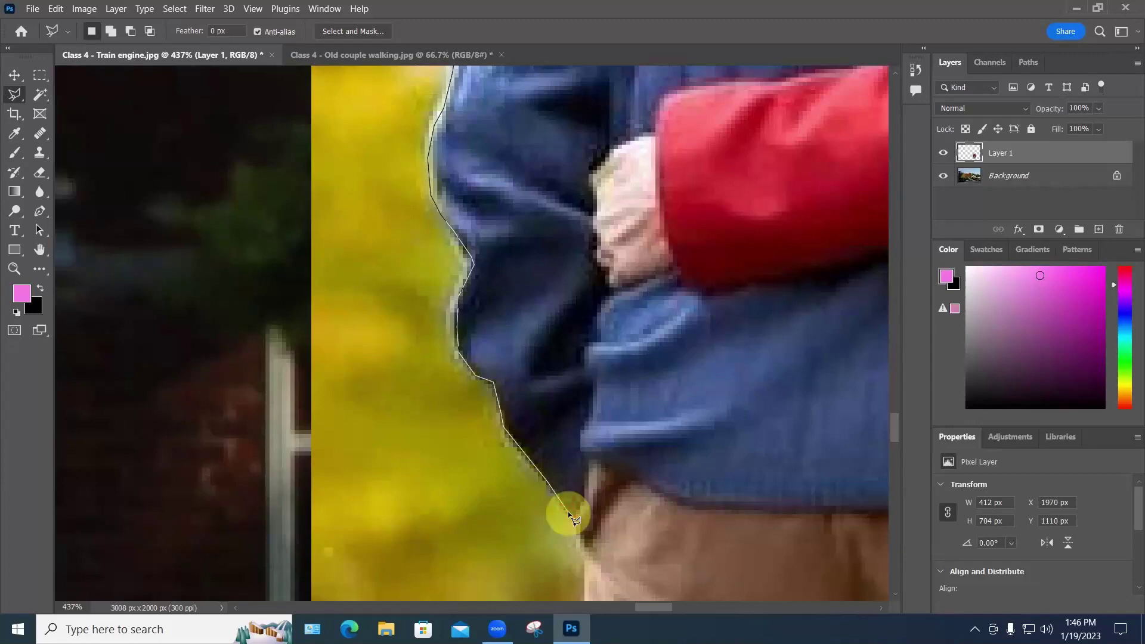
Step: Close the outline around the yellow foliage, delete it, and deselect
{"action": "left_click", "coordinate": [249, 491]}
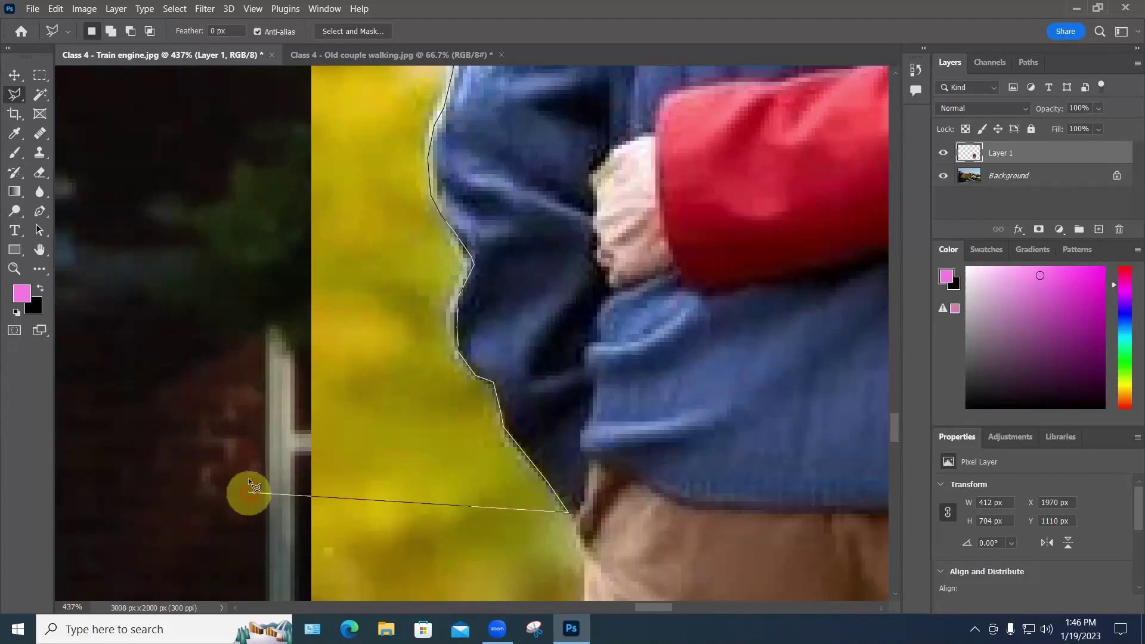
{"action": "scroll", "coordinate": [249, 478], "scroll_direction": "down", "scroll_amount": 5}
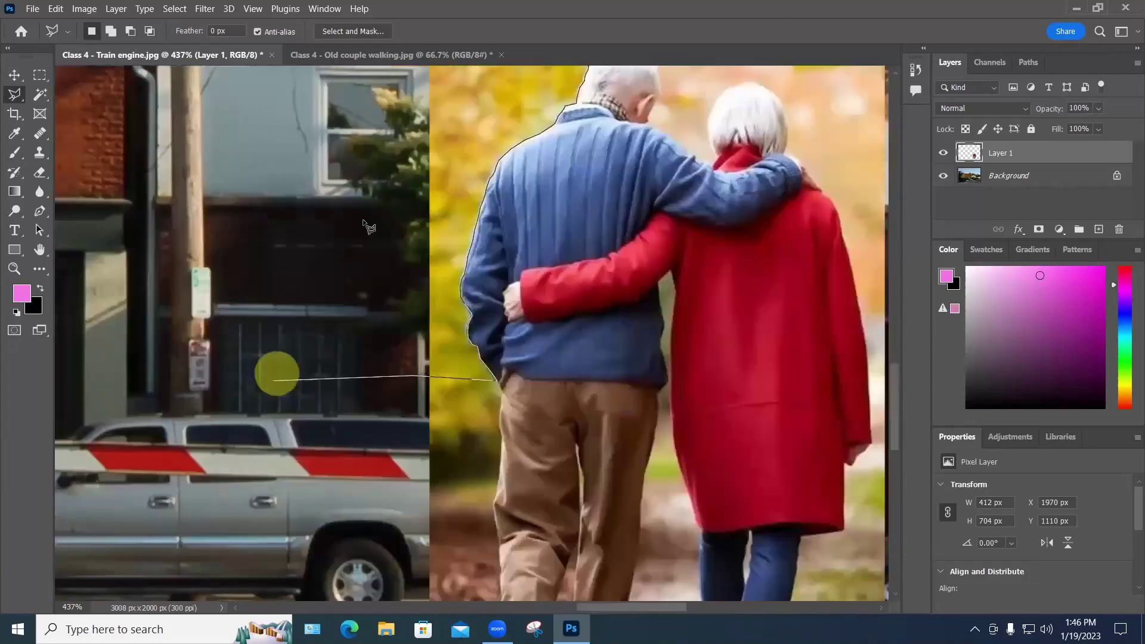
{"action": "scroll", "coordinate": [369, 227], "scroll_direction": "down", "scroll_amount": 1}
{"action": "left_click", "coordinate": [432, 93]}
{"action": "left_click", "coordinate": [531, 87]}
{"action": "left_click", "coordinate": [597, 141]}
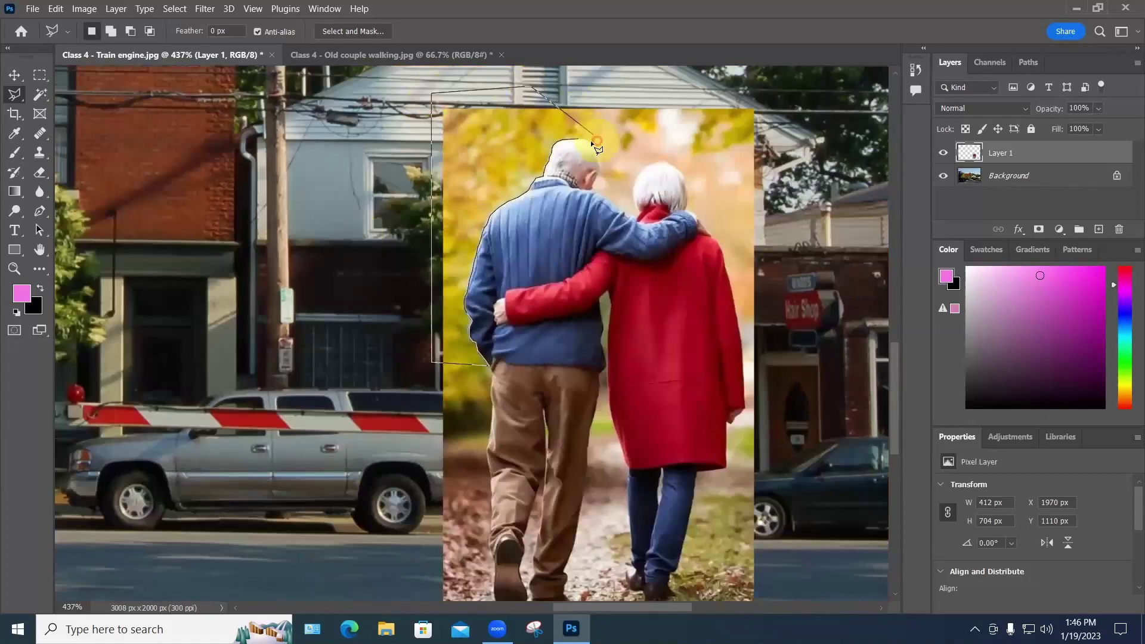
{"action": "left_click", "coordinate": [579, 138]}
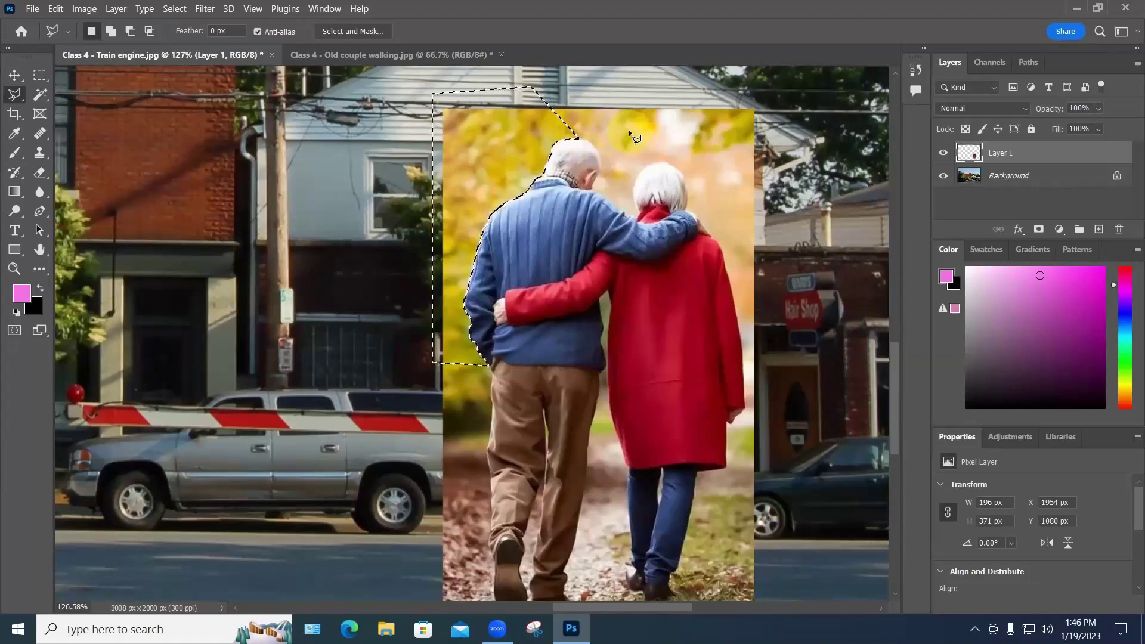
{"action": "key", "text": "Delete"}
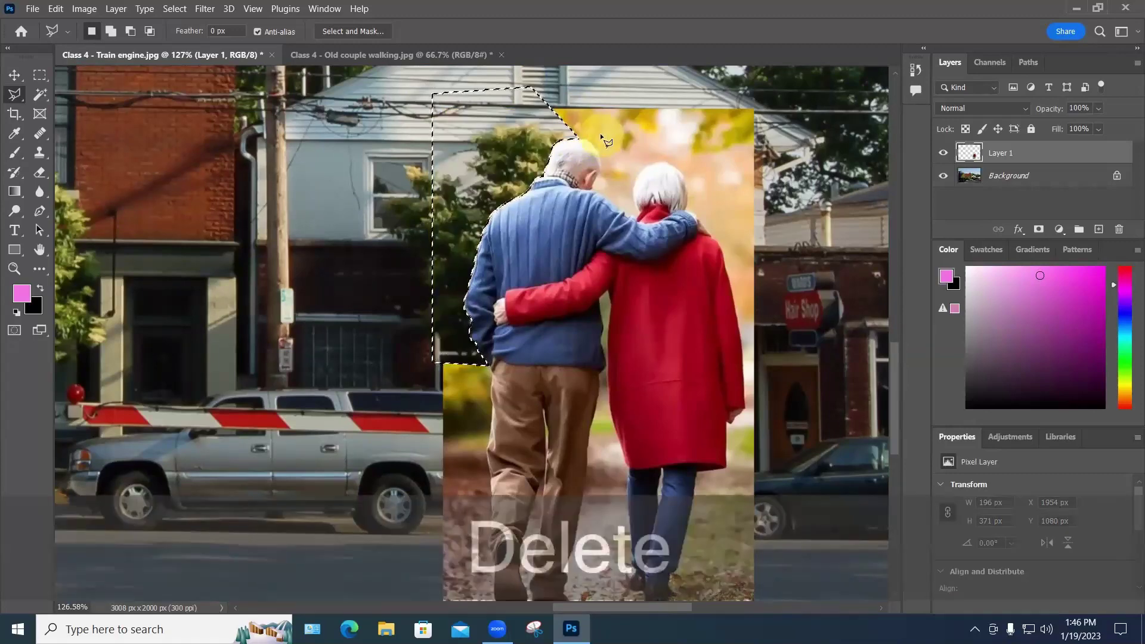
{"action": "key", "text": "ctrl+d"}
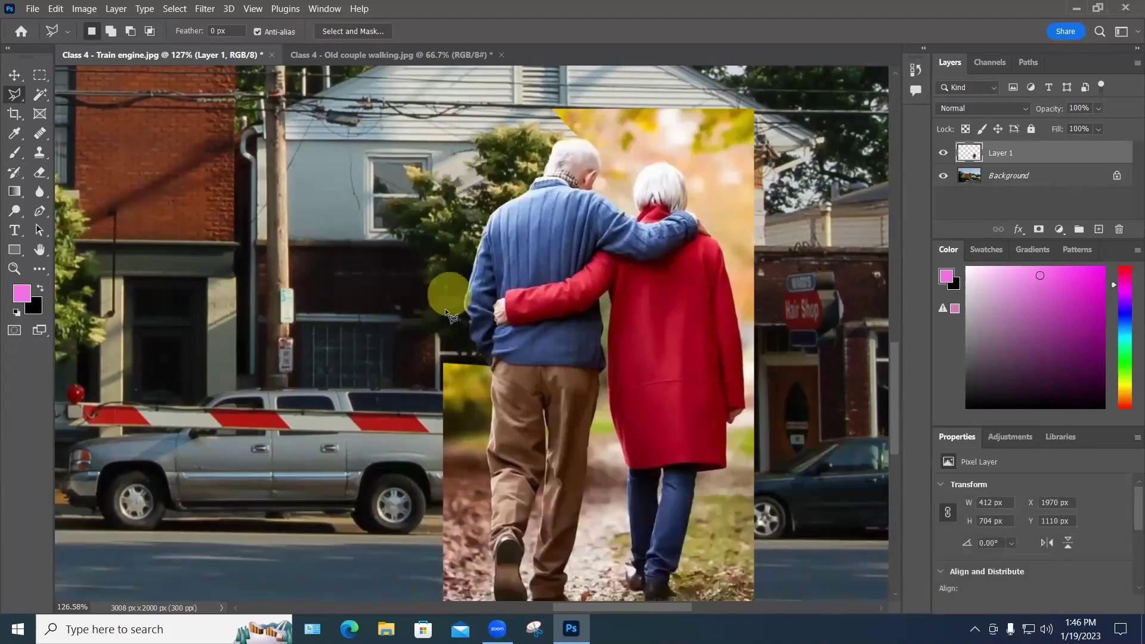
Step: Trace outline points down the man's trouser edge and along the bottom of his boot
{"action": "scroll", "coordinate": [485, 370], "scroll_direction": "up", "scroll_amount": 5}
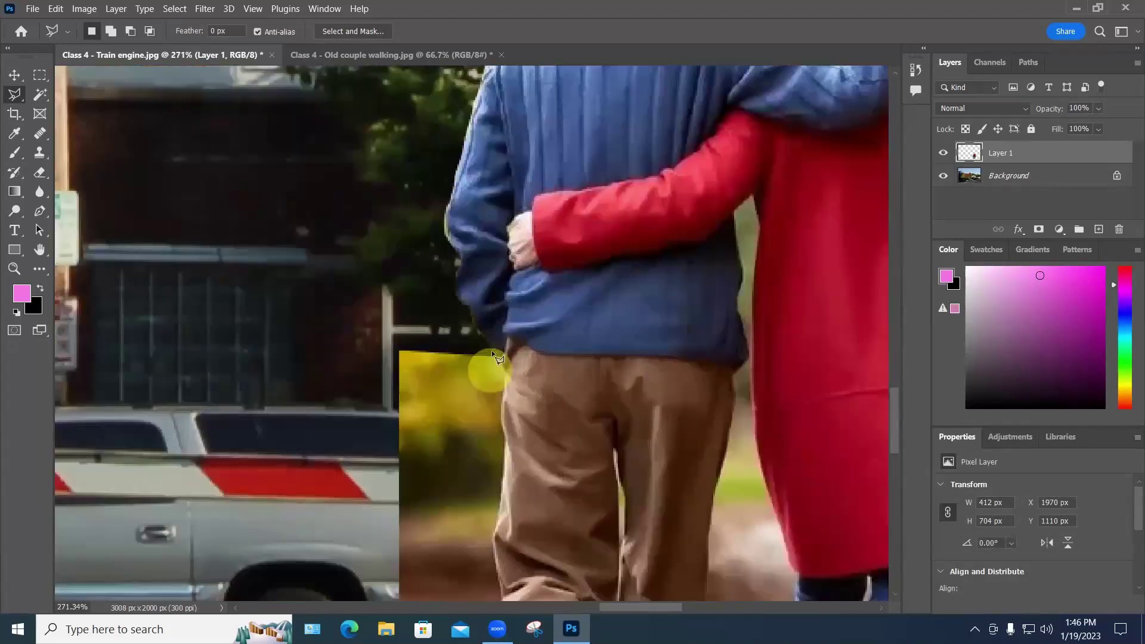
{"action": "scroll", "coordinate": [491, 350], "scroll_direction": "up", "scroll_amount": 1}
{"action": "left_click", "coordinate": [508, 373]}
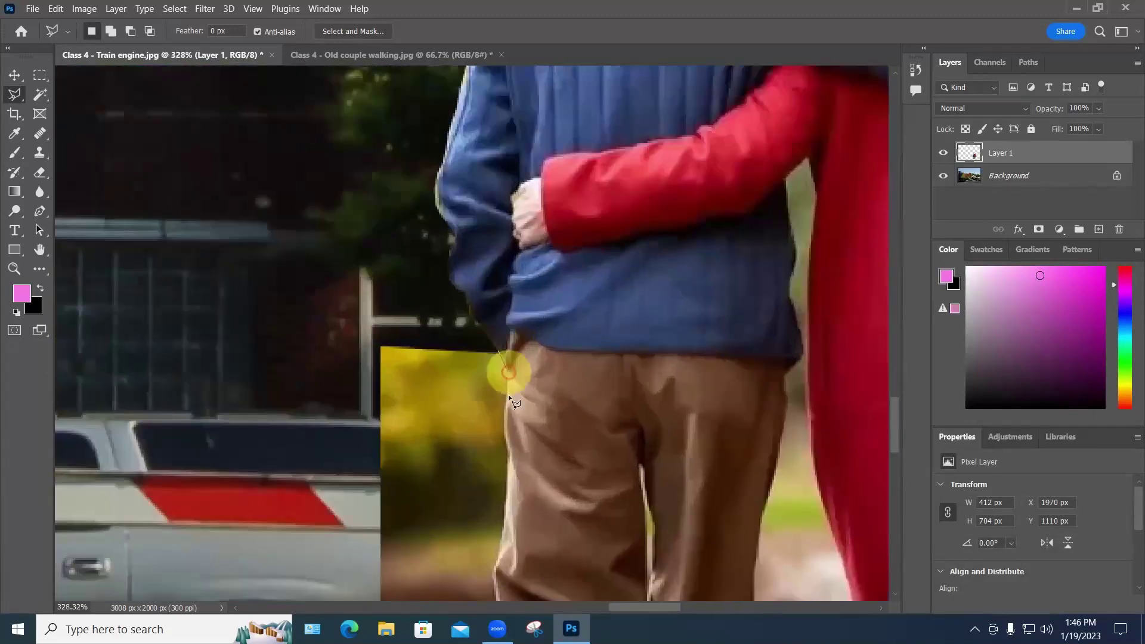
{"action": "left_click", "coordinate": [506, 429]}
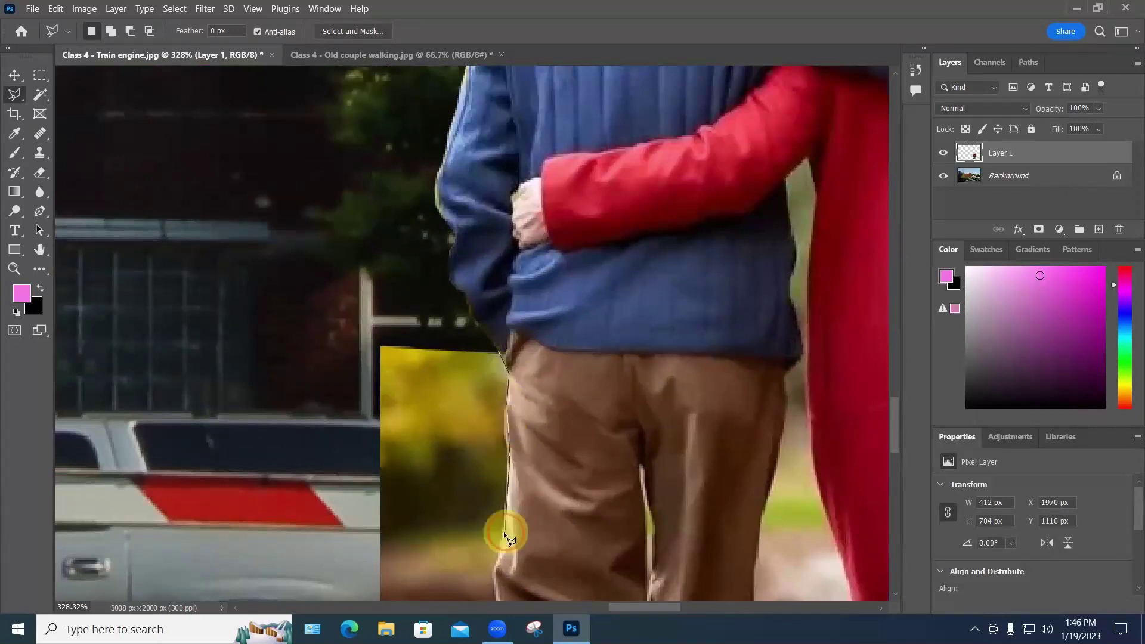
{"action": "left_click_drag", "start_coordinate": [496, 564], "coordinate": [498, 126]}
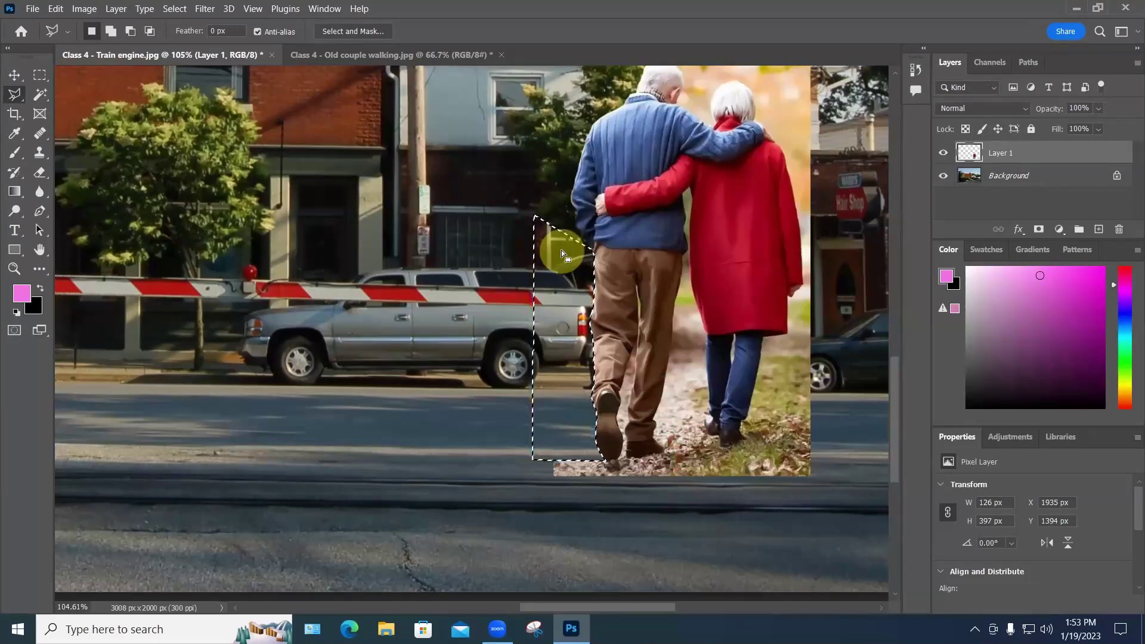
{"action": "scroll", "coordinate": [561, 249], "scroll_direction": "up", "scroll_amount": 3}
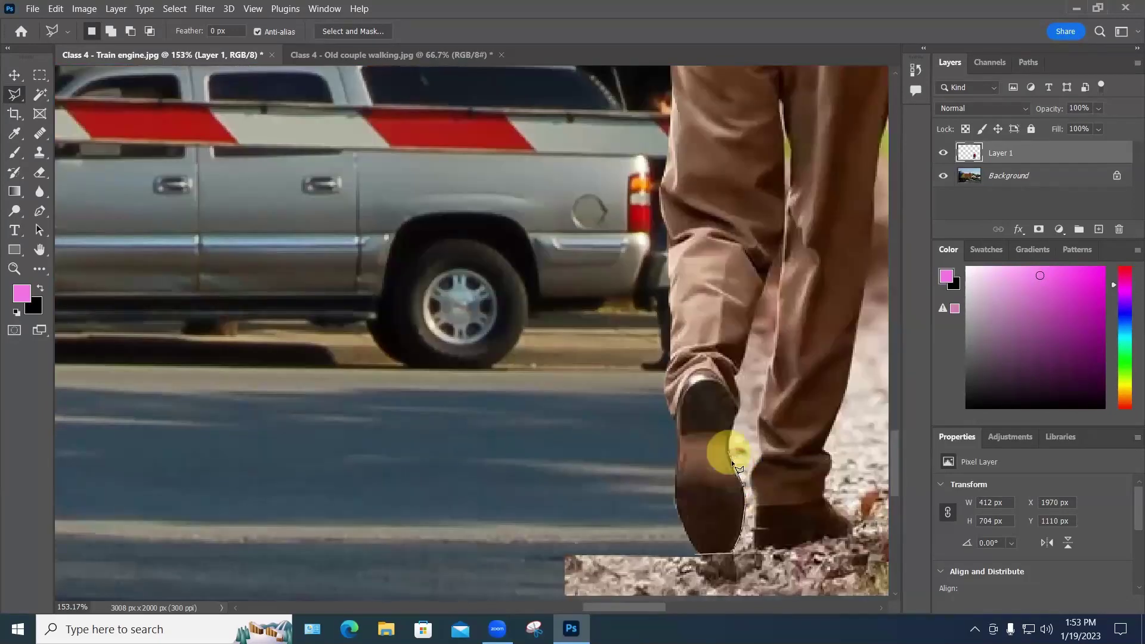
{"action": "left_click", "coordinate": [734, 424]}
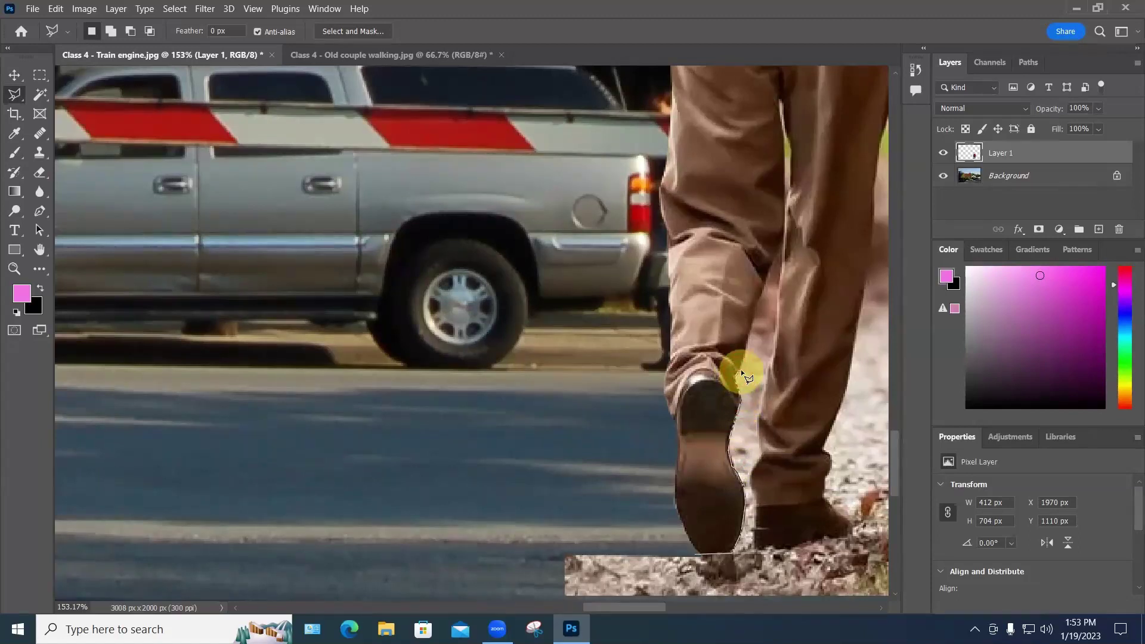
{"action": "mouse_move", "coordinate": [759, 300]}
{"action": "left_mouse_down"}
{"action": "mouse_move", "coordinate": [783, 248]}
{"action": "mouse_move", "coordinate": [784, 152]}
{"action": "left_mouse_up"}
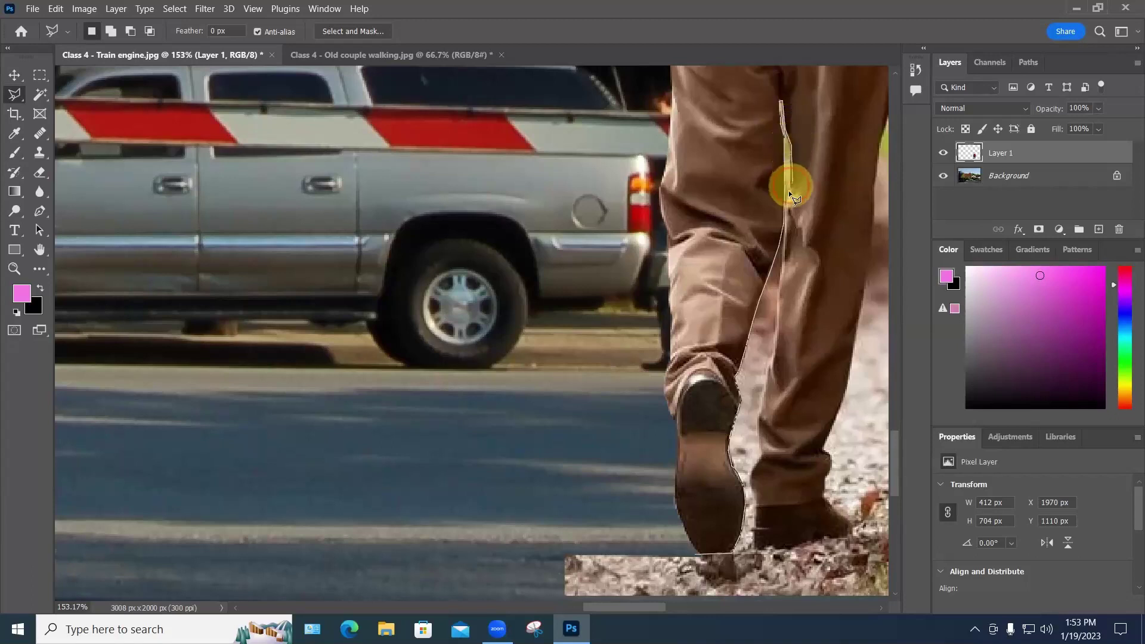
{"action": "left_click_drag", "start_coordinate": [786, 231], "coordinate": [774, 350]}
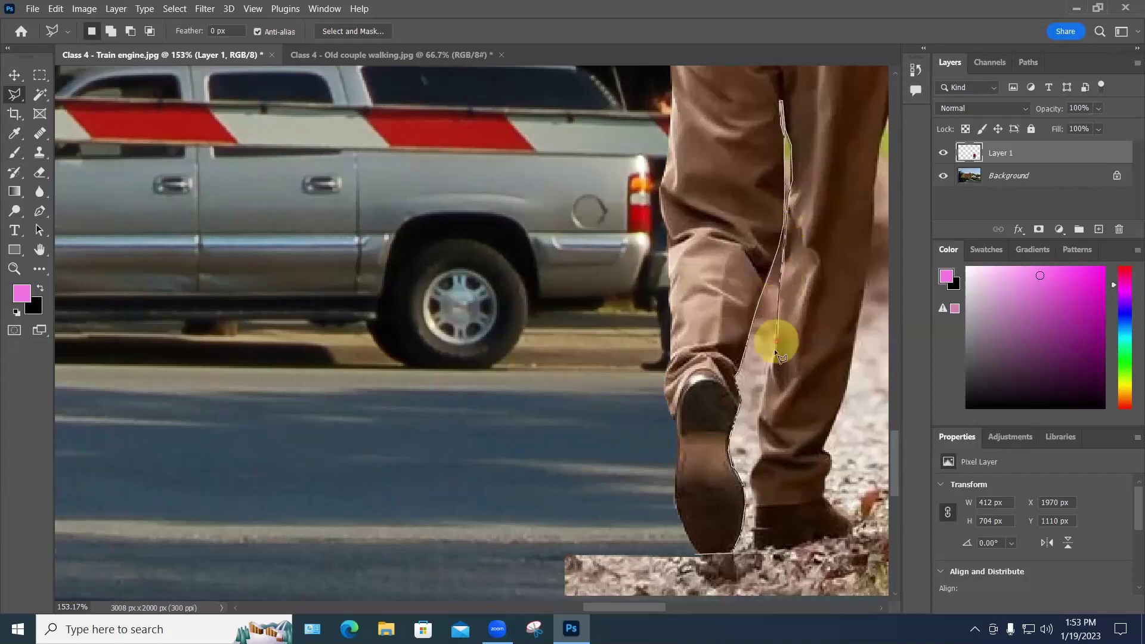
{"action": "left_click", "coordinate": [764, 399]}
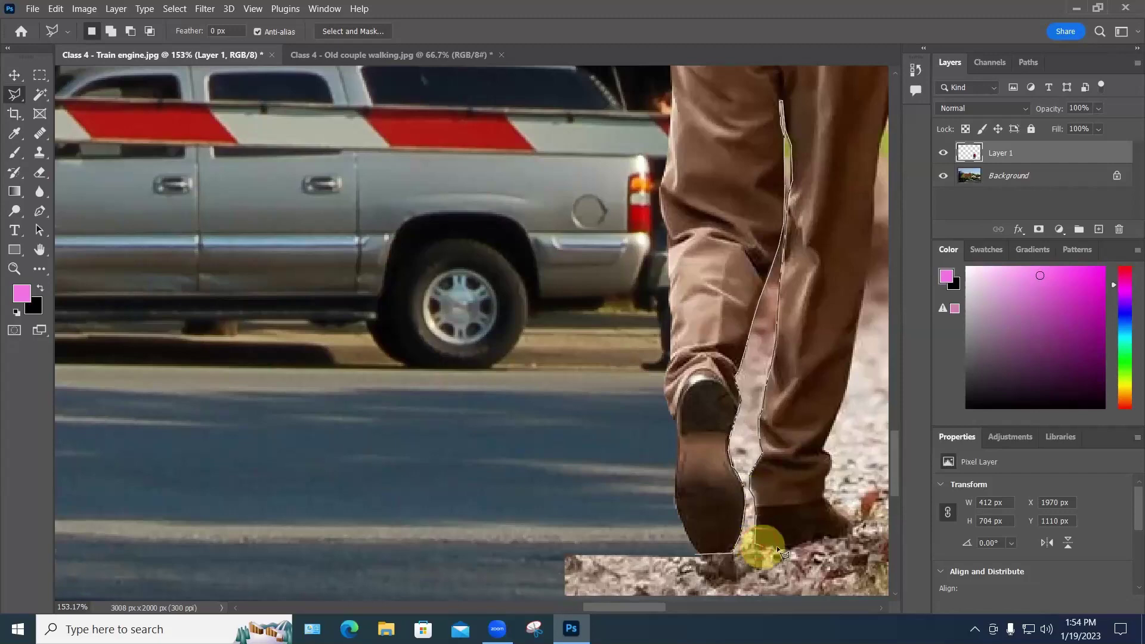
{"action": "left_click", "coordinate": [800, 540]}
{"action": "left_click", "coordinate": [850, 536]}
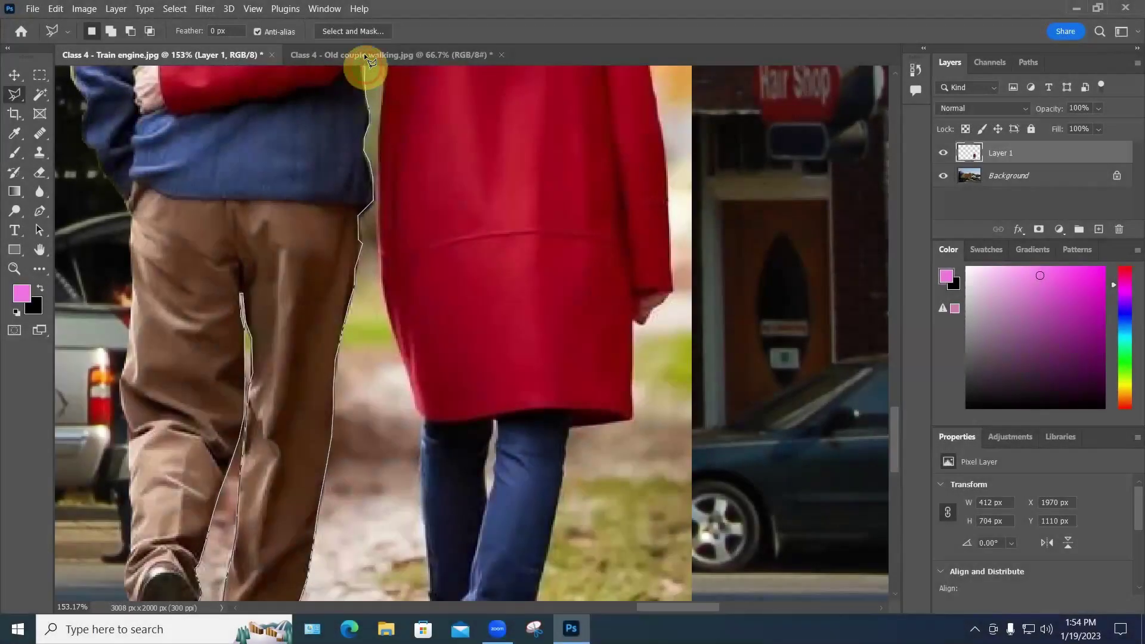
Step: Zoom in, drop the misplaced point, and extend the outline along the coat, shoe and gravel edge
{"action": "scroll", "coordinate": [364, 67], "scroll_direction": "up", "scroll_amount": 3}
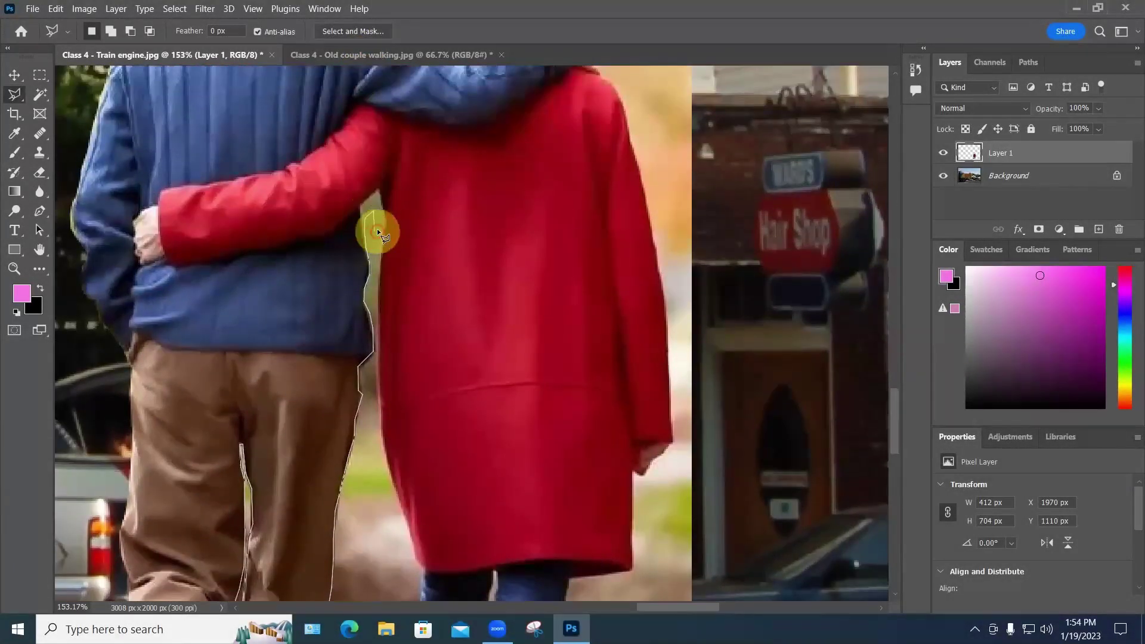
{"action": "key", "text": "ctrl+plus"}
{"action": "key", "text": "ctrl+plus"}
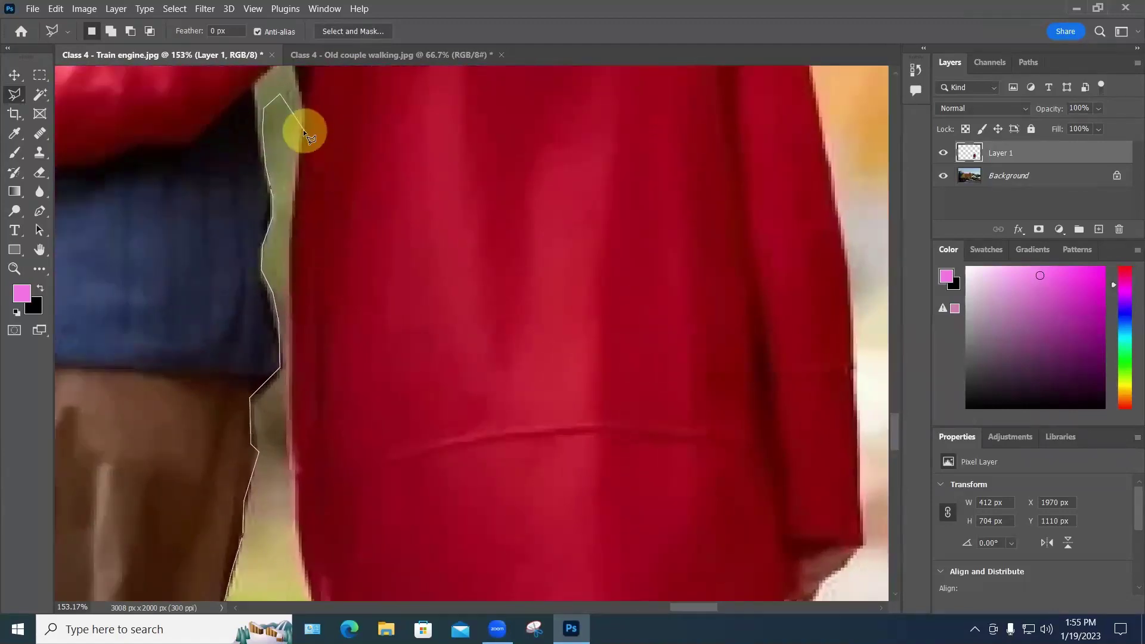
{"action": "key", "text": "BackSpace"}
{"action": "key", "text": "BackSpace"}
{"action": "key", "text": "BackSpace"}
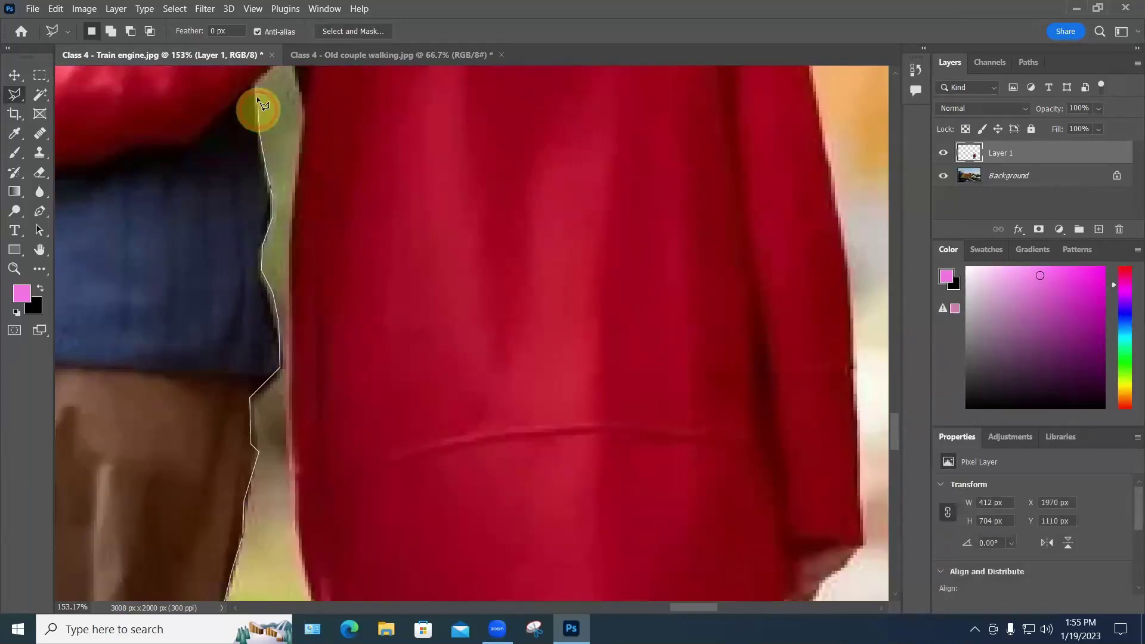
{"action": "left_click", "coordinate": [254, 84]}
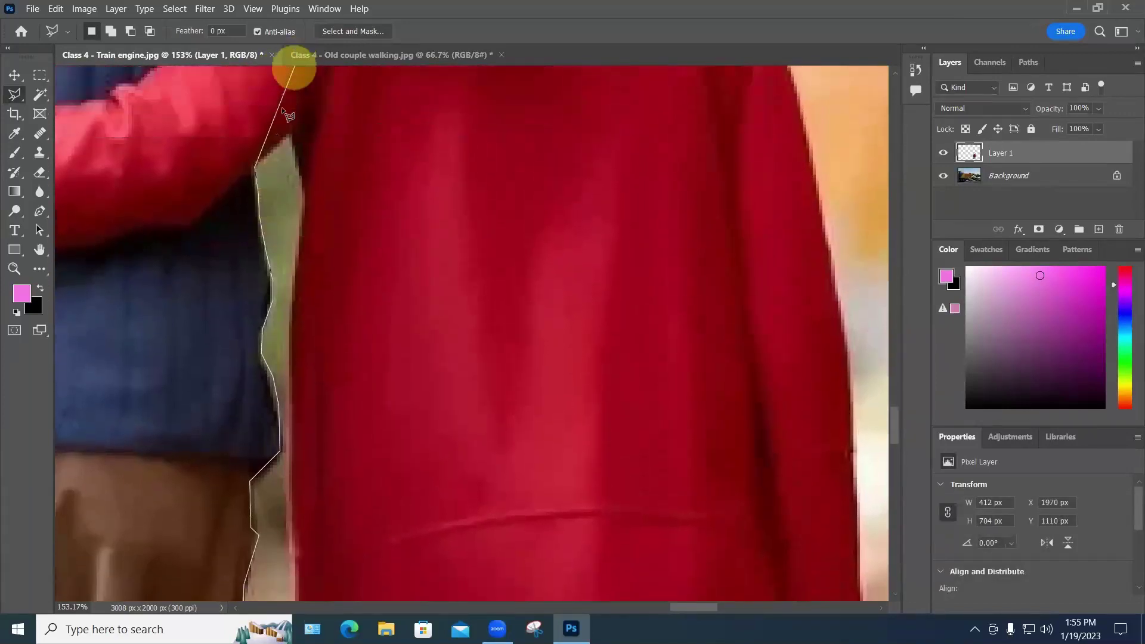
{"action": "left_click", "coordinate": [290, 145]}
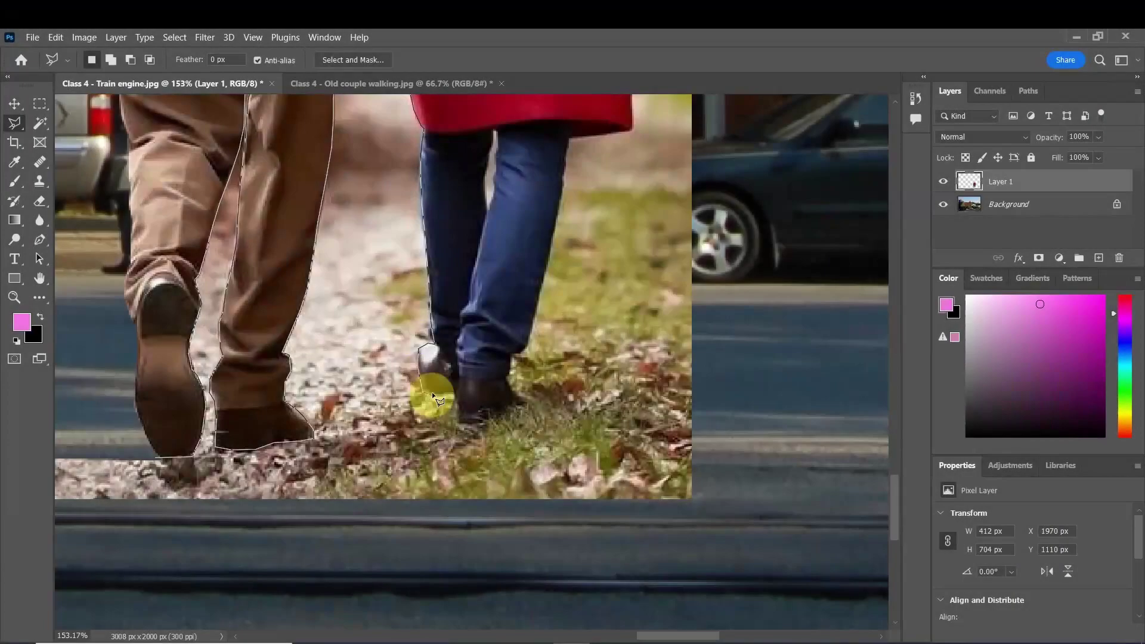
{"action": "left_click", "coordinate": [432, 392]}
{"action": "left_click", "coordinate": [425, 528]}
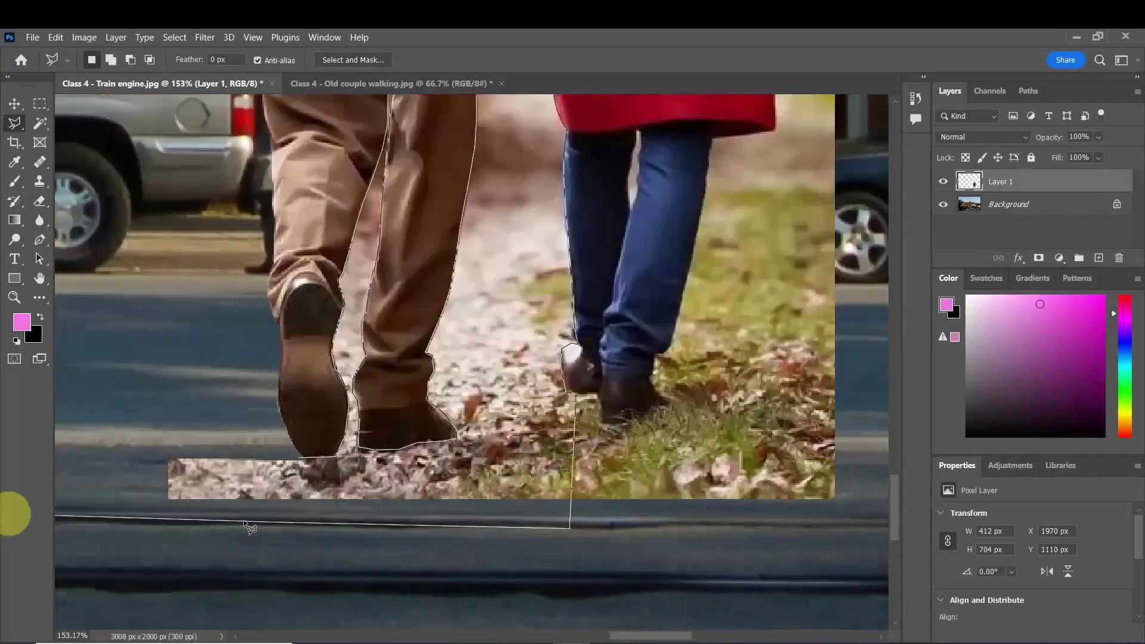
{"action": "left_click", "coordinate": [428, 521]}
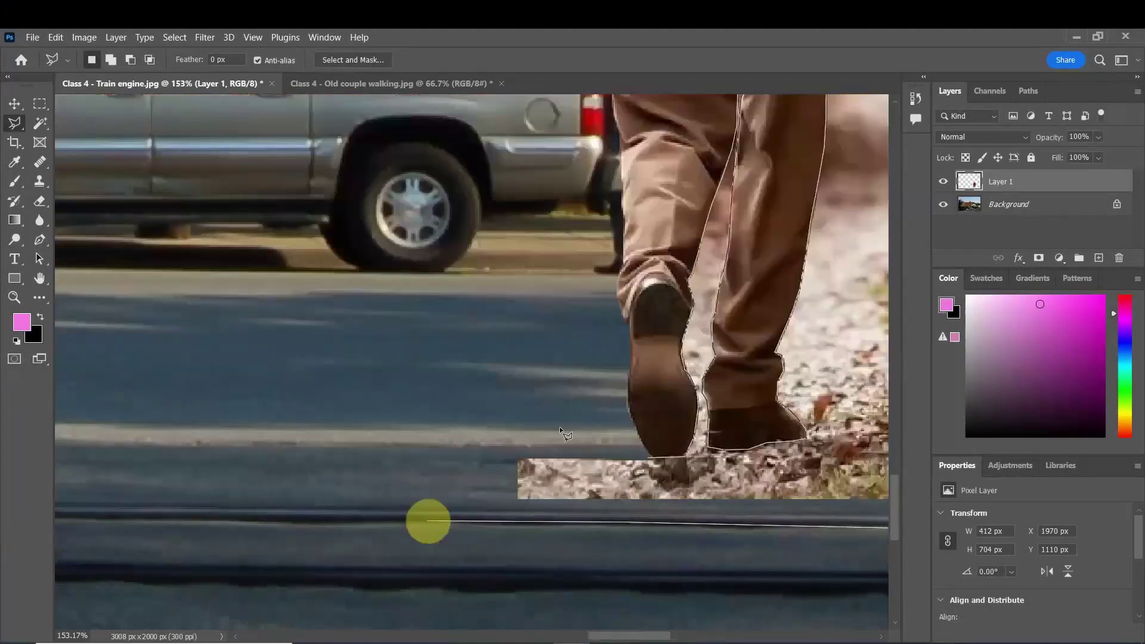
Step: Close the outline around the gravel patch, delete it, and deselect
{"action": "left_click", "coordinate": [468, 435]}
{"action": "double_click", "coordinate": [634, 431]}
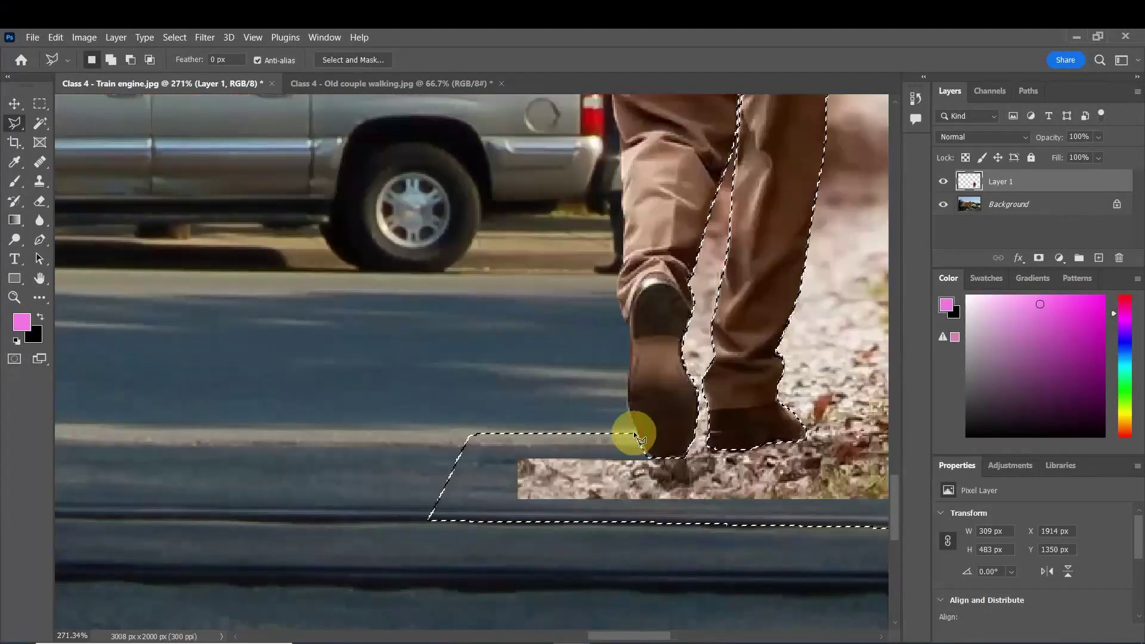
{"action": "key", "text": "Delete"}
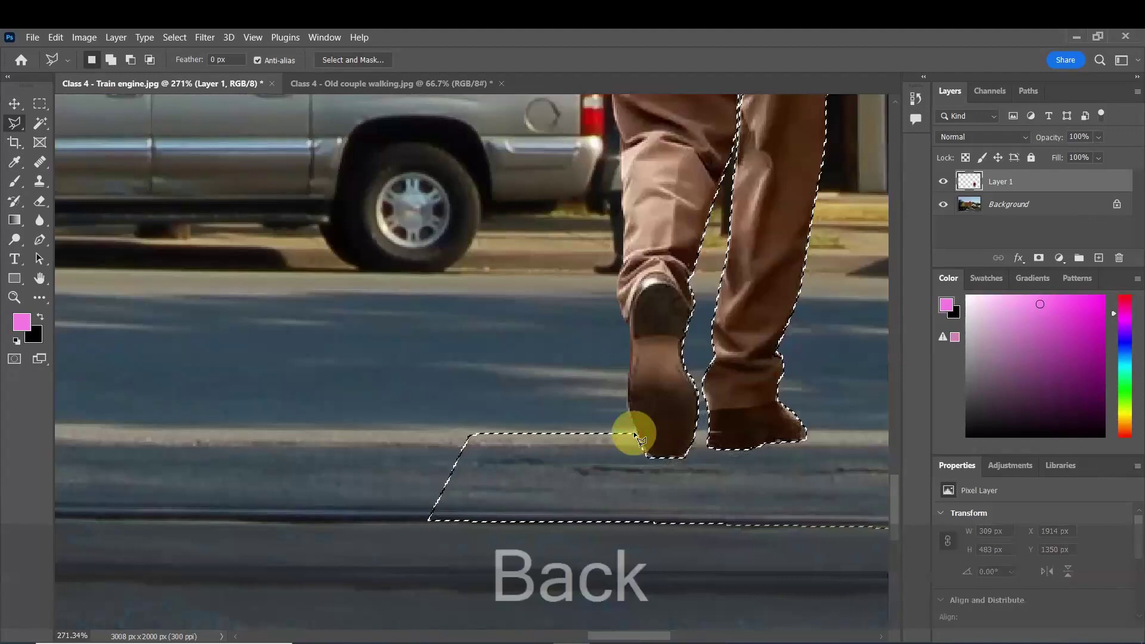
{"action": "key", "text": "ctrl+d"}
{"action": "scroll", "coordinate": [633, 431], "scroll_direction": "down", "scroll_amount": 5}
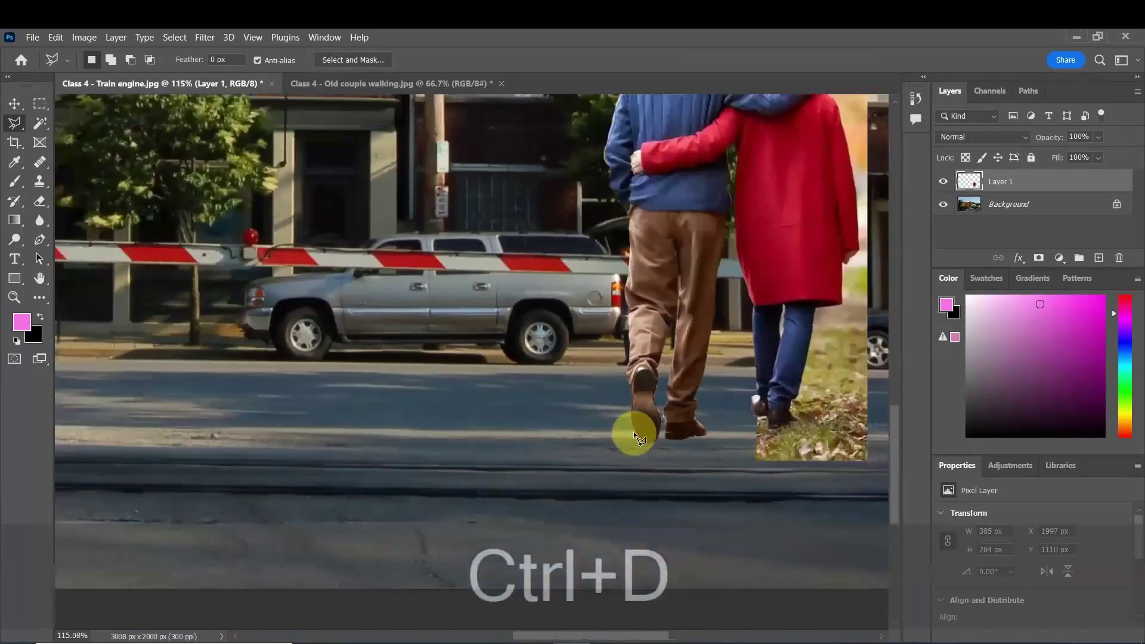
{"action": "scroll", "coordinate": [634, 432], "scroll_direction": "down", "scroll_amount": 1}
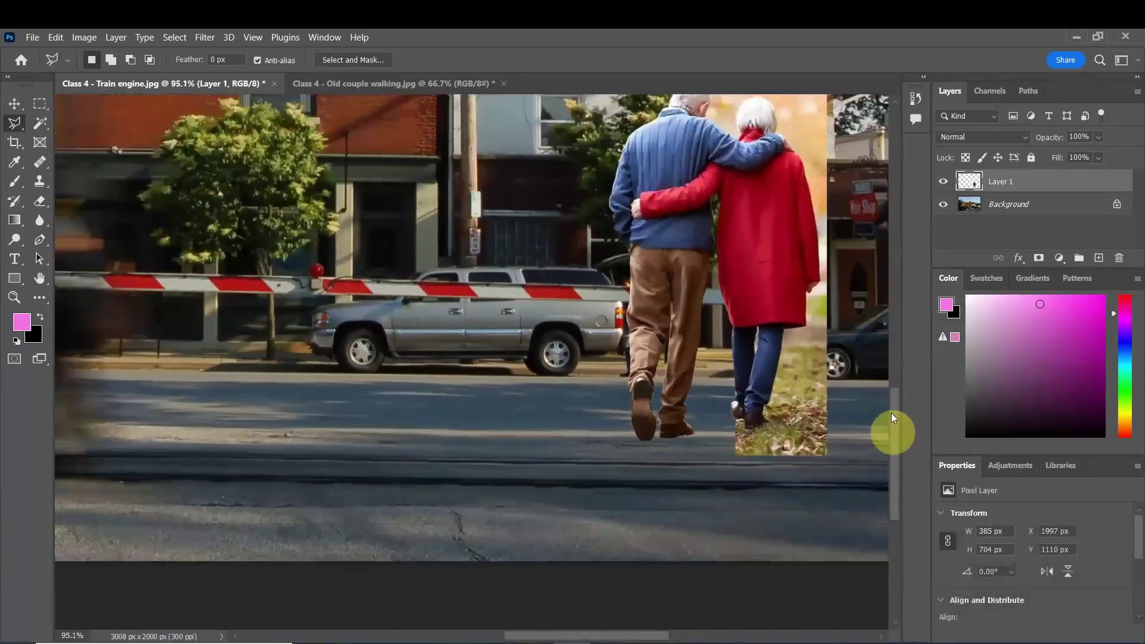
Step: Outline the light background sliver below the red coat's hem between the woman's legs, delete it, and deselect
{"action": "scroll", "coordinate": [883, 424], "scroll_direction": "up", "scroll_amount": 1}
{"action": "scroll", "coordinate": [752, 415], "scroll_direction": "up", "scroll_amount": 5}
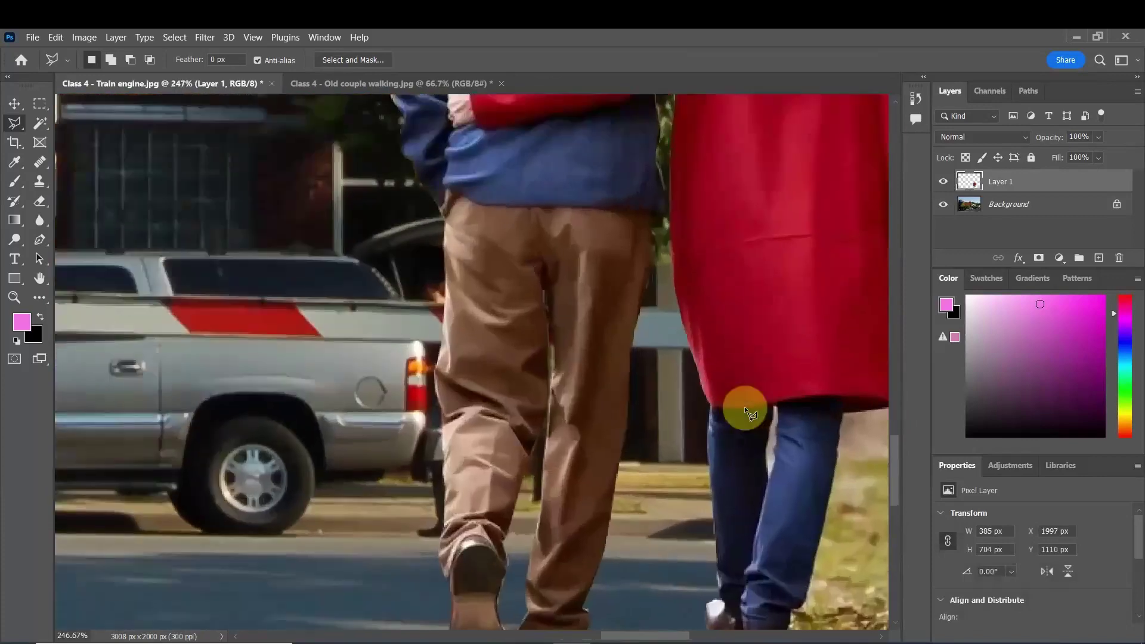
{"action": "scroll", "coordinate": [746, 412], "scroll_direction": "up", "scroll_amount": 2}
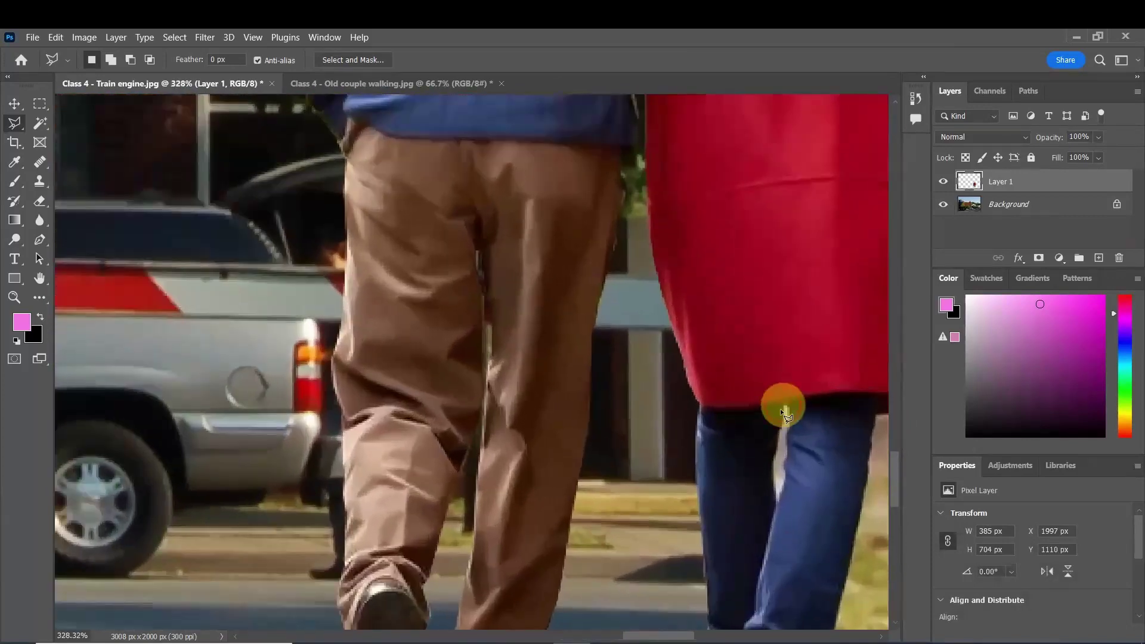
{"action": "left_click", "coordinate": [785, 411]}
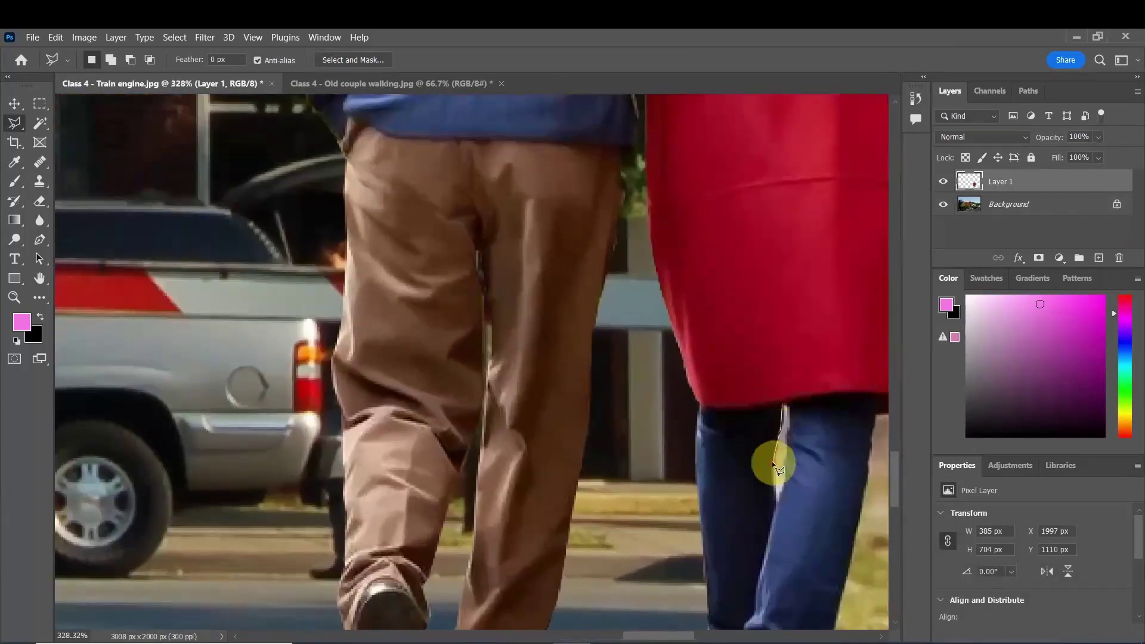
{"action": "left_click", "coordinate": [782, 483]}
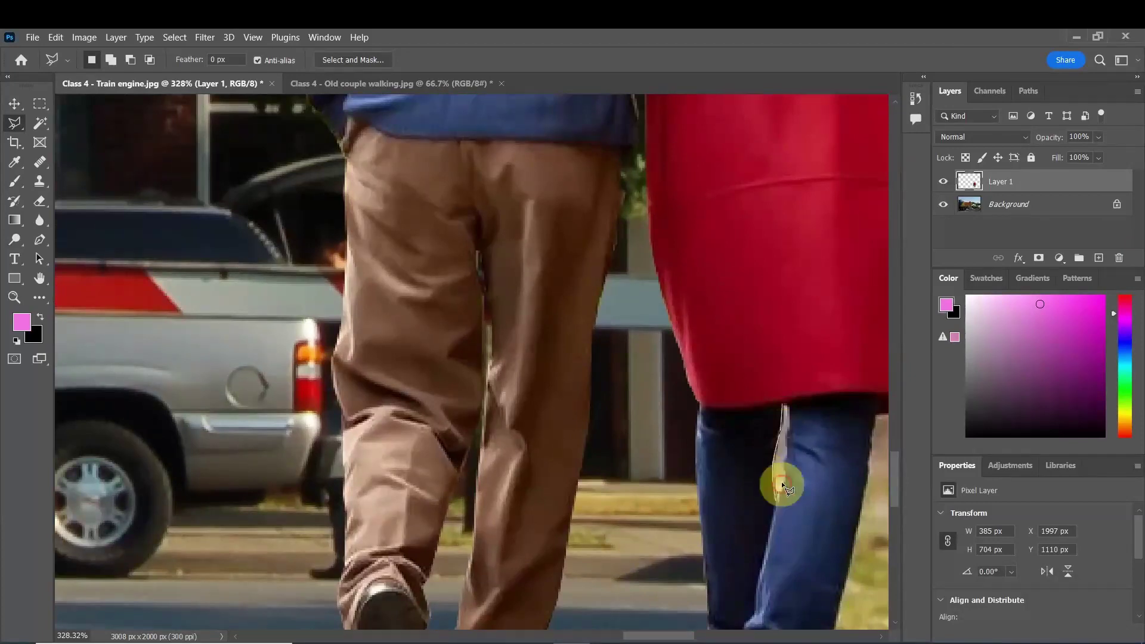
{"action": "left_click", "coordinate": [789, 451]}
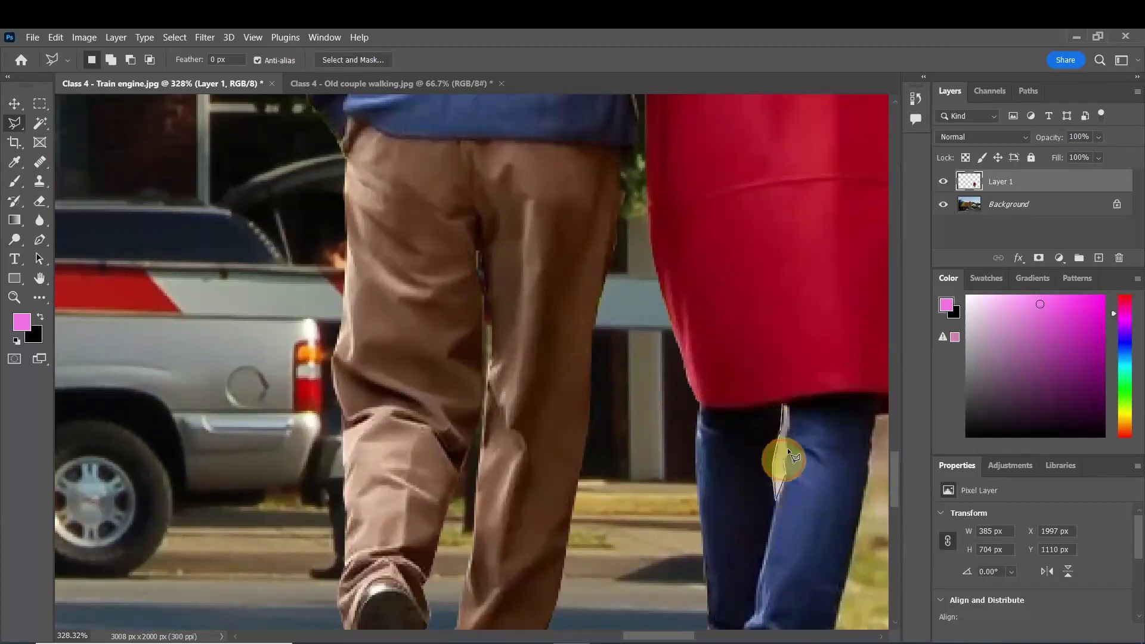
{"action": "left_click", "coordinate": [790, 406]}
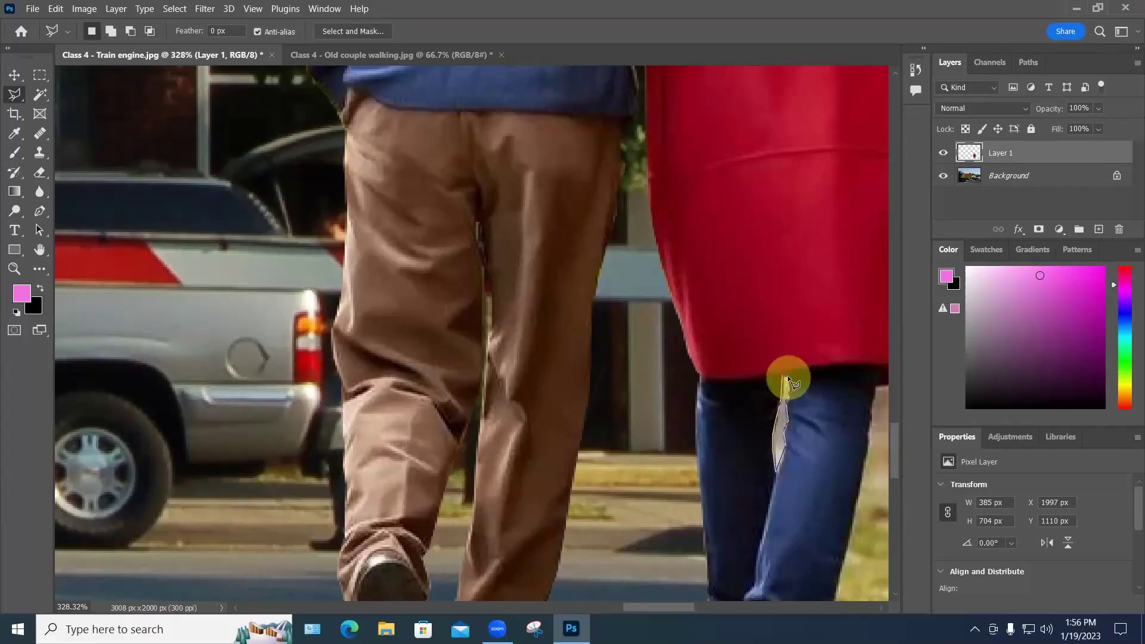
{"action": "left_click", "coordinate": [781, 378]}
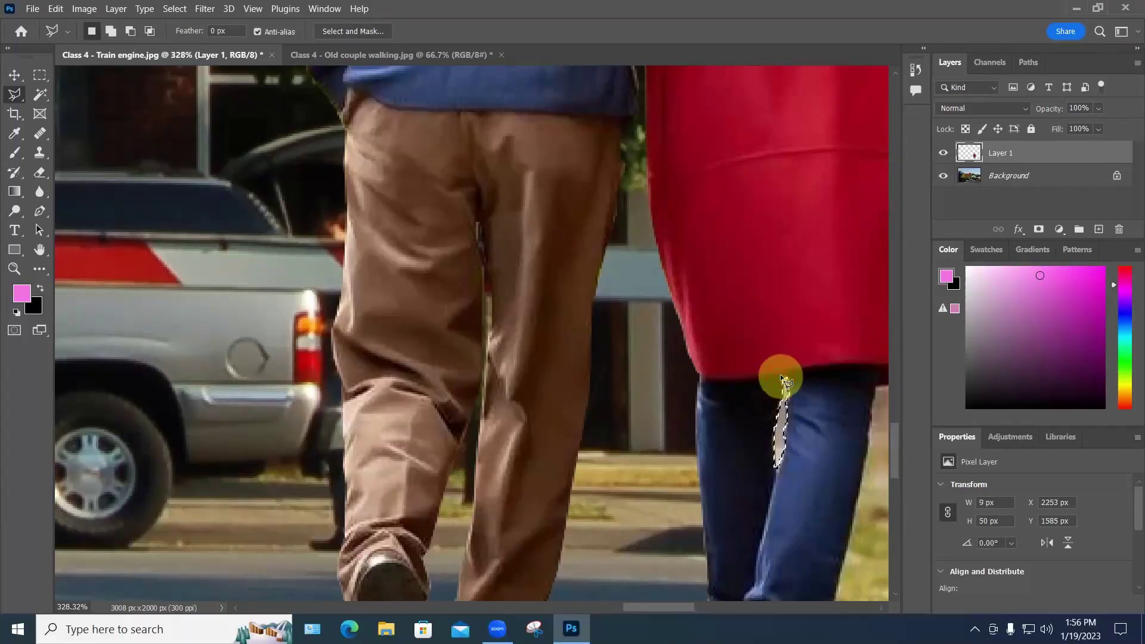
{"action": "key", "text": "ctrl+d"}
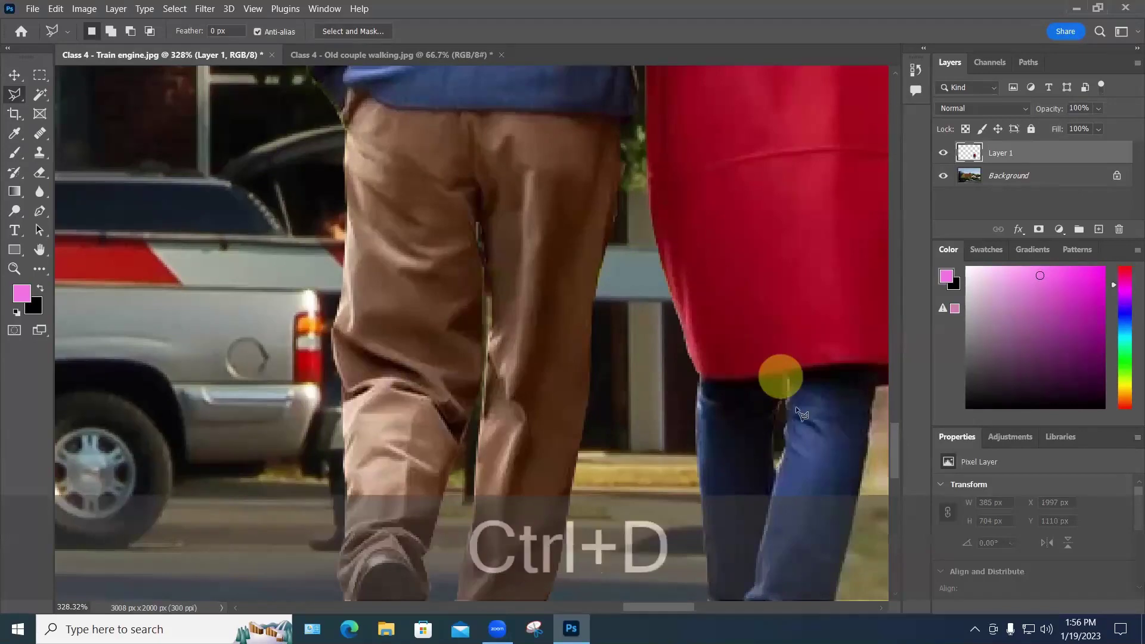
{"action": "scroll", "coordinate": [796, 406], "scroll_direction": "down", "scroll_amount": 5}
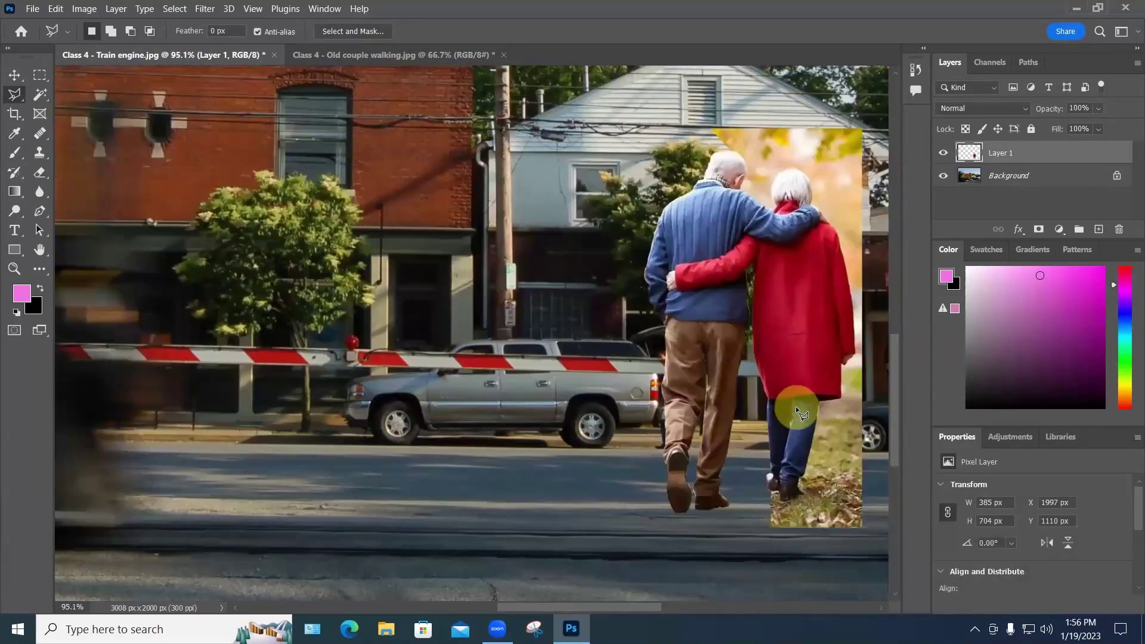
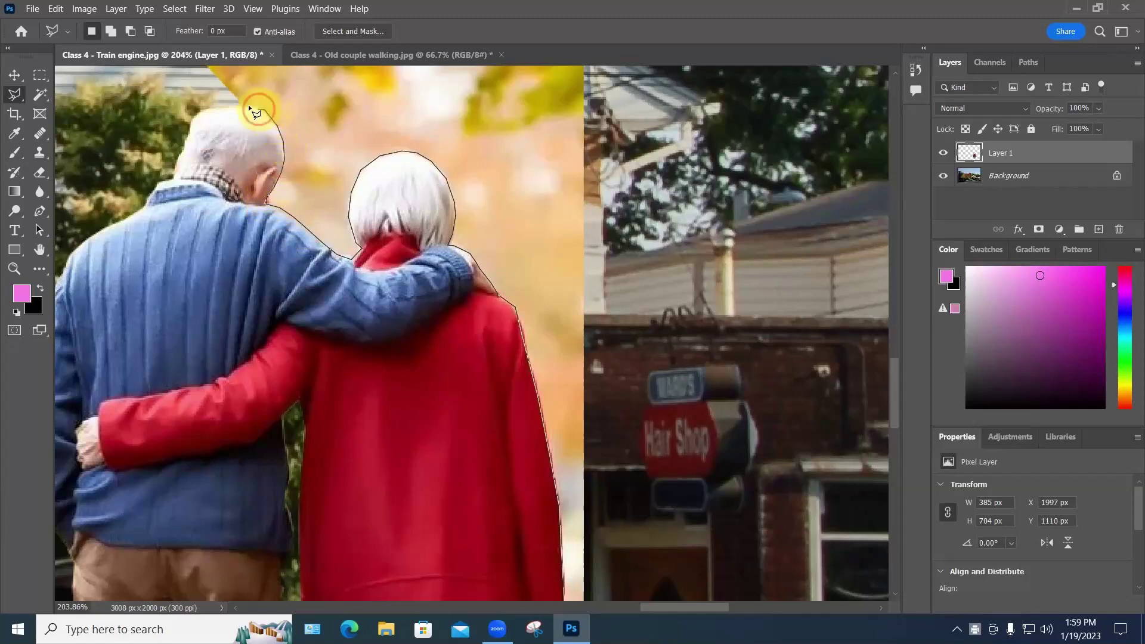
Step: Close a Polygonal Lasso outline around the leftover grass patch beneath the couple's feet
{"action": "scroll", "coordinate": [237, 97], "scroll_direction": "up", "scroll_amount": 5}
{"action": "left_click", "coordinate": [214, 339]}
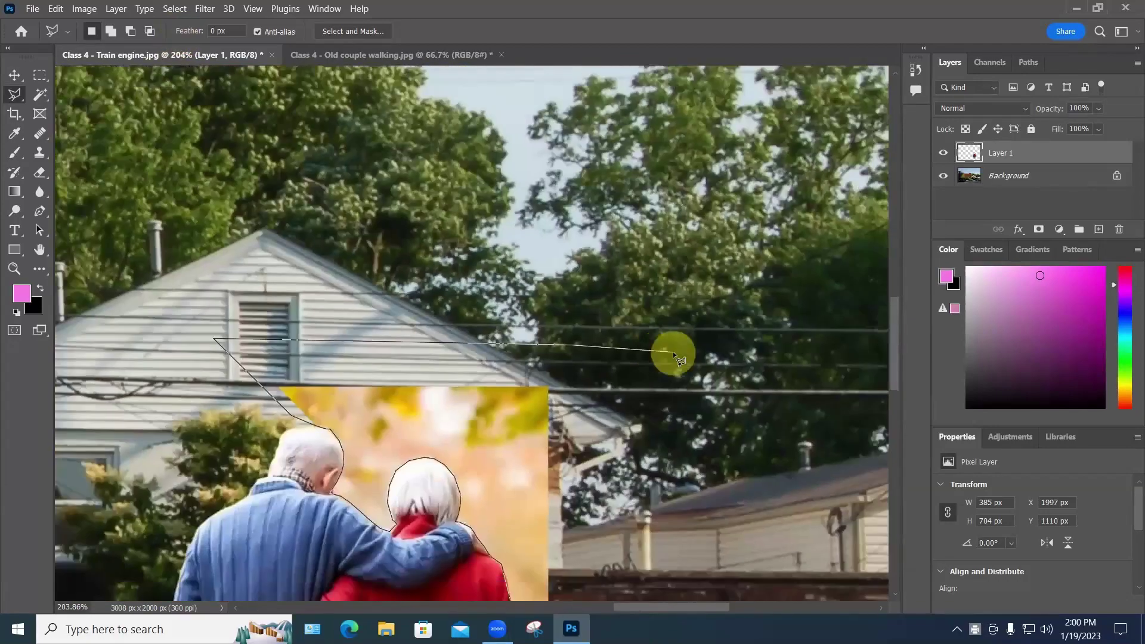
{"action": "scroll", "coordinate": [673, 352], "scroll_direction": "down", "scroll_amount": 3}
{"action": "left_click", "coordinate": [545, 521]}
{"action": "scroll", "coordinate": [545, 521], "scroll_direction": "down", "scroll_amount": 5}
{"action": "left_click", "coordinate": [540, 508]}
{"action": "left_click", "coordinate": [389, 498]}
{"action": "double_click", "coordinate": [389, 431]}
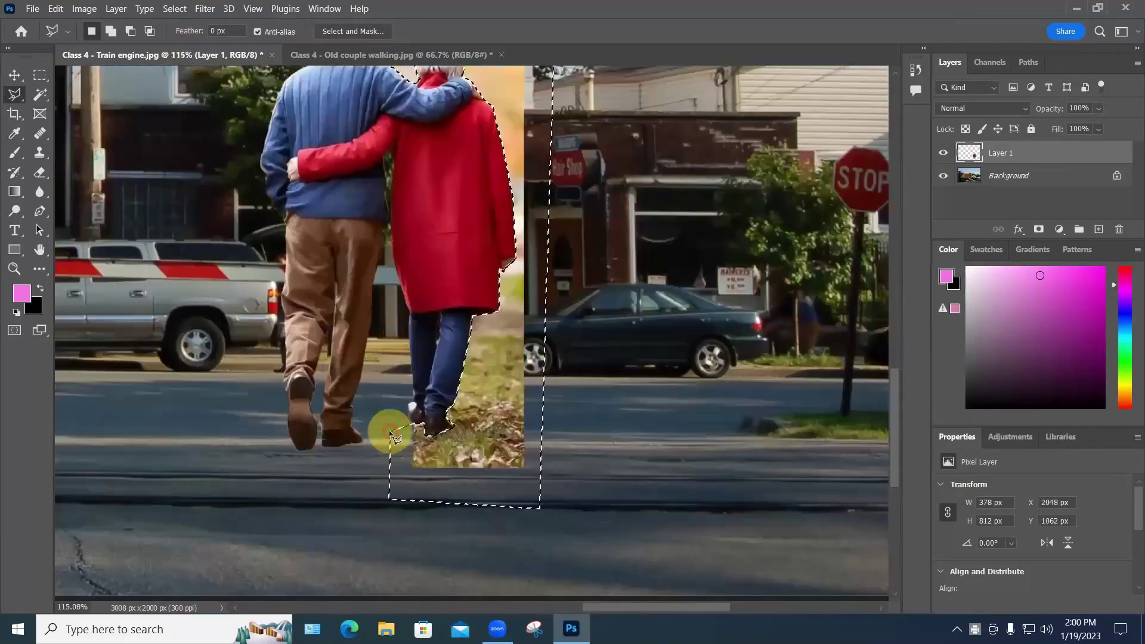
Step: Delete the selected grass and leaves, deselect, and fit the whole image on screen
{"action": "key", "text": "Delete"}
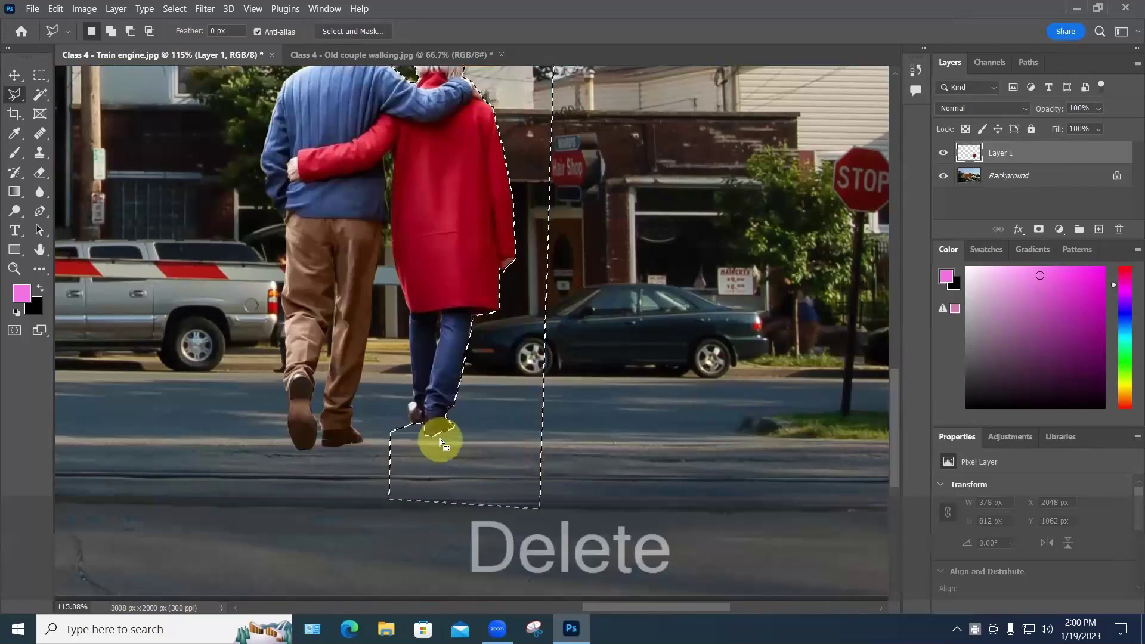
{"action": "key", "text": "ctrl+d"}
{"action": "scroll", "coordinate": [874, 432], "scroll_direction": "up", "scroll_amount": 3}
{"action": "key", "text": "ctrl+0"}
{"action": "key", "text": "v"}
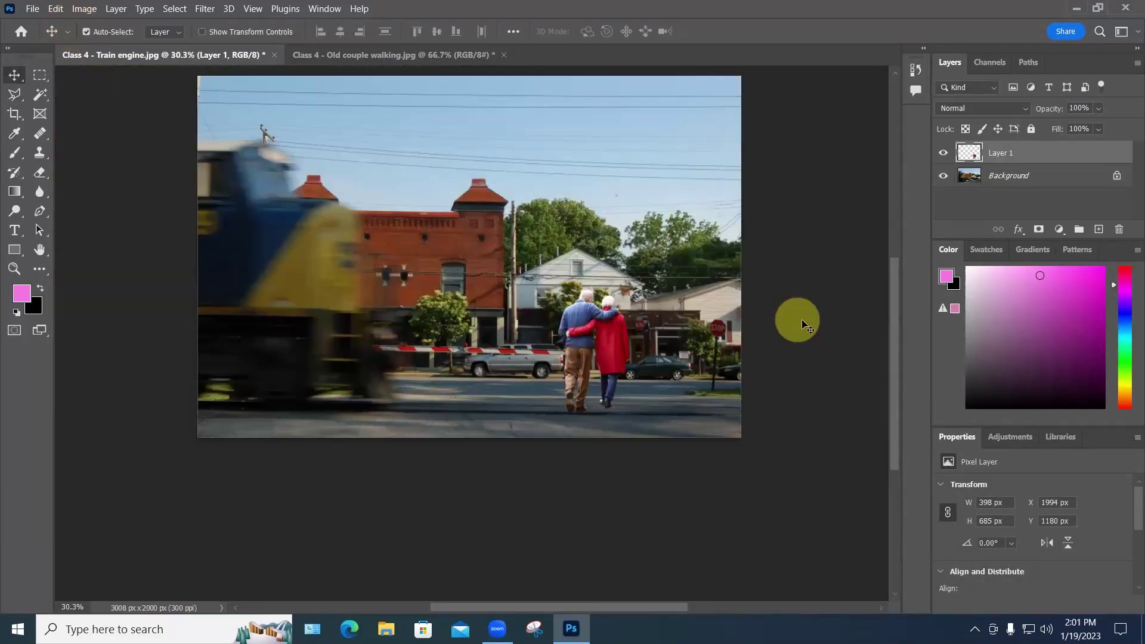
Step: Drag the couple on Layer 1 up and right onto the road near the parked cars
{"action": "scroll", "coordinate": [590, 335], "scroll_direction": "up", "scroll_amount": 1}
{"action": "scroll", "coordinate": [589, 335], "scroll_direction": "down", "scroll_amount": 1}
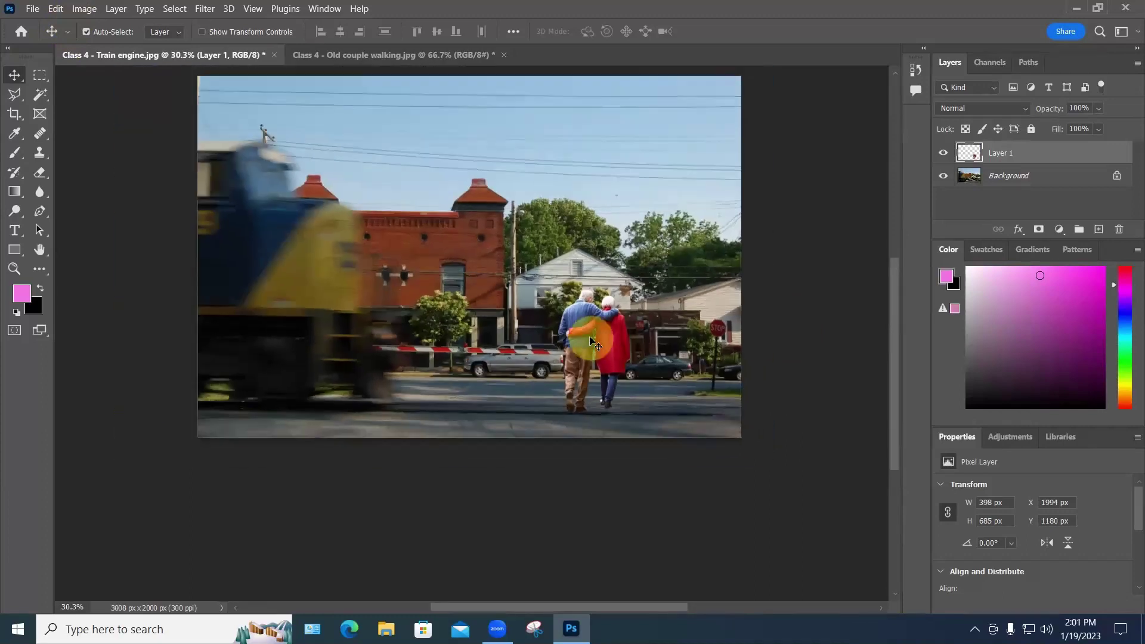
{"action": "scroll", "coordinate": [590, 335], "scroll_direction": "down", "scroll_amount": 1}
{"action": "left_click_drag", "start_coordinate": [589, 336], "coordinate": [566, 340]}
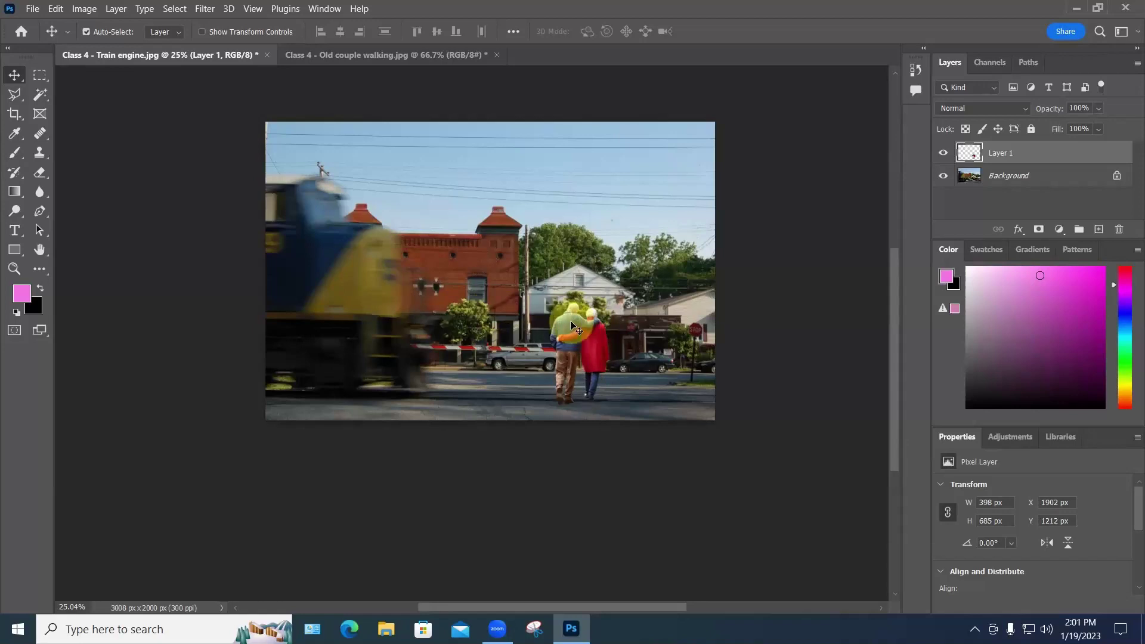
{"action": "left_click_drag", "start_coordinate": [570, 321], "coordinate": [595, 295]}
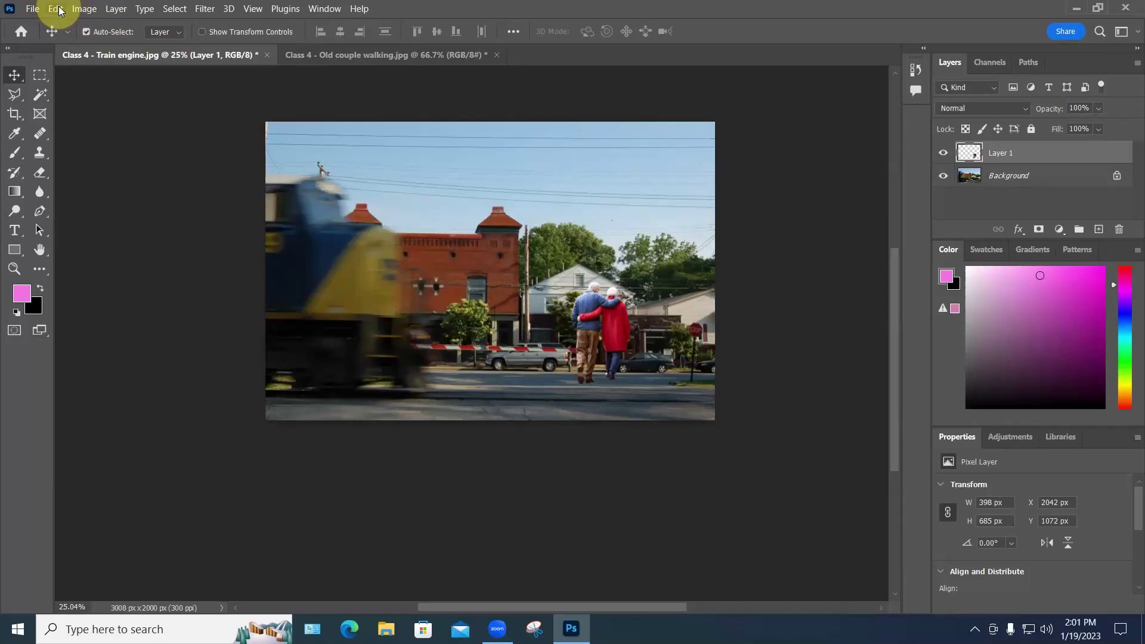
Step: Start an Edit > Transform > Scale on the couple and try a larger size lower down
{"action": "left_click", "coordinate": [84, 9]}
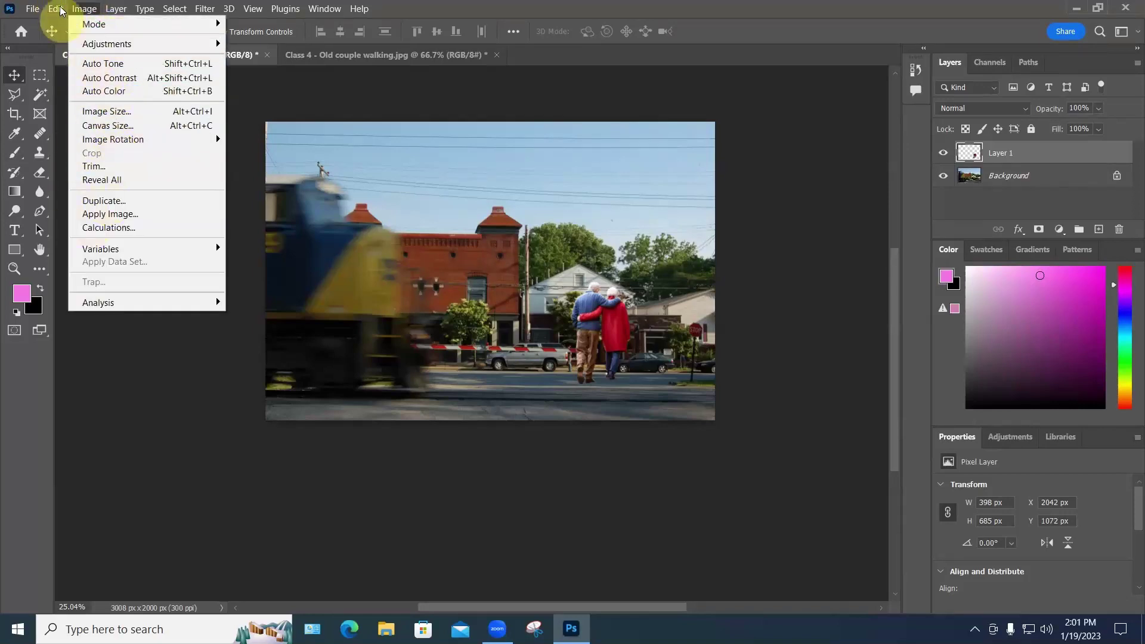
{"action": "mouse_move", "coordinate": [62, 10]}
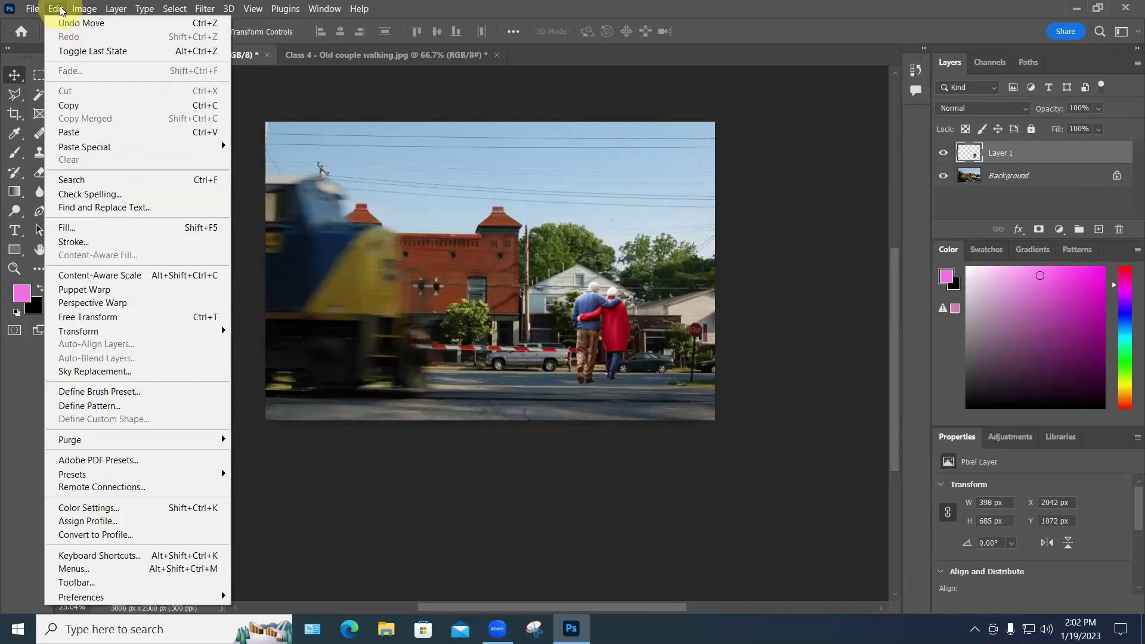
{"action": "left_click", "coordinate": [61, 10]}
{"action": "left_click", "coordinate": [54, 9]}
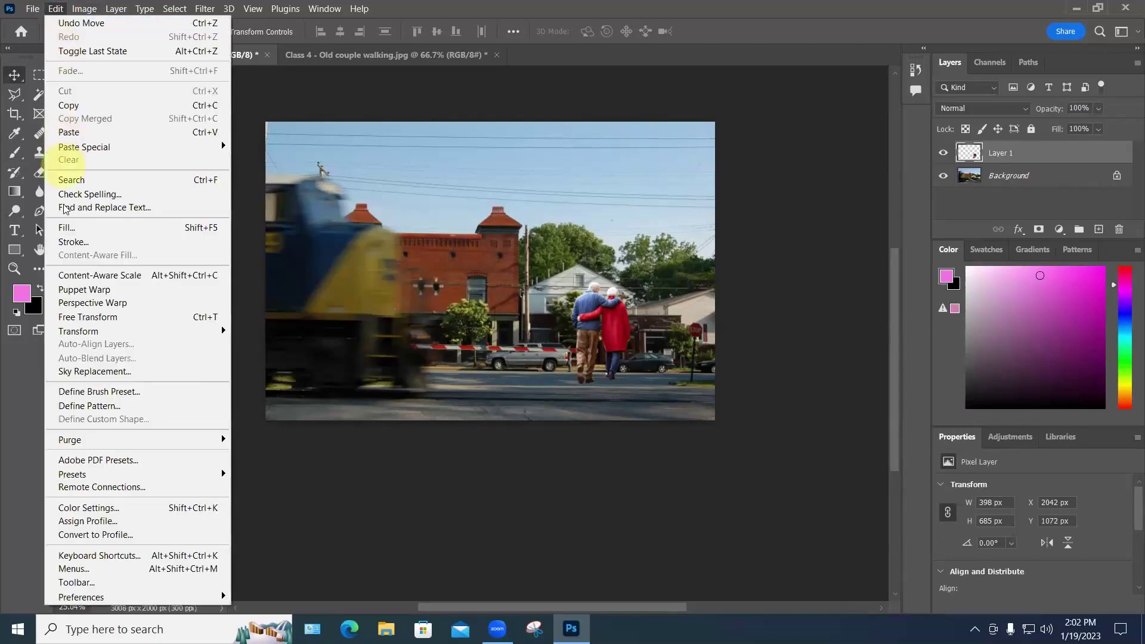
{"action": "mouse_move", "coordinate": [77, 332]}
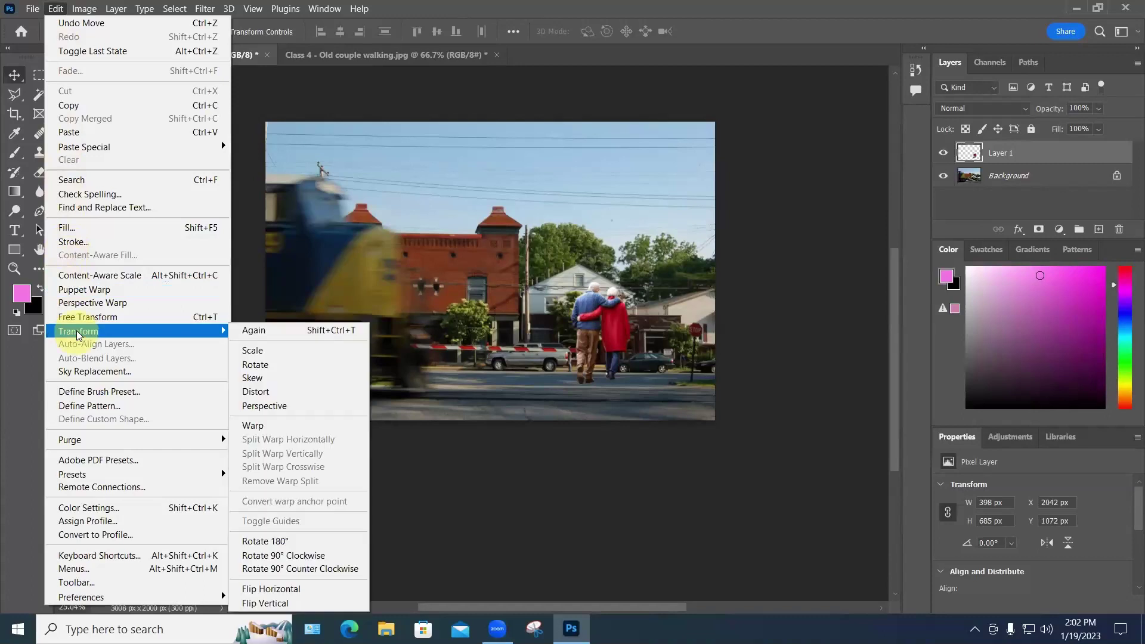
{"action": "left_click", "coordinate": [253, 351]}
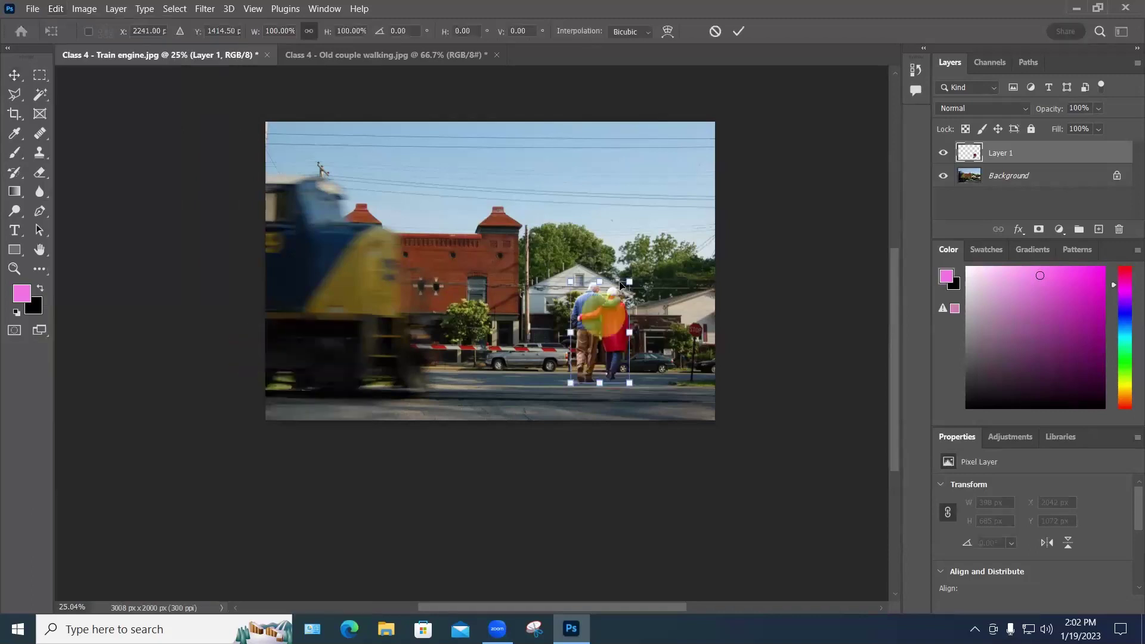
{"action": "left_click_drag", "start_coordinate": [629, 281], "coordinate": [670, 211]}
{"action": "left_click_drag", "start_coordinate": [628, 292], "coordinate": [622, 358]}
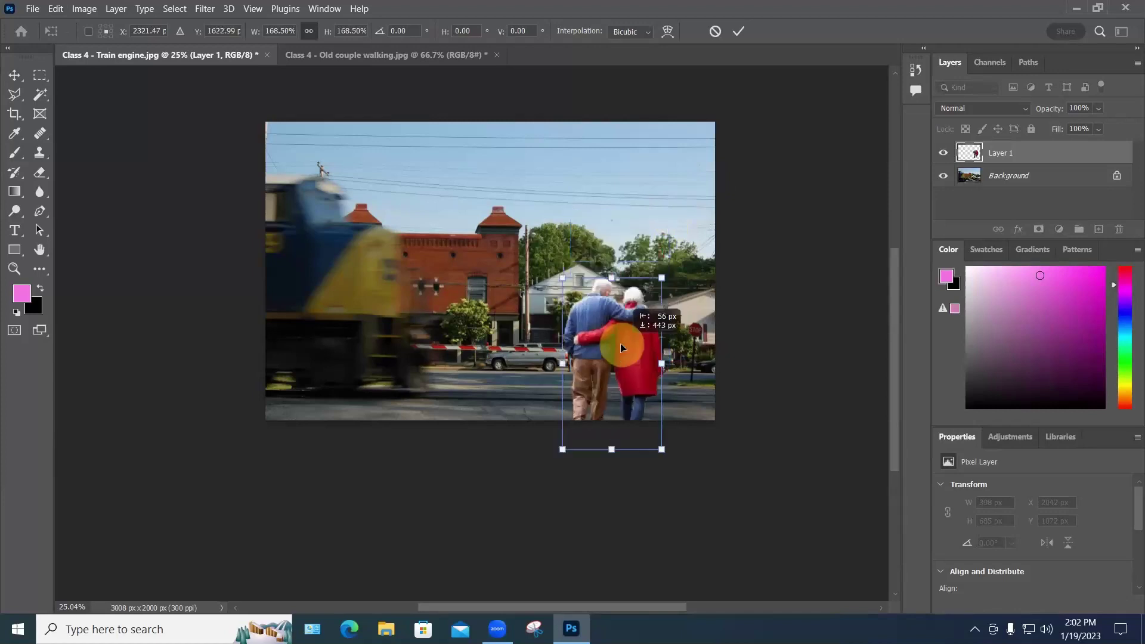
{"action": "left_click_drag", "start_coordinate": [661, 278], "coordinate": [670, 264]}
{"action": "left_click_drag", "start_coordinate": [648, 327], "coordinate": [650, 329]}
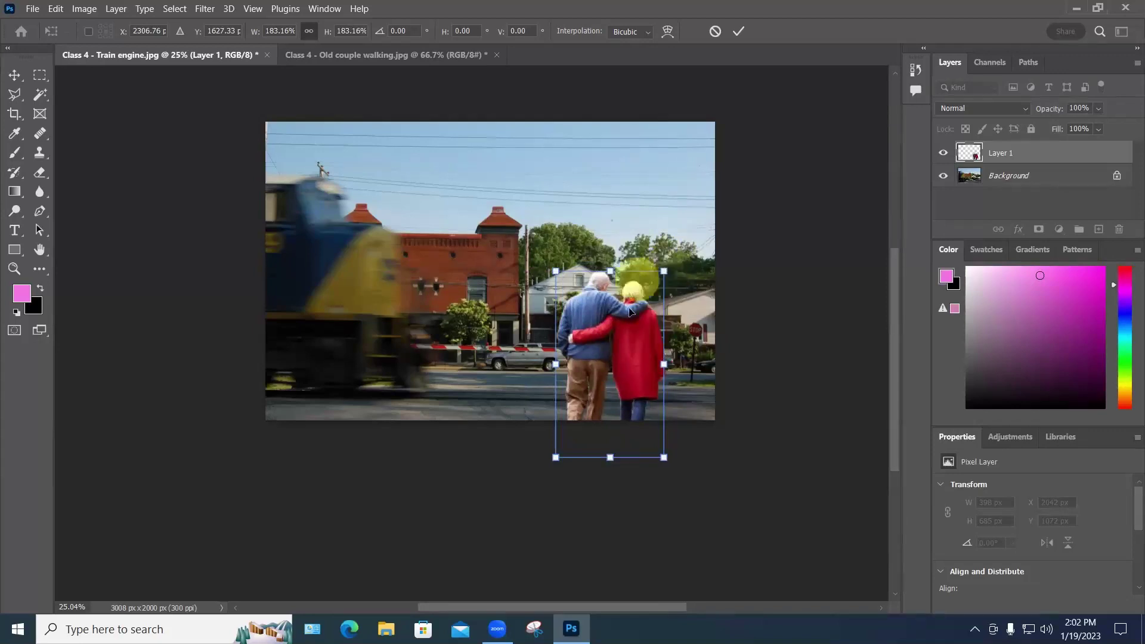
Step: Shrink the couple to about 54% and set them near the parked cars
{"action": "left_click_drag", "start_coordinate": [610, 350], "coordinate": [611, 277]}
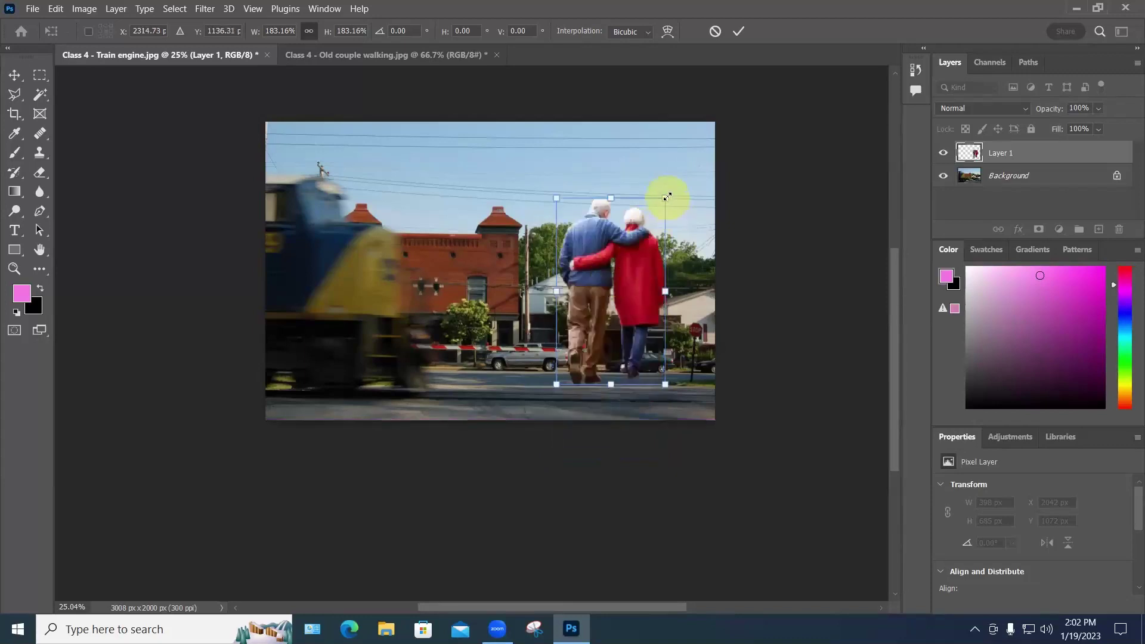
{"action": "left_click_drag", "start_coordinate": [666, 198], "coordinate": [626, 268]}
{"action": "left_click_drag", "start_coordinate": [588, 301], "coordinate": [589, 358]}
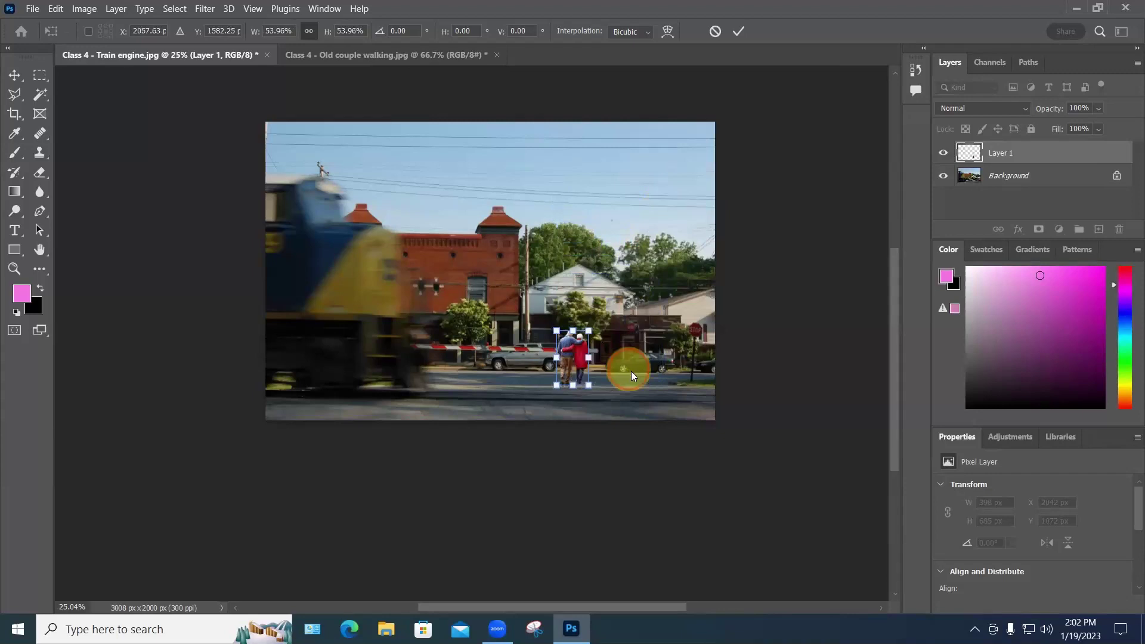
{"action": "left_click", "coordinate": [524, 380]}
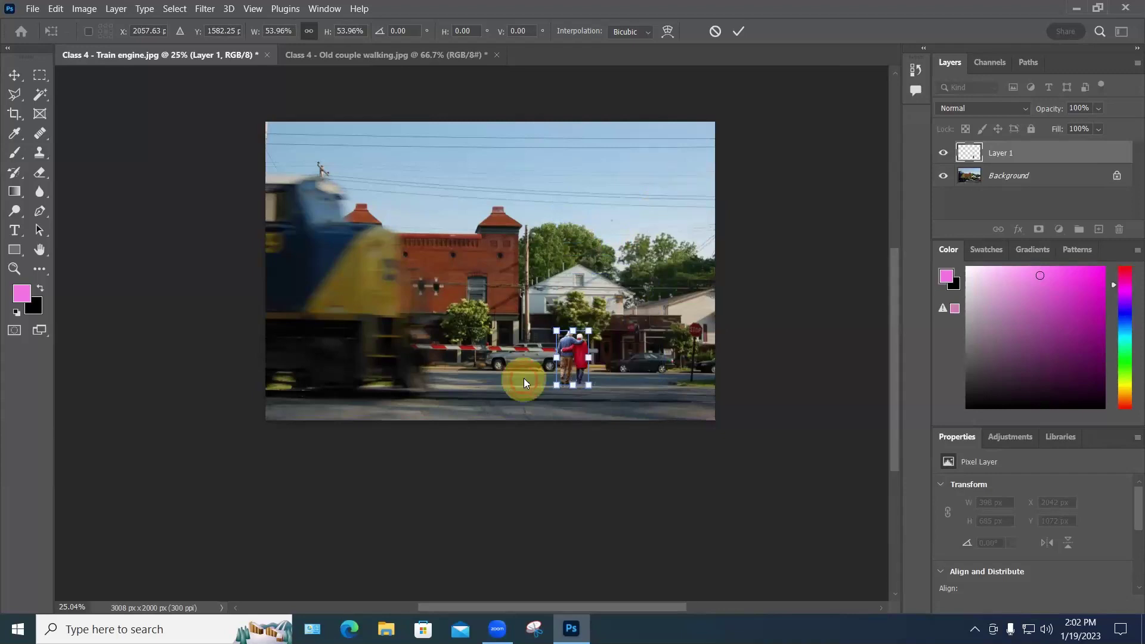
{"action": "left_click", "coordinate": [666, 191]}
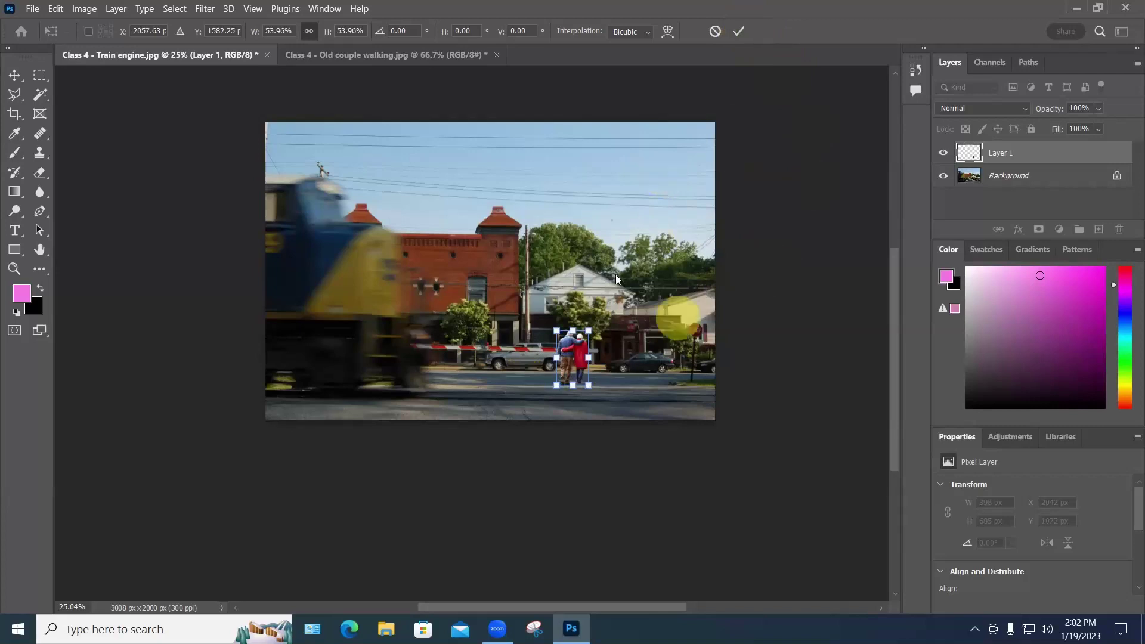
Step: Commit the 215 × 370 px resize and move the couple right, between the silver pickup and dark car
{"action": "left_click", "coordinate": [739, 31]}
{"action": "scroll", "coordinate": [568, 380], "scroll_direction": "up", "scroll_amount": 4}
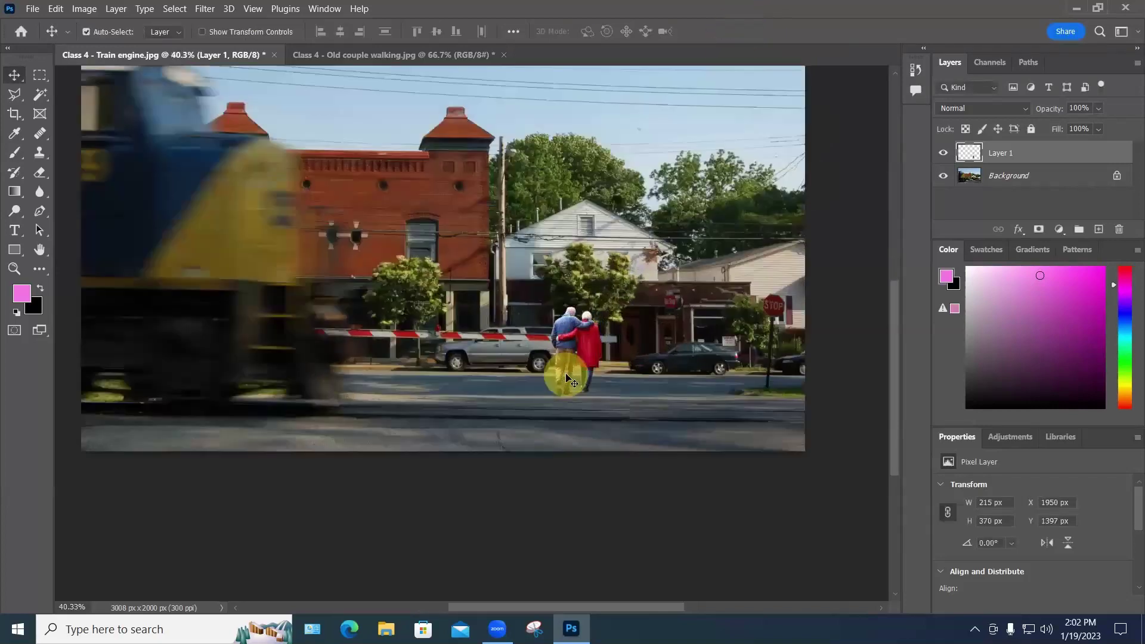
{"action": "left_click_drag", "start_coordinate": [587, 353], "coordinate": [673, 343]}
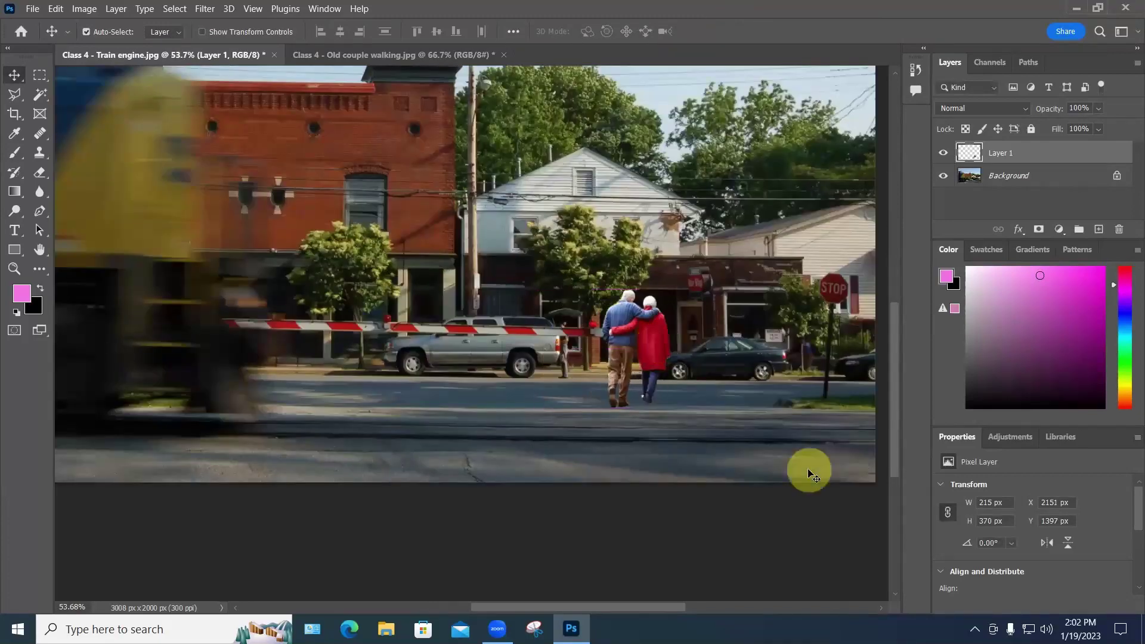
{"action": "scroll", "coordinate": [808, 469], "scroll_direction": "down", "scroll_amount": 3}
{"action": "scroll", "coordinate": [742, 409], "scroll_direction": "up", "scroll_amount": 2}
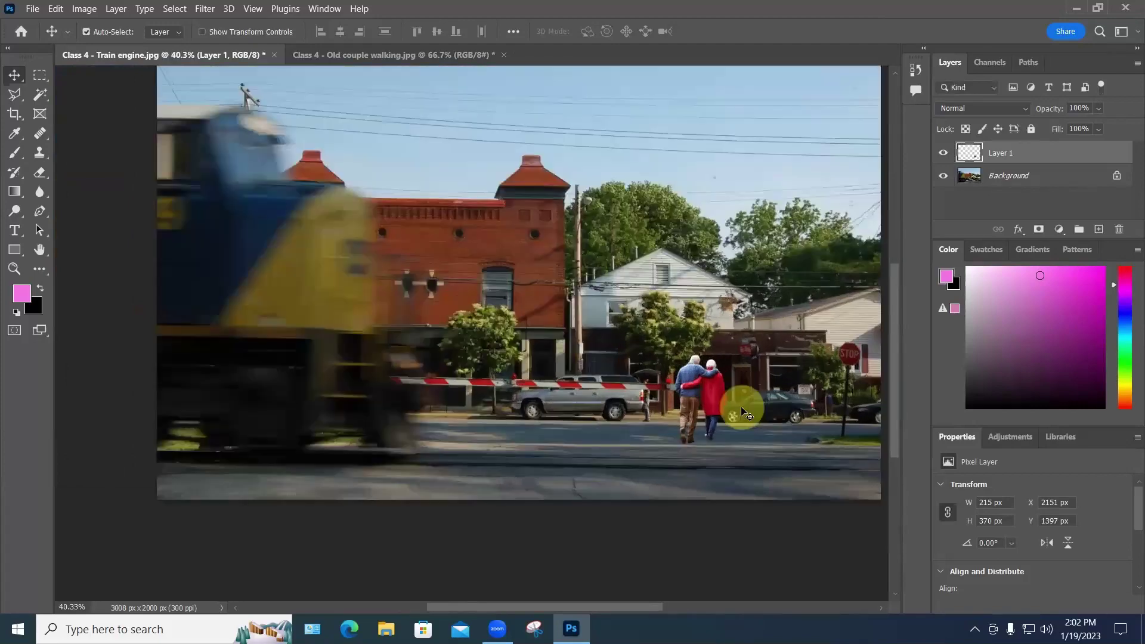
{"action": "scroll", "coordinate": [743, 405], "scroll_direction": "up", "scroll_amount": 2}
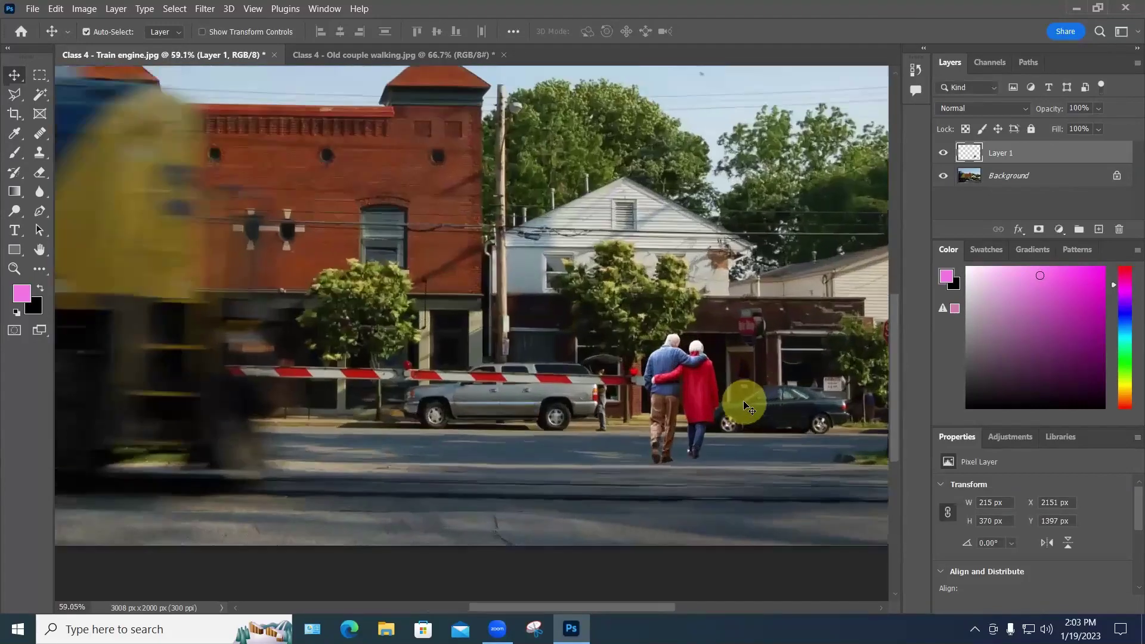
{"action": "scroll", "coordinate": [744, 399], "scroll_direction": "up", "scroll_amount": 3}
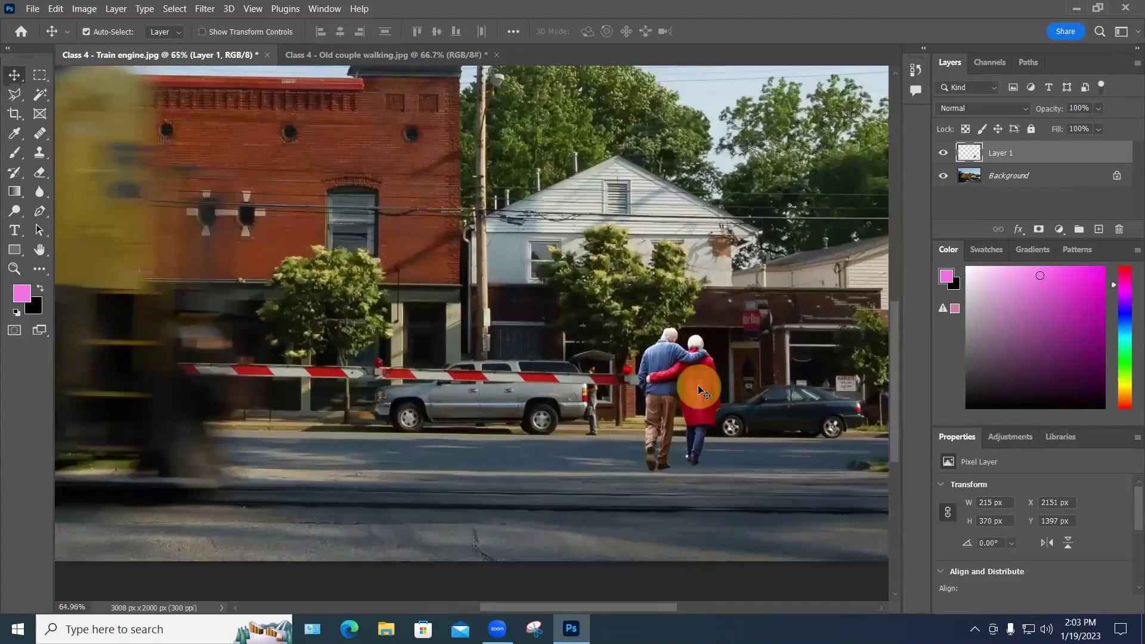
{"action": "scroll", "coordinate": [701, 391], "scroll_direction": "down", "scroll_amount": 1}
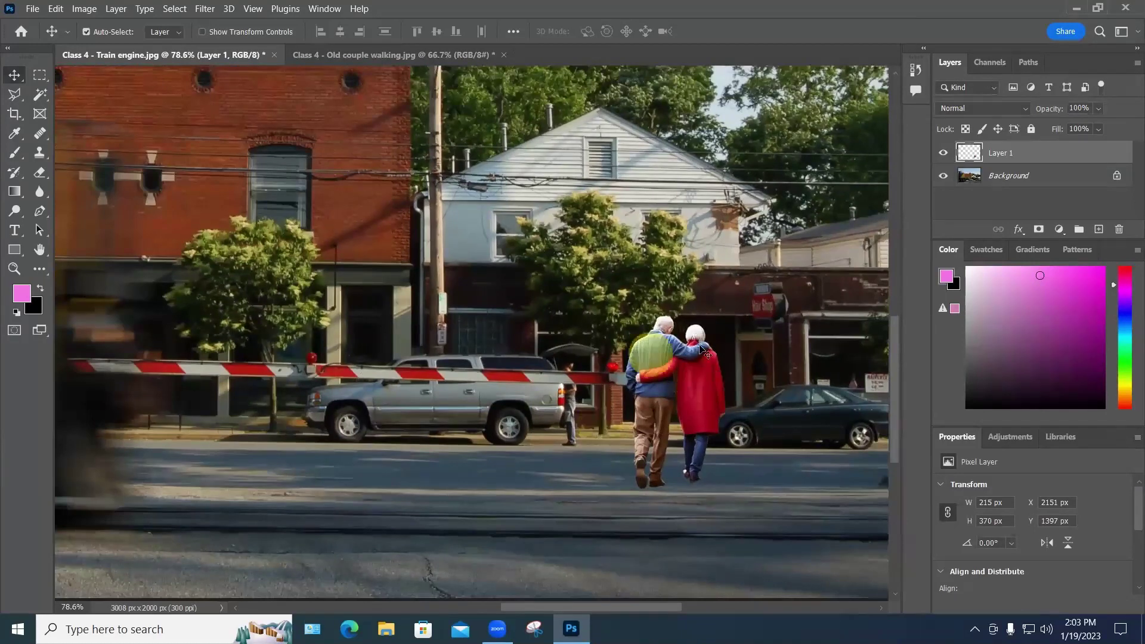
{"action": "scroll", "coordinate": [641, 275], "scroll_direction": "down", "scroll_amount": 3}
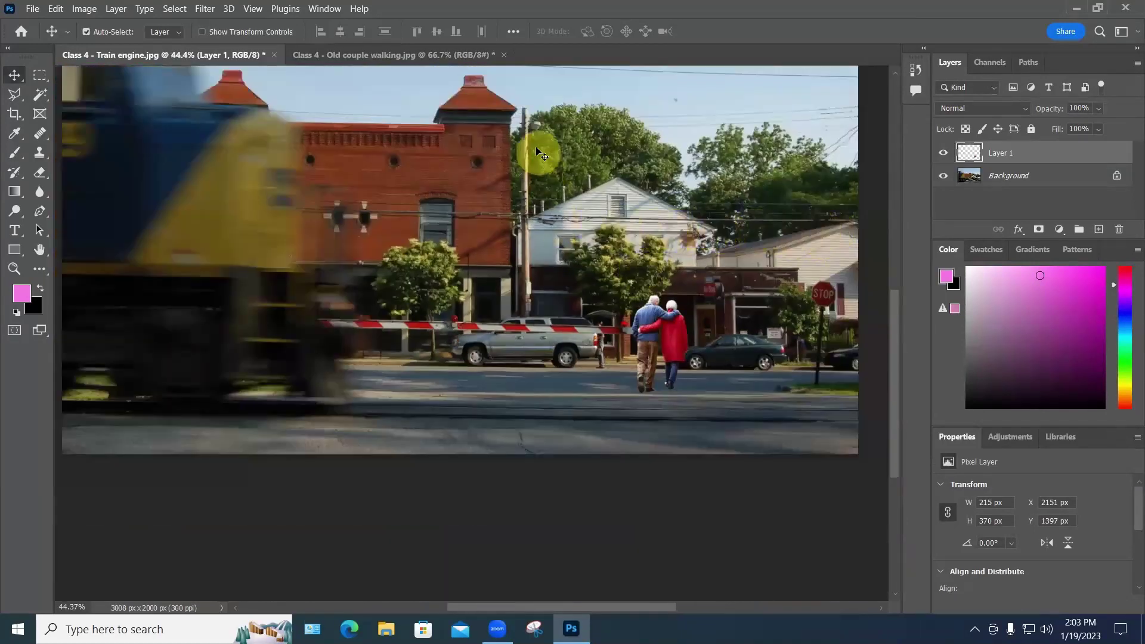
{"action": "scroll", "coordinate": [652, 328], "scroll_direction": "up", "scroll_amount": 1}
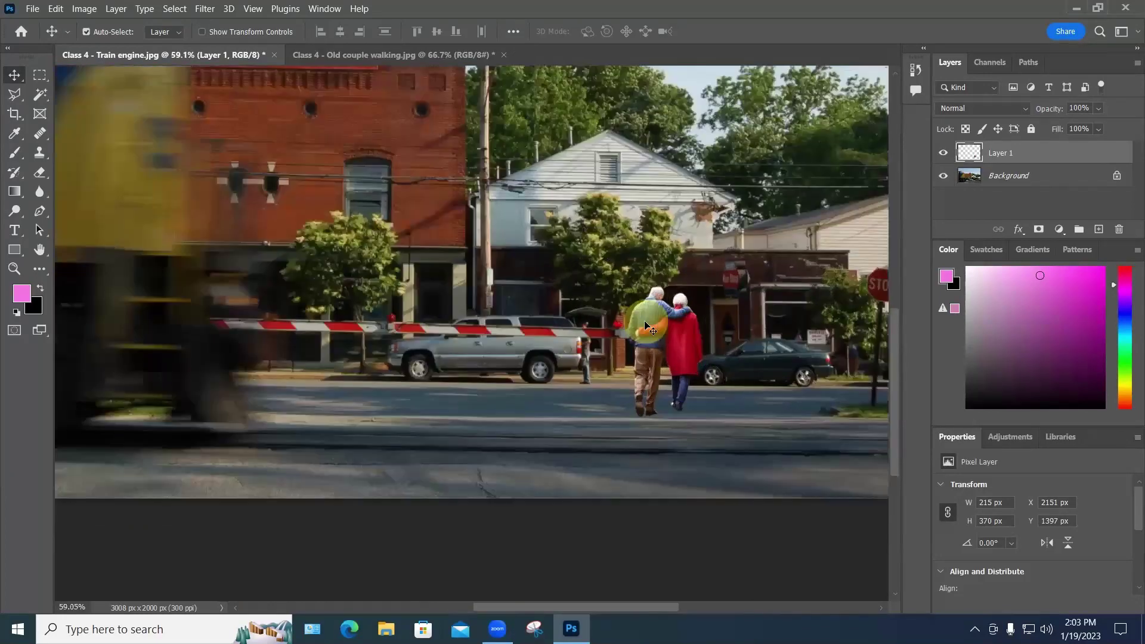
{"action": "scroll", "coordinate": [641, 310], "scroll_direction": "up", "scroll_amount": 1}
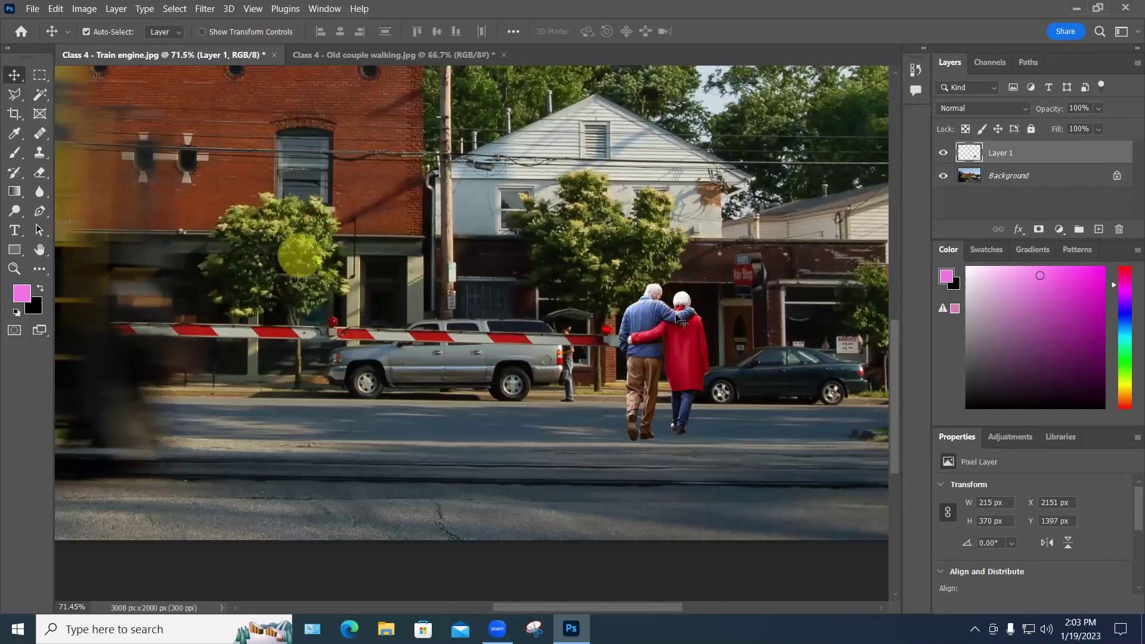
Step: Flip the couple horizontally and nudge them slightly right and down to X 2180, Y 1411
{"action": "left_click", "coordinate": [55, 9]}
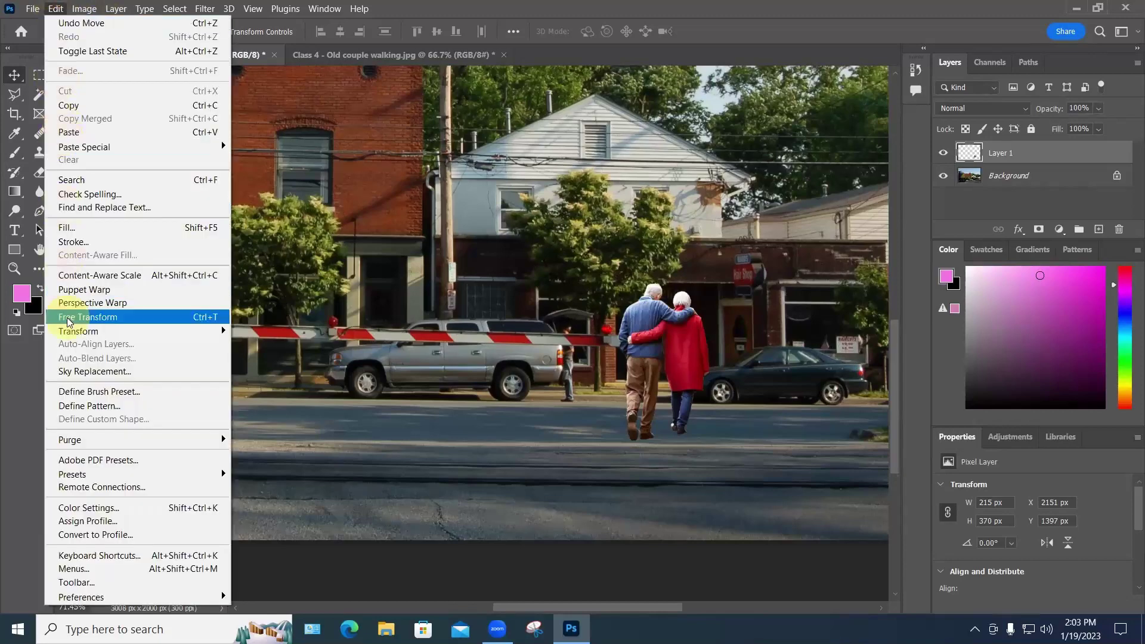
{"action": "mouse_move", "coordinate": [67, 336]}
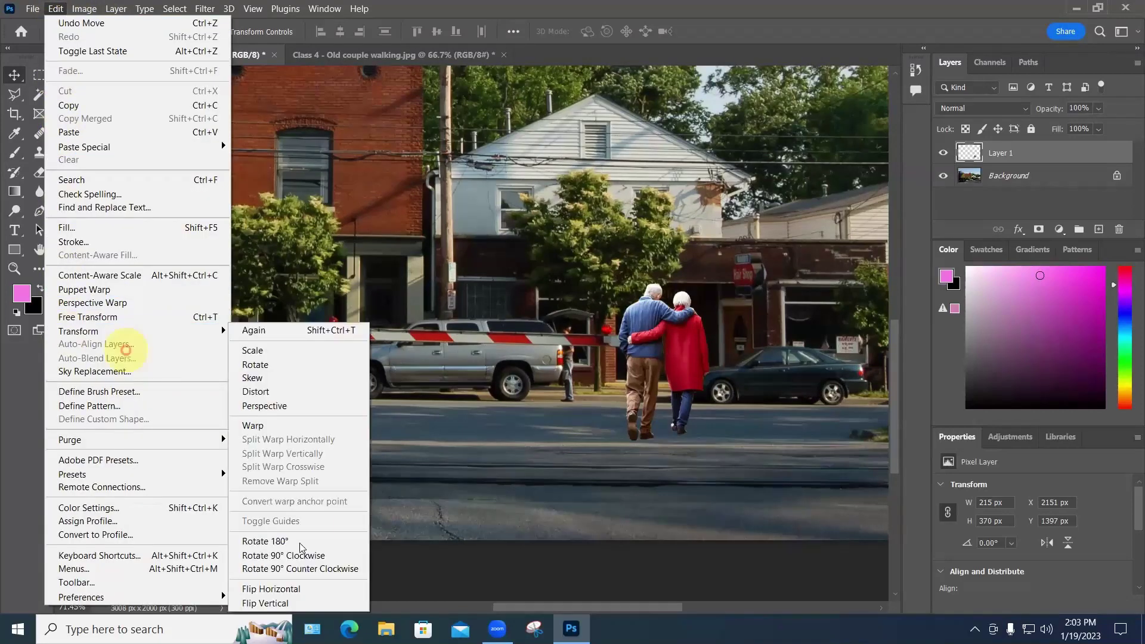
{"action": "left_click", "coordinate": [284, 590]}
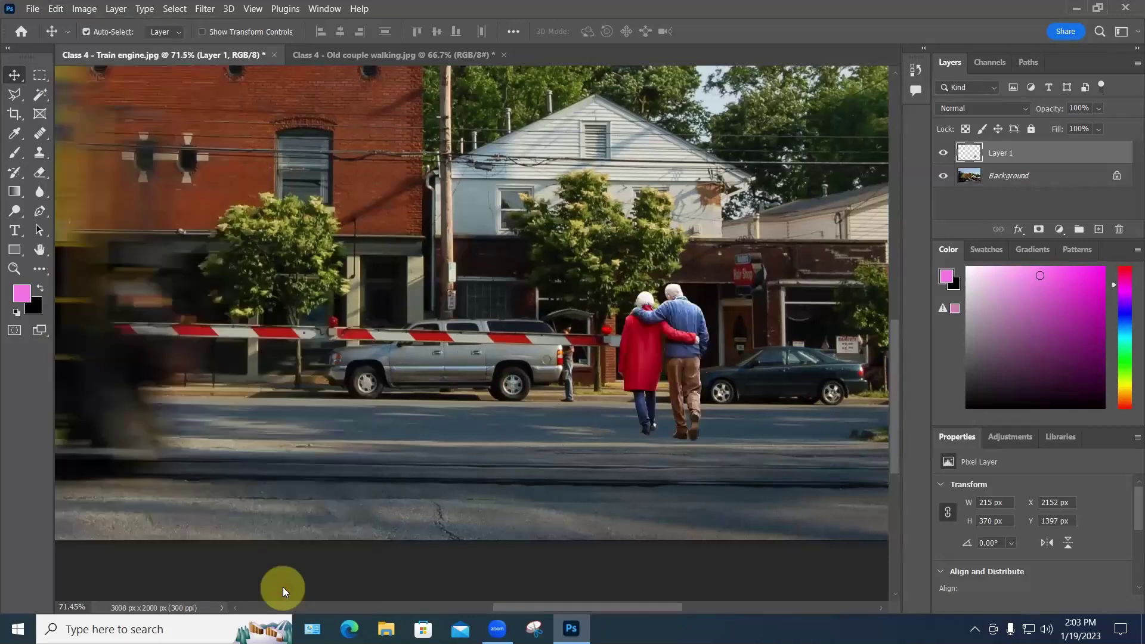
{"action": "left_click_drag", "start_coordinate": [677, 338], "coordinate": [689, 346]}
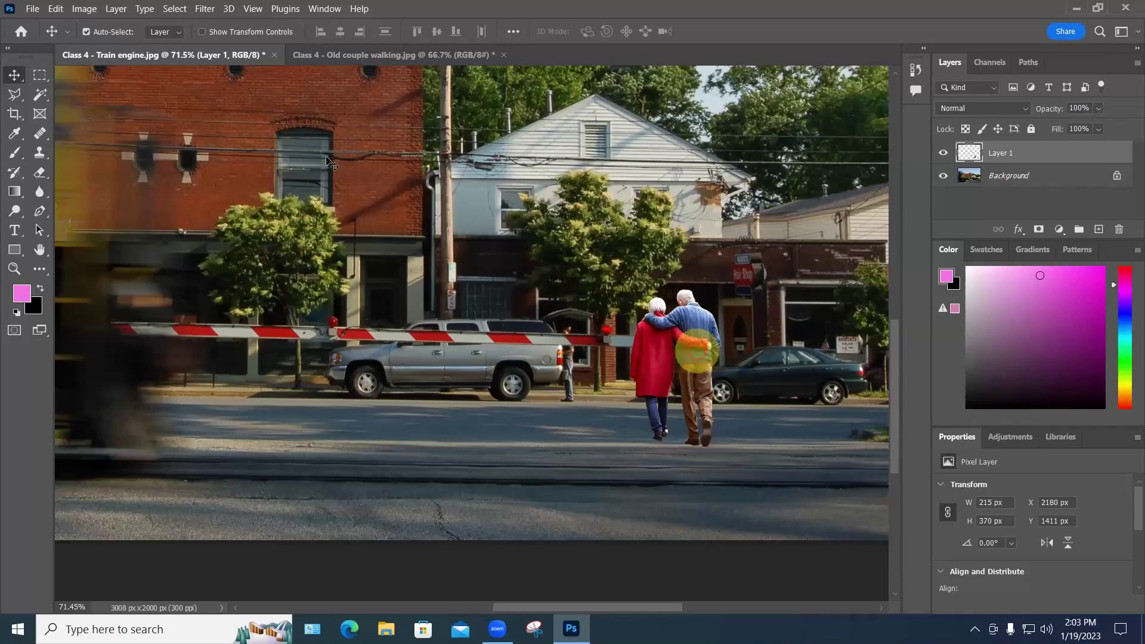
Step: Scale the couple down to about 52% (113 × 195 px) and commit
{"action": "left_click", "coordinate": [55, 10]}
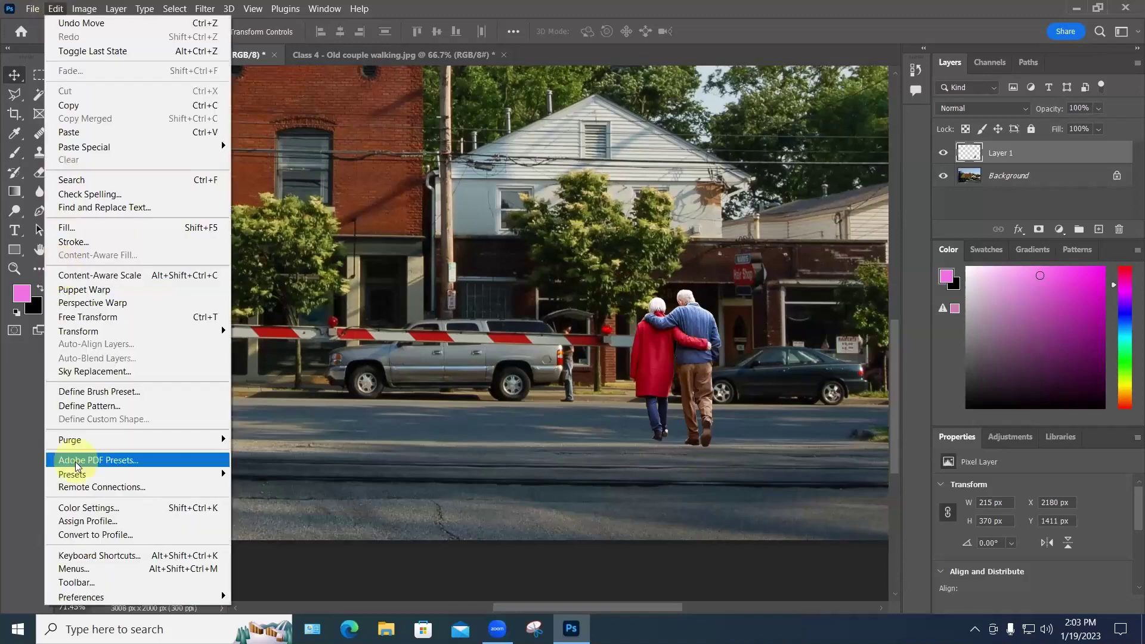
{"action": "mouse_move", "coordinate": [89, 332]}
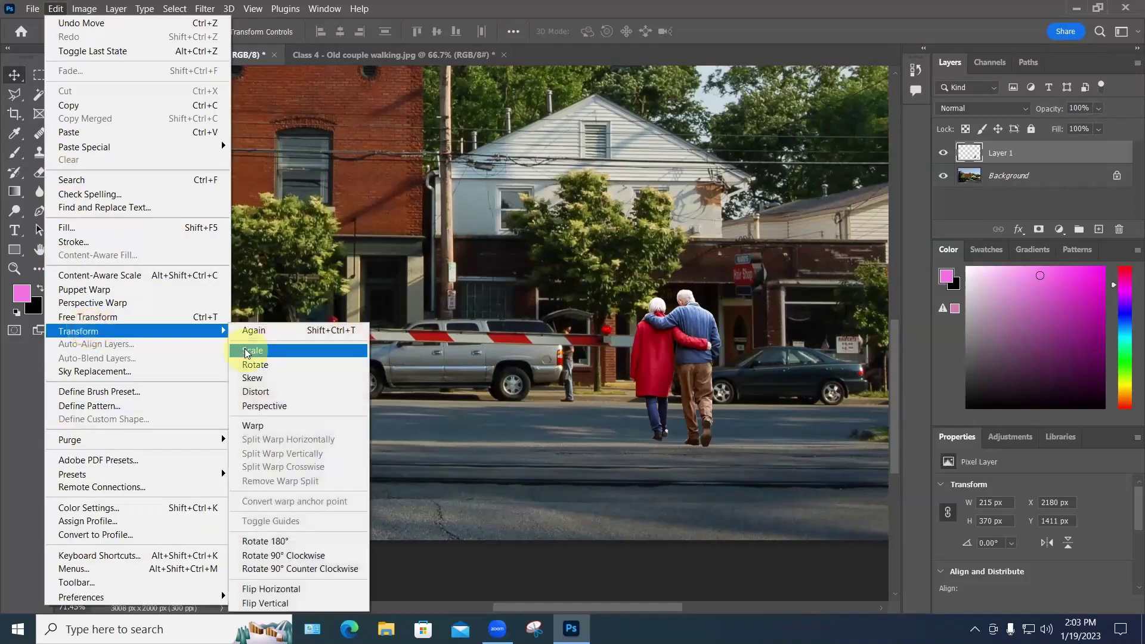
{"action": "left_click", "coordinate": [247, 347]}
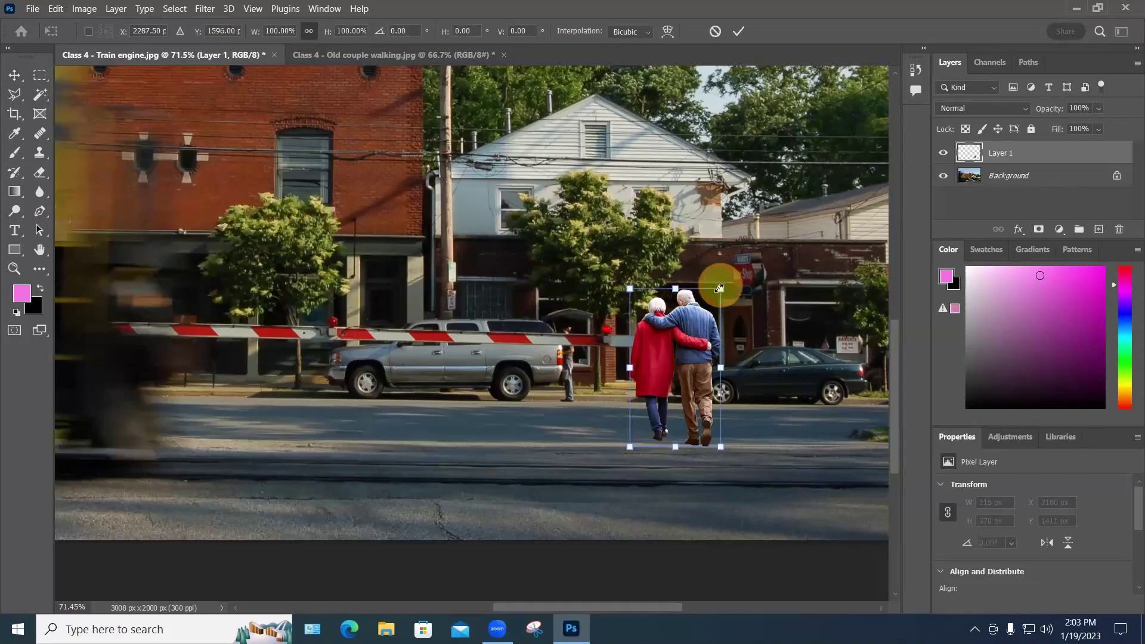
{"action": "left_click_drag", "start_coordinate": [719, 288], "coordinate": [674, 311]}
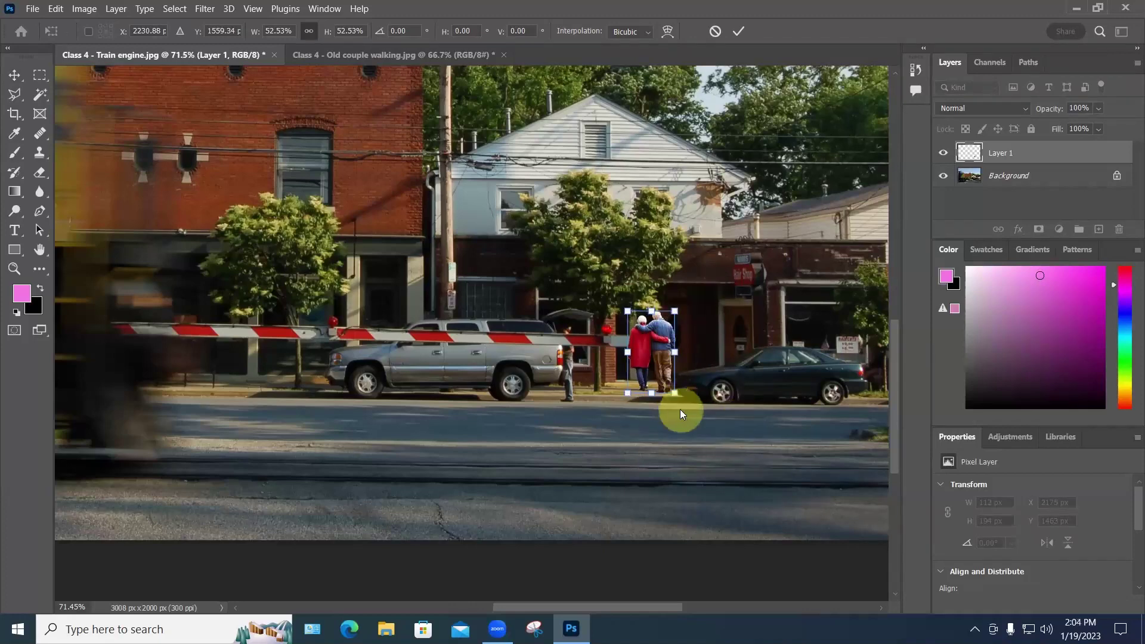
{"action": "key", "text": "Return"}
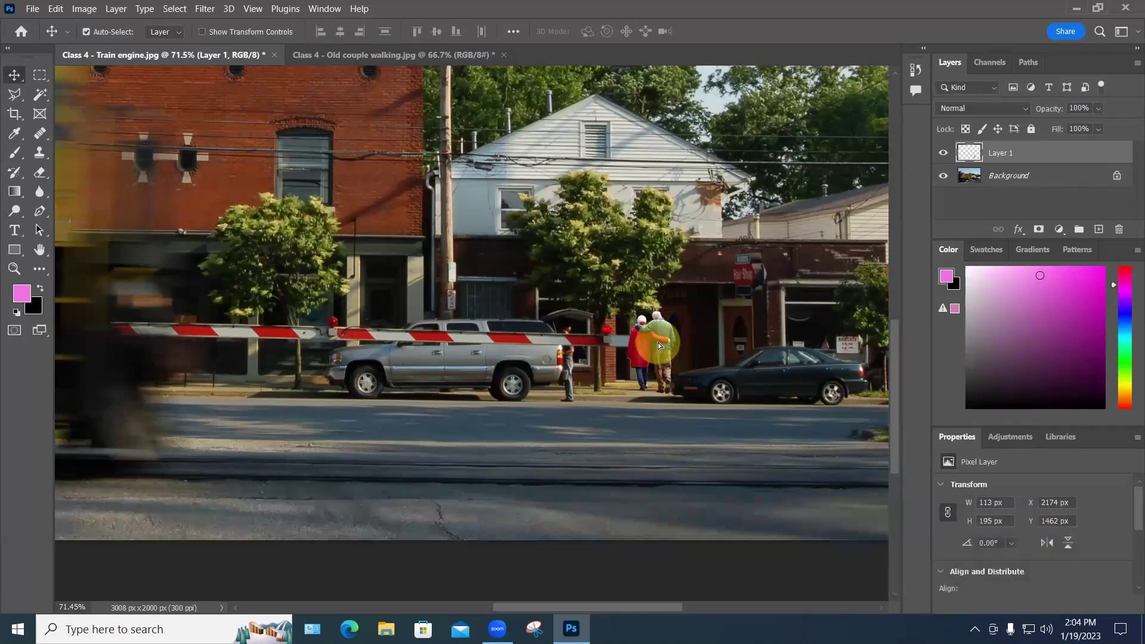
Step: Place the couple beside the dark car's front at X 2148, Y 1462, then start lassoing its hood
{"action": "left_click_drag", "start_coordinate": [657, 342], "coordinate": [735, 365]}
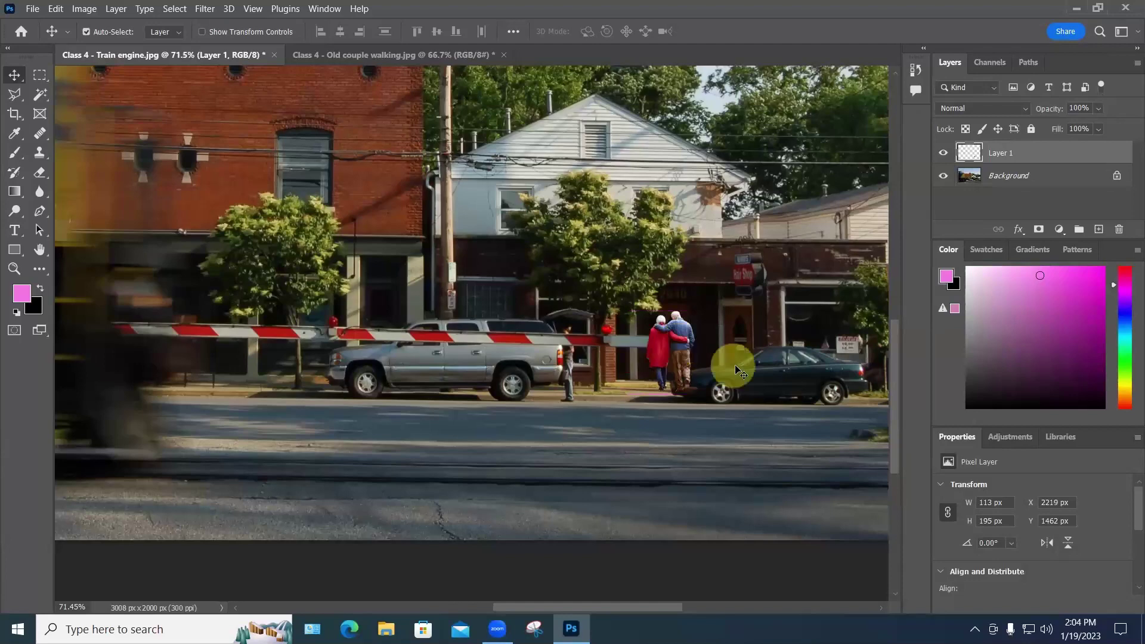
{"action": "scroll", "coordinate": [735, 364], "scroll_direction": "up", "scroll_amount": 3}
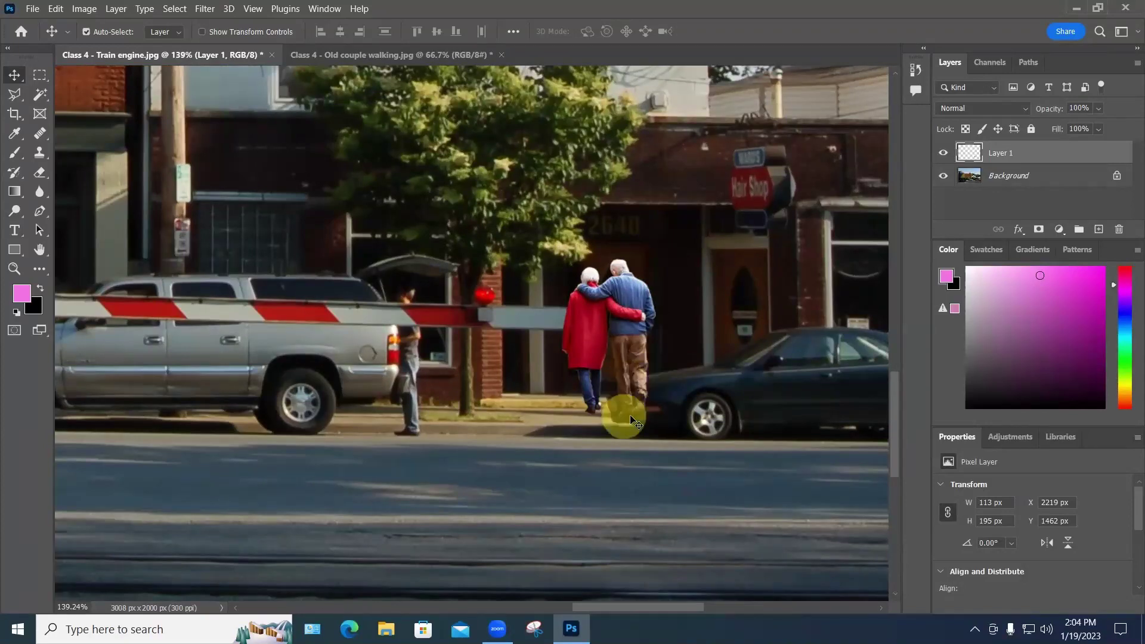
{"action": "left_click_drag", "start_coordinate": [634, 419], "coordinate": [677, 425]}
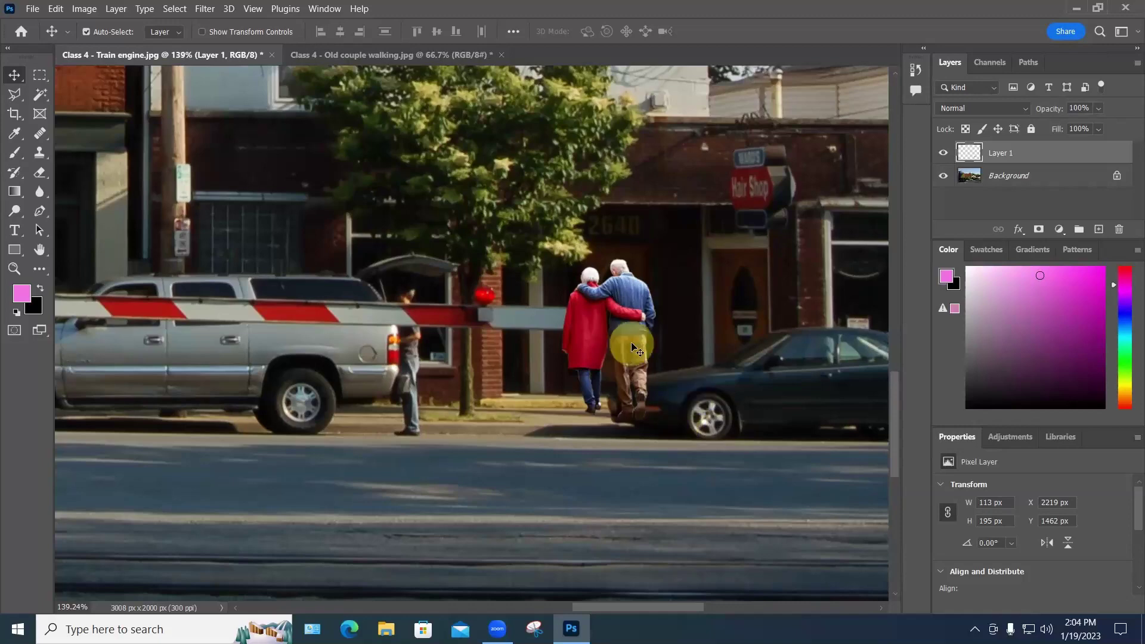
{"action": "left_click_drag", "start_coordinate": [625, 344], "coordinate": [566, 344]}
{"action": "scroll", "coordinate": [670, 378], "scroll_direction": "up", "scroll_amount": 3}
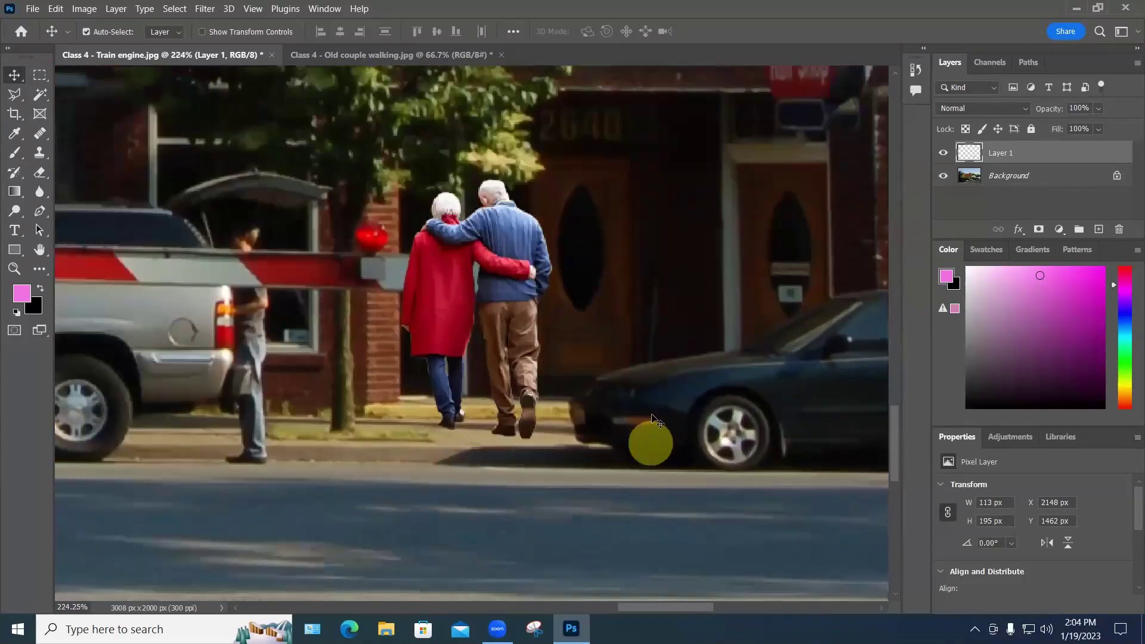
{"action": "scroll", "coordinate": [652, 405], "scroll_direction": "up", "scroll_amount": 5}
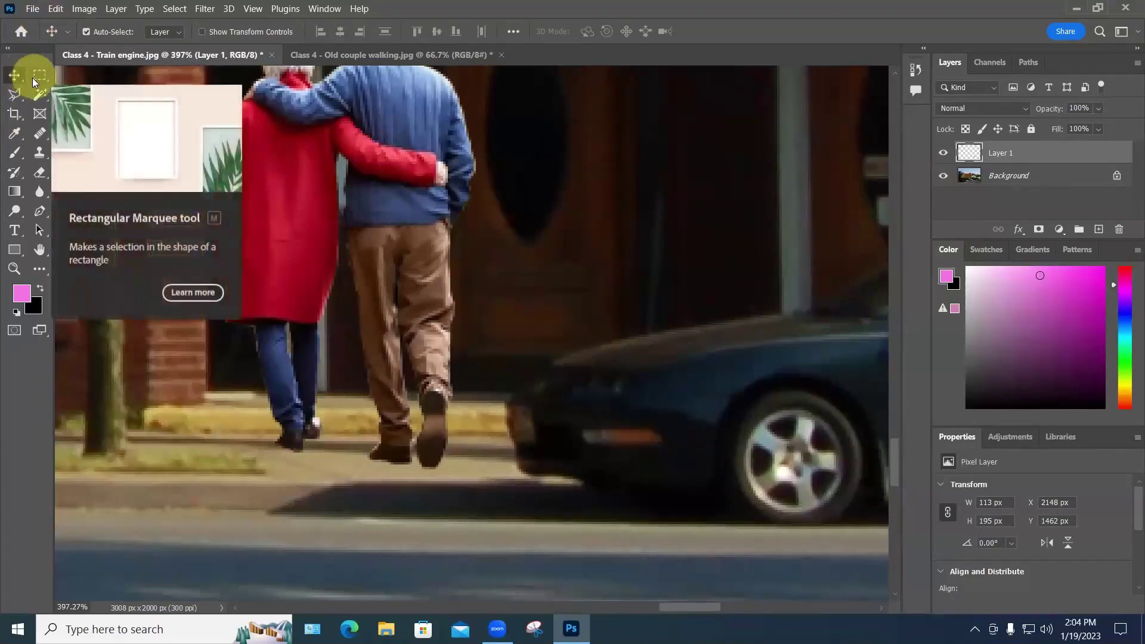
{"action": "left_click", "coordinate": [15, 93]}
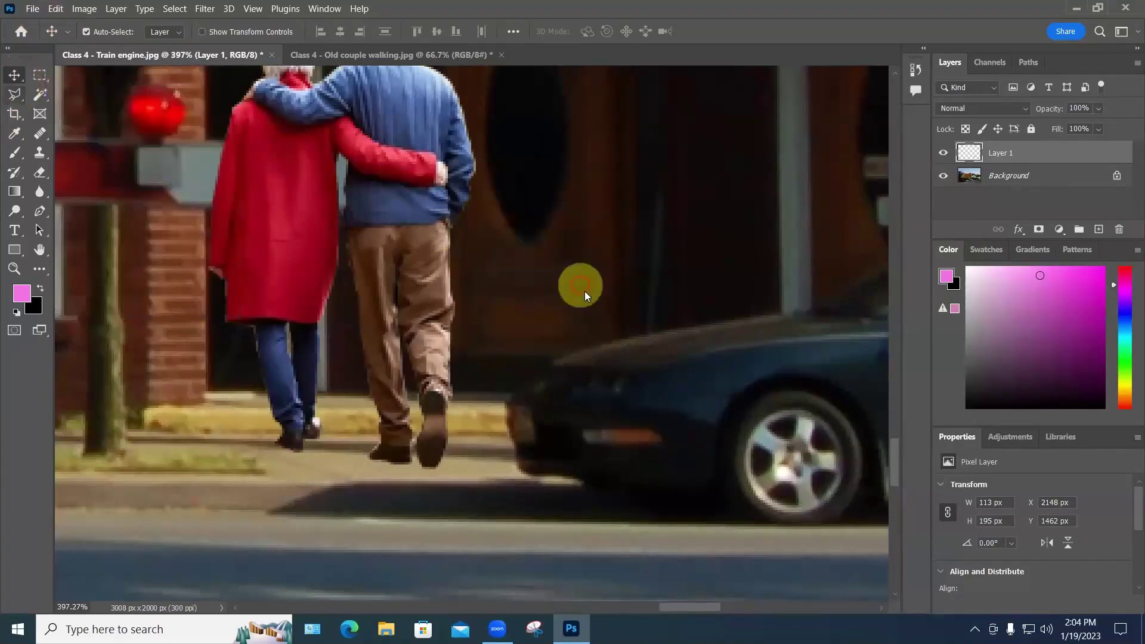
{"action": "left_click", "coordinate": [682, 328]}
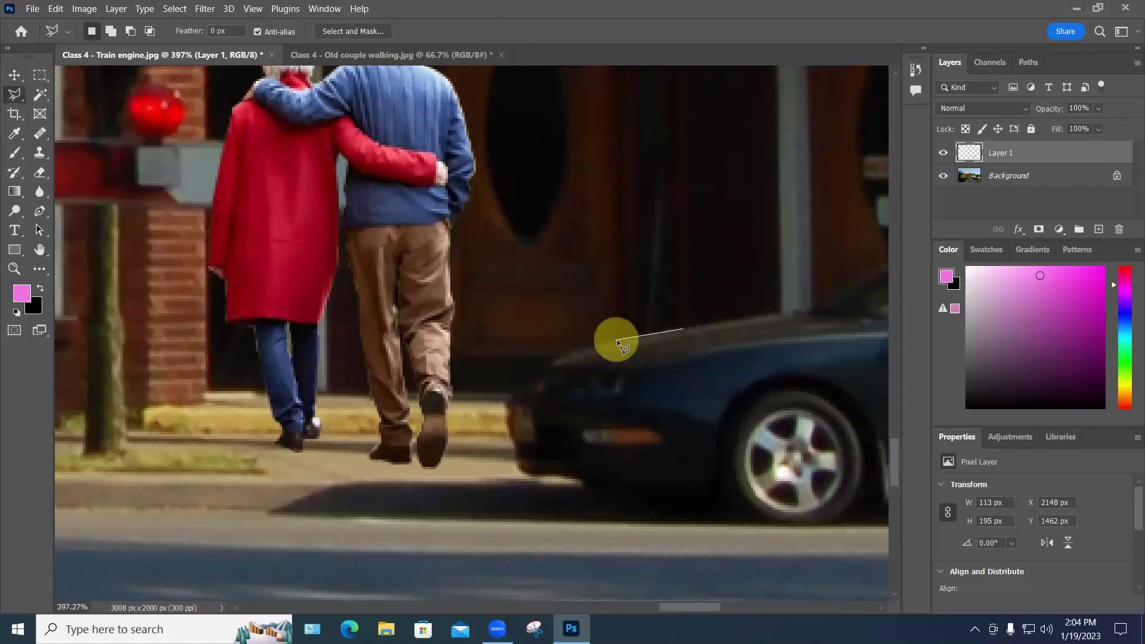
Step: Trace a polygonal selection around the dark car's front end, from hood to underside
{"action": "left_click", "coordinate": [576, 352]}
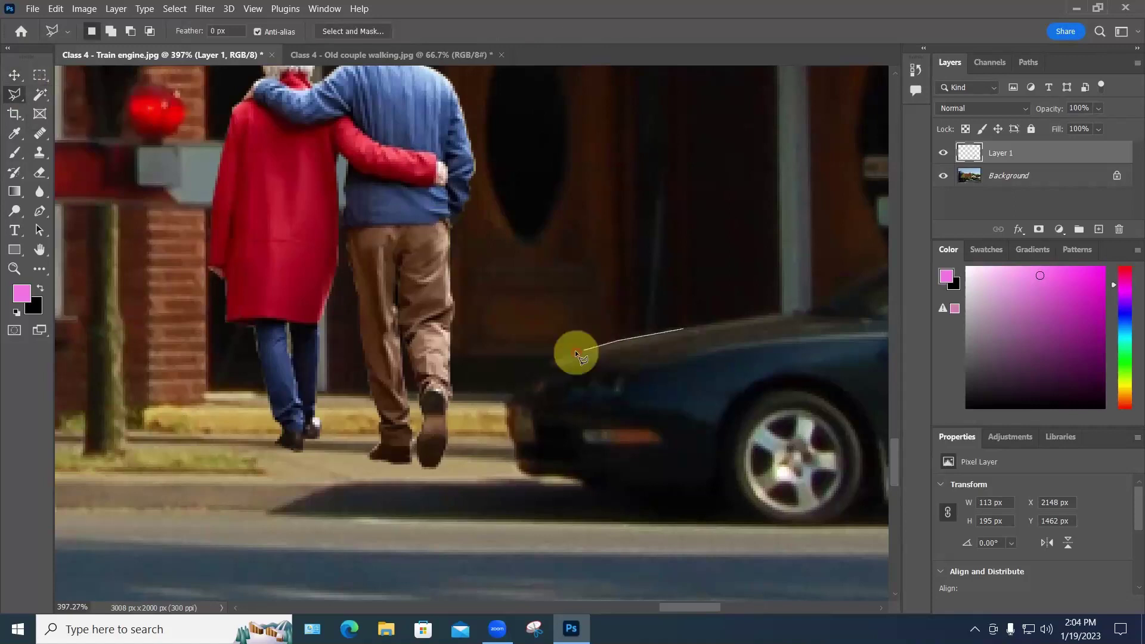
{"action": "left_click", "coordinate": [540, 366]}
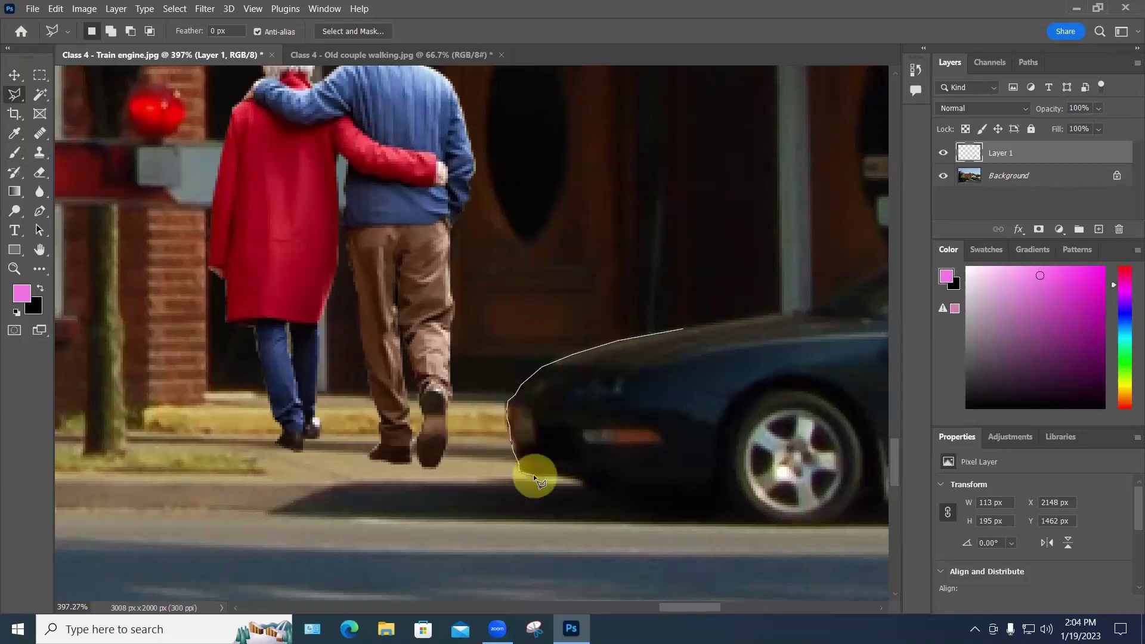
{"action": "left_click", "coordinate": [601, 486]}
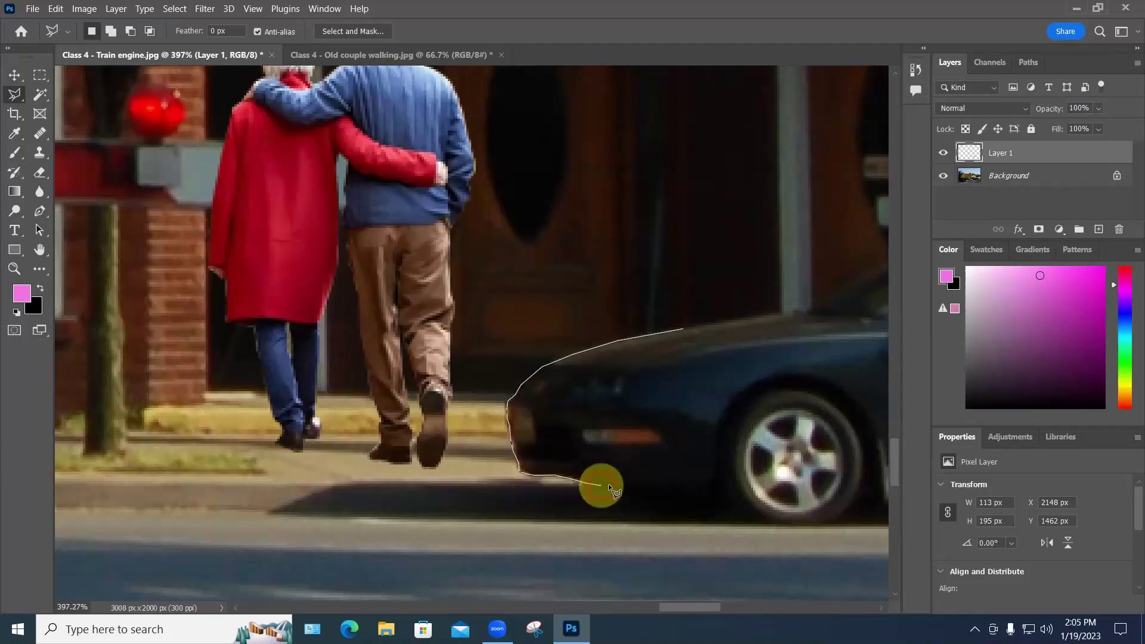
{"action": "left_click", "coordinate": [652, 512]}
{"action": "left_click", "coordinate": [702, 515]}
{"action": "left_click", "coordinate": [703, 452]}
{"action": "left_click", "coordinate": [701, 325]}
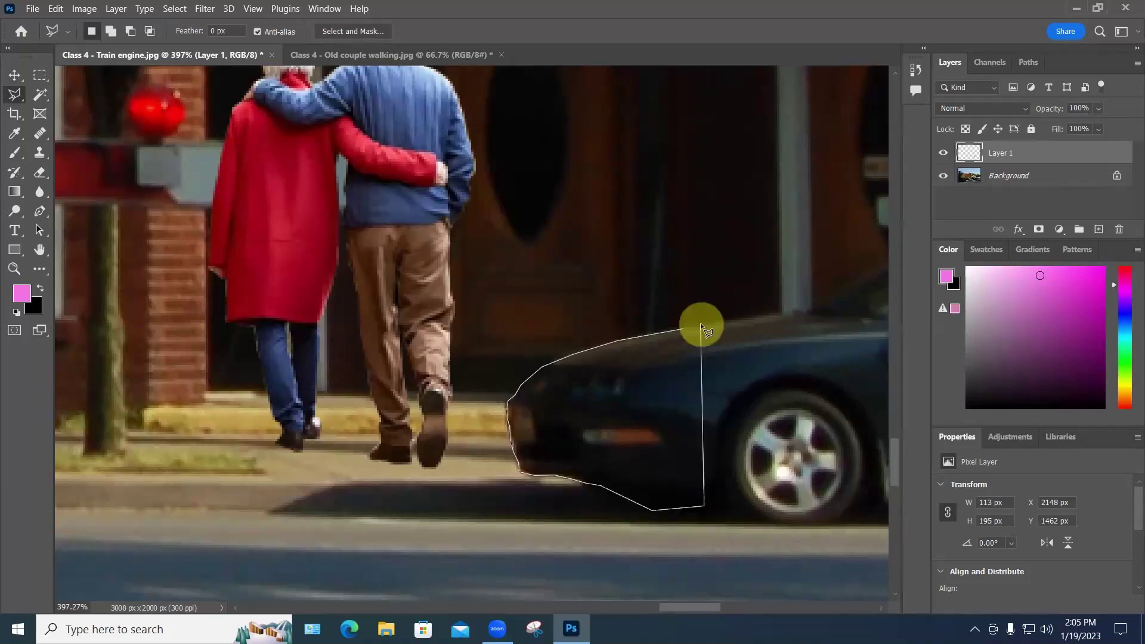
{"action": "left_click", "coordinate": [700, 323]}
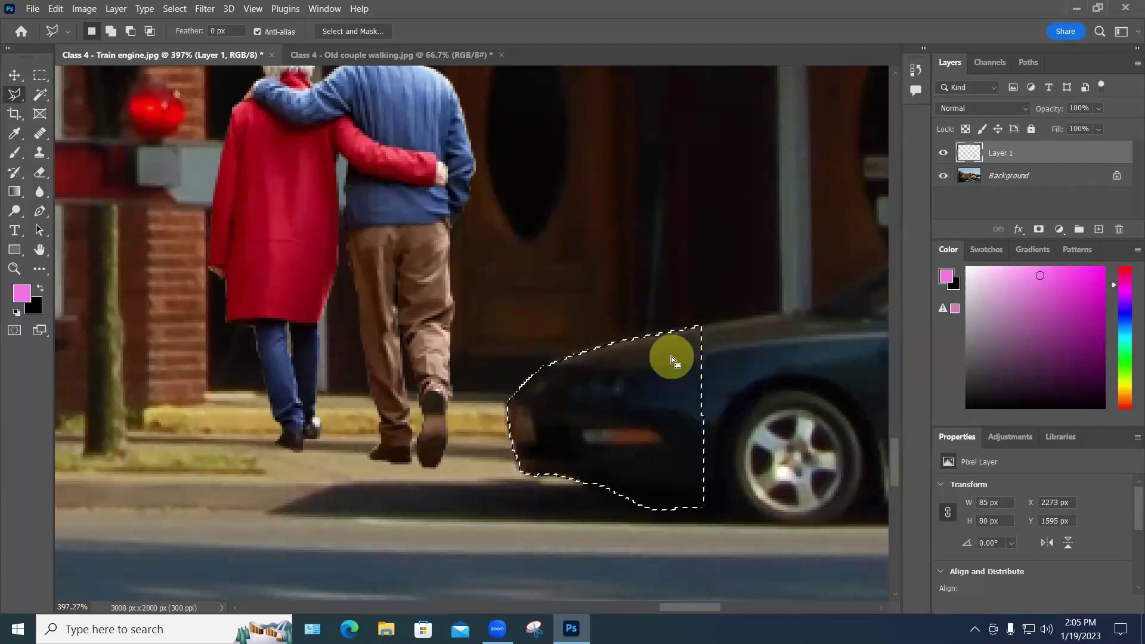
Step: Copy the car front from the Background layer and paste it as new Layer 2
{"action": "key", "text": "ctrl+c"}
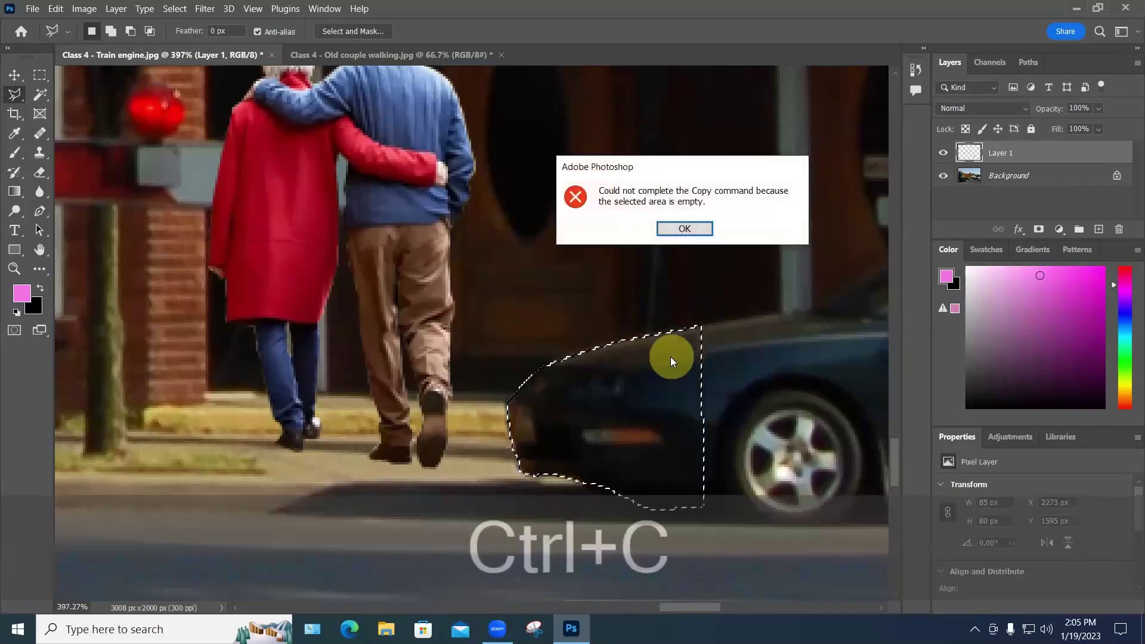
{"action": "left_click", "coordinate": [685, 228]}
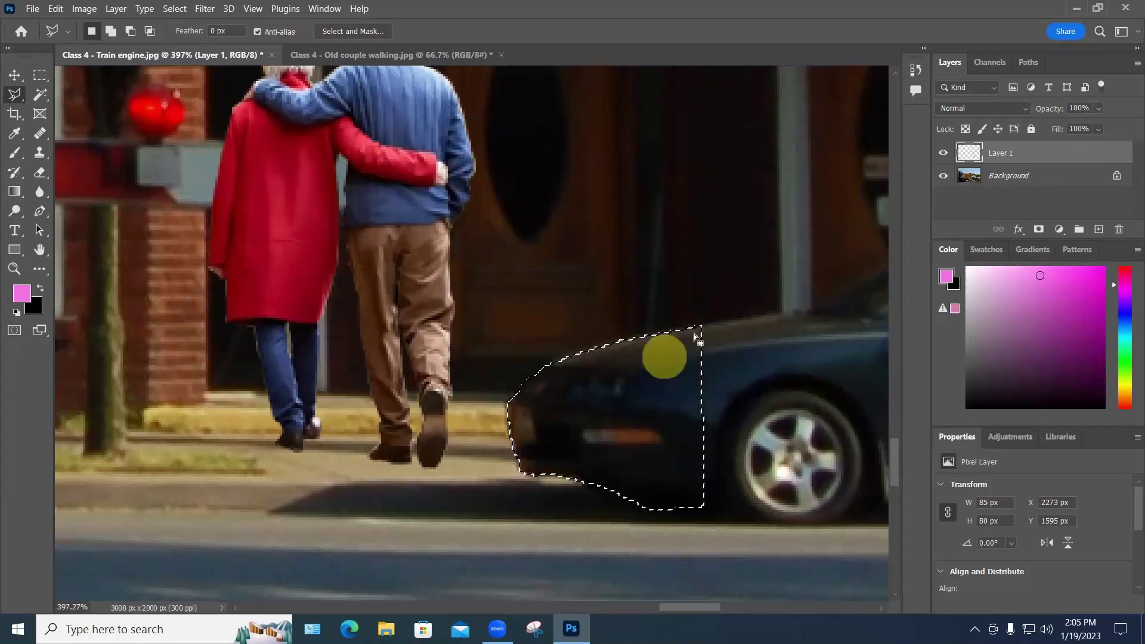
{"action": "left_click", "coordinate": [1013, 178]}
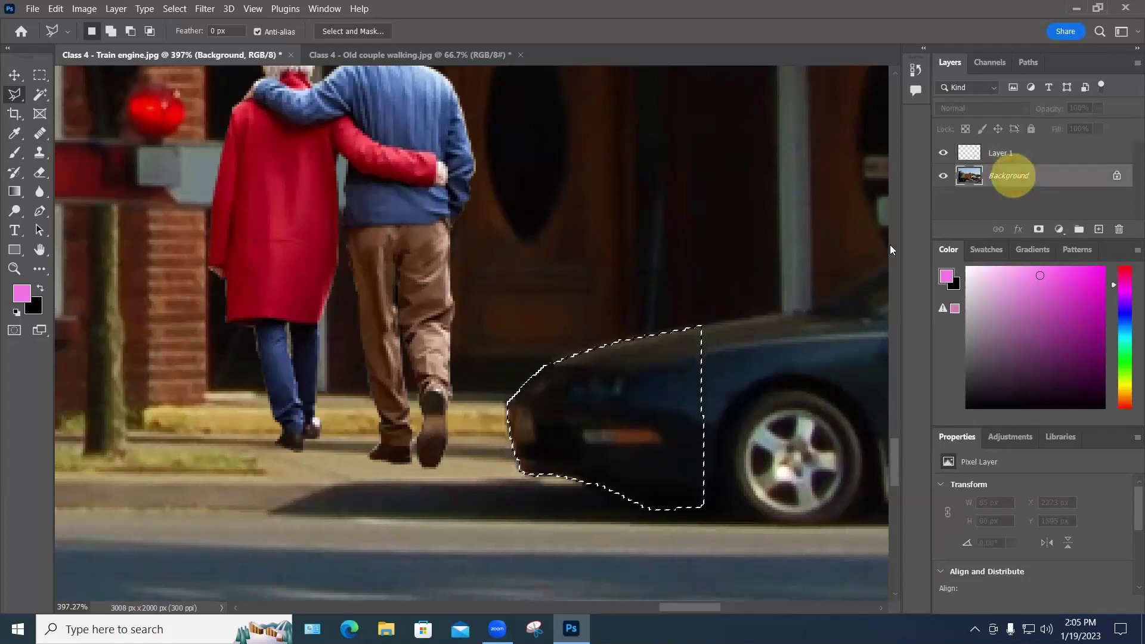
{"action": "key", "text": "ctrl+c"}
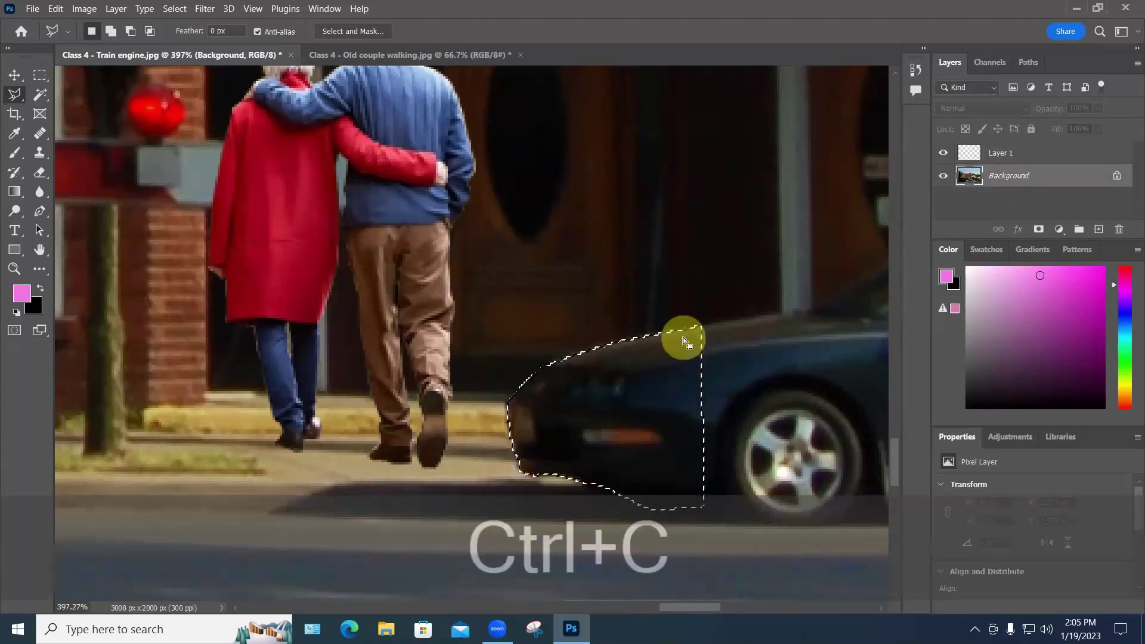
{"action": "key", "text": "ctrl+v"}
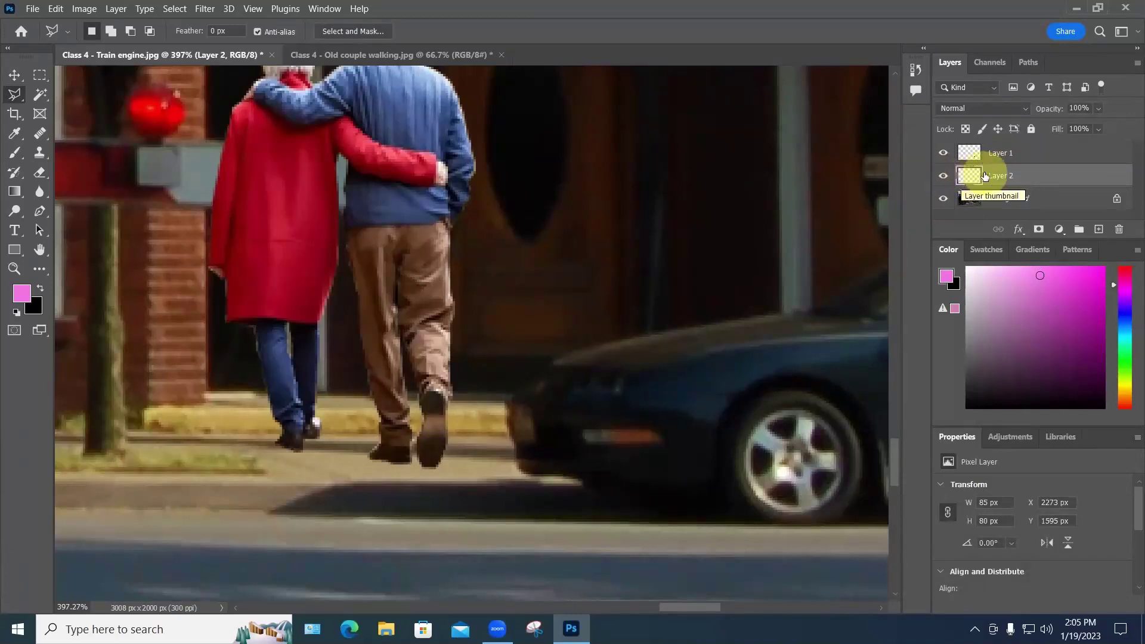
Step: Move the car piece up by the doorway and rename Layers 1 and 2 'people' and 'car front'
{"action": "left_click", "coordinate": [13, 78]}
{"action": "left_click_drag", "start_coordinate": [606, 427], "coordinate": [658, 219]}
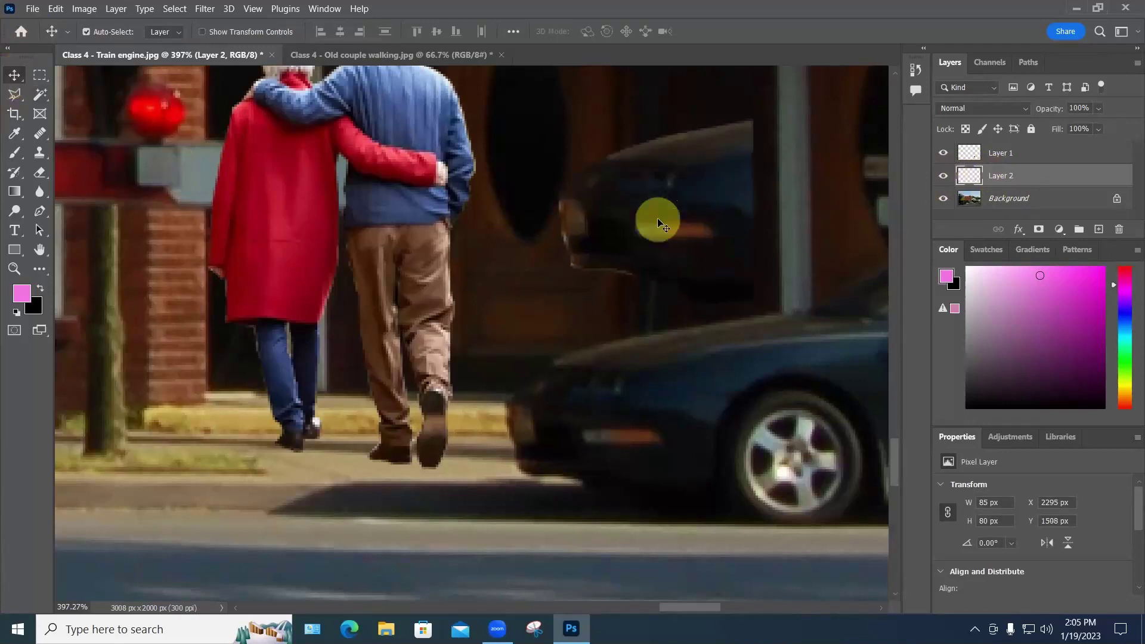
{"action": "left_click", "coordinate": [1008, 153]}
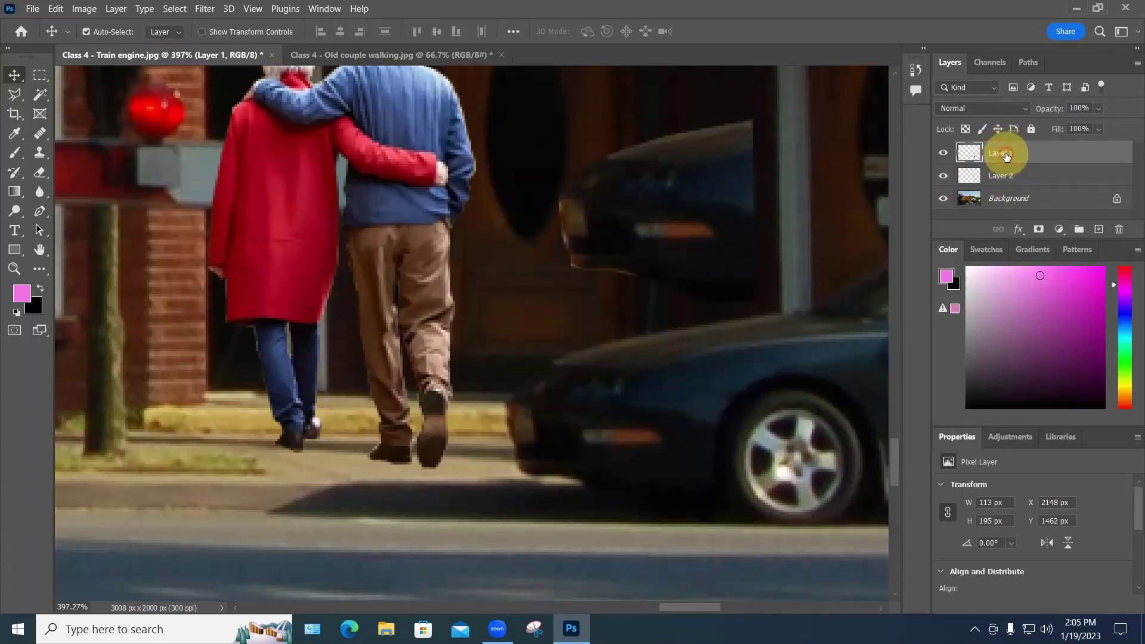
{"action": "double_click", "coordinate": [1004, 154]}
{"action": "type", "text": "people"}
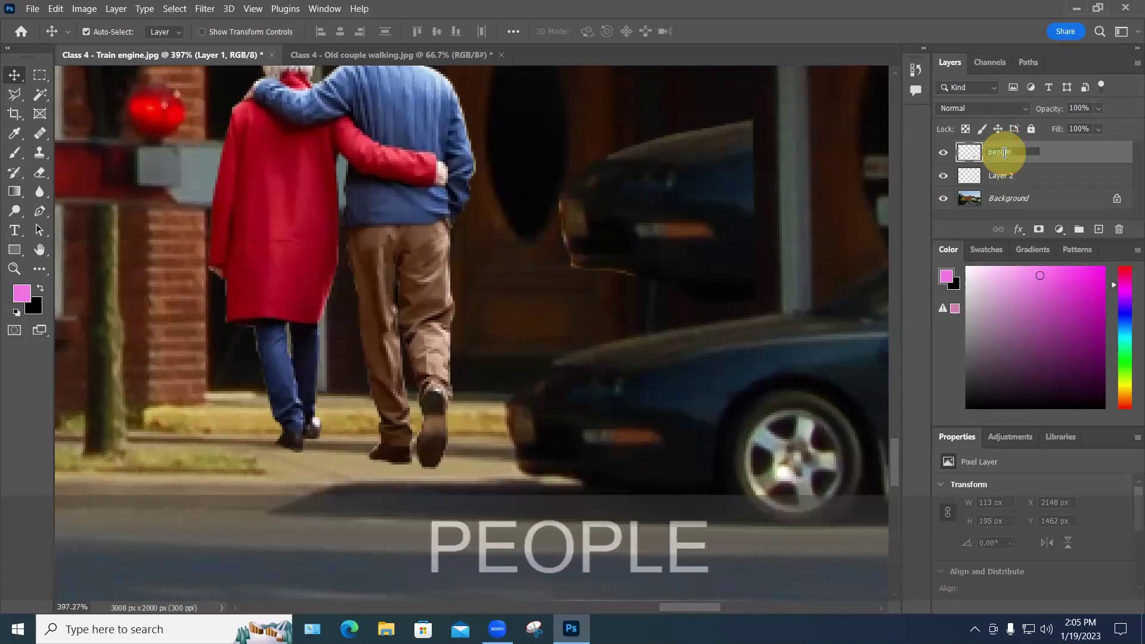
{"action": "key", "text": "Return"}
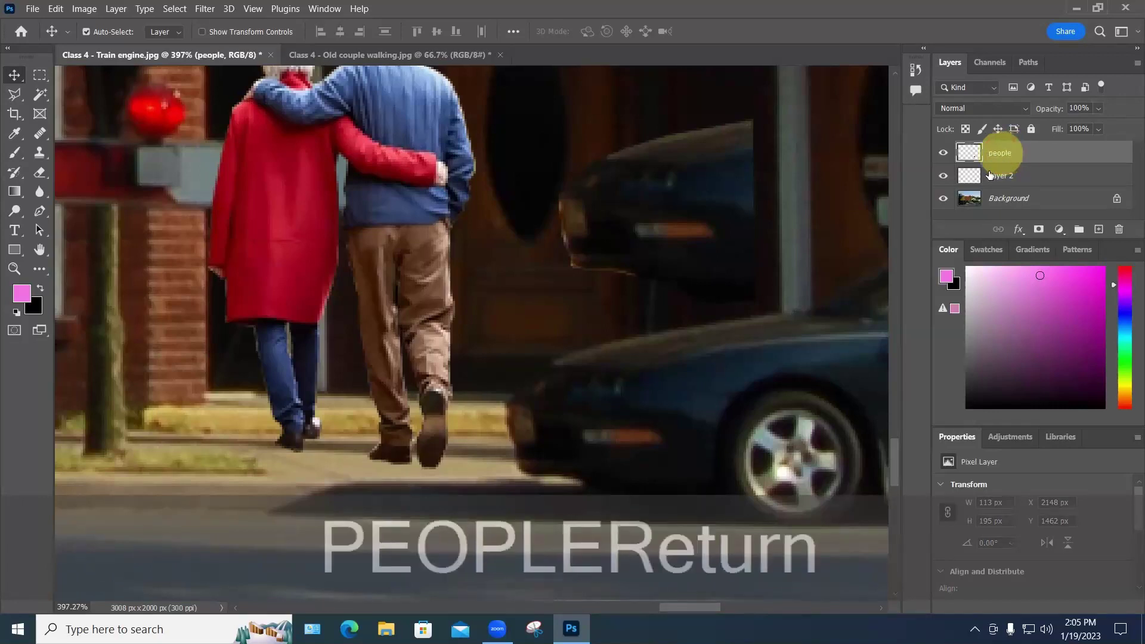
{"action": "left_click", "coordinate": [990, 178]}
{"action": "double_click", "coordinate": [991, 177]}
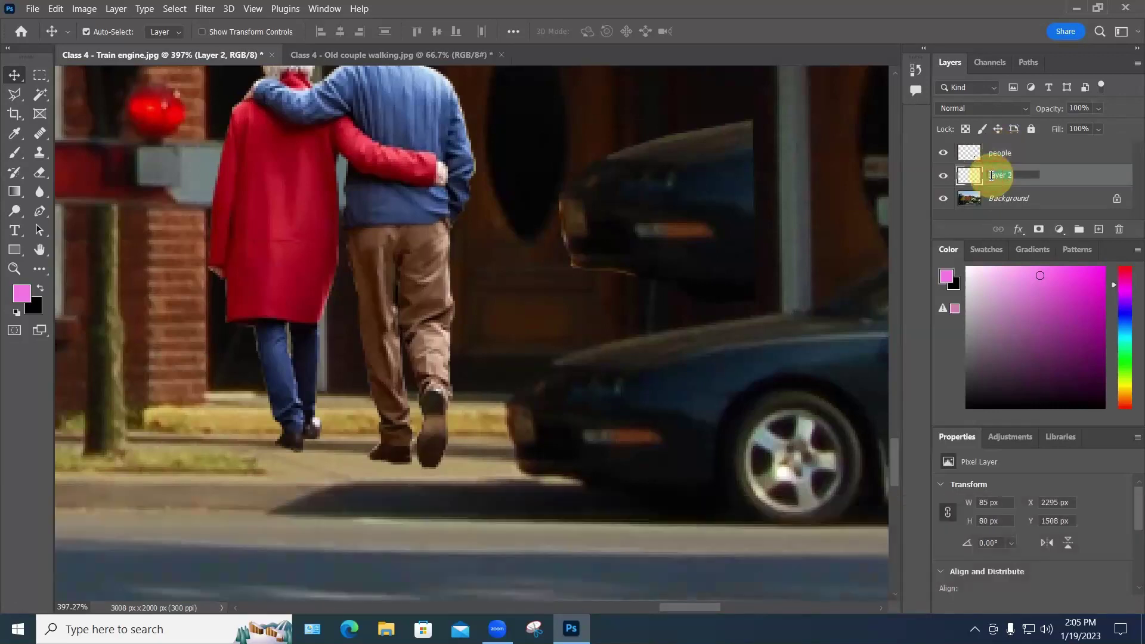
{"action": "type", "text": "car front"}
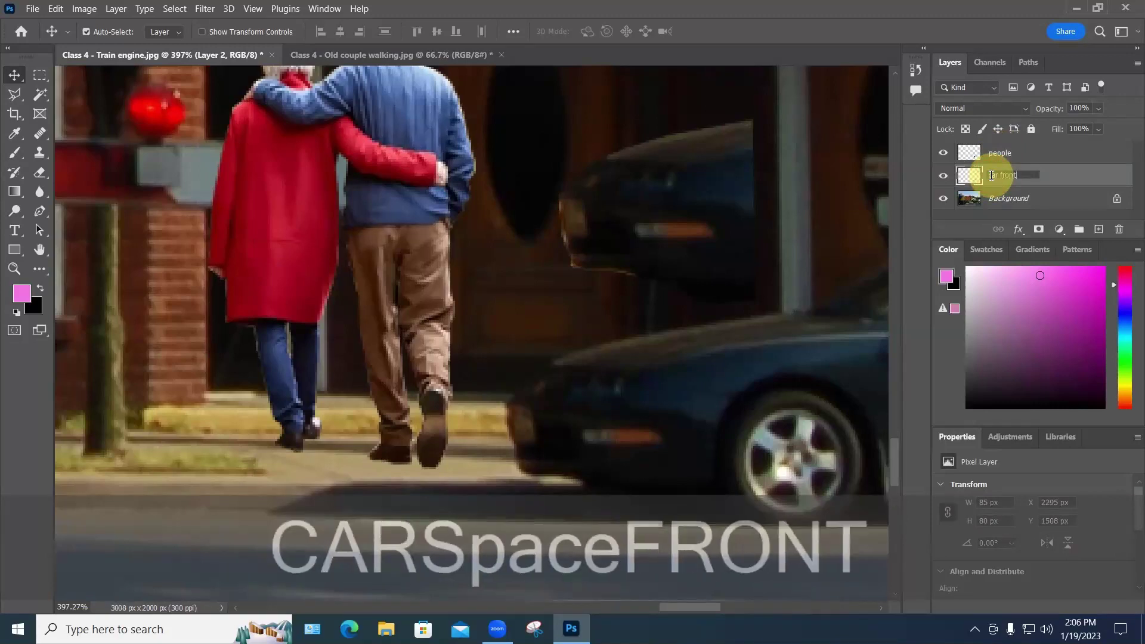
{"action": "key", "text": "Return"}
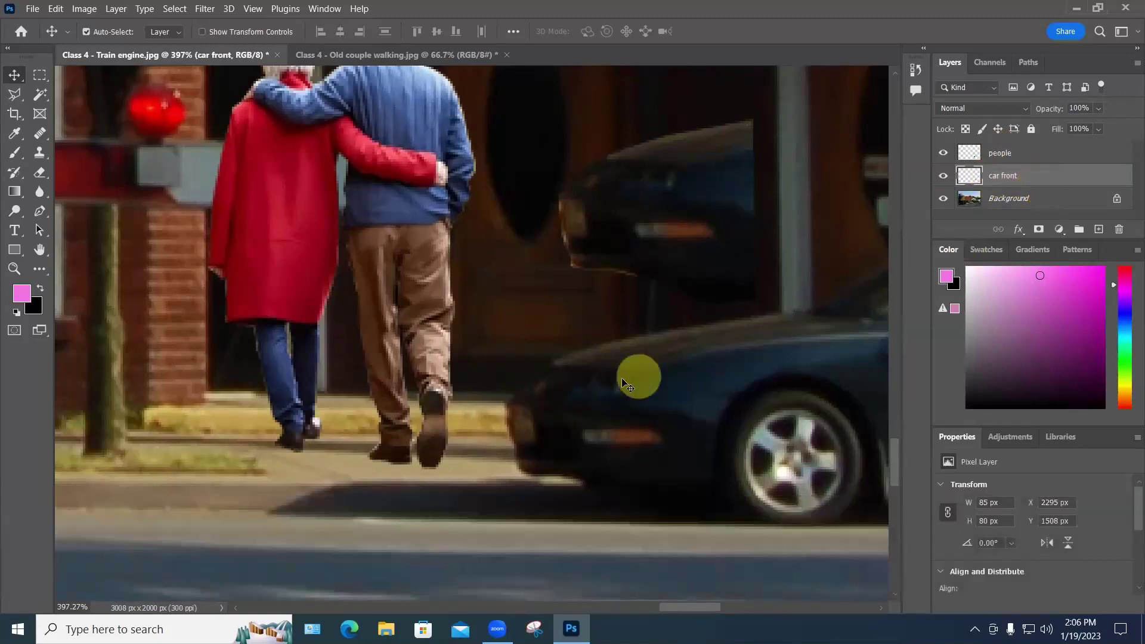
{"action": "left_click", "coordinate": [999, 154]}
{"action": "left_click_drag", "start_coordinate": [416, 249], "coordinate": [415, 249]}
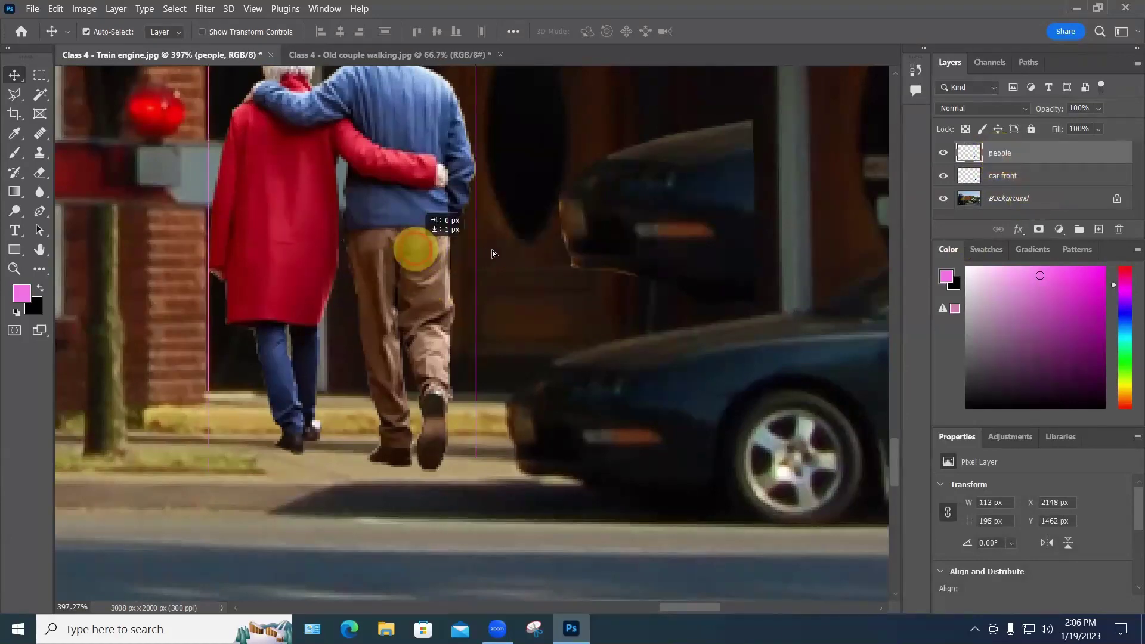
{"action": "left_click_drag", "start_coordinate": [492, 254], "coordinate": [560, 256]}
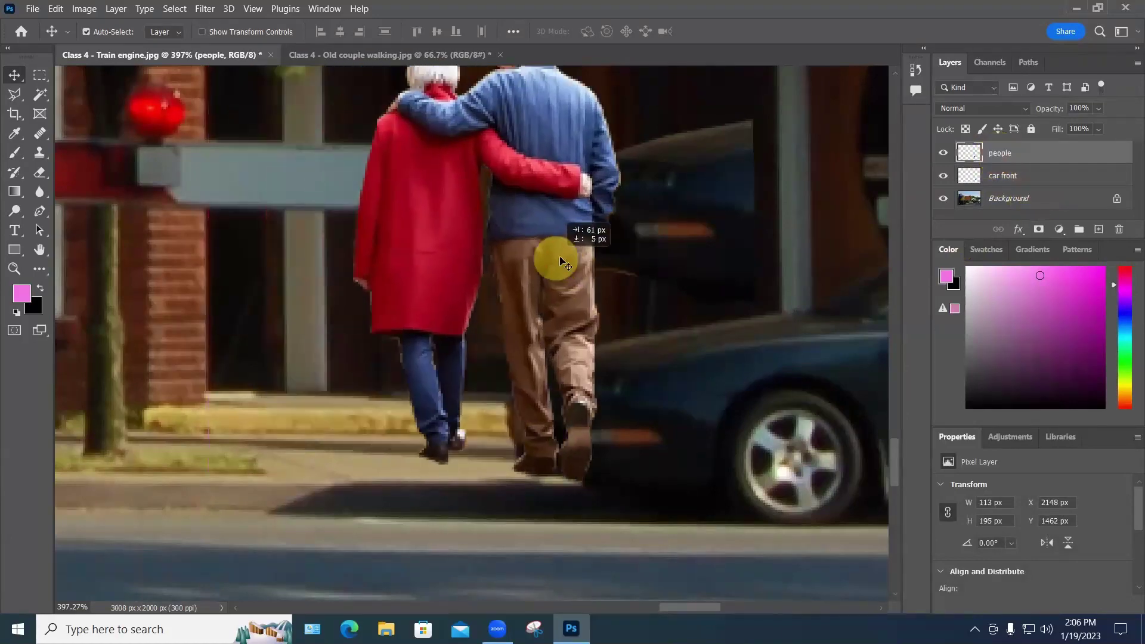
{"action": "left_click", "coordinate": [999, 175]}
{"action": "left_click_drag", "start_coordinate": [716, 192], "coordinate": [661, 399]}
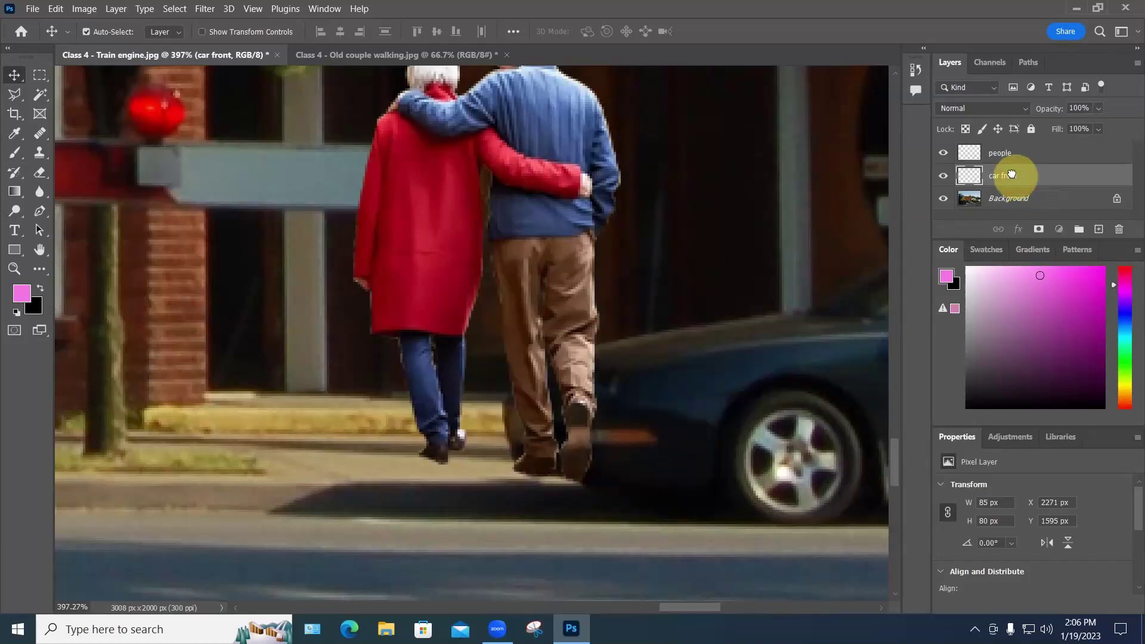
{"action": "left_click_drag", "start_coordinate": [1016, 178], "coordinate": [1012, 154]}
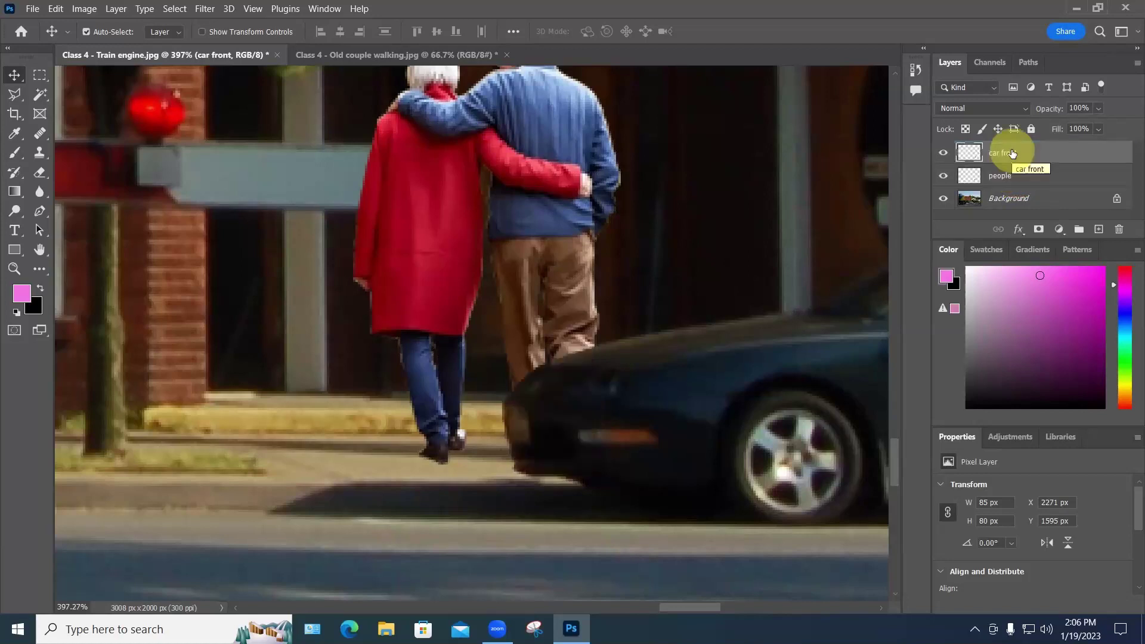
{"action": "scroll", "coordinate": [1012, 153], "scroll_direction": "down", "scroll_amount": 5}
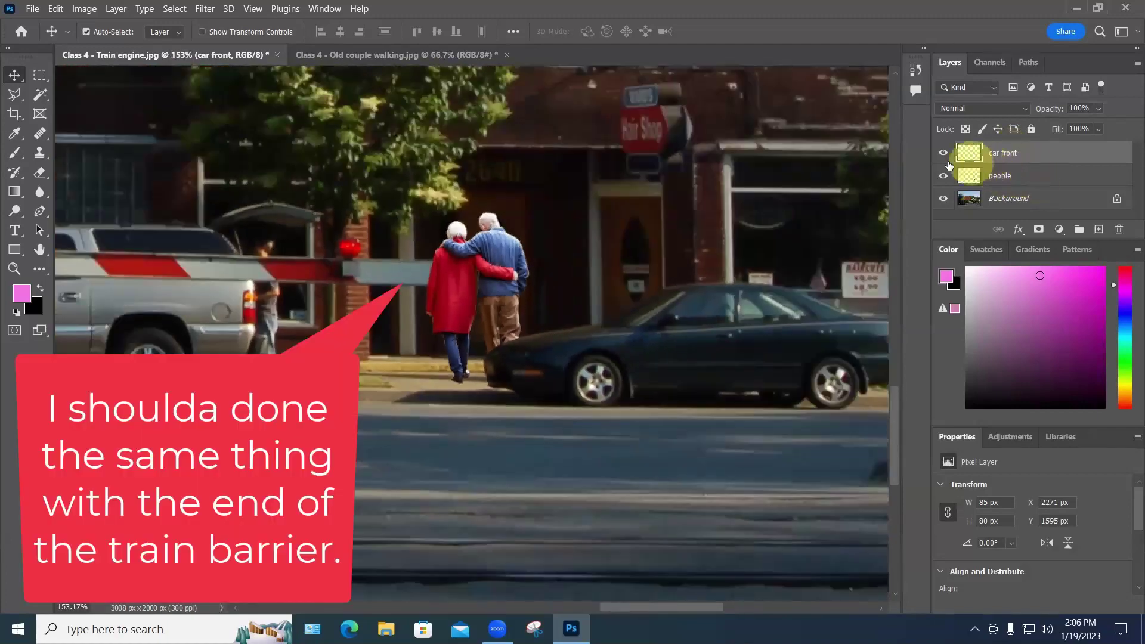
{"action": "left_click", "coordinate": [942, 155]}
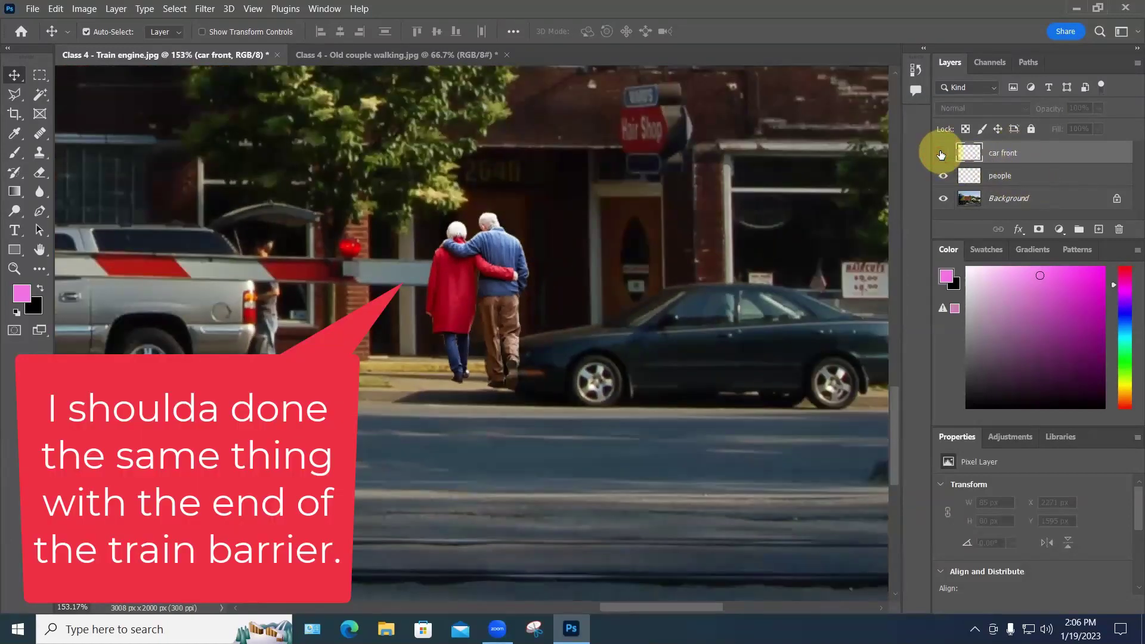
{"action": "left_click", "coordinate": [941, 154]}
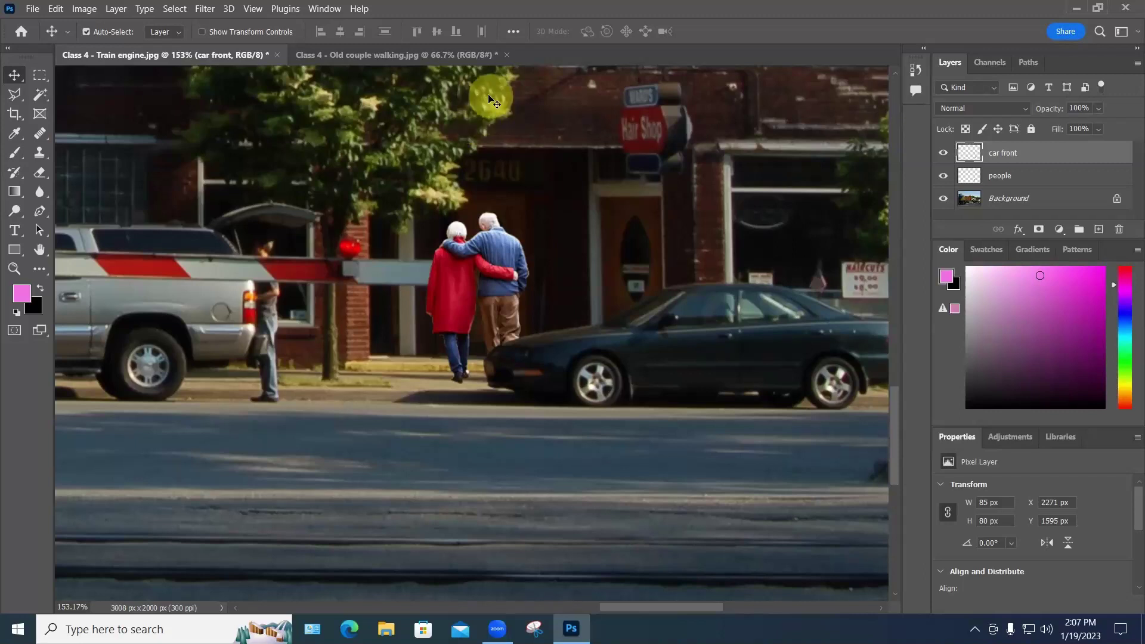
Step: Save the composite as 'Class 4 - Train engine with old folks.psd' with maximum compatibility
{"action": "left_click", "coordinate": [32, 9]}
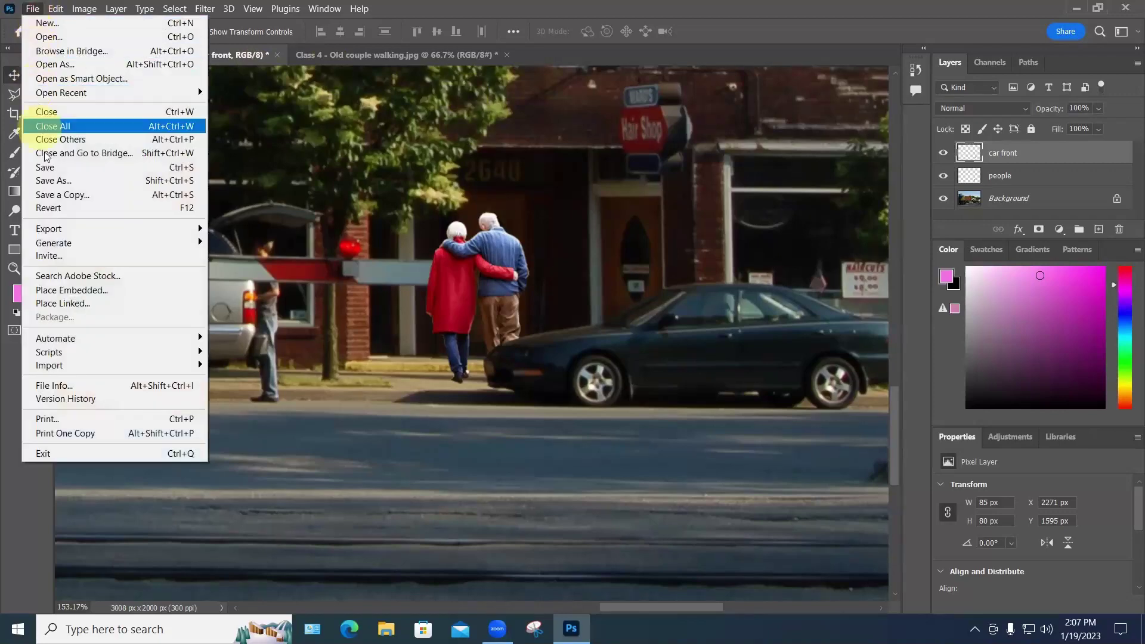
{"action": "left_click", "coordinate": [52, 180]}
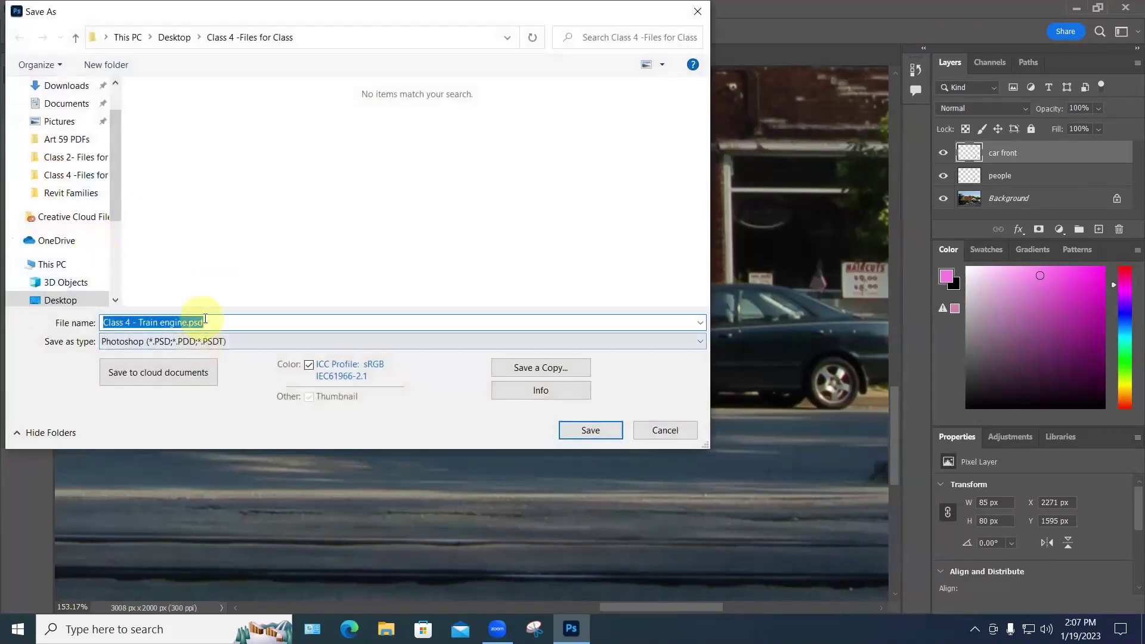
{"action": "key", "text": "Return"}
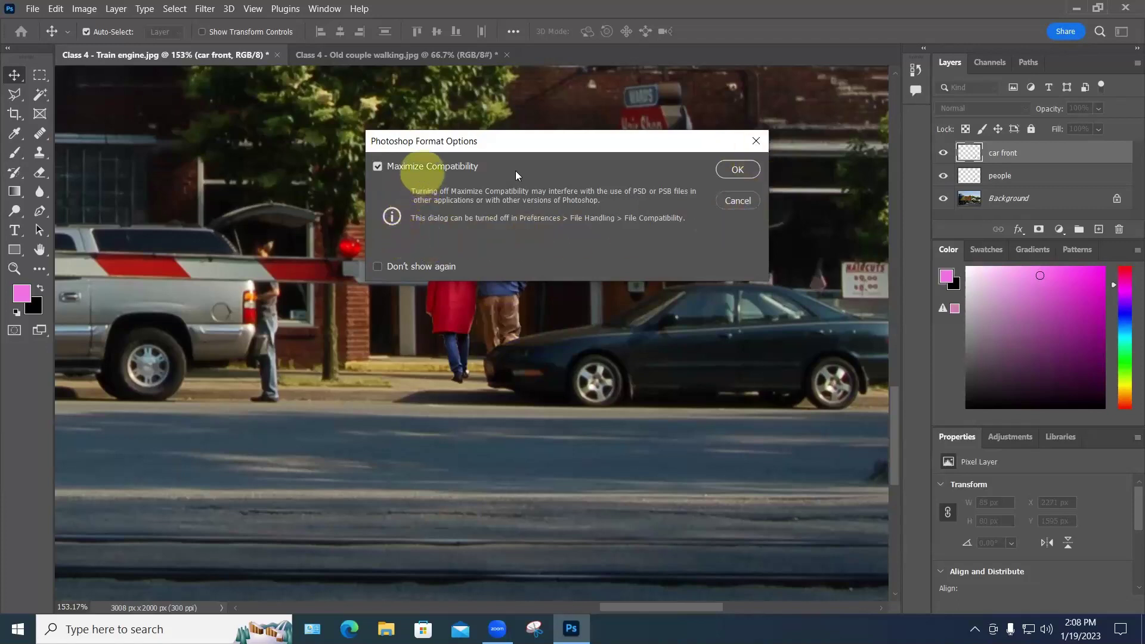
{"action": "left_click", "coordinate": [738, 171]}
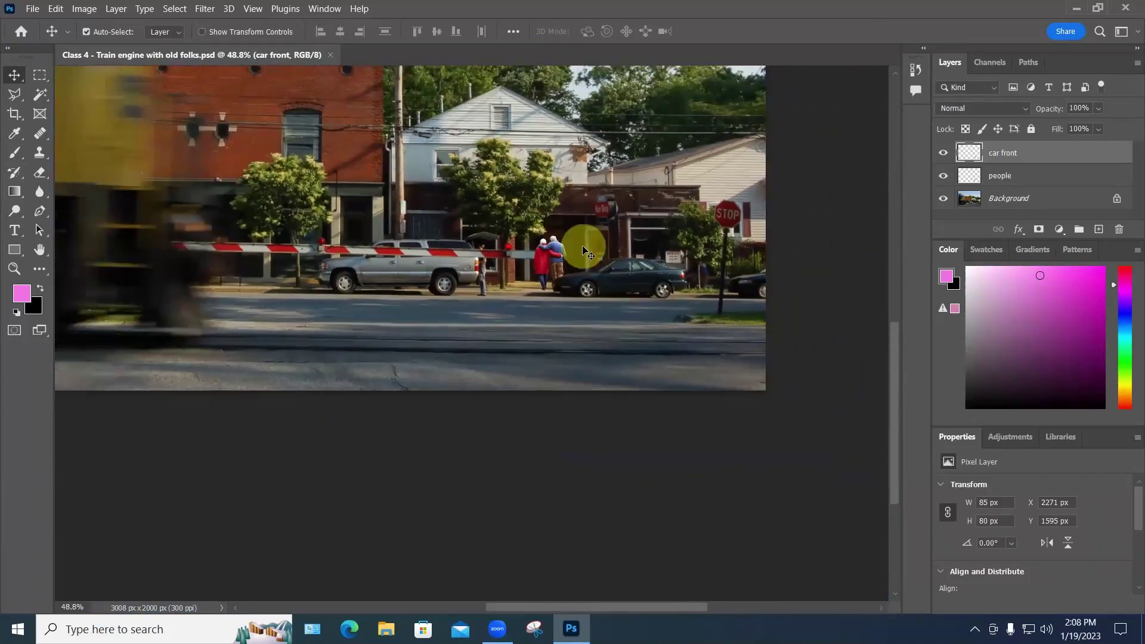
Step: Save a JPEG copy as 'Class 4 - Train engine with old folks copy.jpg' and close the composite
{"action": "left_click", "coordinate": [33, 9]}
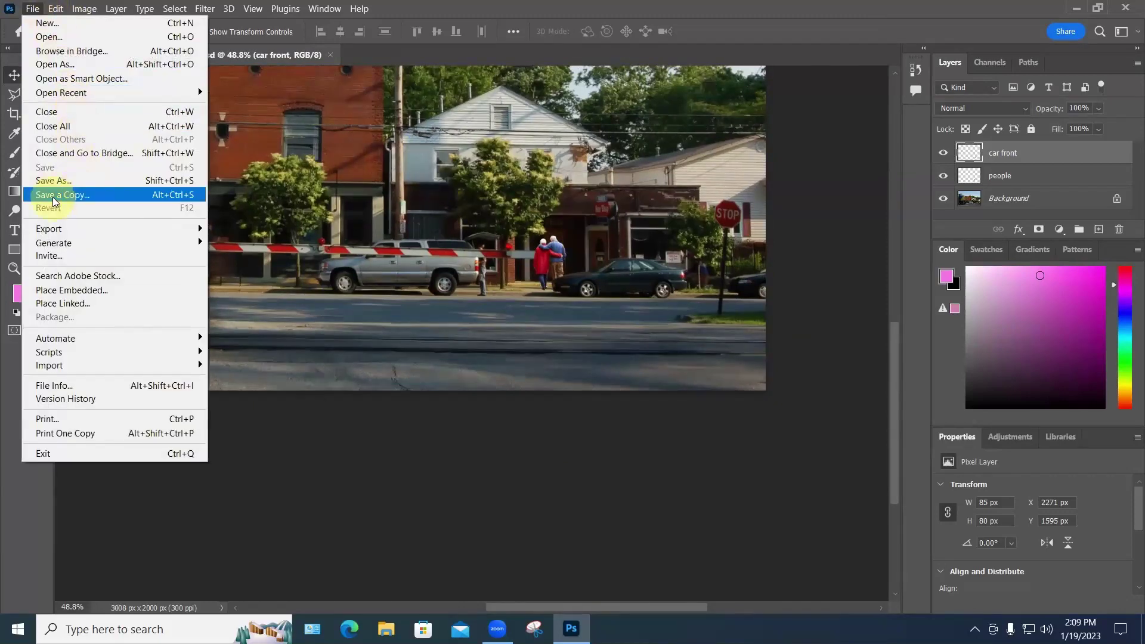
{"action": "left_click", "coordinate": [82, 197]}
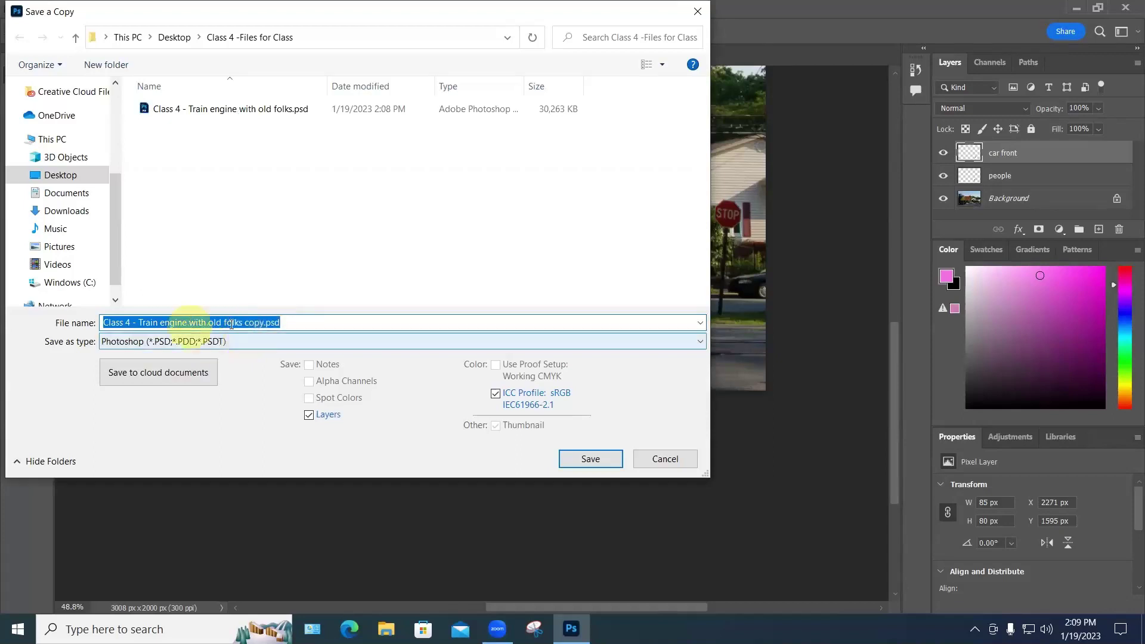
{"action": "left_click", "coordinate": [182, 343]}
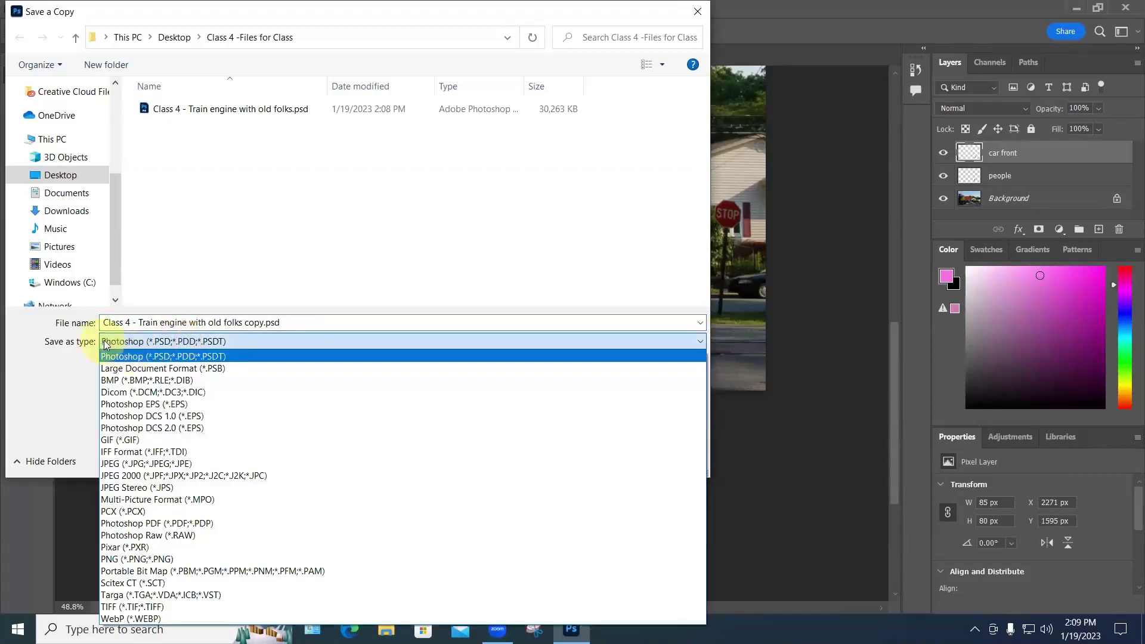
{"action": "left_click", "coordinate": [144, 476]}
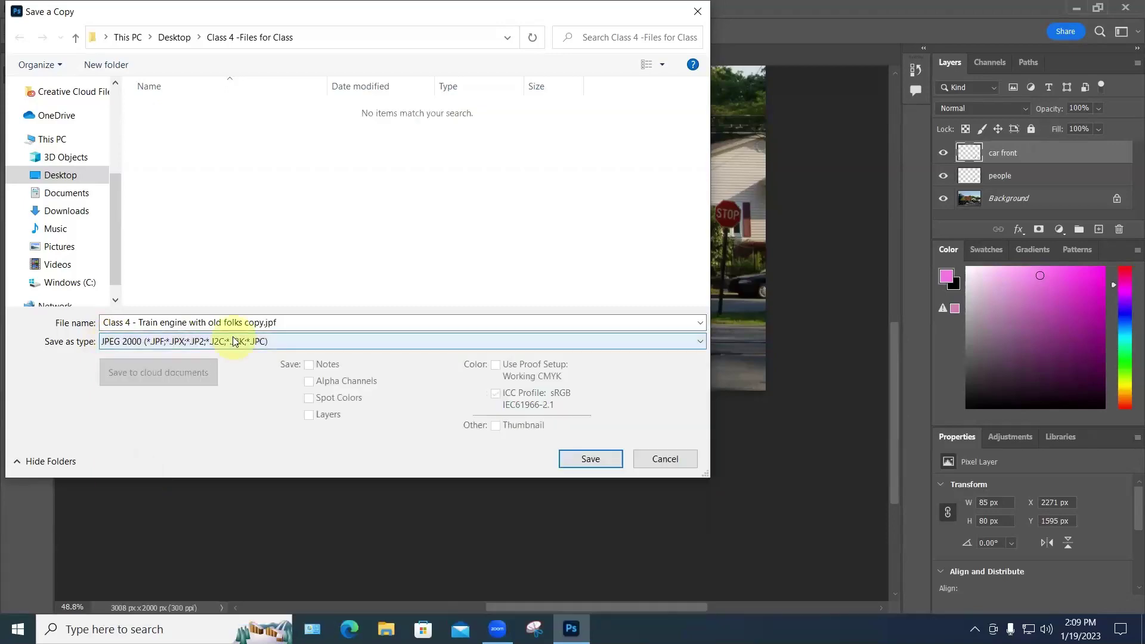
{"action": "left_click", "coordinate": [234, 341]}
{"action": "left_click", "coordinate": [143, 463]}
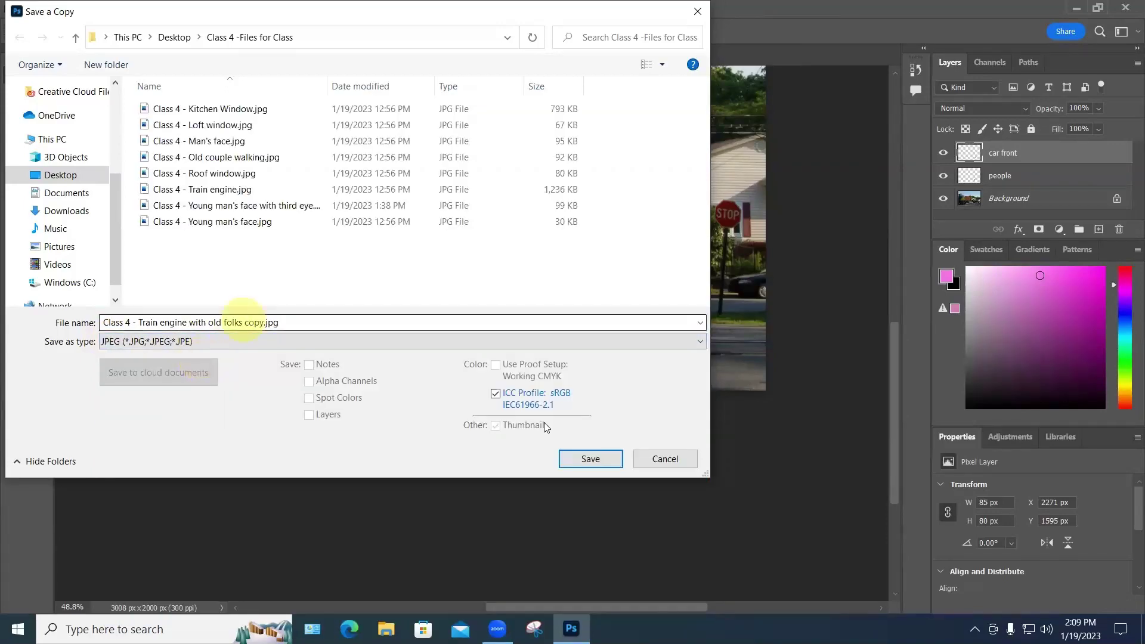
{"action": "left_click", "coordinate": [585, 457]}
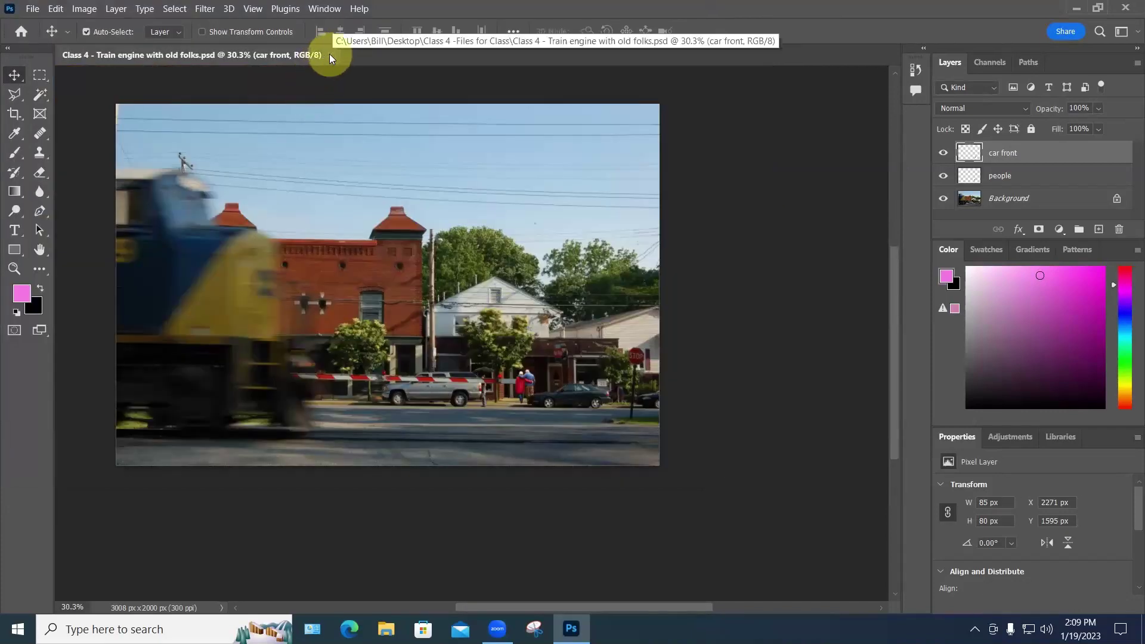
{"action": "left_click", "coordinate": [330, 55]}
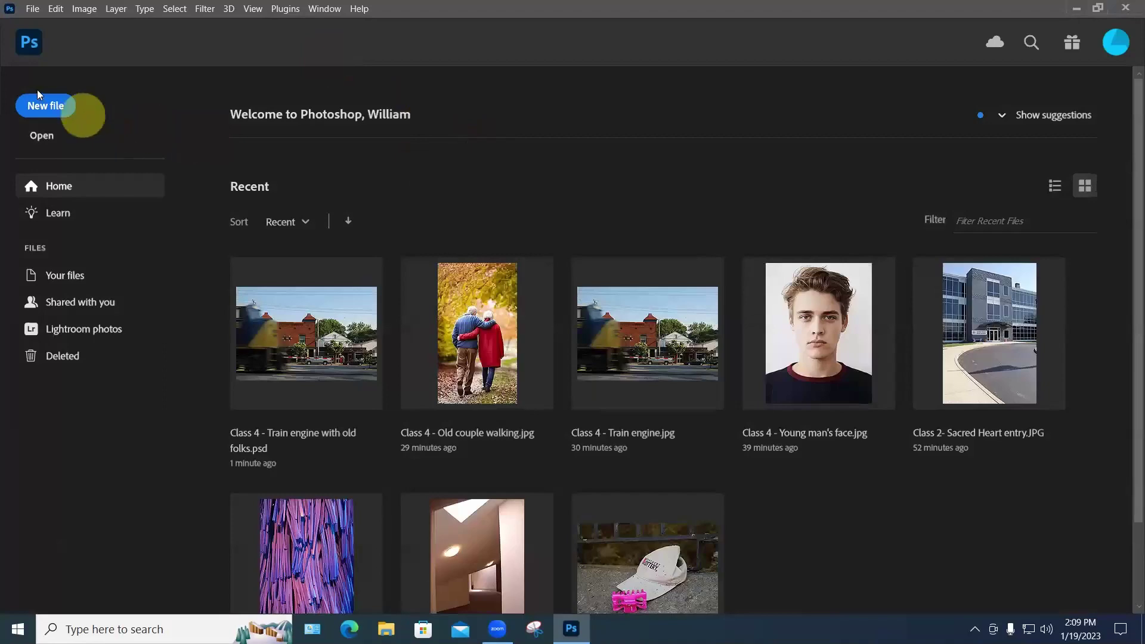
Step: Open the original photo 'Class 4 - Train engine.jpg' from the Home screen
{"action": "left_click", "coordinate": [40, 136]}
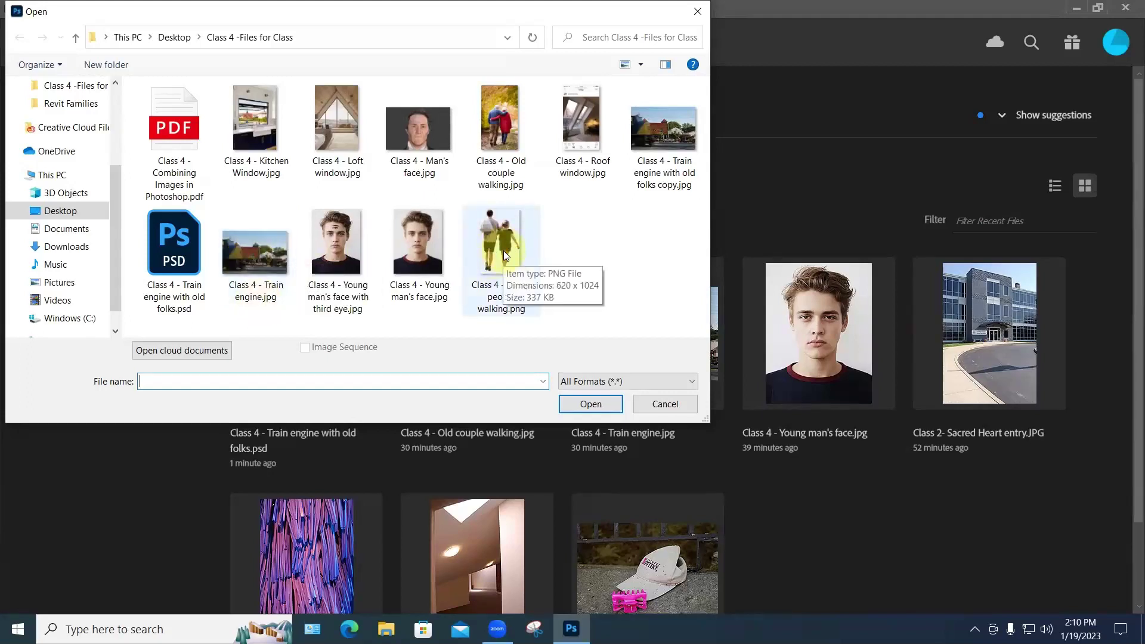
{"action": "left_click", "coordinate": [248, 263]}
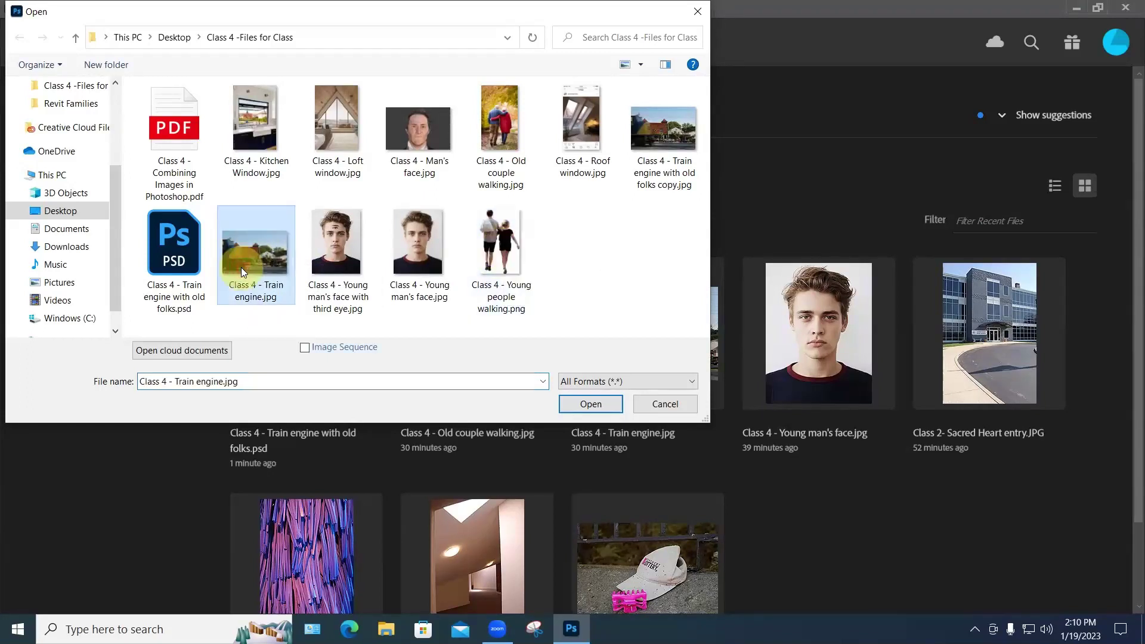
{"action": "left_click", "coordinate": [585, 406]}
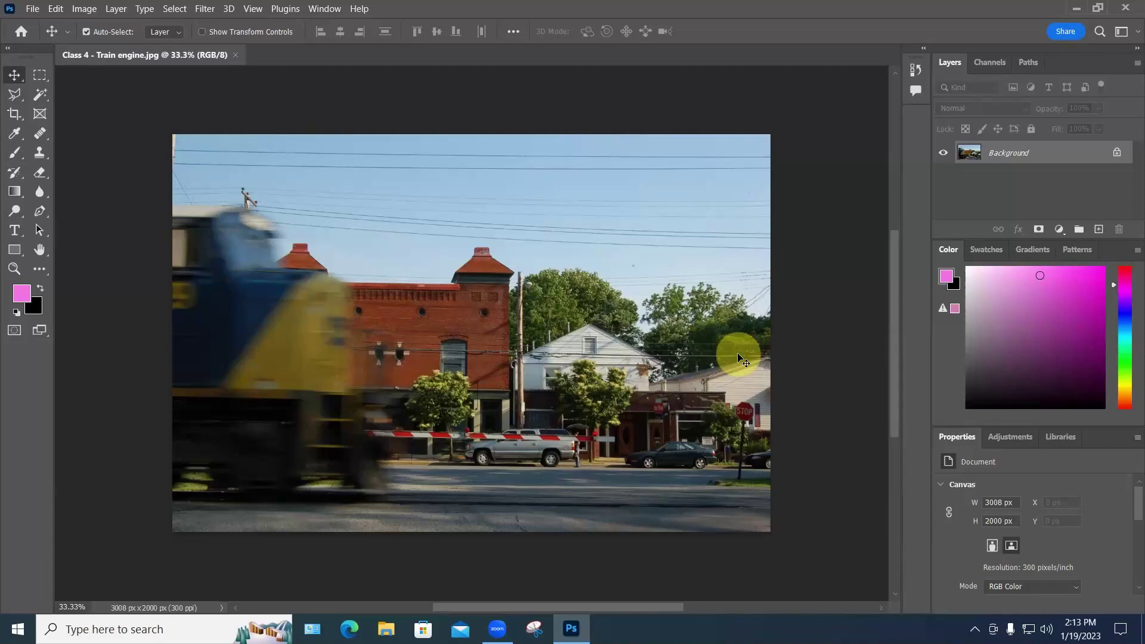
Step: Place 'Young people walking.png' into the train photo as an embedded image
{"action": "left_click", "coordinate": [33, 10]}
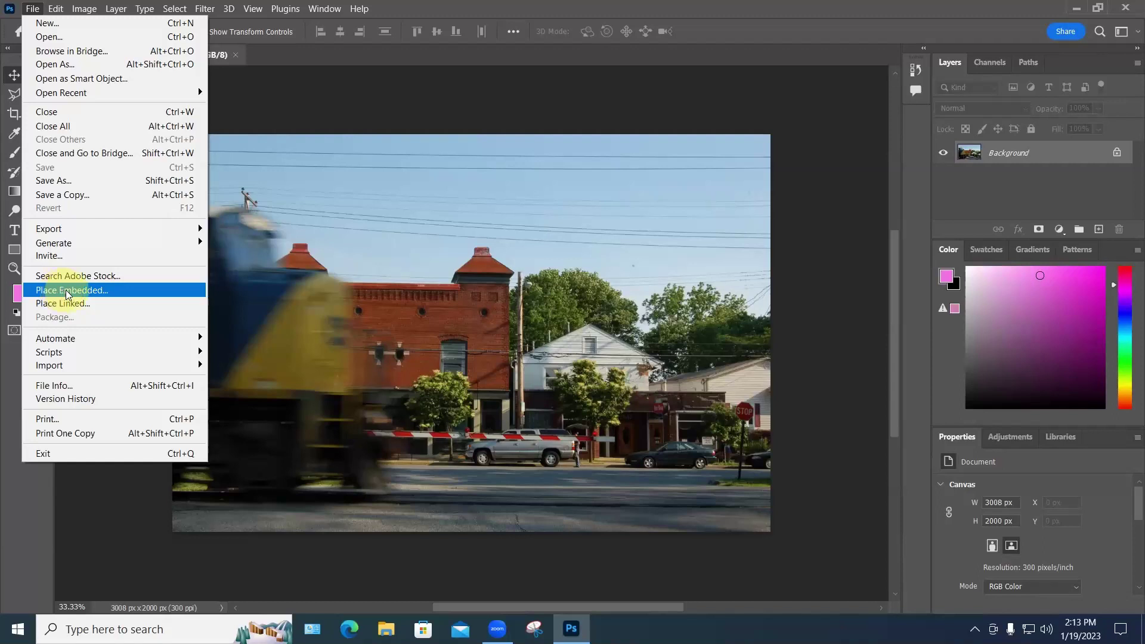
{"action": "left_click", "coordinate": [68, 291]}
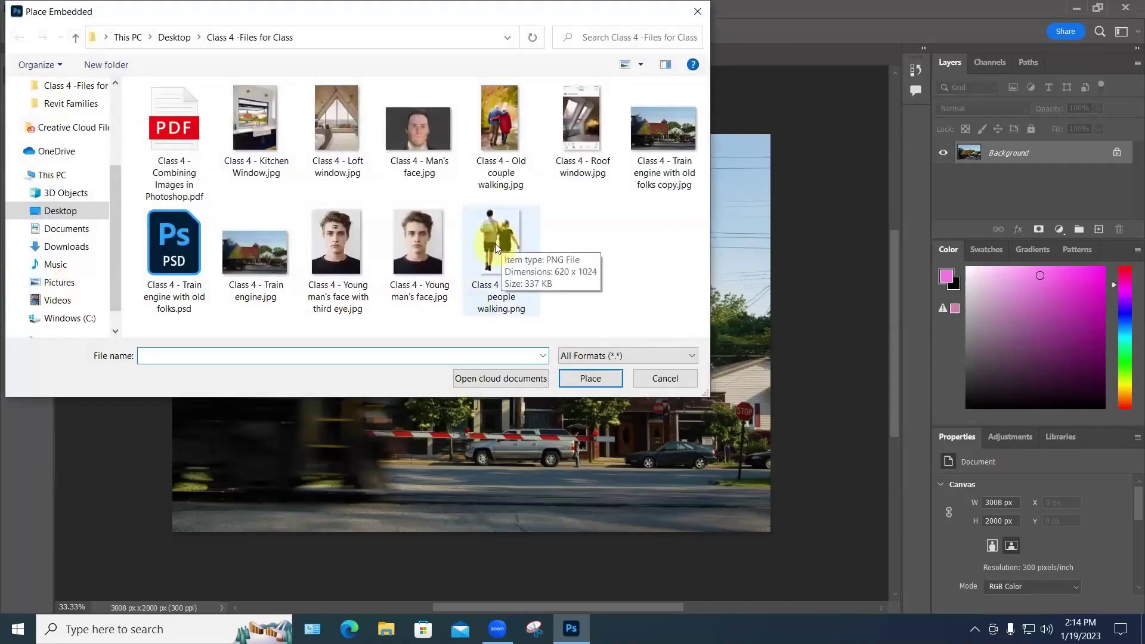
{"action": "left_click", "coordinate": [495, 244]}
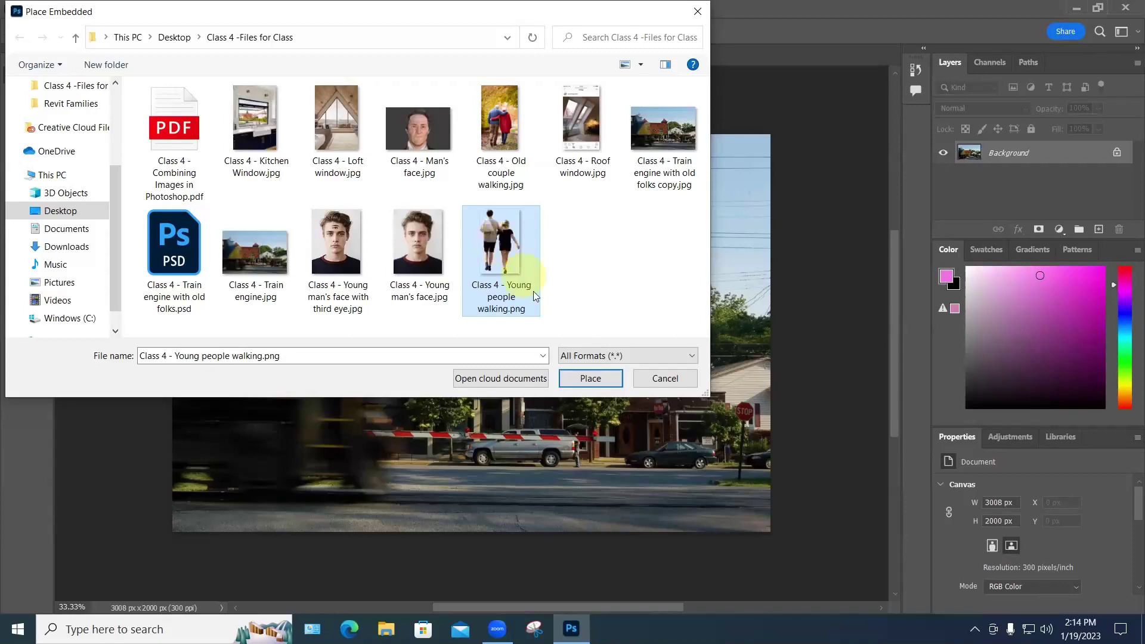
{"action": "left_click", "coordinate": [590, 382]}
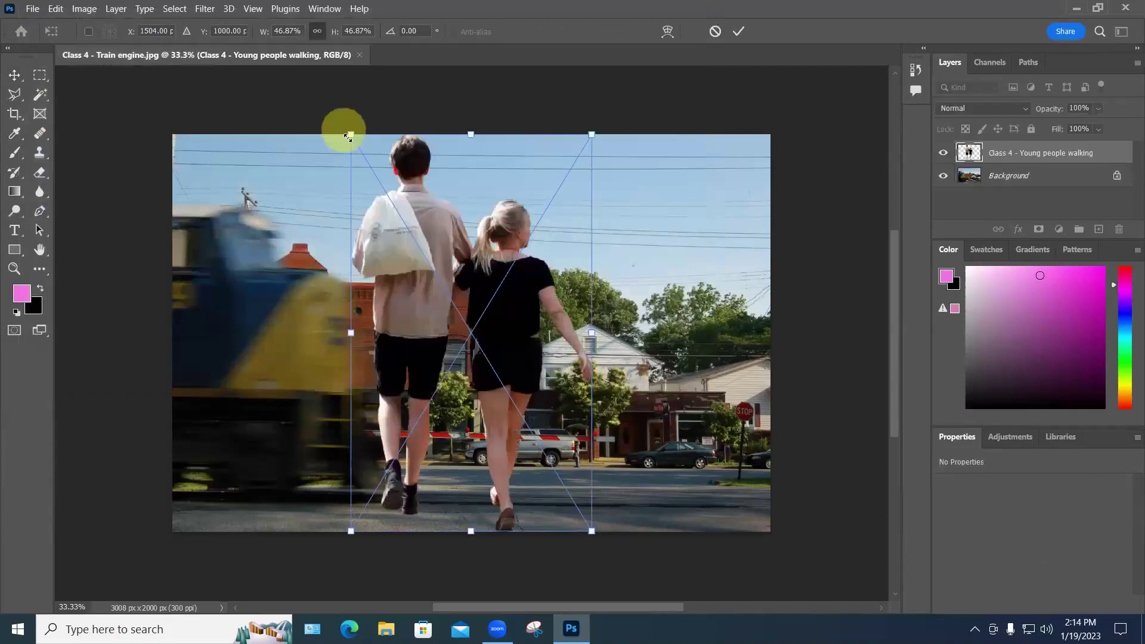
Step: Shrink the couple, move them onto the street right of centre, and commit
{"action": "left_click_drag", "start_coordinate": [351, 135], "coordinate": [424, 277]}
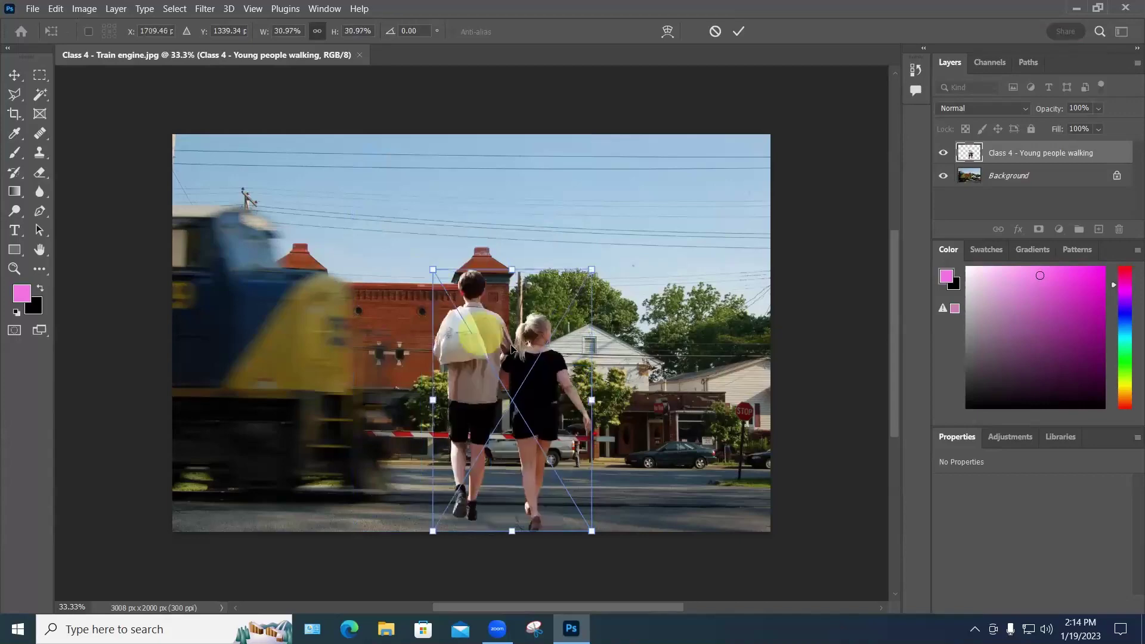
{"action": "left_click_drag", "start_coordinate": [513, 349], "coordinate": [627, 379]}
{"action": "left_click", "coordinate": [853, 310]}
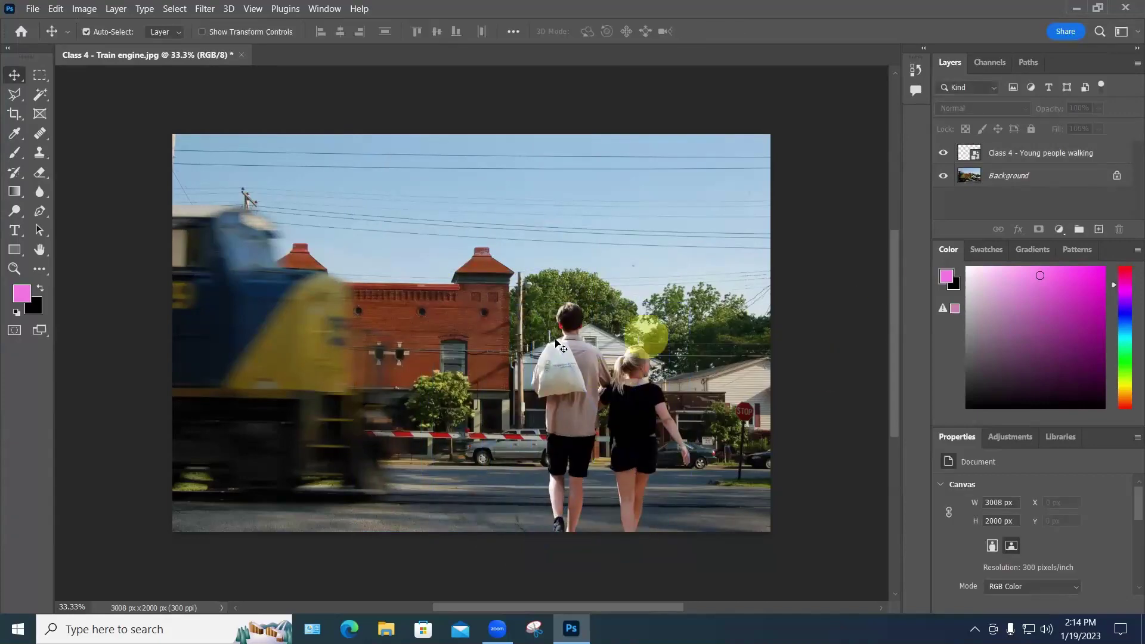
{"action": "scroll", "coordinate": [566, 340], "scroll_direction": "up", "scroll_amount": 2}
{"action": "scroll", "coordinate": [557, 340], "scroll_direction": "up", "scroll_amount": 8}
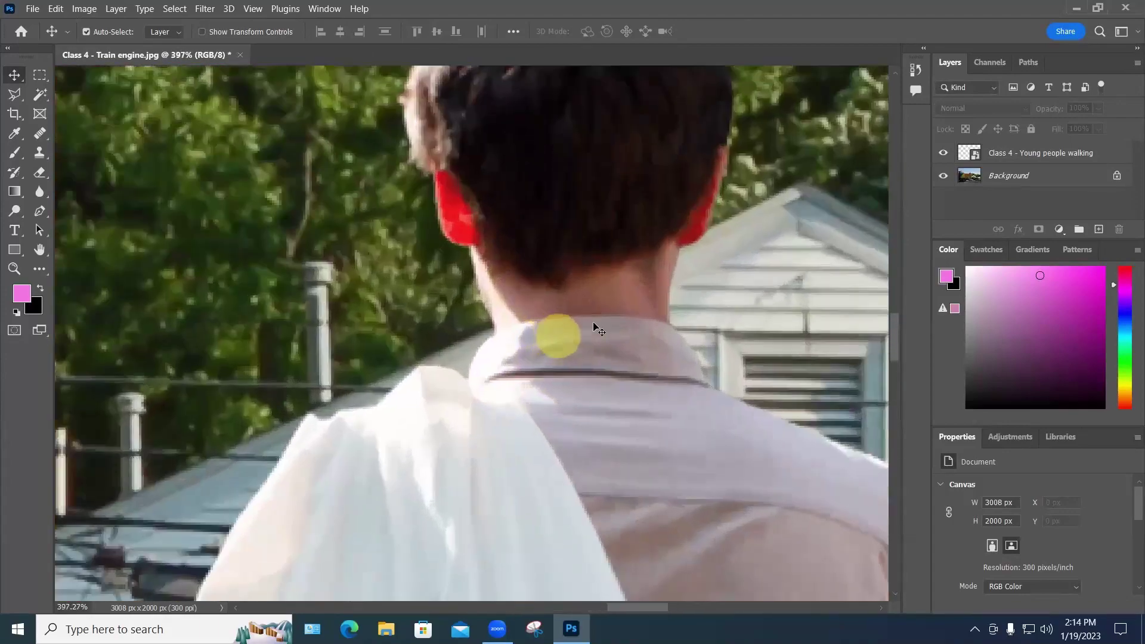
{"action": "scroll", "coordinate": [646, 285], "scroll_direction": "down", "scroll_amount": 3}
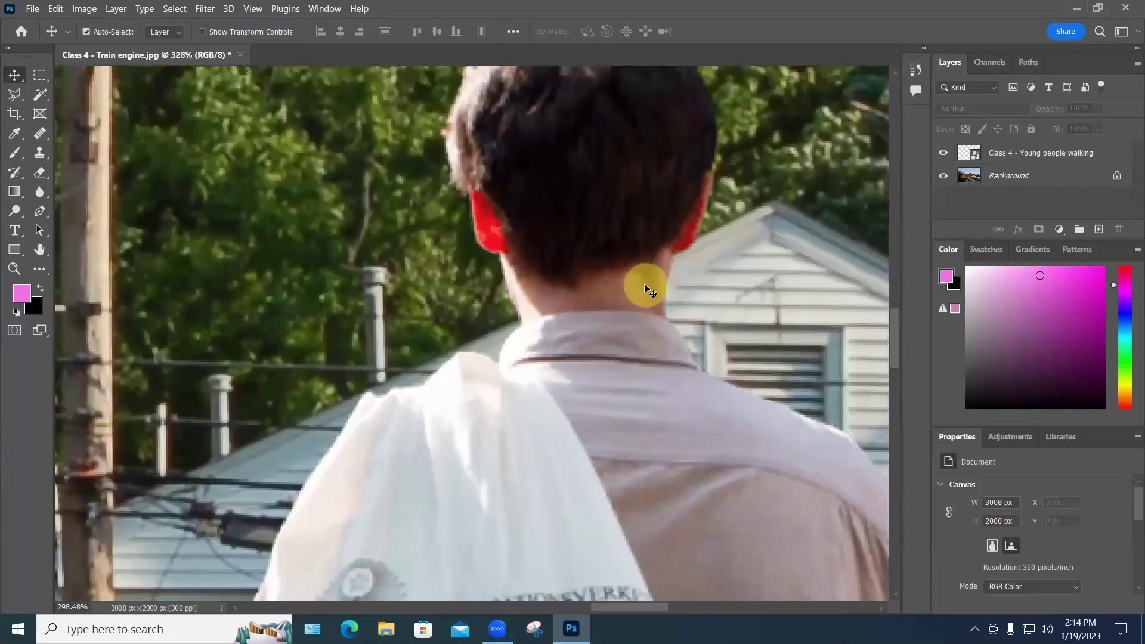
{"action": "scroll", "coordinate": [645, 290], "scroll_direction": "down", "scroll_amount": 4}
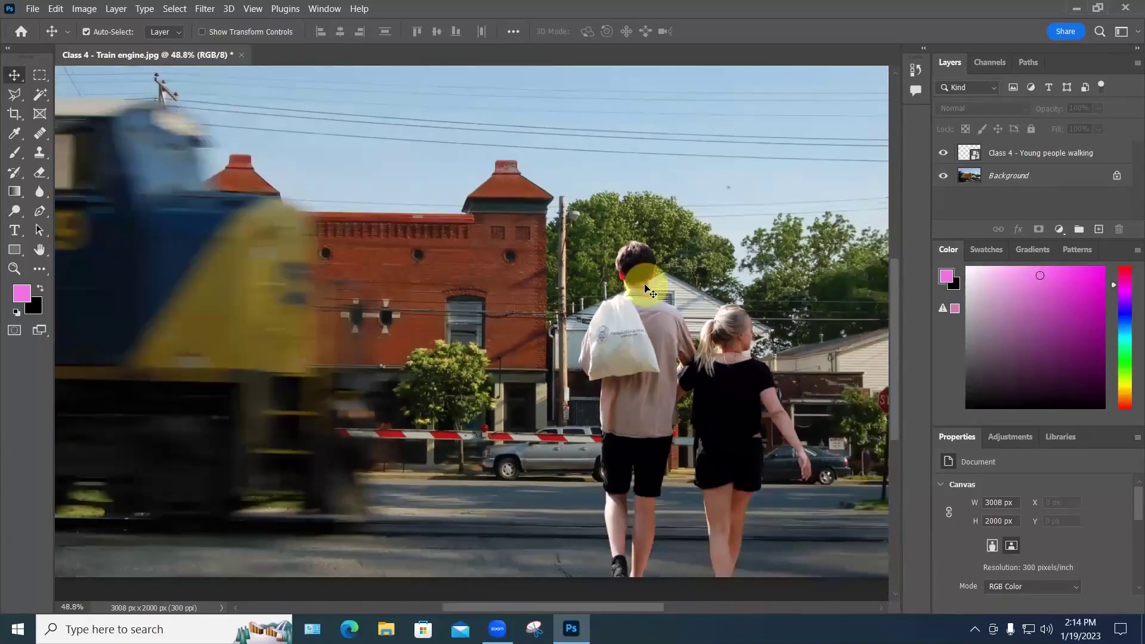
{"action": "scroll", "coordinate": [645, 290], "scroll_direction": "down", "scroll_amount": 3}
{"action": "scroll", "coordinate": [645, 290], "scroll_direction": "up", "scroll_amount": 1}
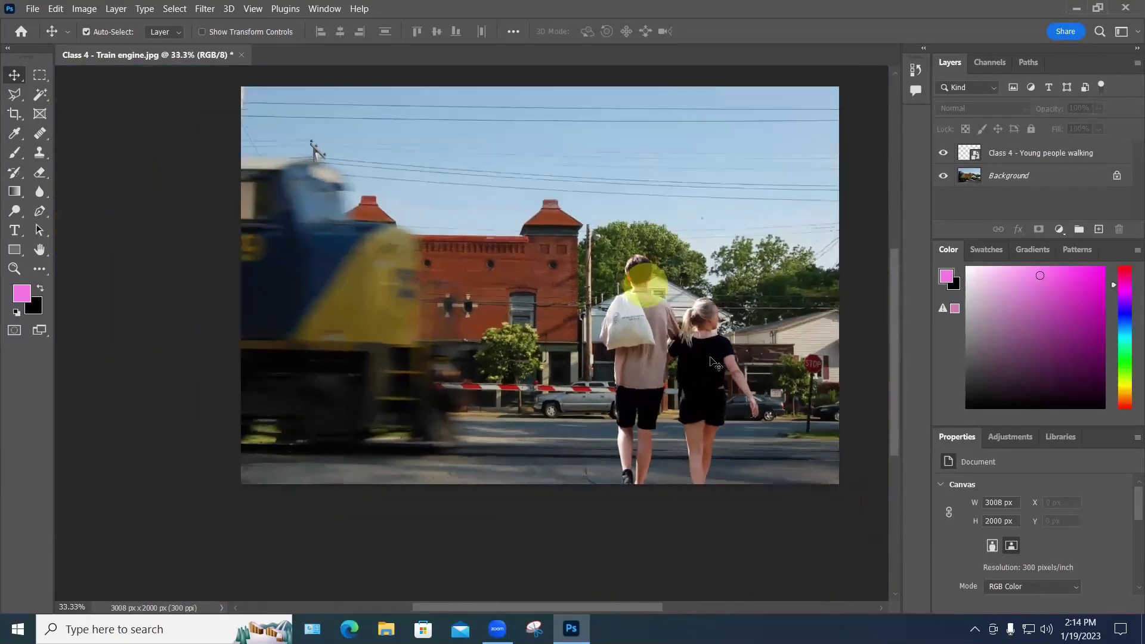
{"action": "scroll", "coordinate": [704, 394], "scroll_direction": "down", "scroll_amount": 1}
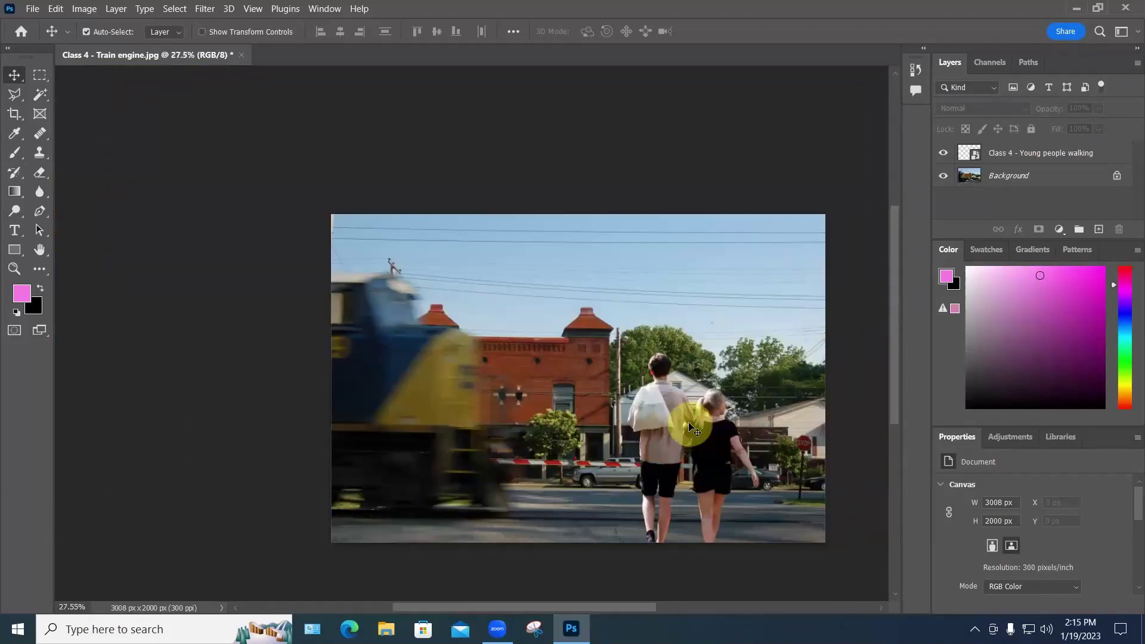
{"action": "left_click", "coordinate": [690, 428]}
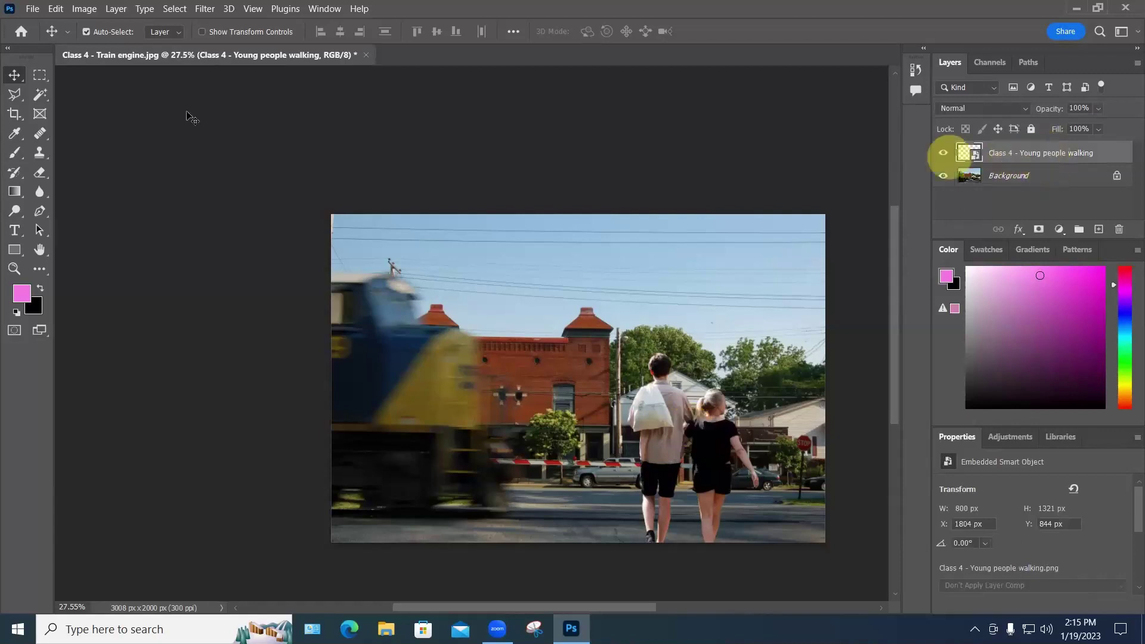
Step: Flip the Young people walking layer horizontally
{"action": "left_click", "coordinate": [56, 10]}
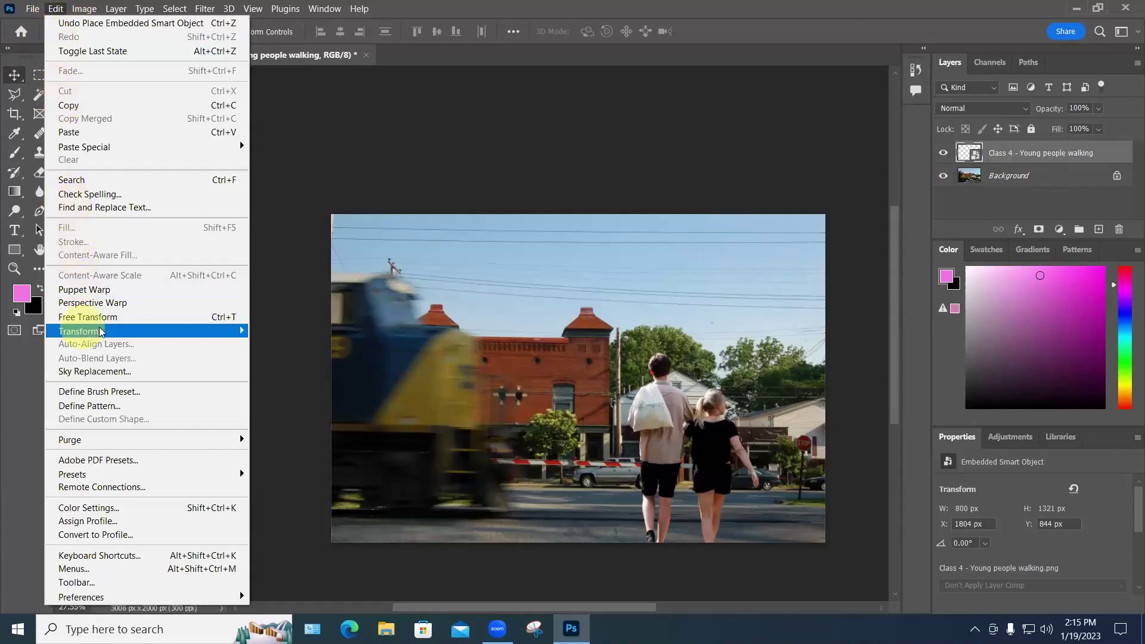
{"action": "mouse_move", "coordinate": [101, 333]}
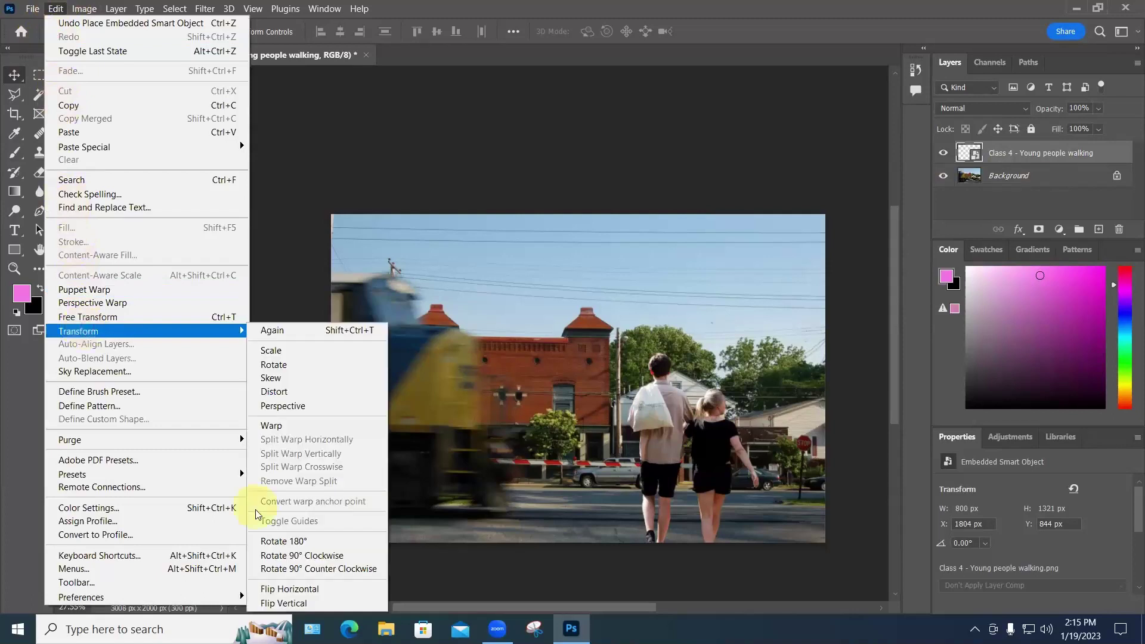
{"action": "left_click", "coordinate": [283, 590]}
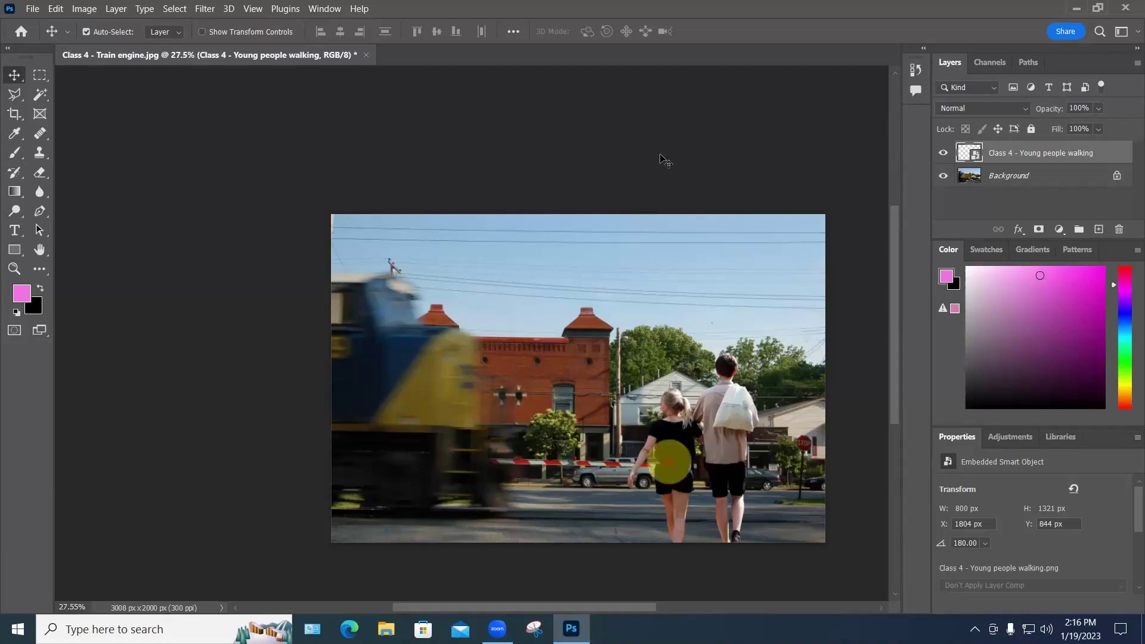
Step: Nudge the couple slightly up and left, then zoom in on the man's bag
{"action": "left_click_drag", "start_coordinate": [683, 447], "coordinate": [670, 435]}
{"action": "scroll", "coordinate": [719, 402], "scroll_direction": "up", "scroll_amount": 5}
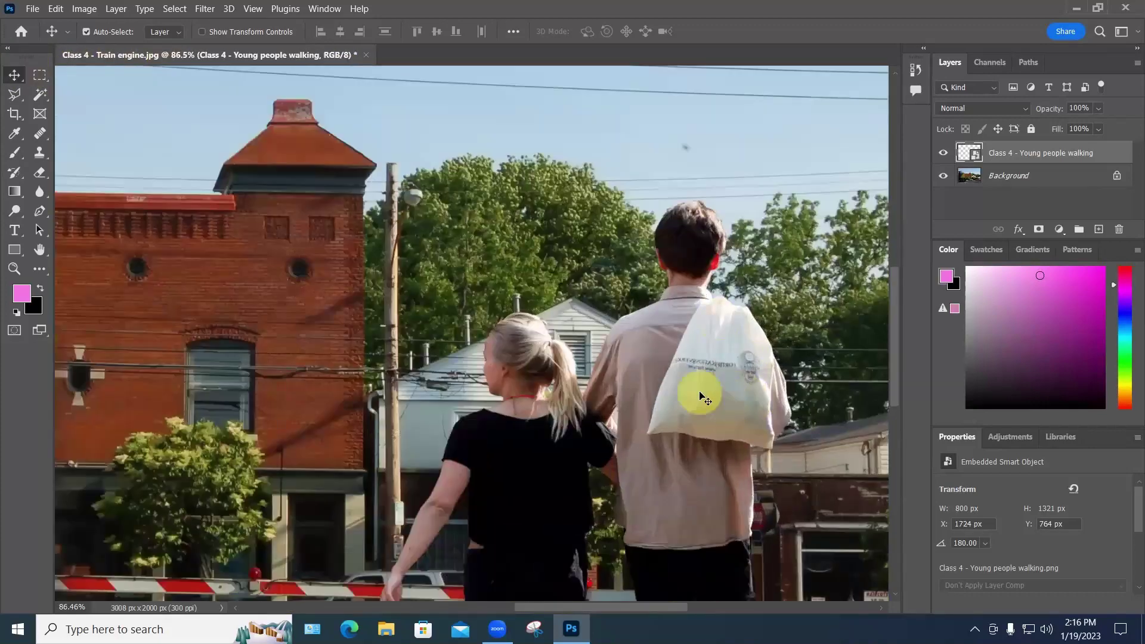
{"action": "scroll", "coordinate": [698, 370], "scroll_direction": "up", "scroll_amount": 3}
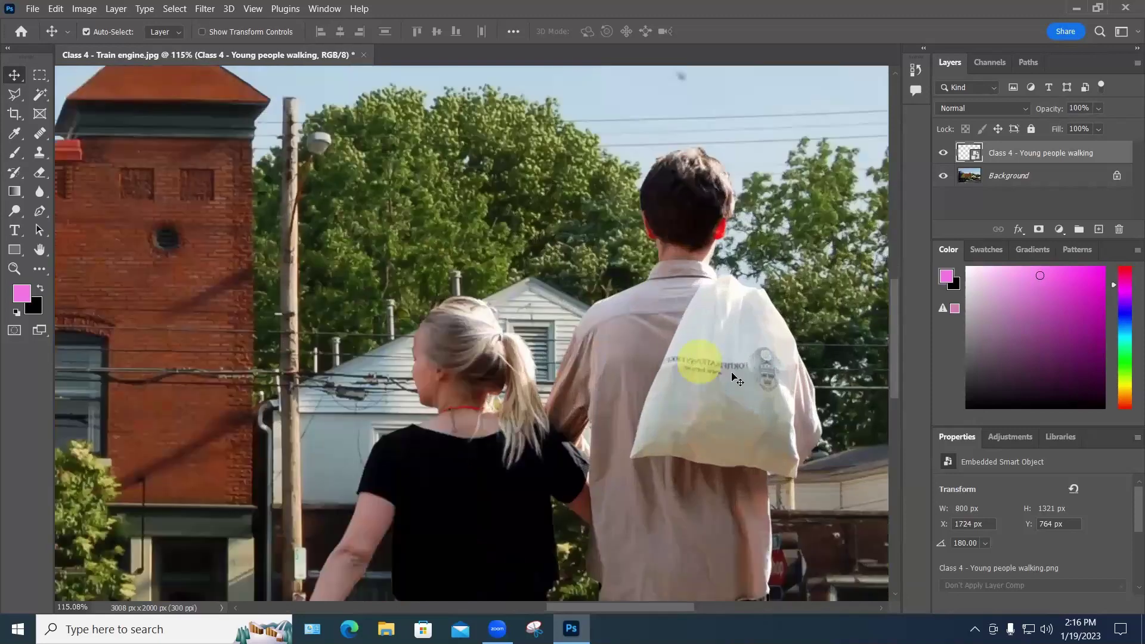
{"action": "scroll", "coordinate": [716, 394], "scroll_direction": "up", "scroll_amount": 3}
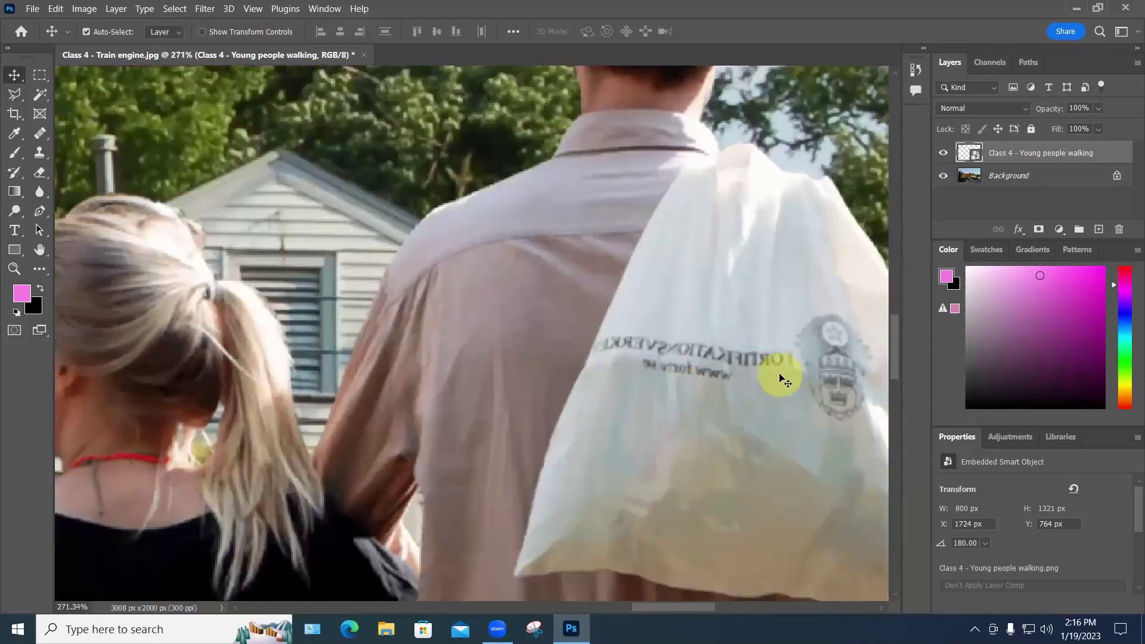
{"action": "scroll", "coordinate": [769, 388], "scroll_direction": "up", "scroll_amount": 1}
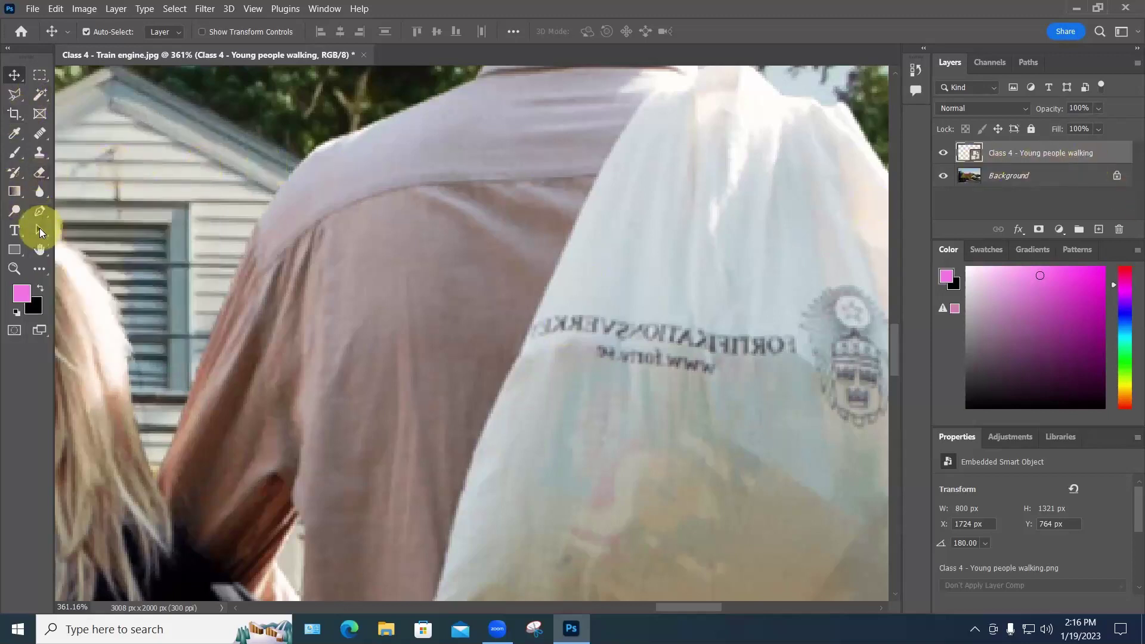
Step: Cancel the rasterize warning and rasterize the Class 4 - Young people walking layer
{"action": "left_click", "coordinate": [39, 154]}
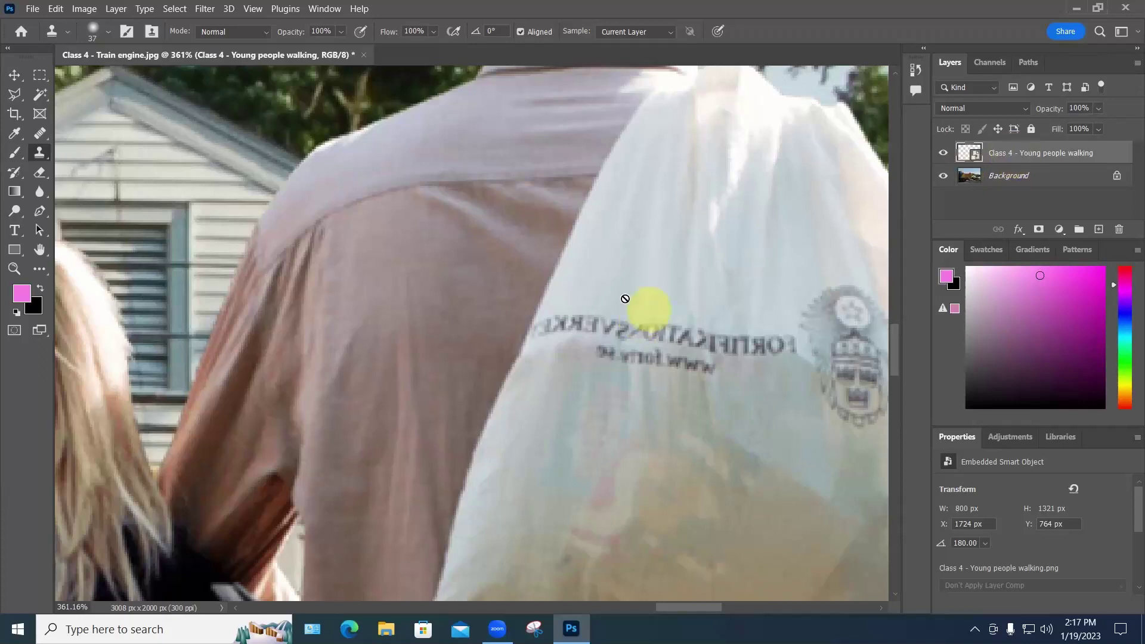
{"action": "left_click", "coordinate": [15, 153]}
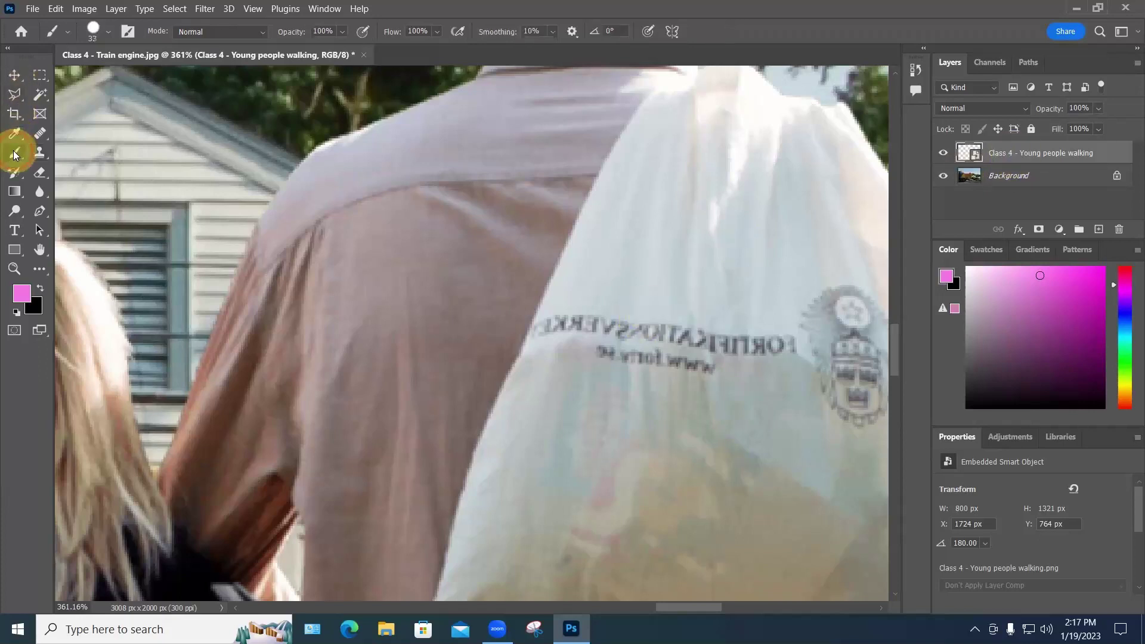
{"action": "left_click", "coordinate": [625, 300]}
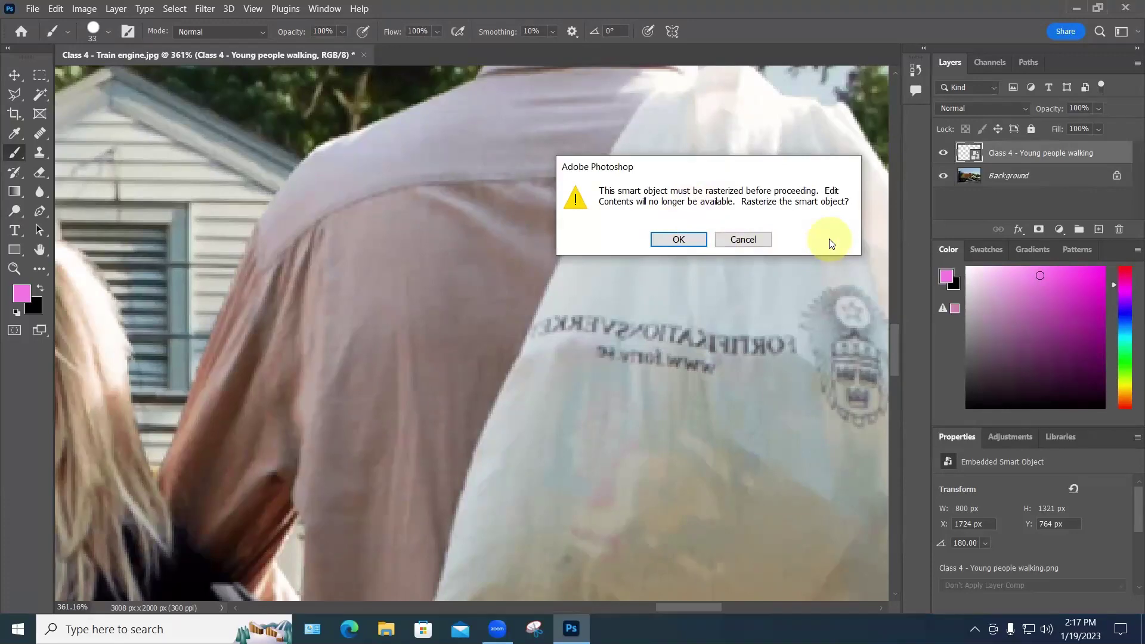
{"action": "left_click", "coordinate": [742, 240]}
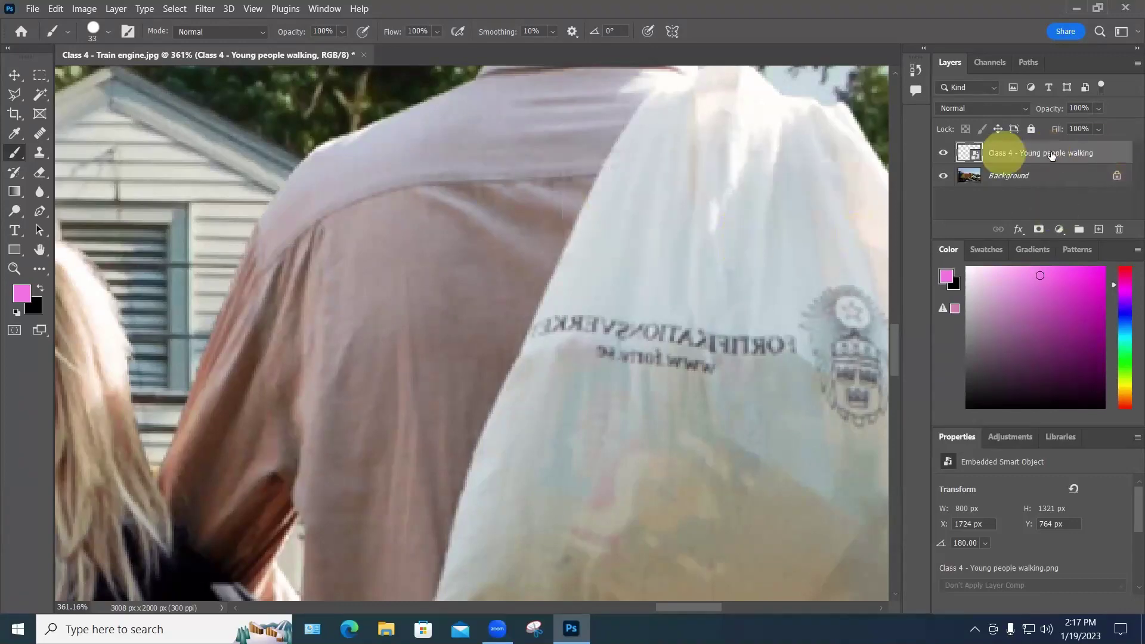
{"action": "right_click", "coordinate": [1006, 152]}
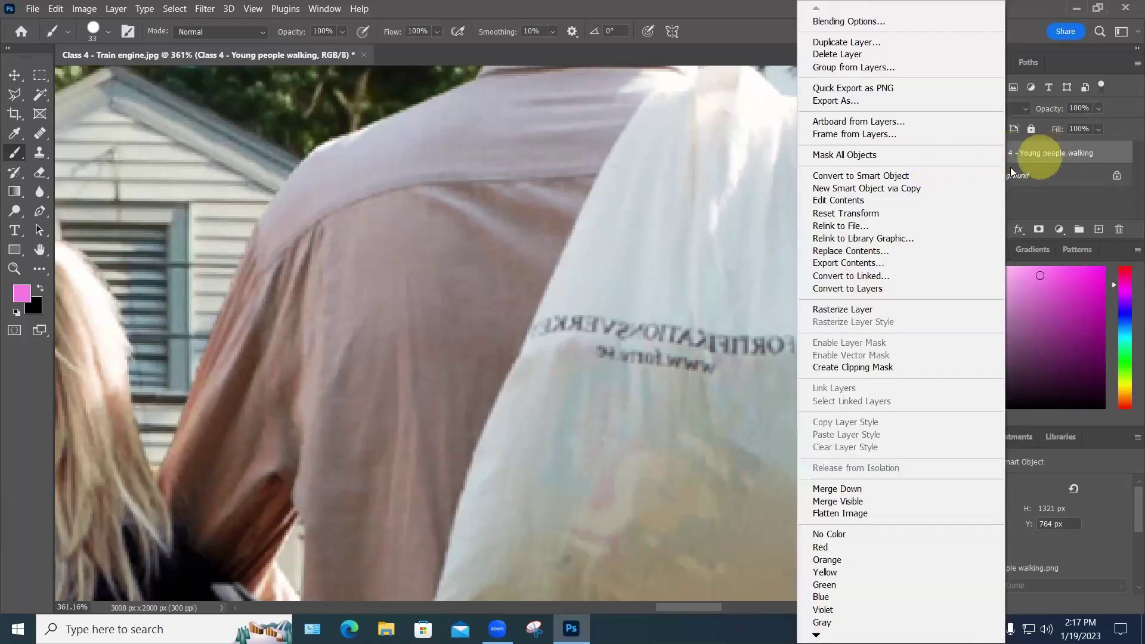
{"action": "left_click", "coordinate": [853, 309]}
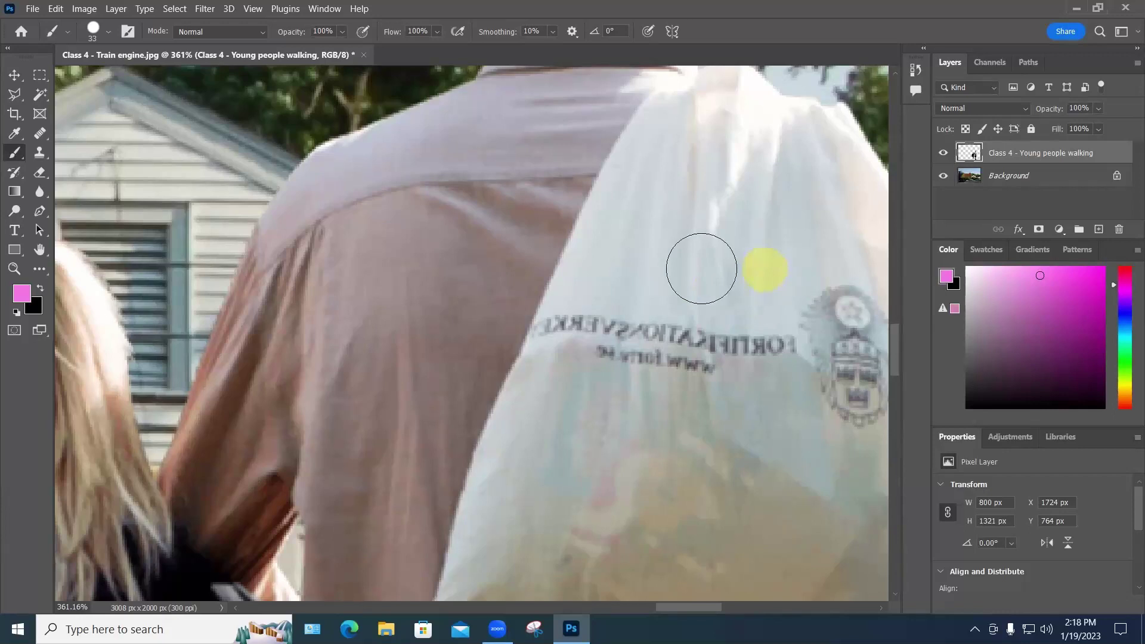
Step: Clone clean bag fabric over the lettering on the man's bag, then zoom out
{"action": "left_click", "coordinate": [39, 152]}
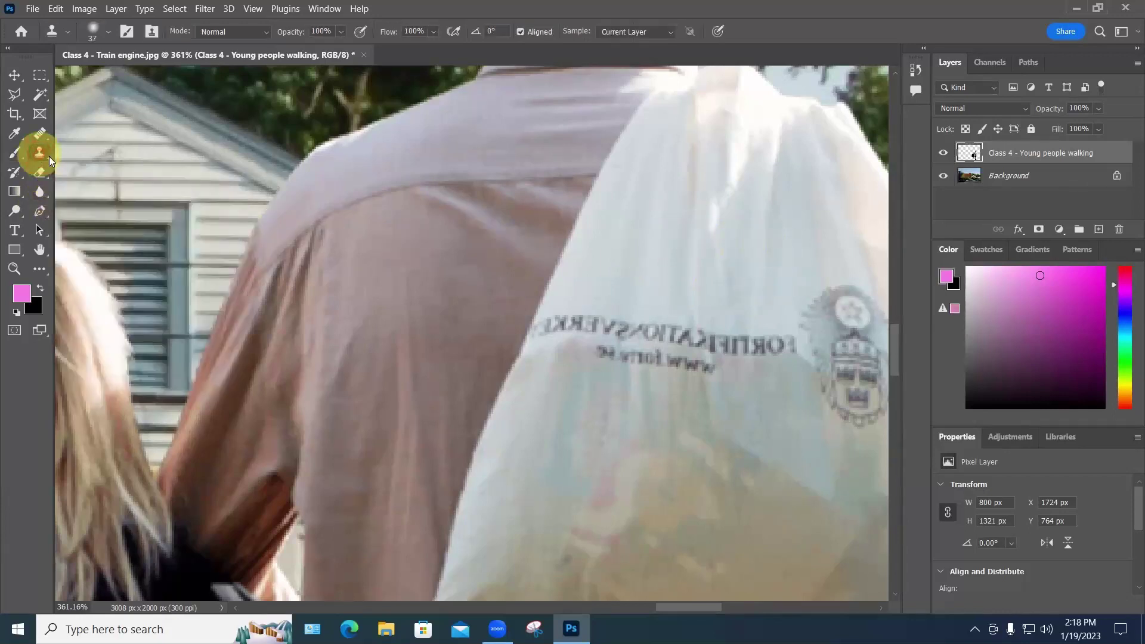
{"action": "left_click", "coordinate": [757, 271], "text": "alt"}
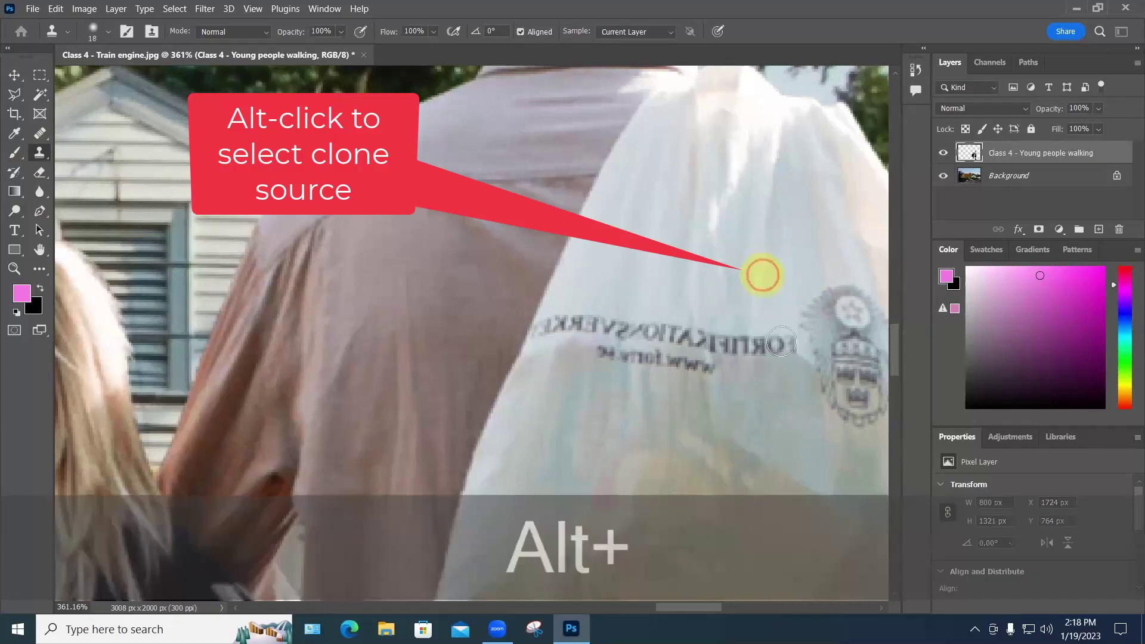
{"action": "mouse_move", "coordinate": [785, 332]}
{"action": "left_mouse_down"}
{"action": "mouse_move", "coordinate": [742, 326]}
{"action": "mouse_move", "coordinate": [706, 358]}
{"action": "mouse_move", "coordinate": [686, 356]}
{"action": "mouse_move", "coordinate": [644, 298]}
{"action": "mouse_move", "coordinate": [651, 266]}
{"action": "mouse_move", "coordinate": [625, 337]}
{"action": "mouse_move", "coordinate": [581, 310]}
{"action": "mouse_move", "coordinate": [551, 325]}
{"action": "mouse_move", "coordinate": [613, 326]}
{"action": "mouse_move", "coordinate": [623, 311]}
{"action": "mouse_move", "coordinate": [610, 348]}
{"action": "mouse_move", "coordinate": [657, 356]}
{"action": "left_mouse_up"}
{"action": "left_click", "coordinate": [639, 286], "text": "alt"}
{"action": "left_click", "coordinate": [625, 337]}
{"action": "left_click", "coordinate": [623, 306], "text": "alt"}
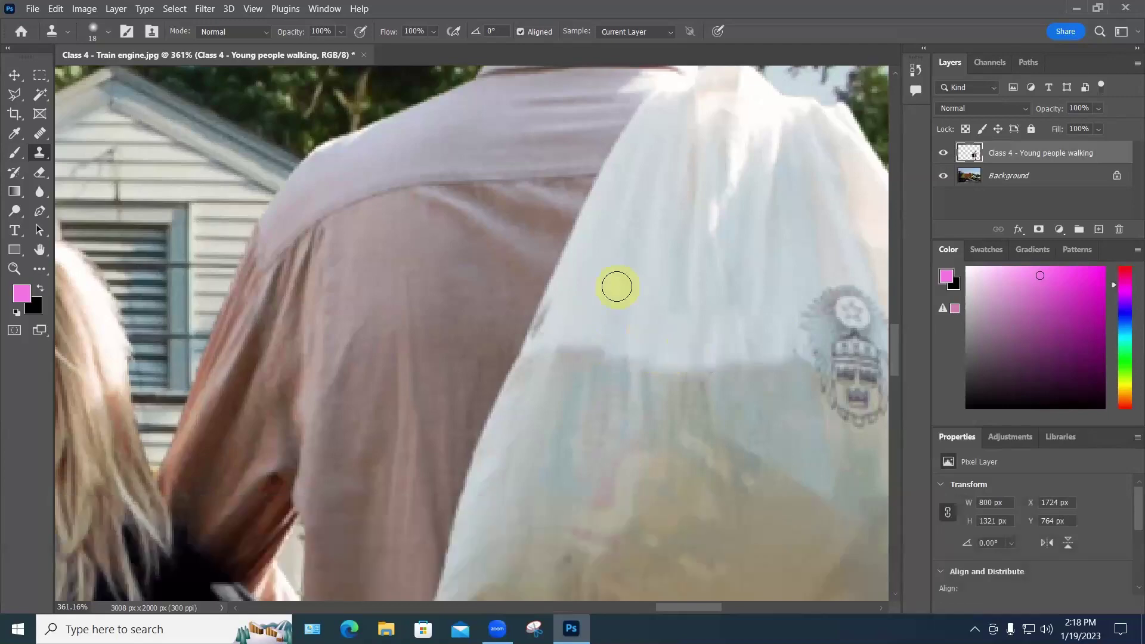
{"action": "left_click", "coordinate": [567, 301], "text": "alt"}
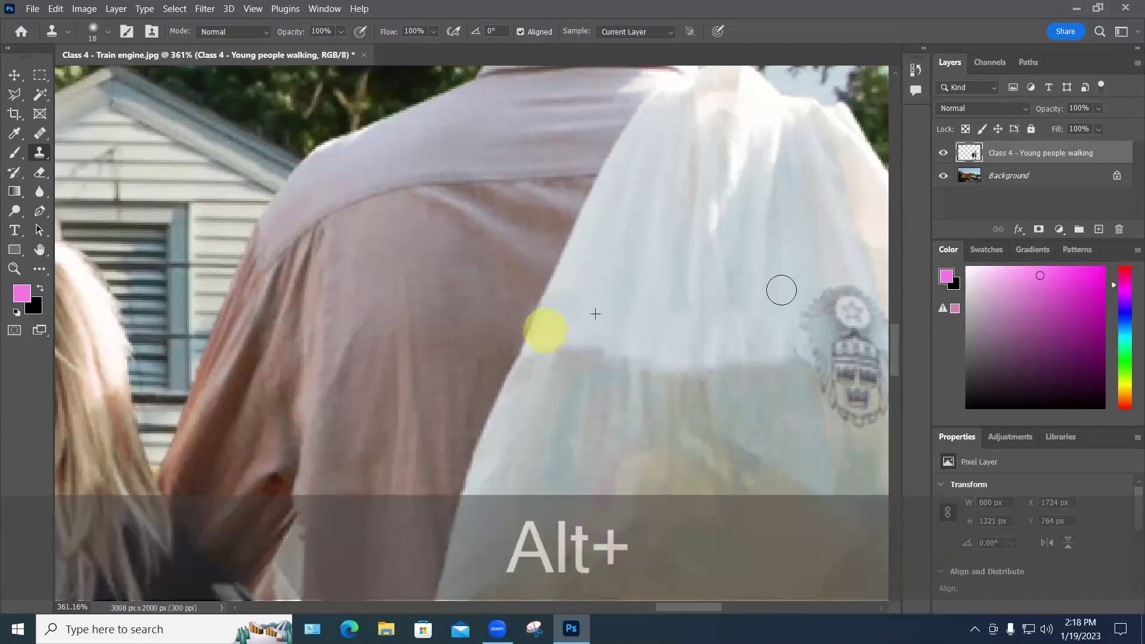
{"action": "scroll", "coordinate": [768, 304], "scroll_direction": "down", "scroll_amount": 3}
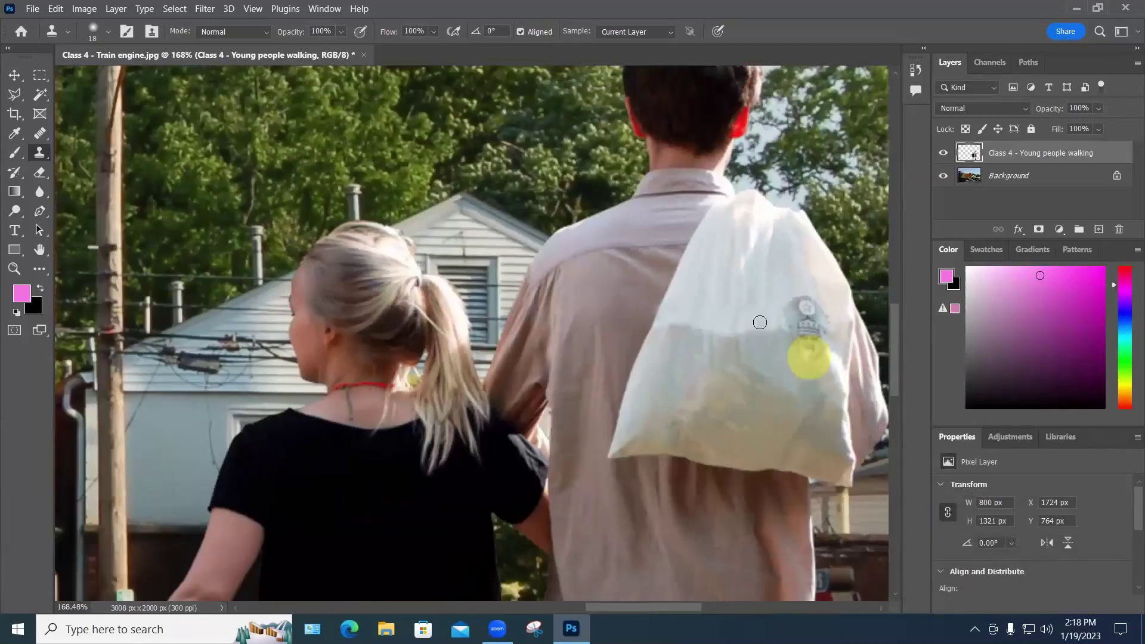
{"action": "scroll", "coordinate": [753, 315], "scroll_direction": "down", "scroll_amount": 6}
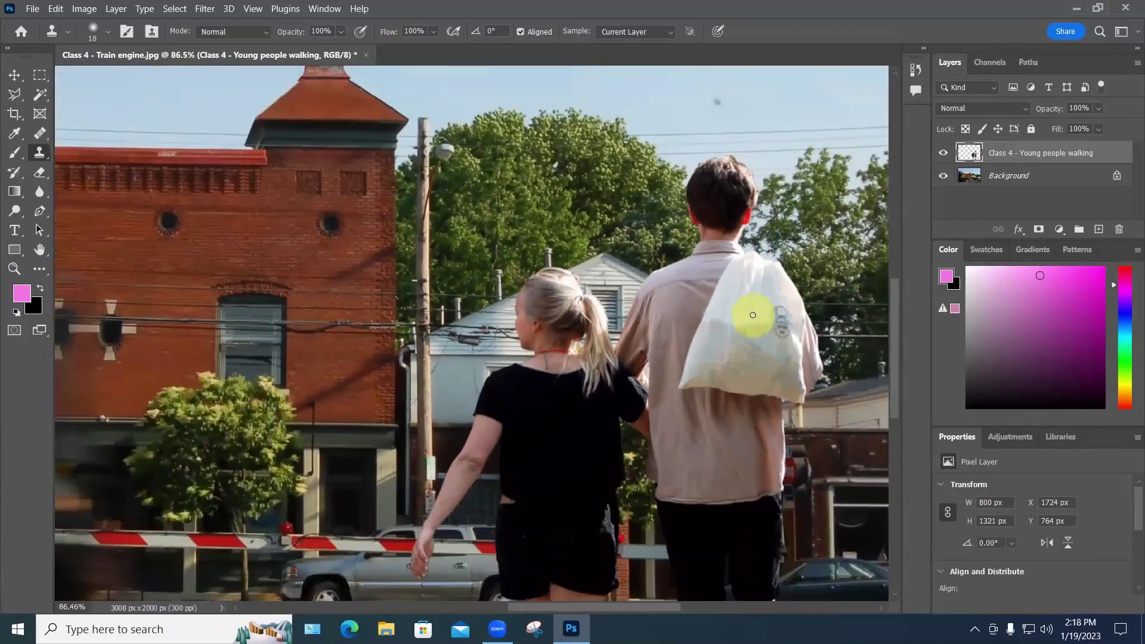
{"action": "scroll", "coordinate": [753, 315], "scroll_direction": "down", "scroll_amount": 2}
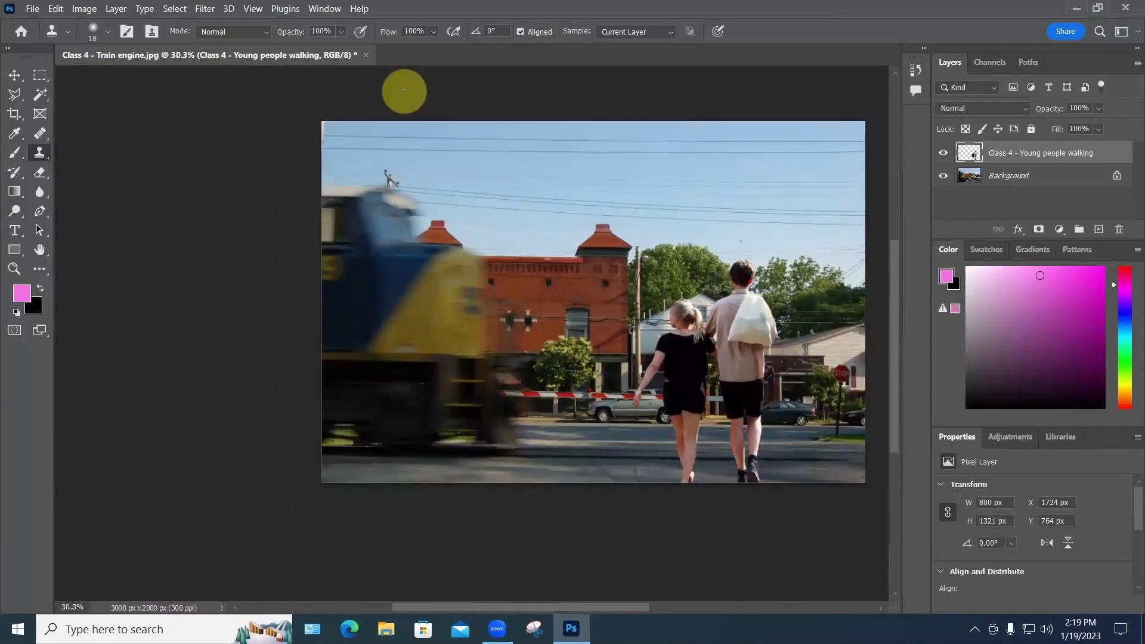
{"action": "scroll", "coordinate": [753, 316], "scroll_direction": "down", "scroll_amount": 1}
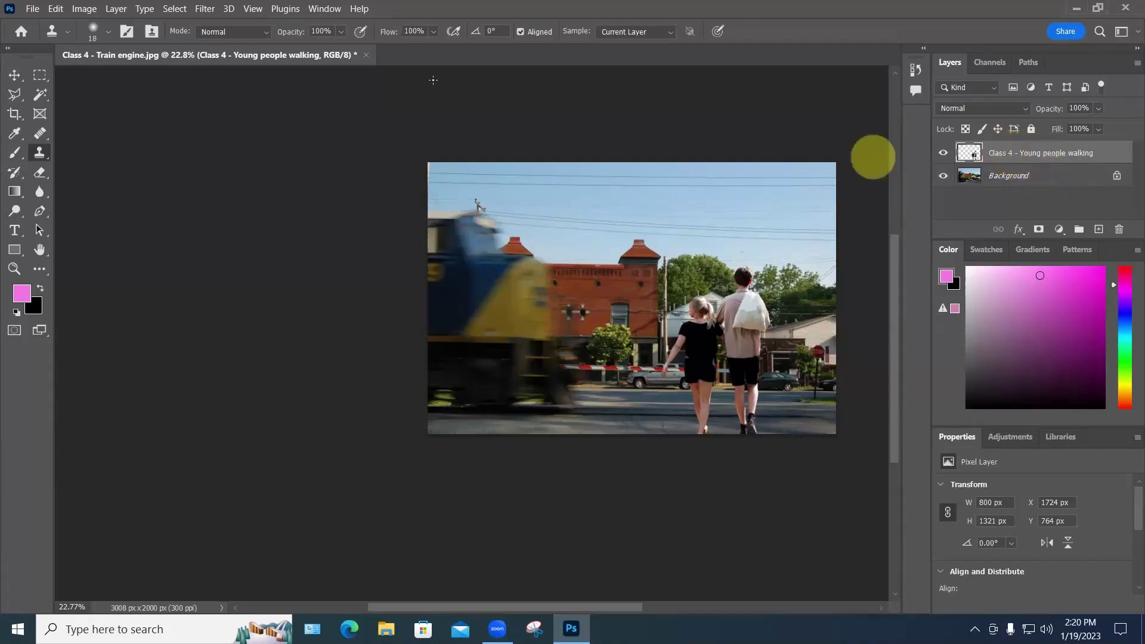
Step: Lower the couple layer's brightness to -58 with Brightness/Contrast
{"action": "left_click", "coordinate": [83, 9]}
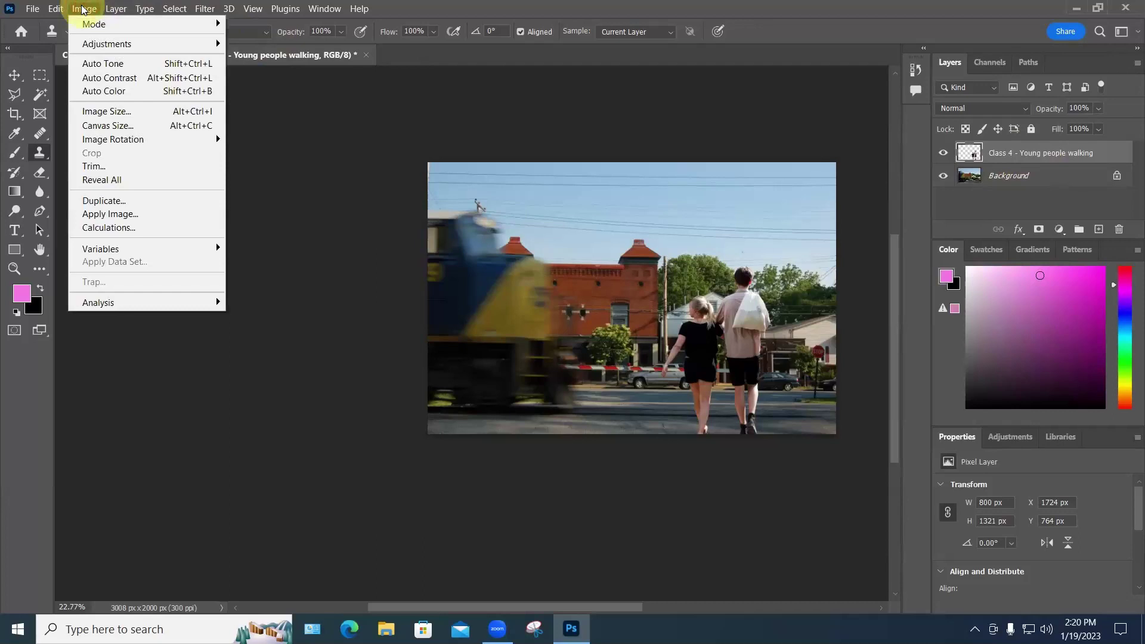
{"action": "mouse_move", "coordinate": [98, 45]}
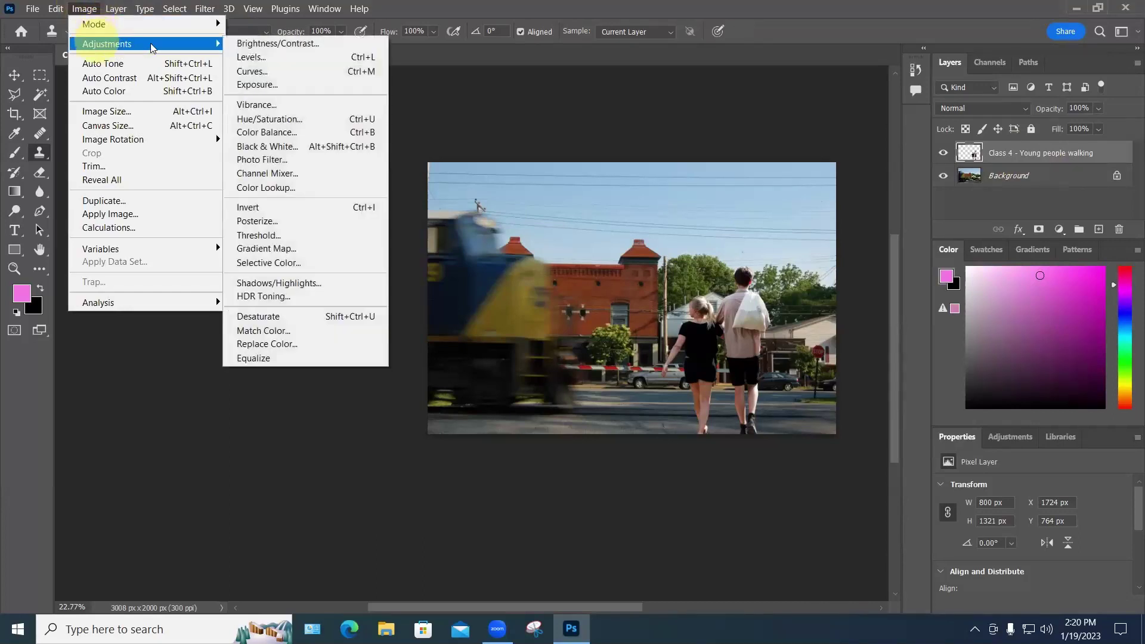
{"action": "left_click", "coordinate": [255, 46]}
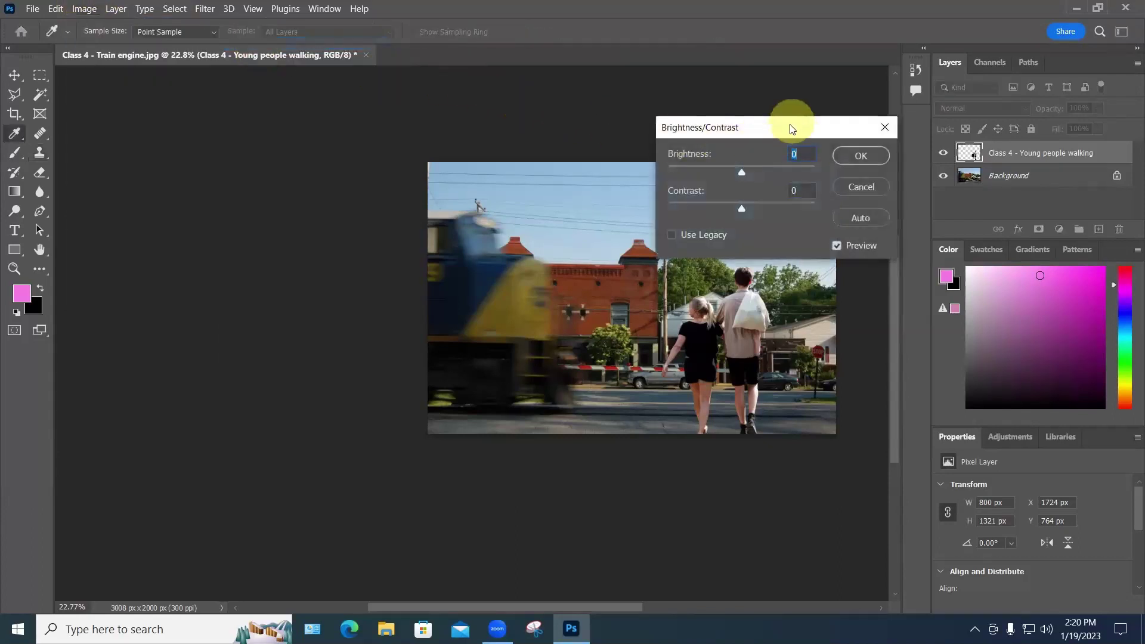
{"action": "left_click_drag", "start_coordinate": [784, 129], "coordinate": [271, 97]}
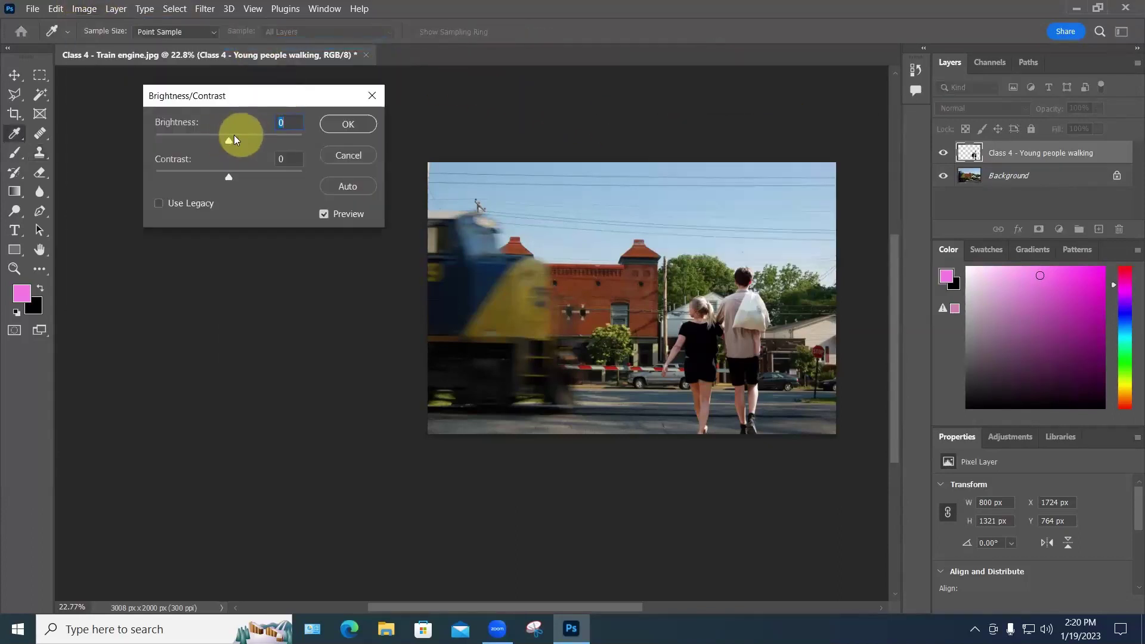
{"action": "left_click_drag", "start_coordinate": [228, 138], "coordinate": [200, 136]}
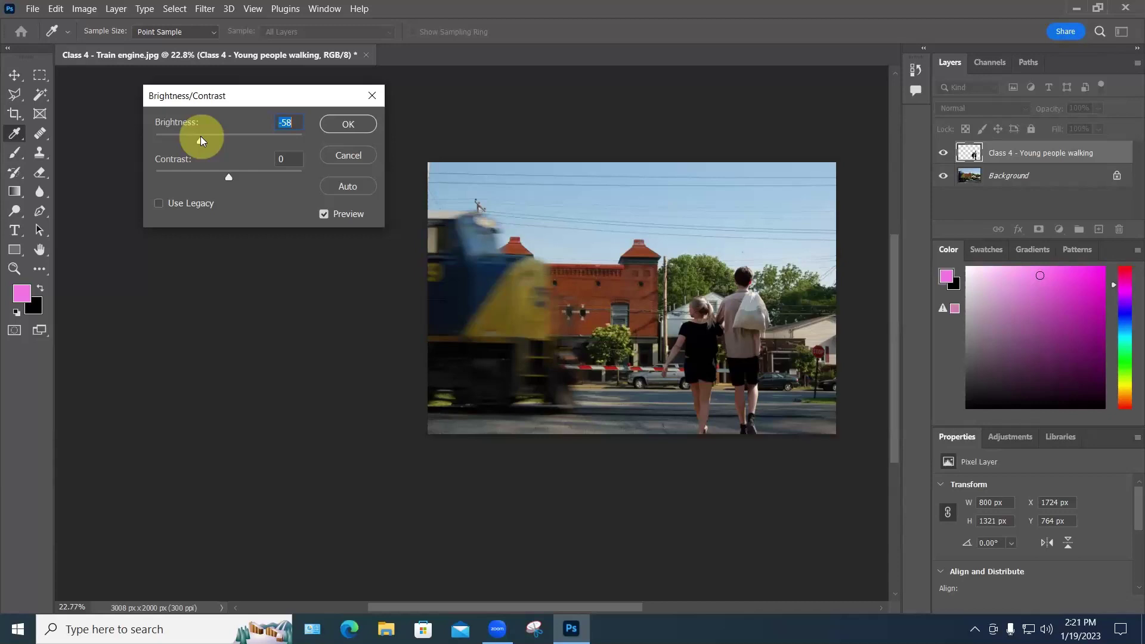
{"action": "left_click", "coordinate": [347, 123]}
Step: Move the couple up and right to X 1812 px, Y 679 px
{"action": "key", "text": "s"}
{"action": "key", "text": "v"}
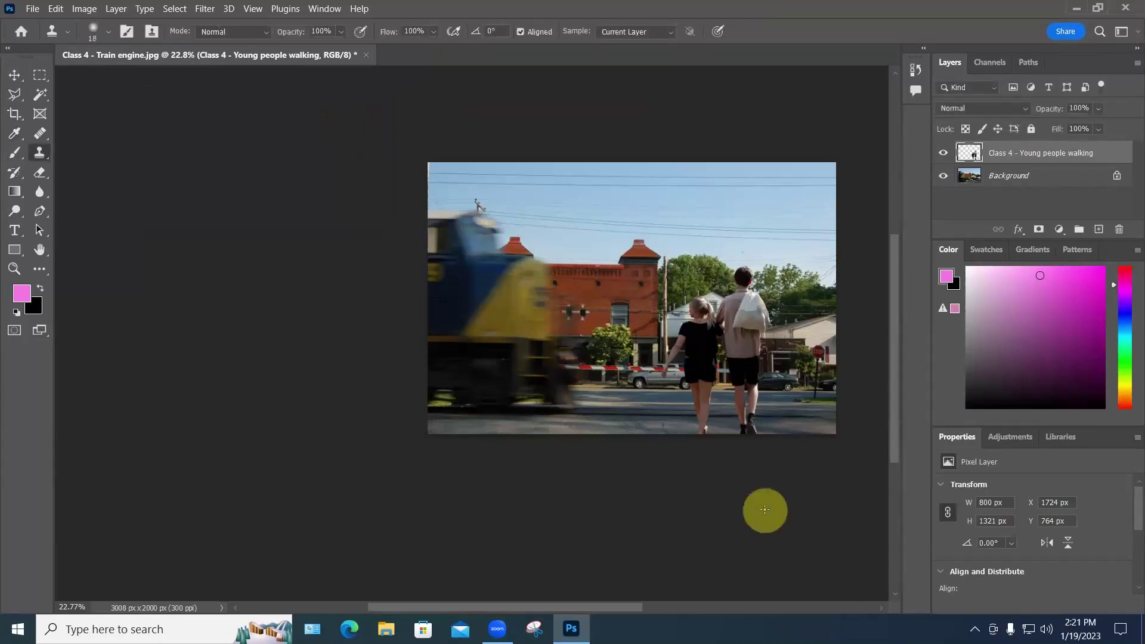
{"action": "left_click_drag", "start_coordinate": [741, 305], "coordinate": [753, 294]}
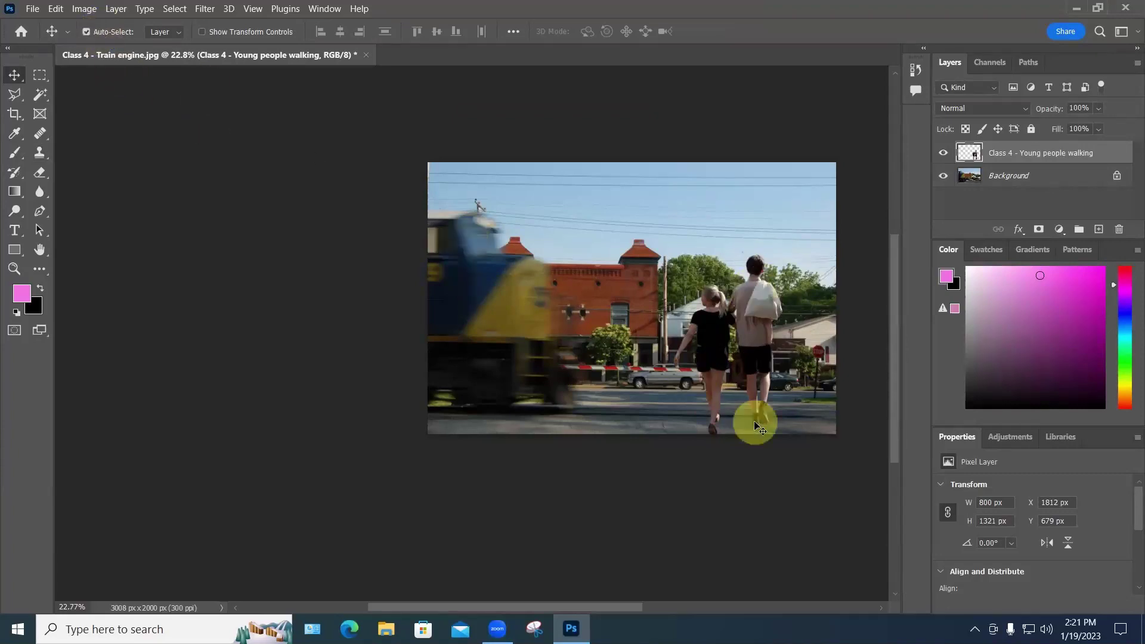
Step: Scale the couple down to about 78% (626 × 1034 px) and commit the transform
{"action": "scroll", "coordinate": [762, 424], "scroll_direction": "up", "scroll_amount": 4}
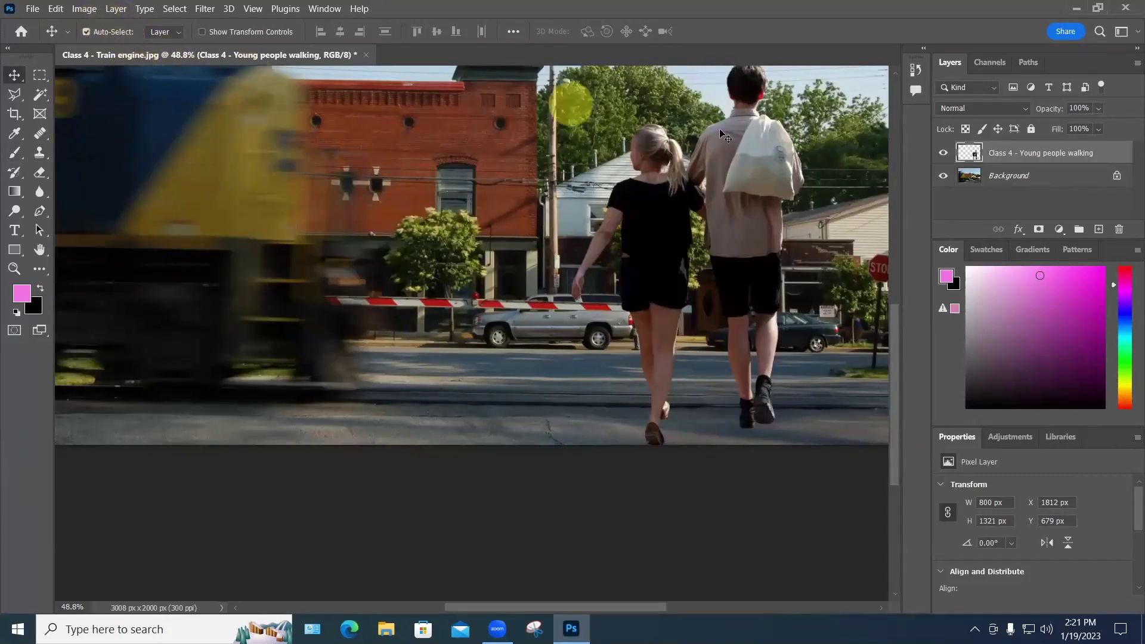
{"action": "left_click", "coordinate": [56, 9]}
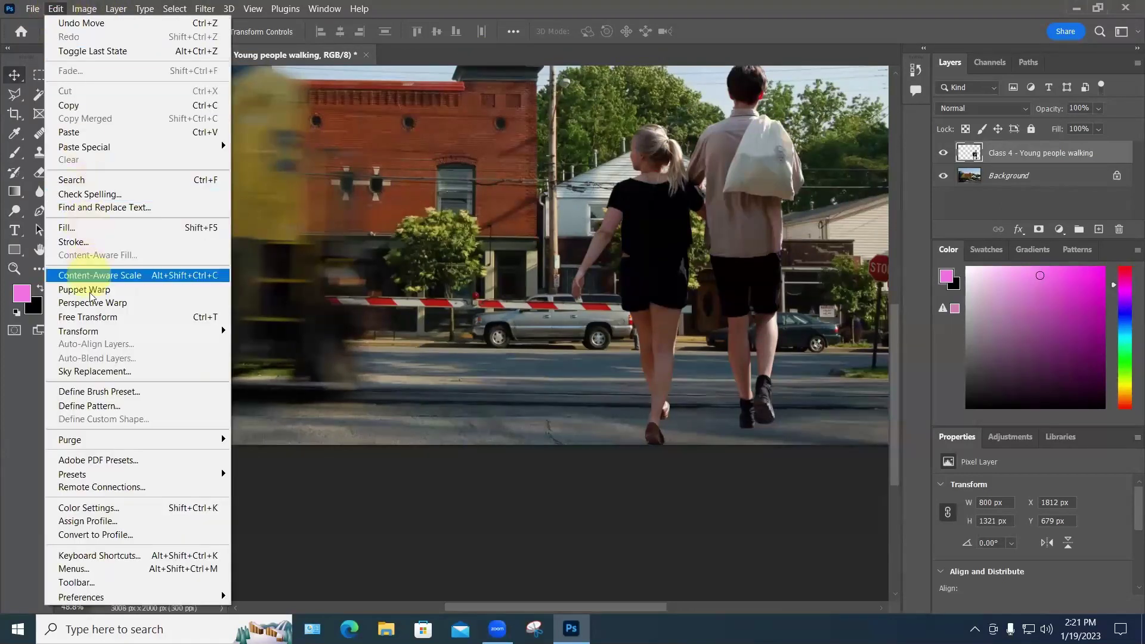
{"action": "mouse_move", "coordinate": [125, 336]}
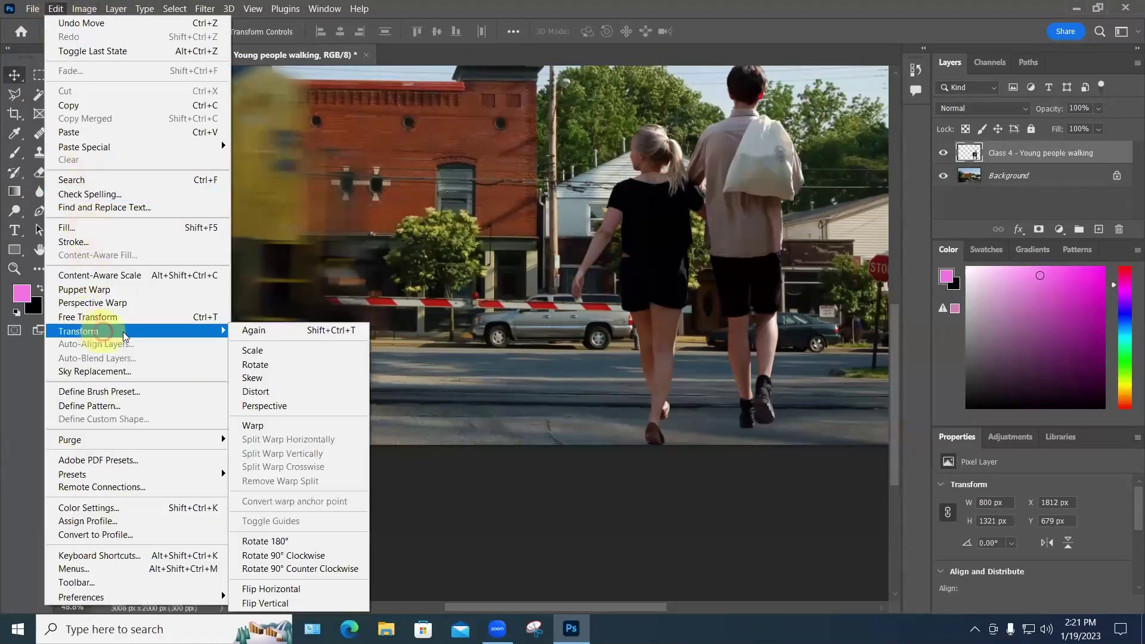
{"action": "left_click", "coordinate": [271, 350]}
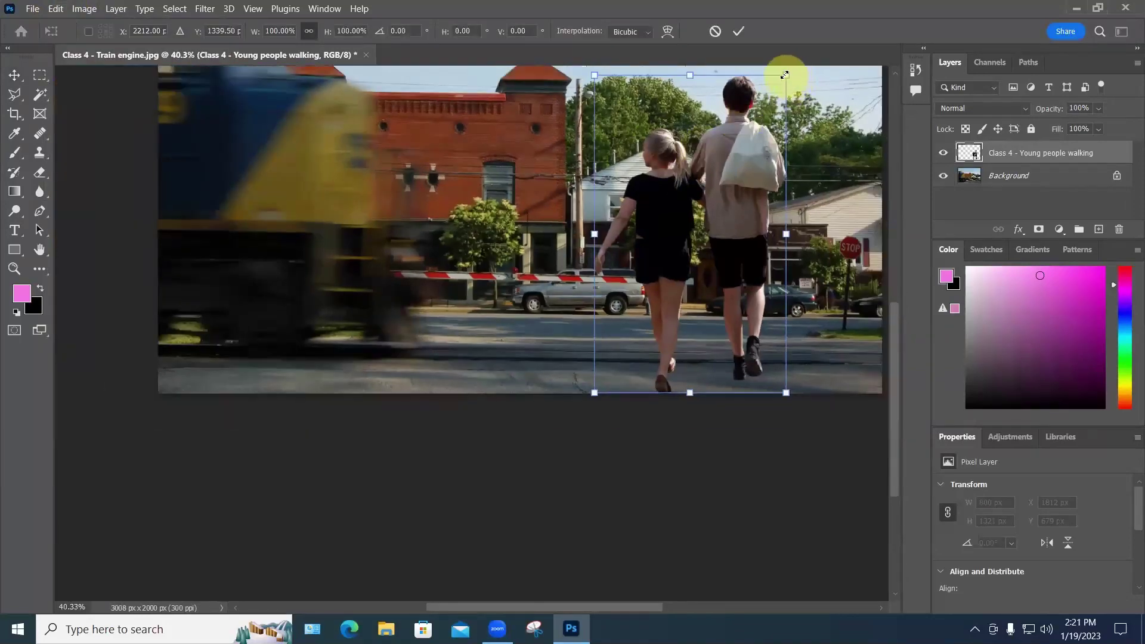
{"action": "left_click_drag", "start_coordinate": [786, 75], "coordinate": [750, 152]}
{"action": "left_click", "coordinate": [801, 455]}
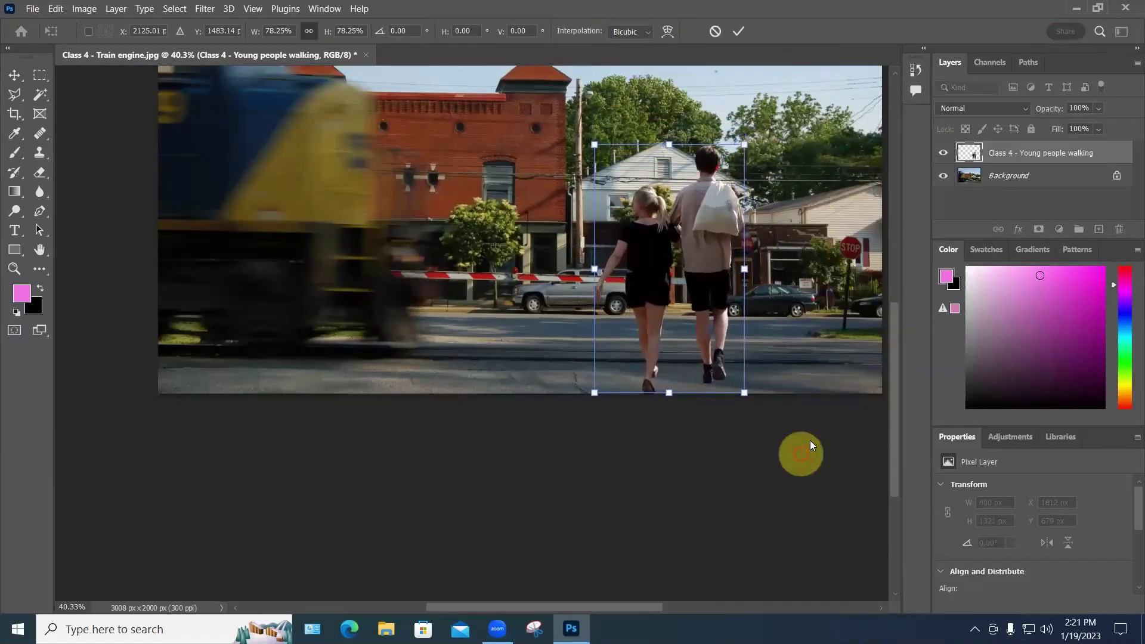
{"action": "left_click", "coordinate": [907, 337]}
{"action": "left_click", "coordinate": [1014, 155]}
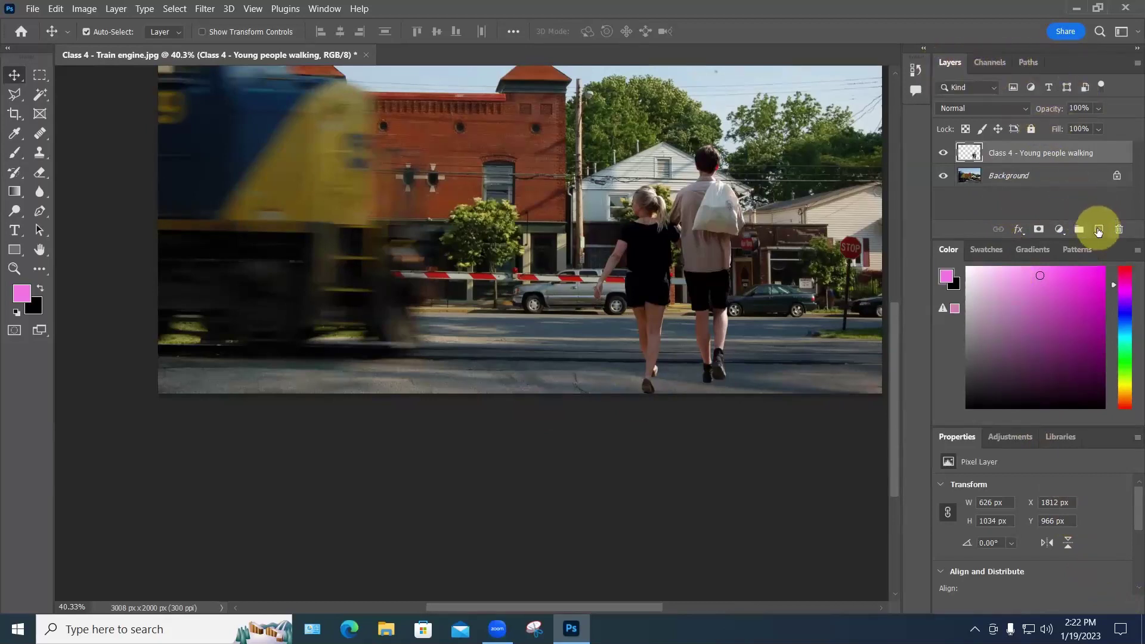
Step: Add a new layer below the walking couple and name it 'shadow'
{"action": "left_click", "coordinate": [1098, 231]}
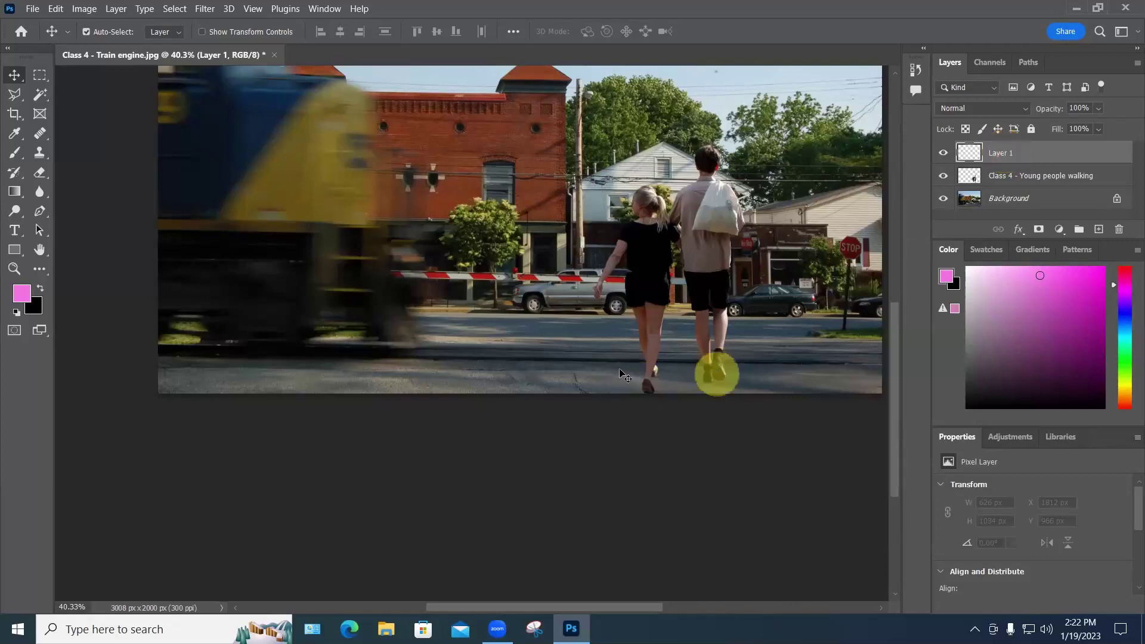
{"action": "left_click", "coordinate": [1014, 154]}
{"action": "left_click_drag", "start_coordinate": [1014, 154], "coordinate": [1019, 176]}
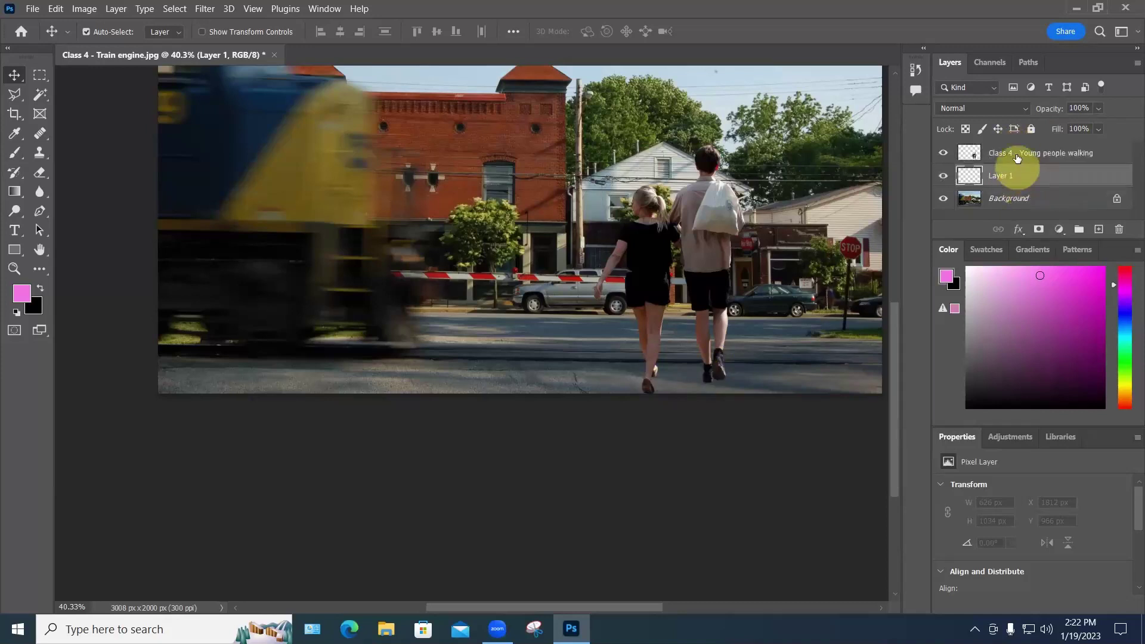
{"action": "double_click", "coordinate": [1019, 175]}
{"action": "type", "text": "shadow"}
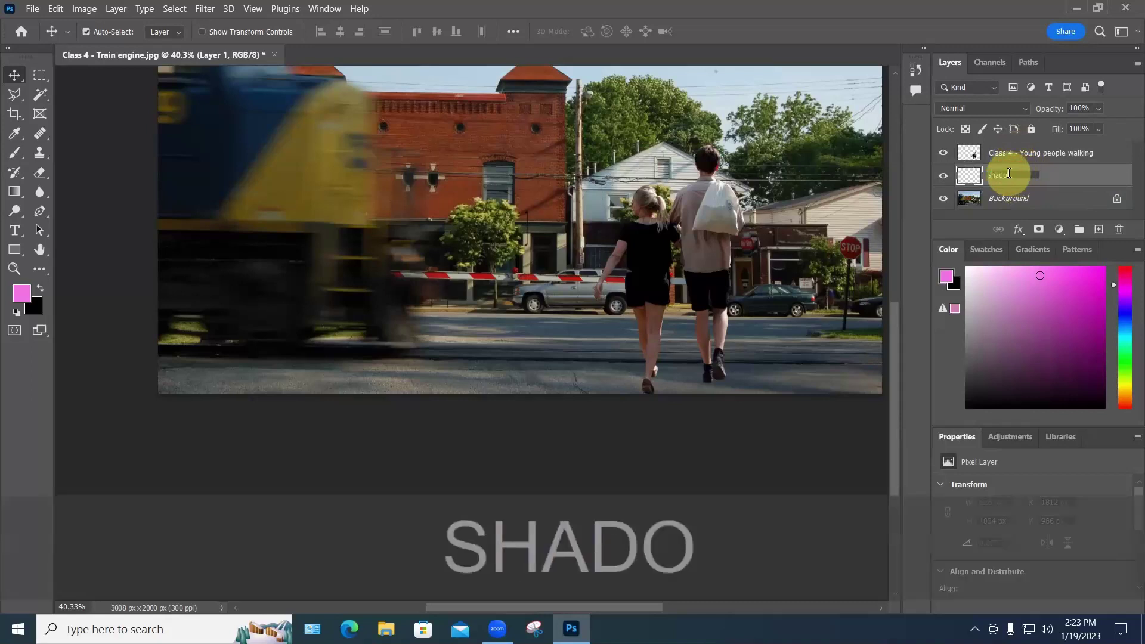
{"action": "key", "text": "Return"}
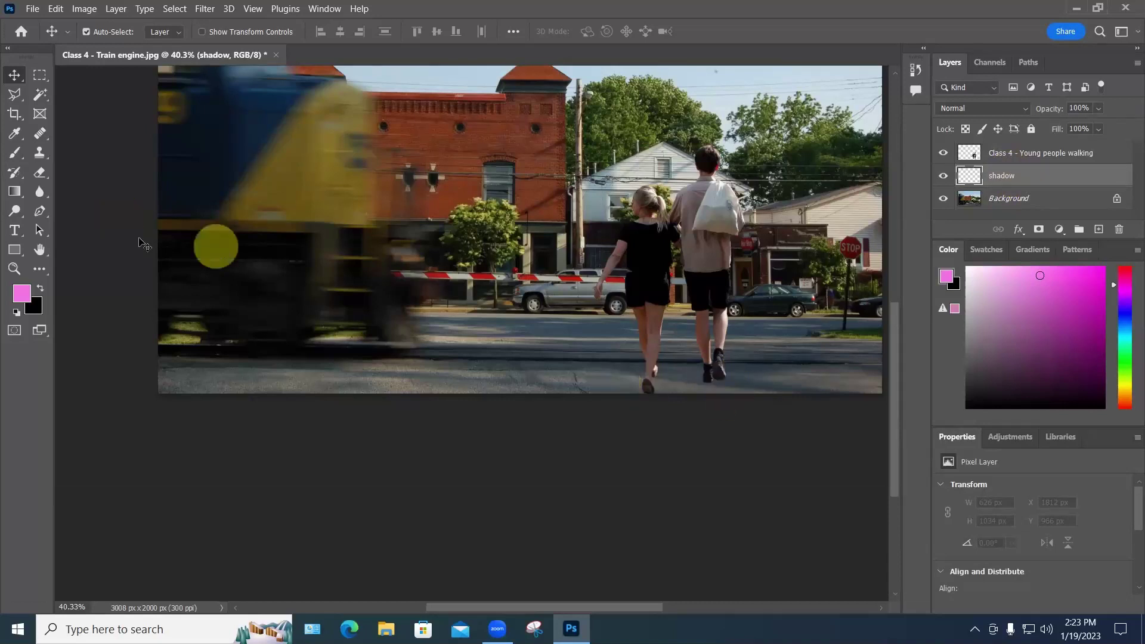
Step: Set the Brush Tool to 59 px with 15% hardness and black foreground
{"action": "left_click", "coordinate": [15, 157]}
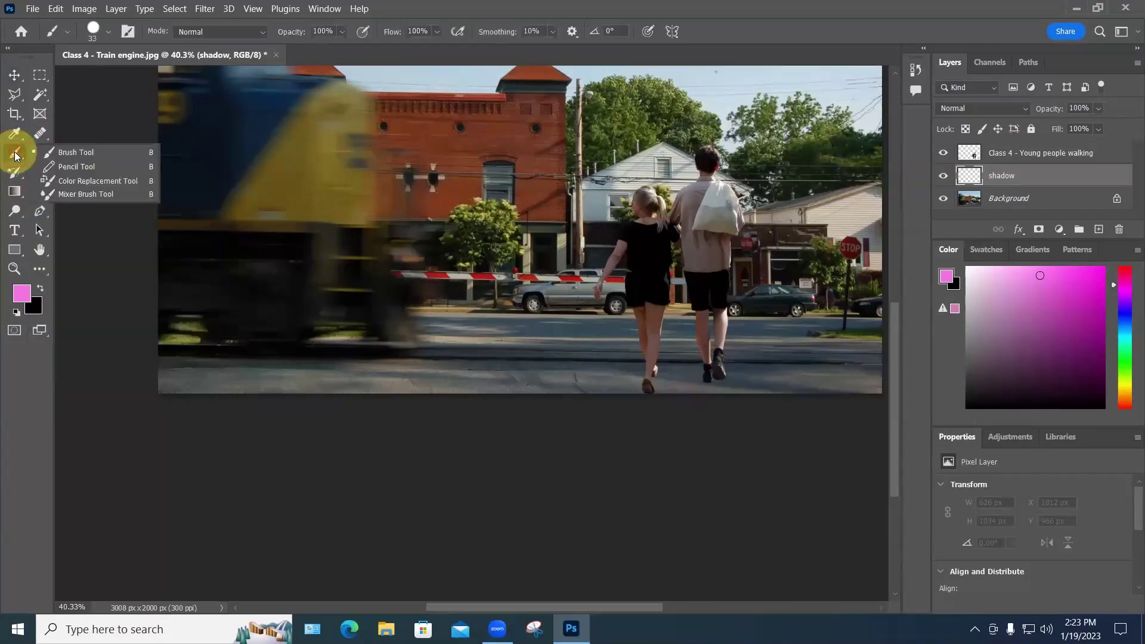
{"action": "left_click", "coordinate": [57, 152]}
{"action": "right_click", "coordinate": [365, 173]}
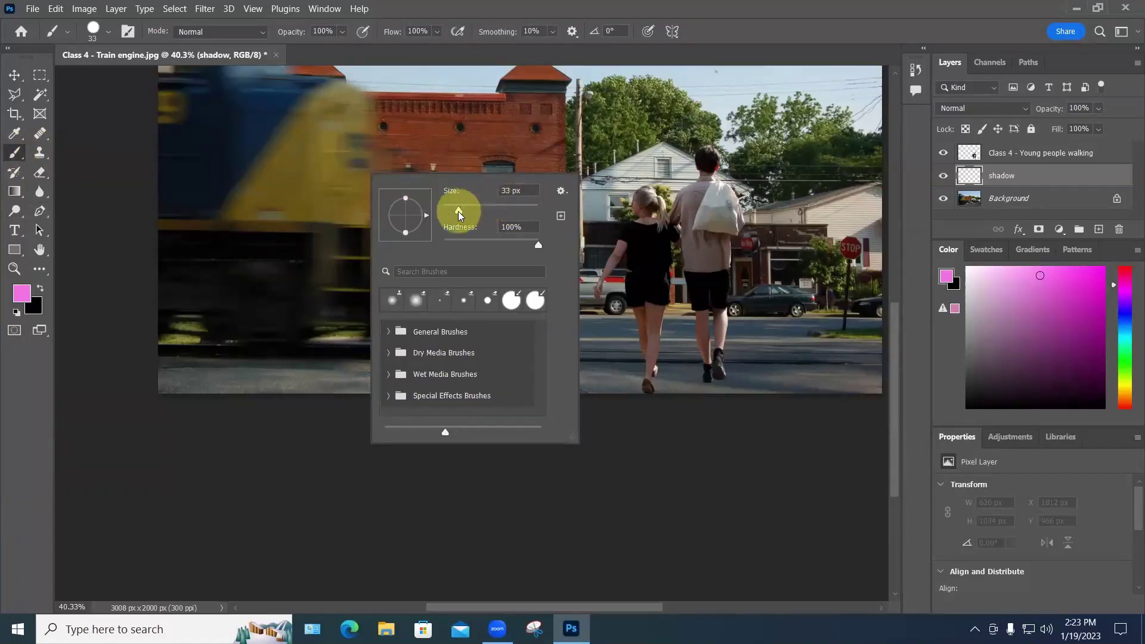
{"action": "left_click_drag", "start_coordinate": [460, 216], "coordinate": [474, 214]}
{"action": "left_click_drag", "start_coordinate": [537, 244], "coordinate": [459, 250]}
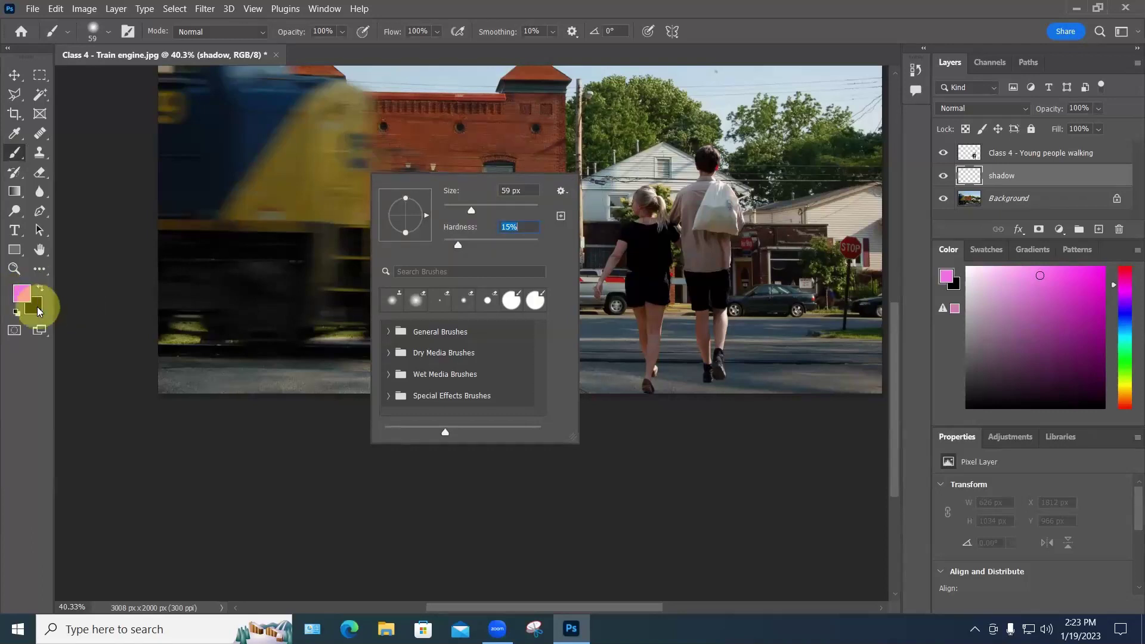
{"action": "left_click", "coordinate": [39, 289]}
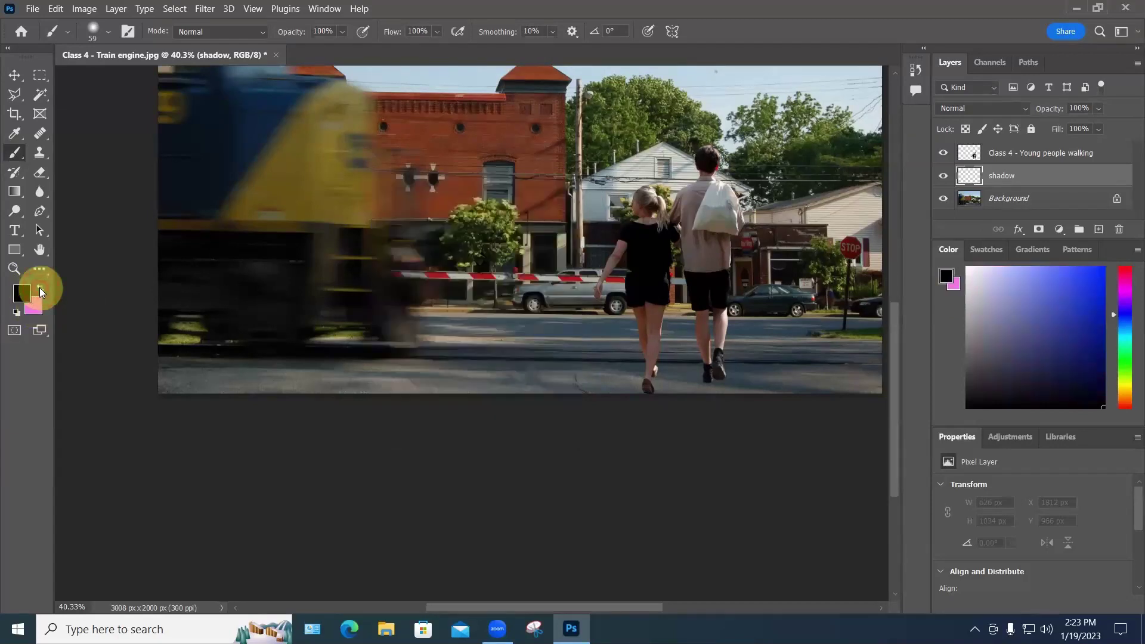
{"action": "left_click", "coordinate": [39, 287]}
{"action": "left_click", "coordinate": [39, 288]}
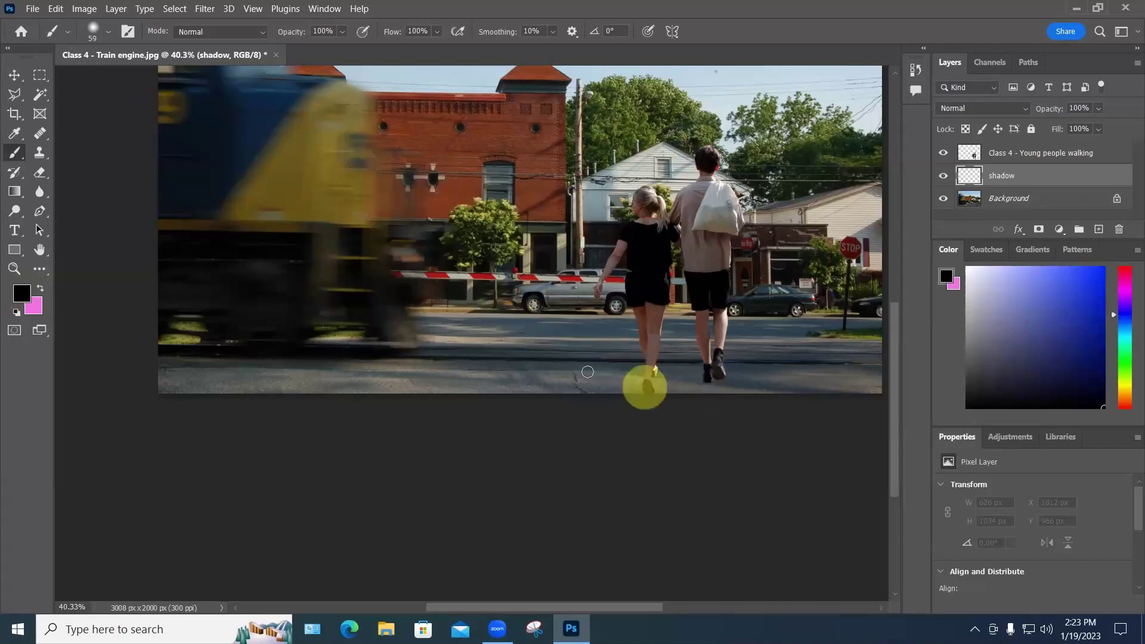
Step: Paint a black shadow stroke beneath the girl's feet and fade the shadow layer to 33% opacity
{"action": "mouse_move", "coordinate": [593, 371]}
{"action": "left_mouse_down"}
{"action": "mouse_move", "coordinate": [670, 376]}
{"action": "mouse_move", "coordinate": [609, 366]}
{"action": "mouse_move", "coordinate": [610, 376]}
{"action": "mouse_move", "coordinate": [553, 354]}
{"action": "mouse_move", "coordinate": [707, 375]}
{"action": "mouse_move", "coordinate": [524, 359]}
{"action": "left_mouse_up"}
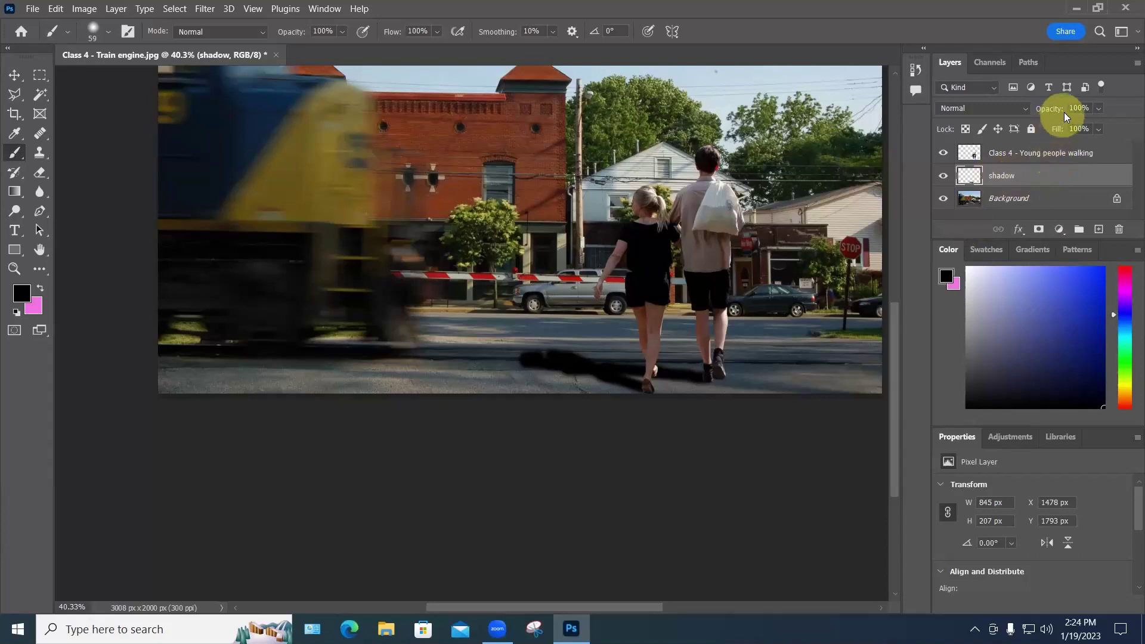
{"action": "left_click", "coordinate": [1098, 107]}
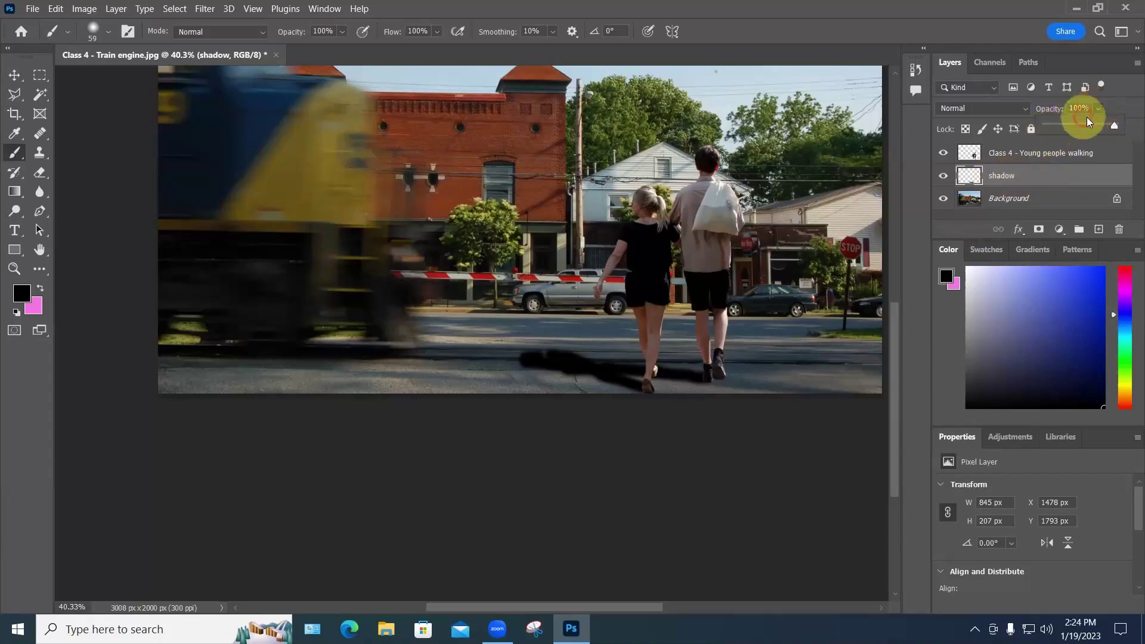
{"action": "left_click", "coordinate": [1077, 122]}
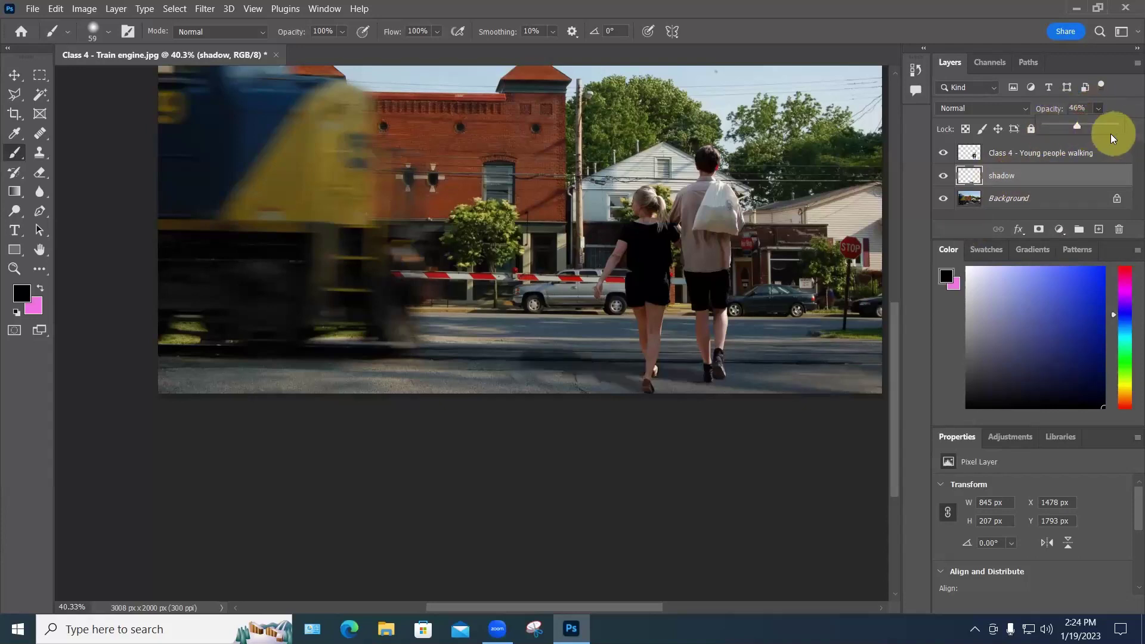
{"action": "left_click_drag", "start_coordinate": [1069, 126], "coordinate": [1078, 128]}
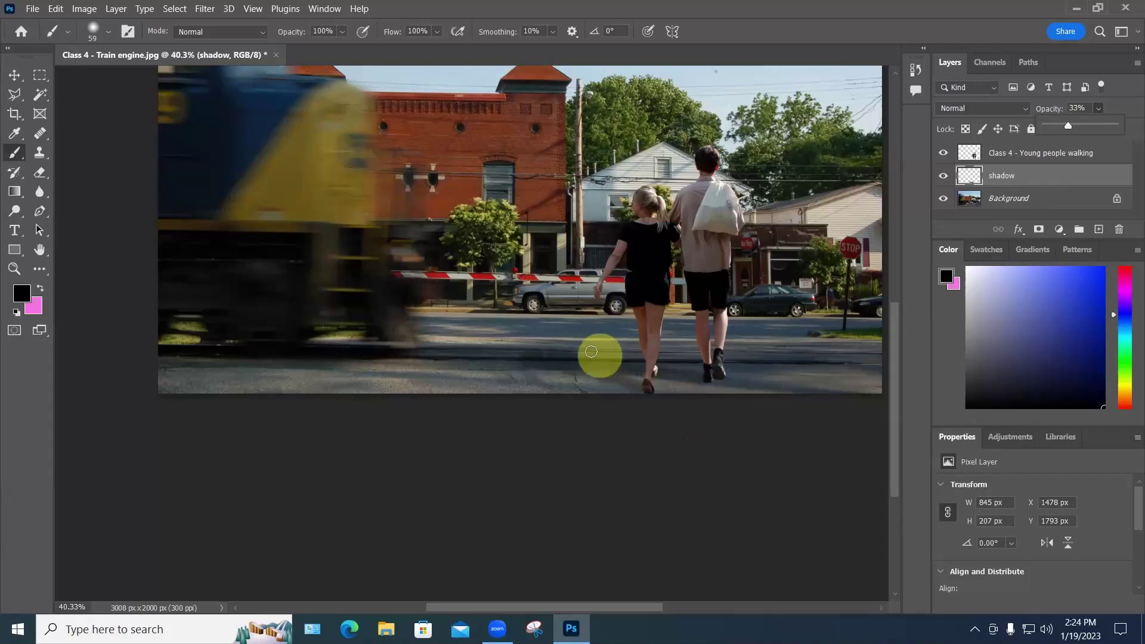
Step: Switch to the Eraser and set its brush size to 37 px
{"action": "left_click", "coordinate": [39, 174]}
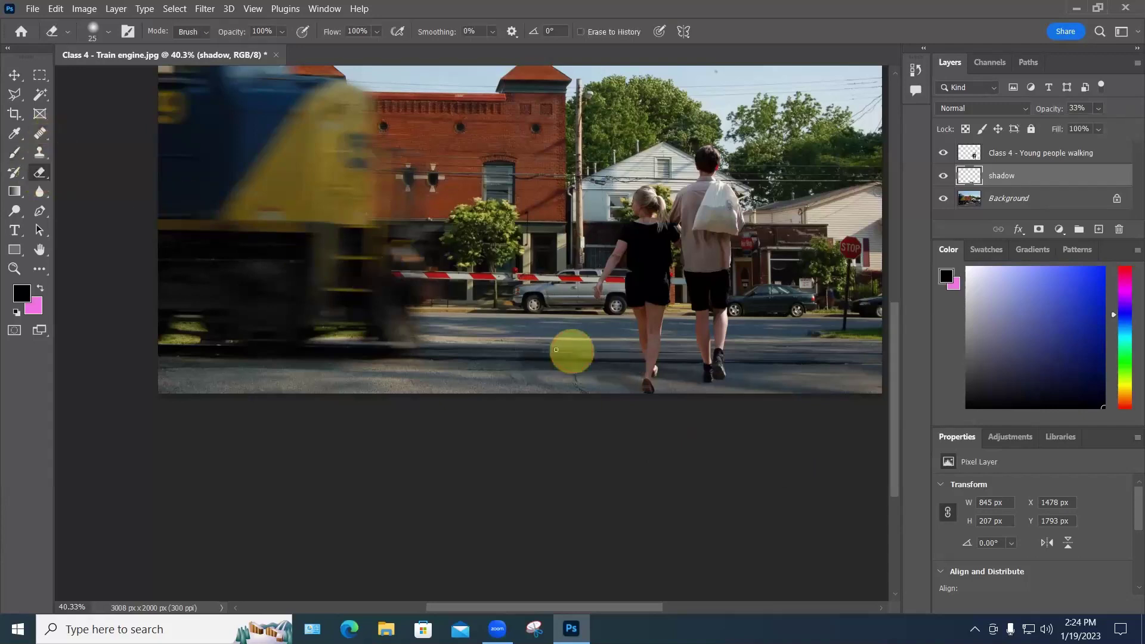
{"action": "right_click", "coordinate": [556, 349]}
{"action": "left_click_drag", "start_coordinate": [647, 378], "coordinate": [643, 380]}
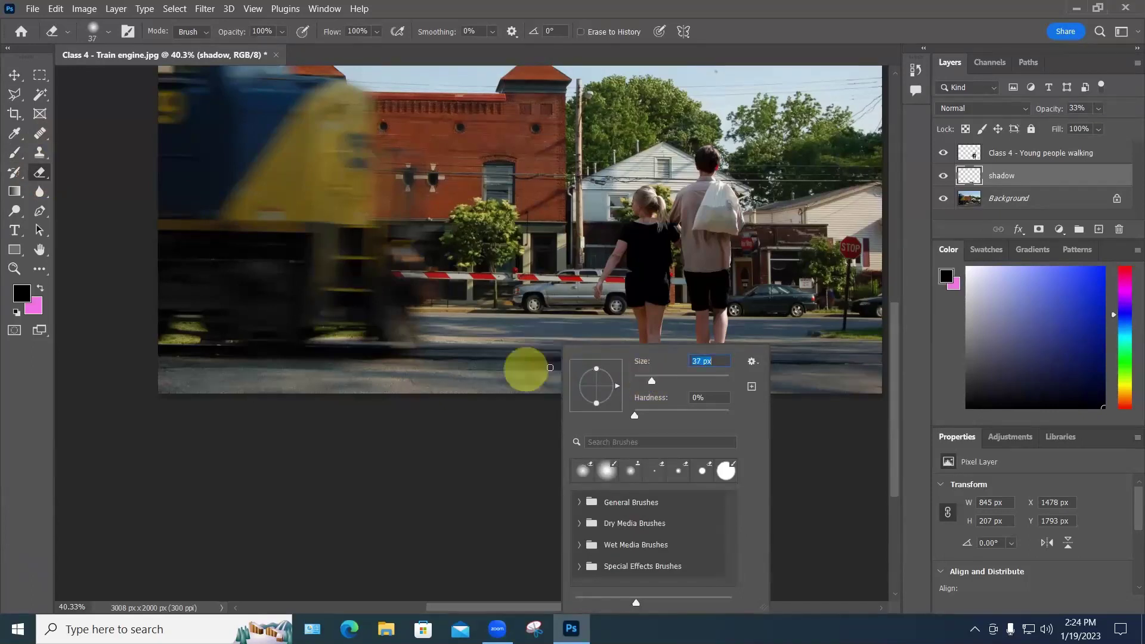
{"action": "left_click", "coordinate": [550, 368]}
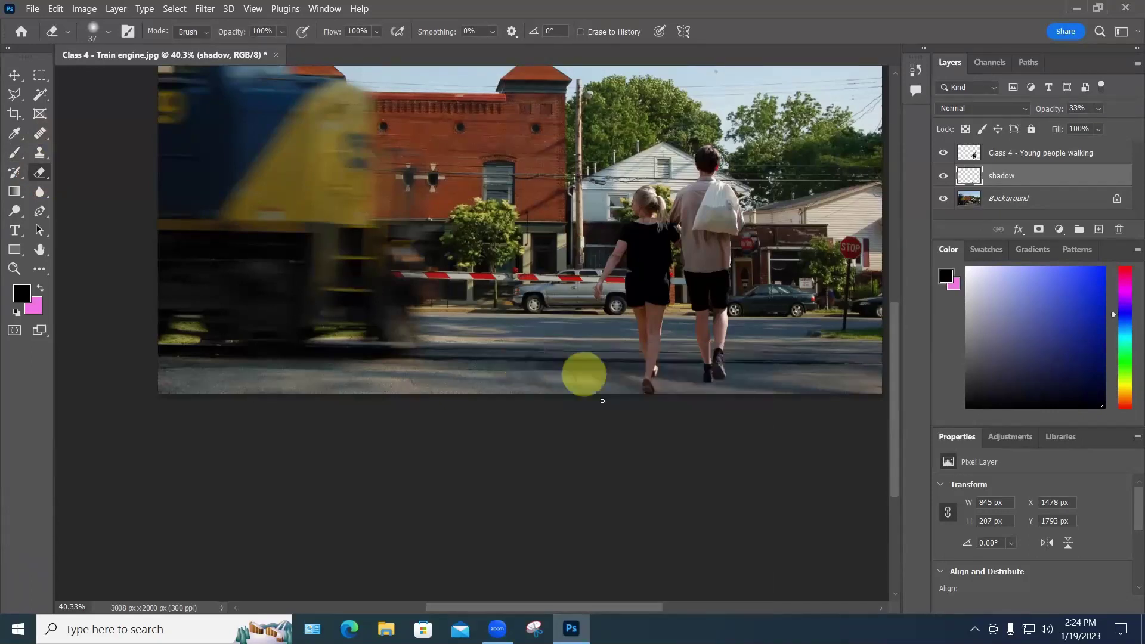
Step: Zoom in and out to check the painted shadow, then hide the shadow layer
{"action": "scroll", "coordinate": [602, 401], "scroll_direction": "down", "scroll_amount": 2}
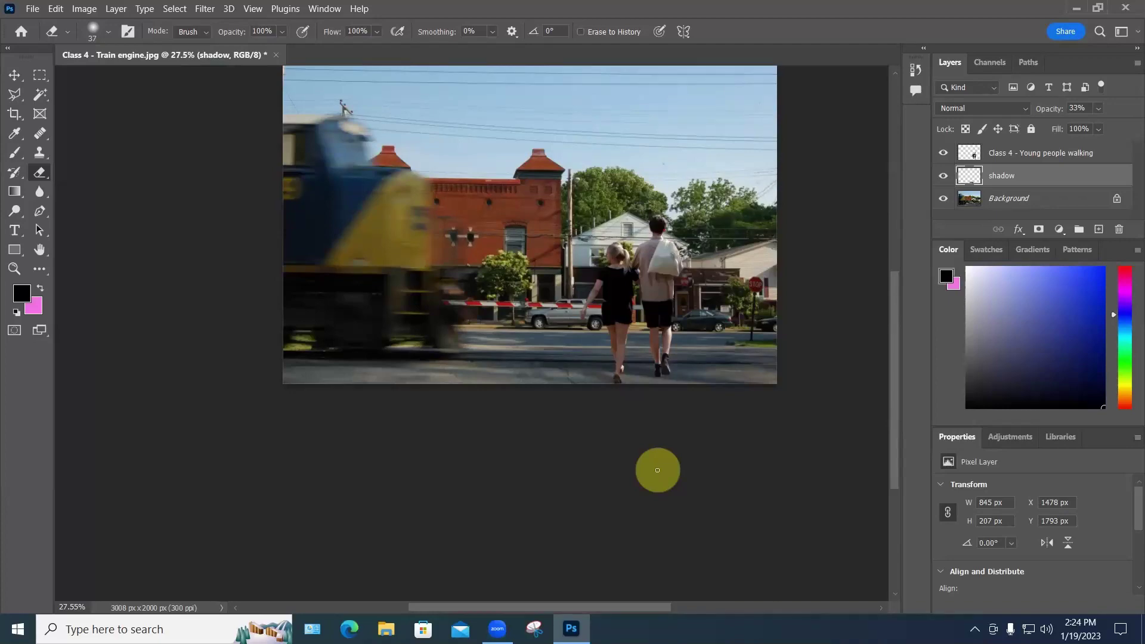
{"action": "scroll", "coordinate": [739, 434], "scroll_direction": "up", "scroll_amount": 5}
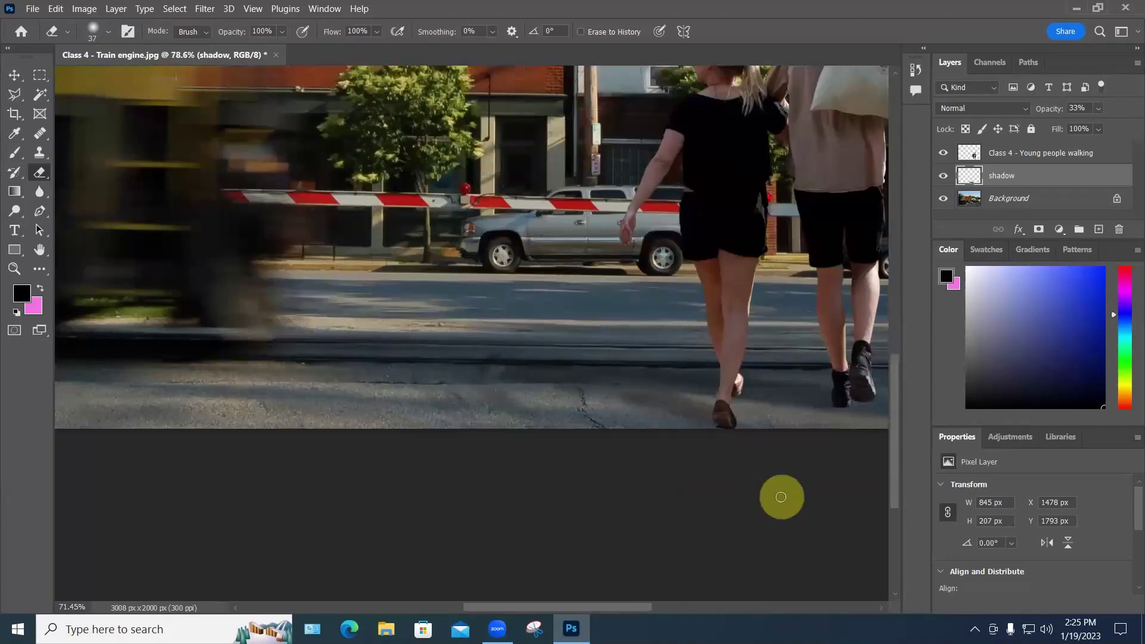
{"action": "scroll", "coordinate": [781, 496], "scroll_direction": "down", "scroll_amount": 4}
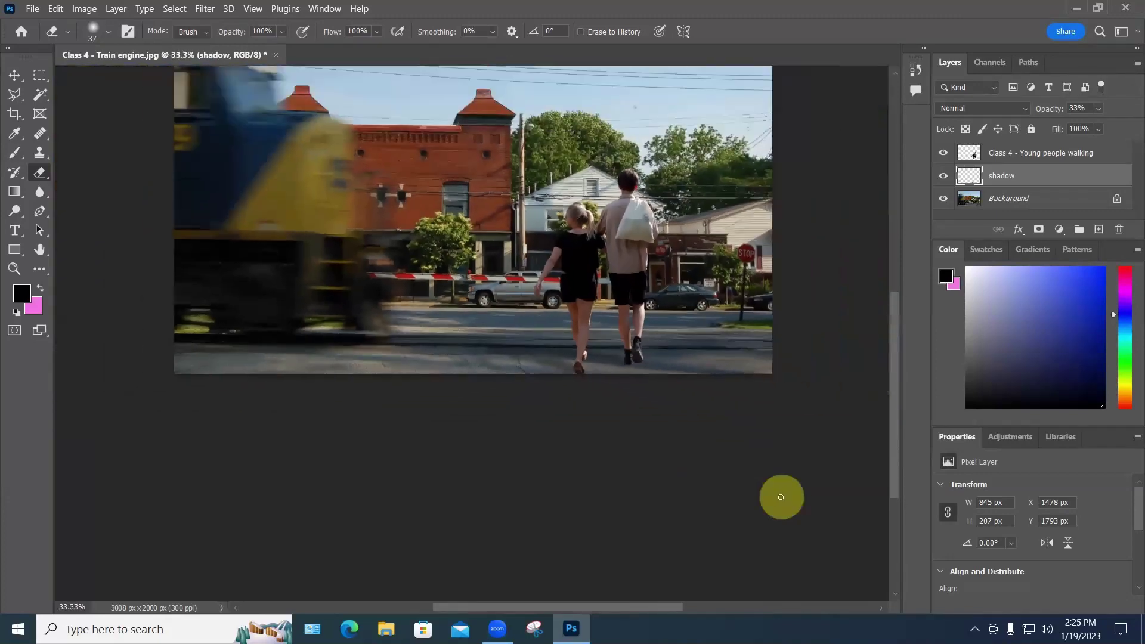
{"action": "left_click", "coordinate": [943, 178]}
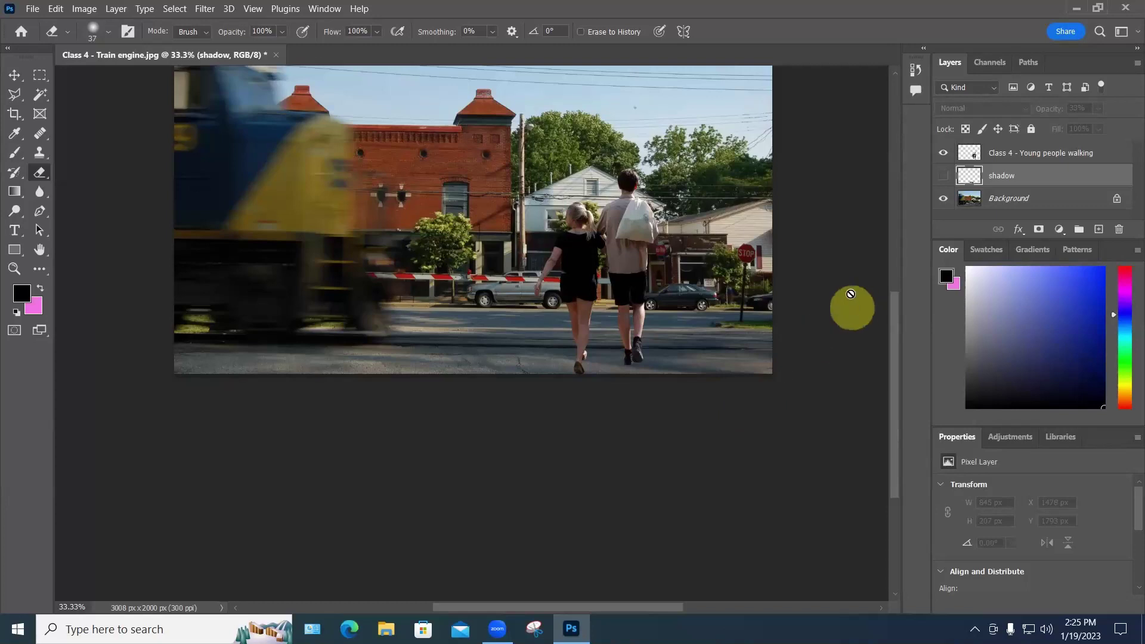
Step: Duplicate Class 4 - Young people walking as 'people shadow' and drag the copy left to X 1266 px
{"action": "left_click", "coordinate": [1024, 154]}
{"action": "right_click", "coordinate": [1023, 152]}
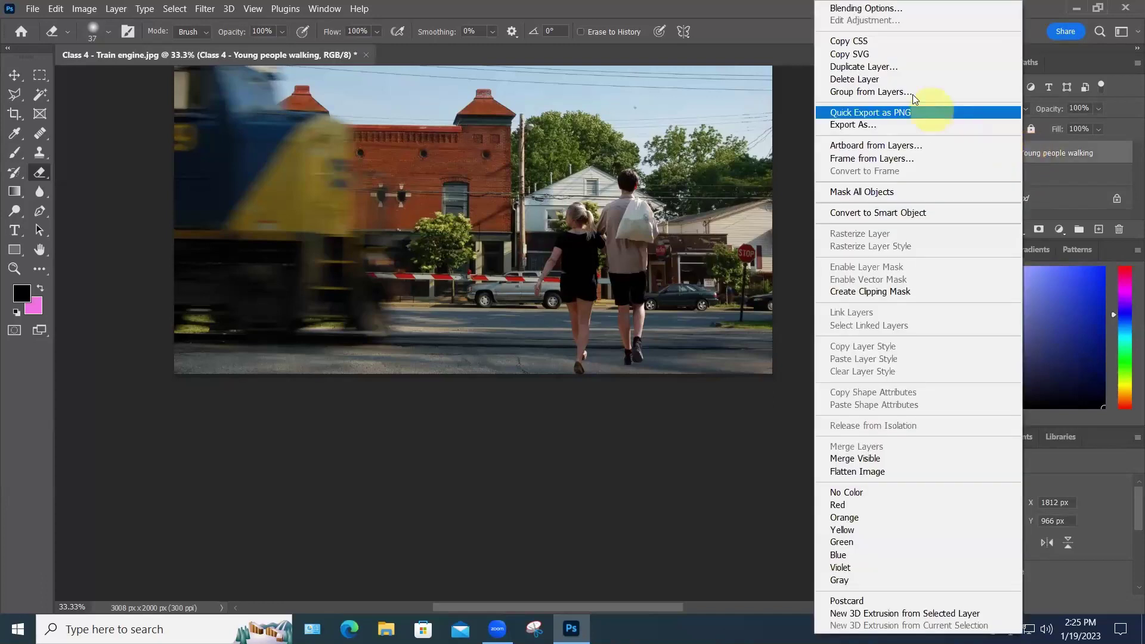
{"action": "left_click", "coordinate": [879, 68]}
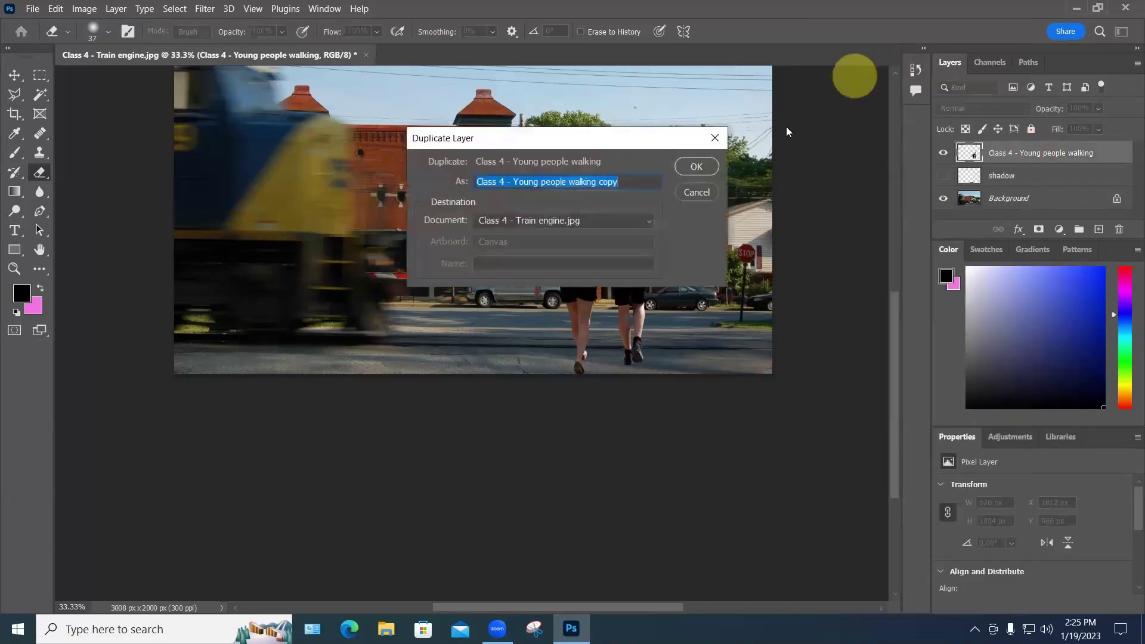
{"action": "left_click", "coordinate": [620, 181]}
{"action": "left_click_drag", "start_coordinate": [571, 178], "coordinate": [475, 182]}
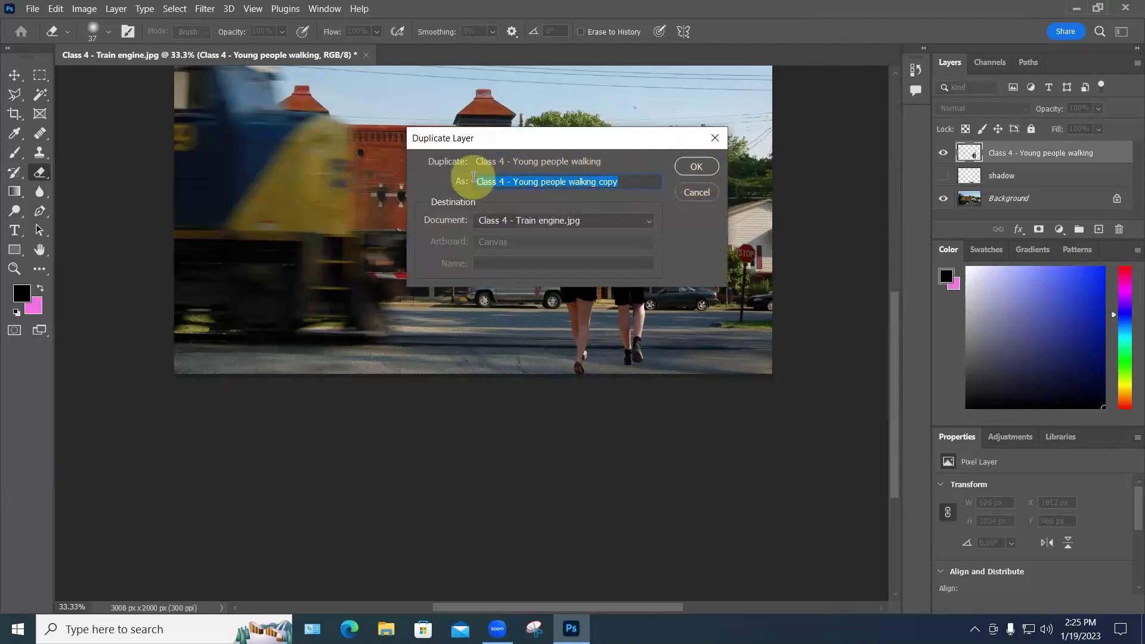
{"action": "type", "text": "people sh"}
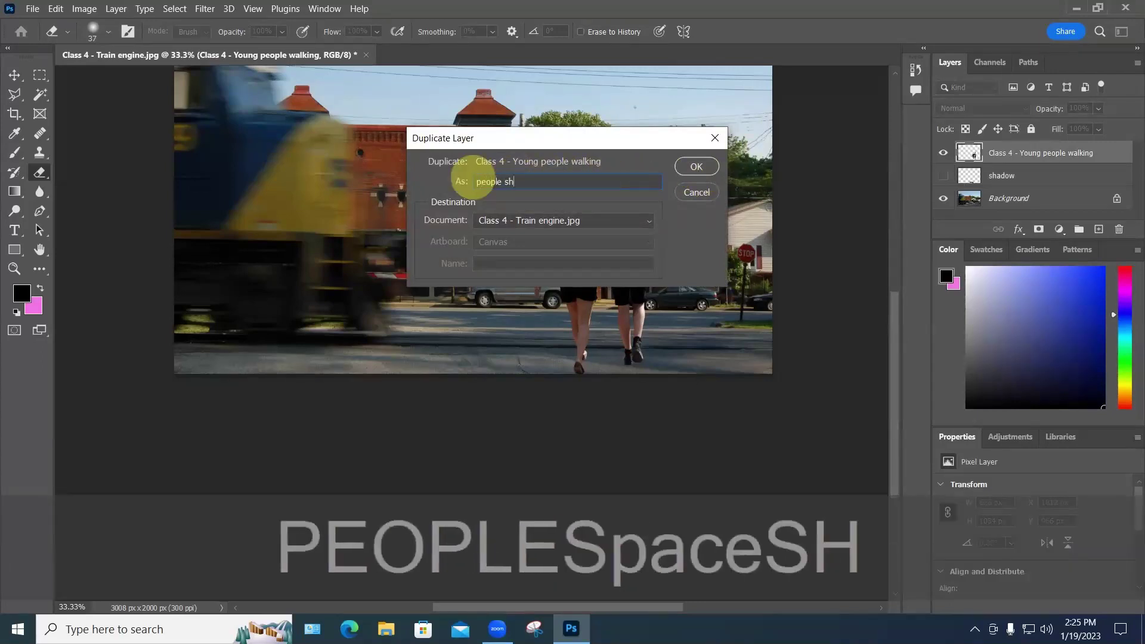
{"action": "type", "text": "adow"}
{"action": "key", "text": "Return"}
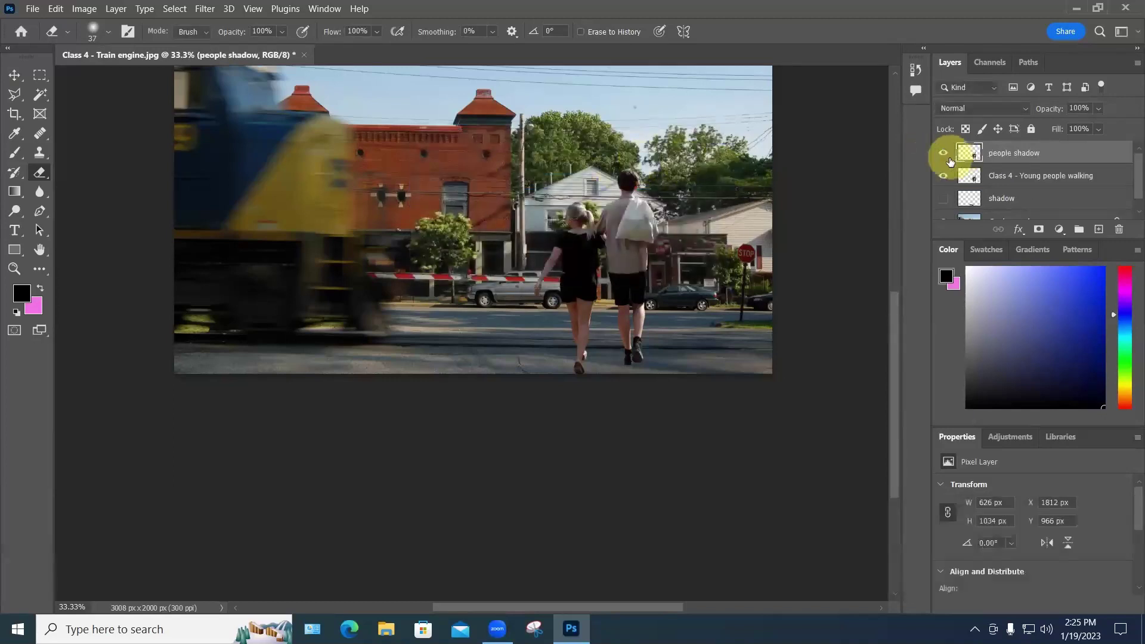
{"action": "key", "text": "v"}
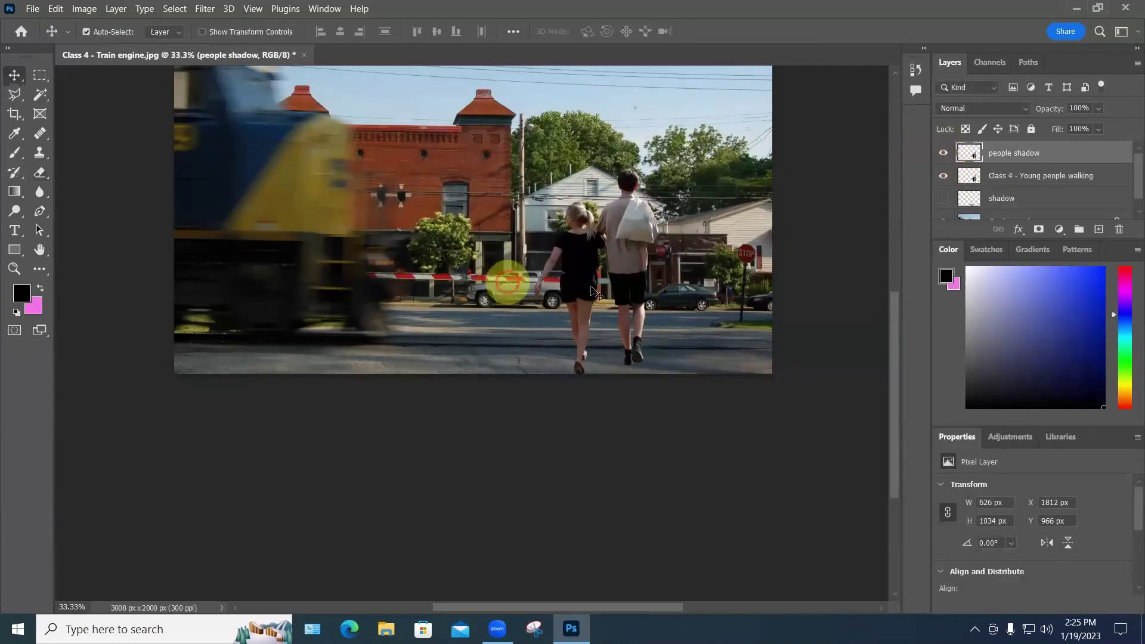
{"action": "left_click_drag", "start_coordinate": [579, 241], "coordinate": [471, 242]}
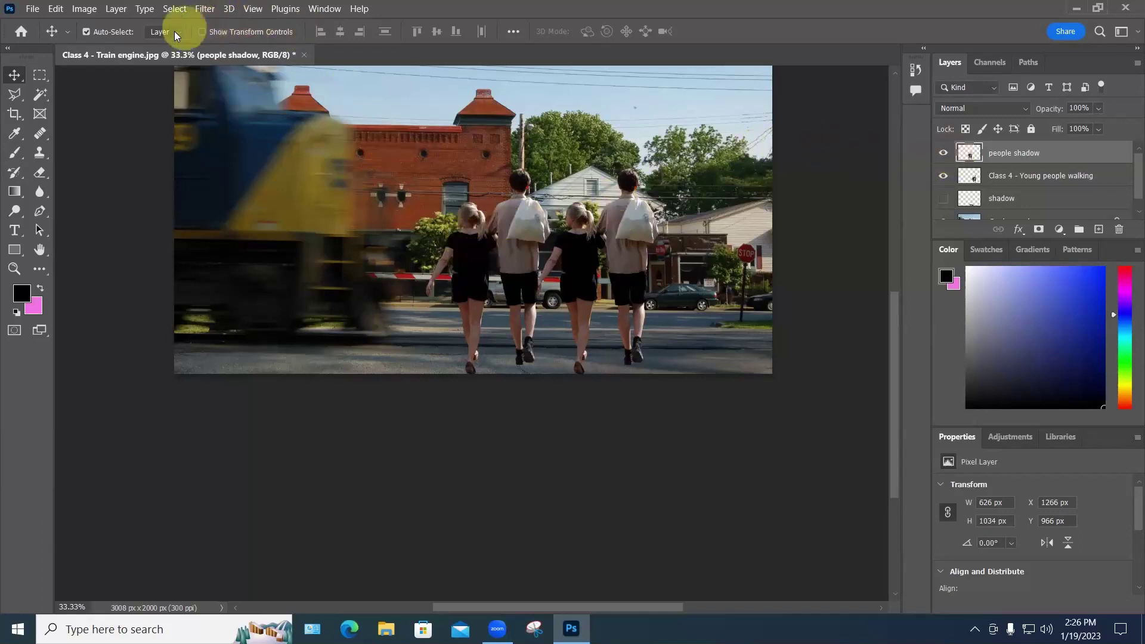
Step: Desaturate and darken the people shadow copy to black with Hue/Saturation, then fade it to 37% opacity
{"action": "left_click", "coordinate": [85, 9]}
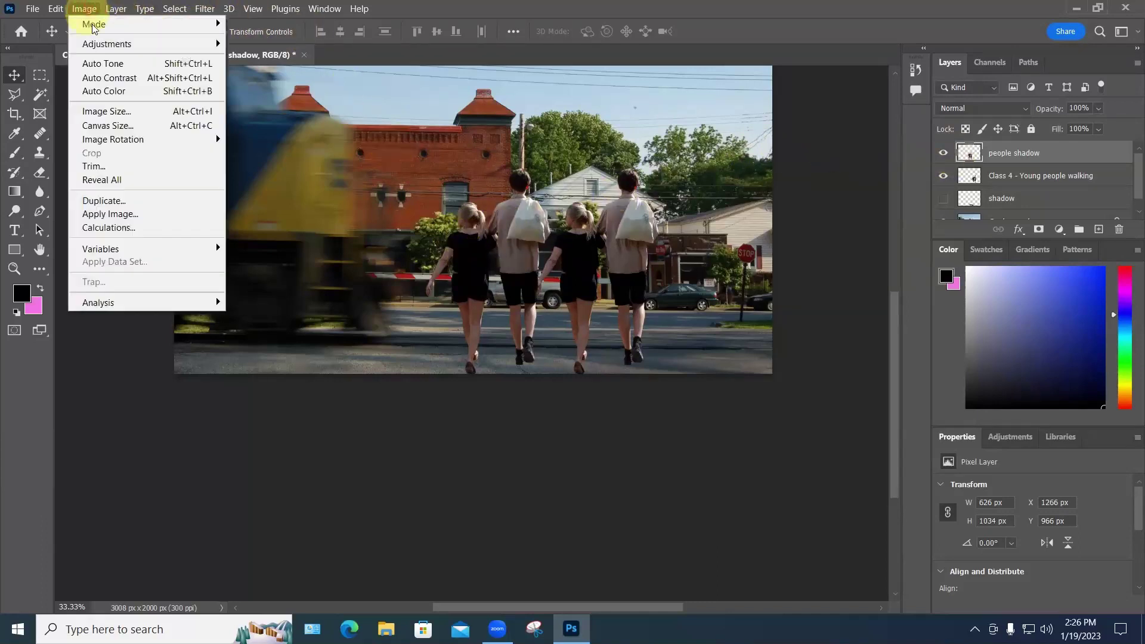
{"action": "mouse_move", "coordinate": [115, 43]}
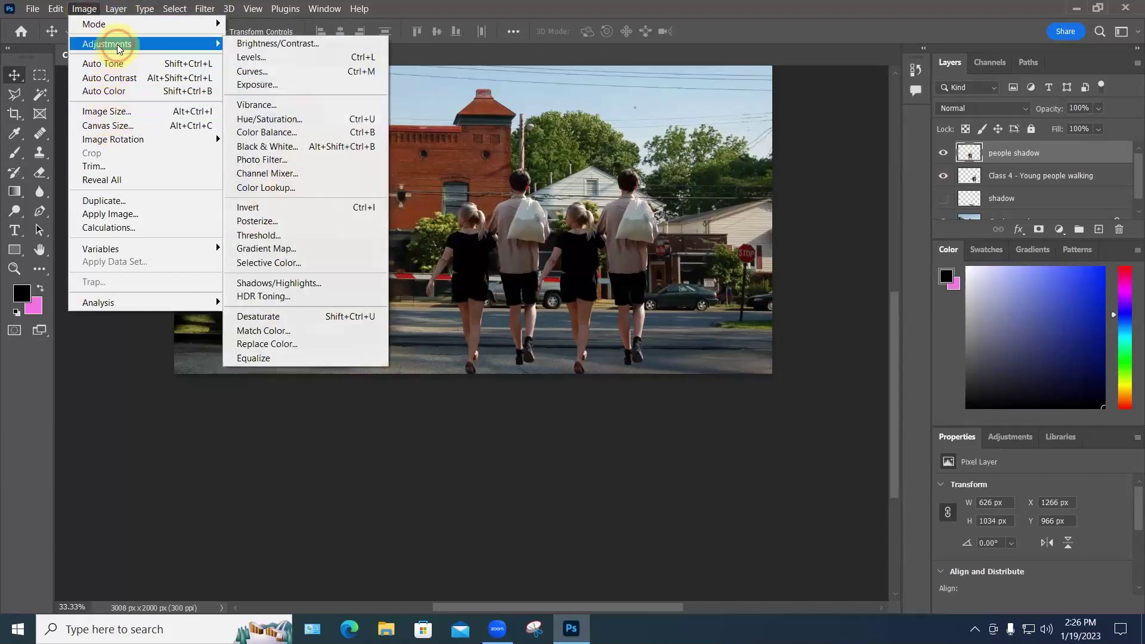
{"action": "left_click", "coordinate": [277, 122]}
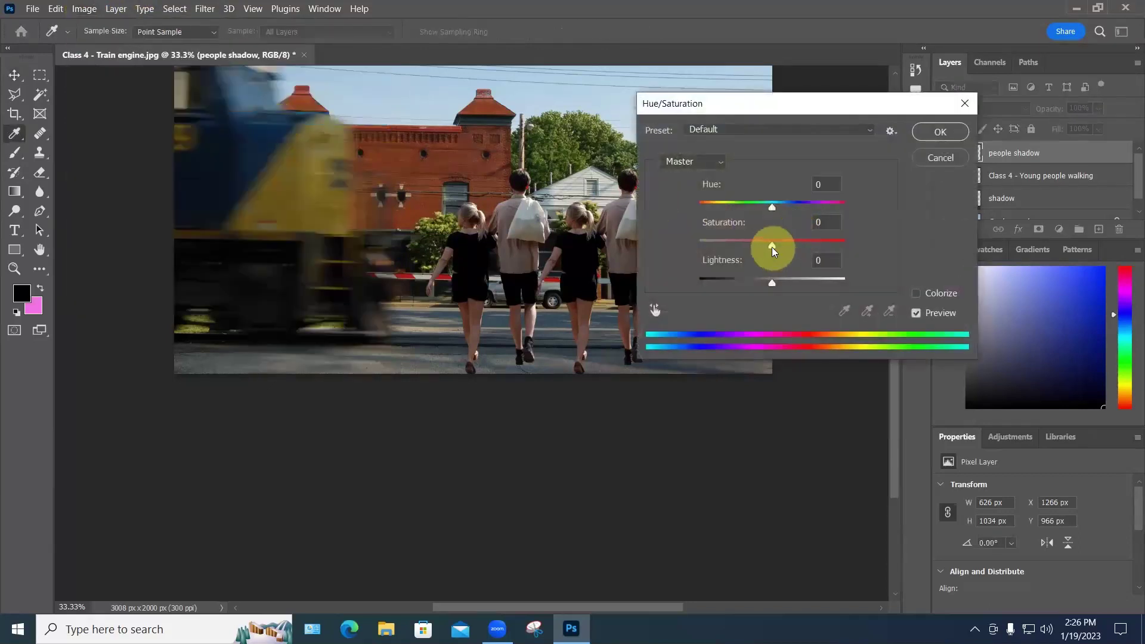
{"action": "left_click_drag", "start_coordinate": [772, 246], "coordinate": [685, 243]}
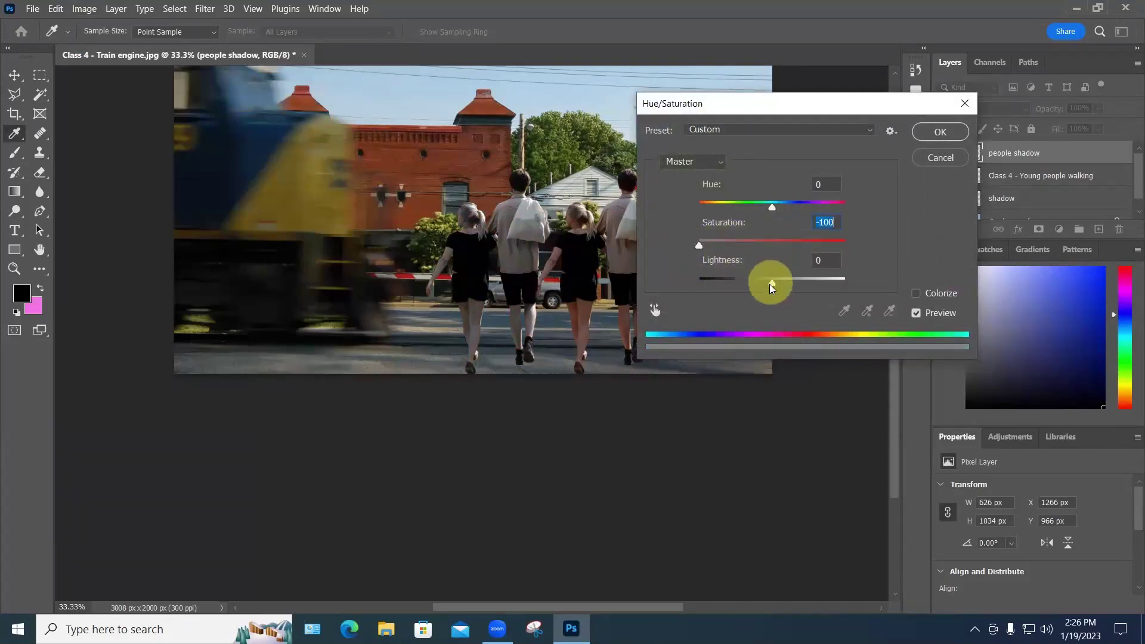
{"action": "left_click_drag", "start_coordinate": [773, 289], "coordinate": [677, 287]}
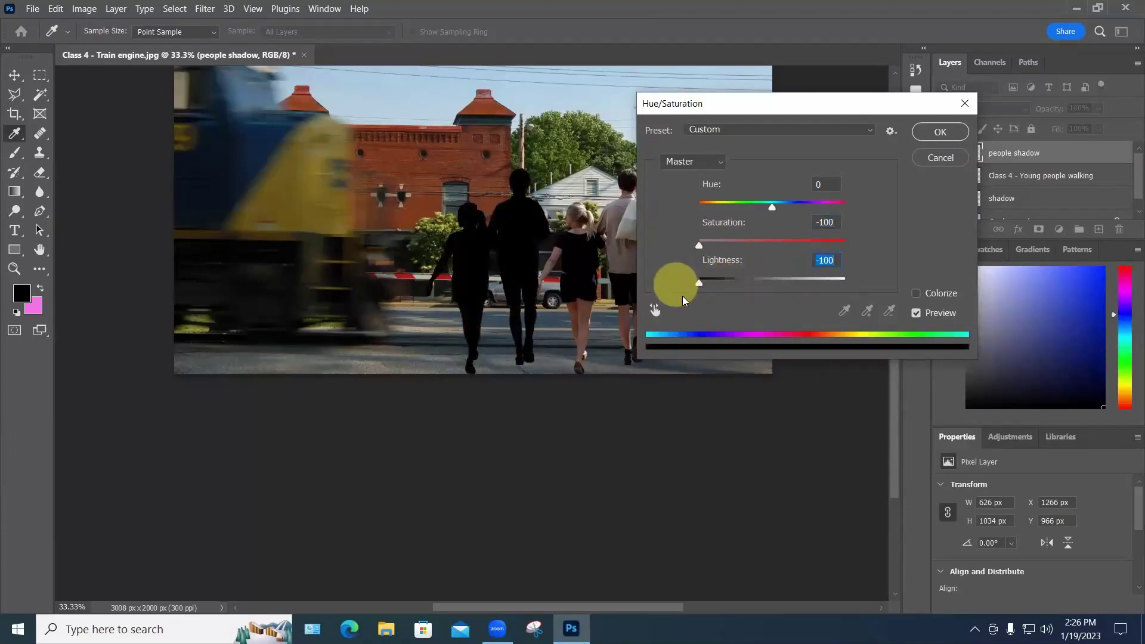
{"action": "left_click", "coordinate": [929, 128]}
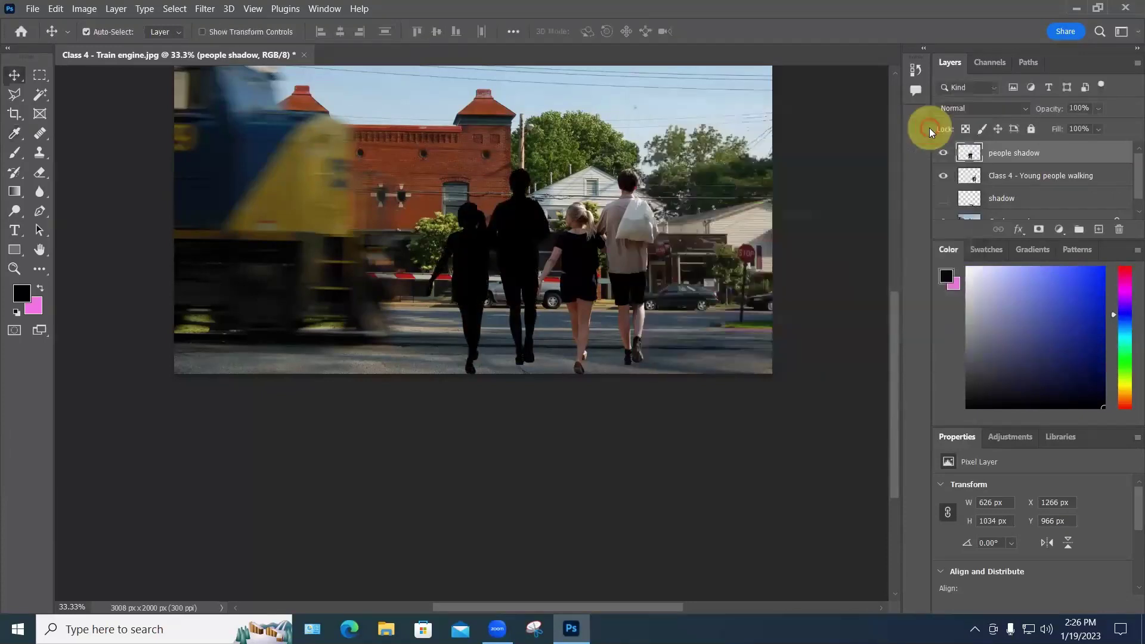
{"action": "left_click", "coordinate": [1095, 109]}
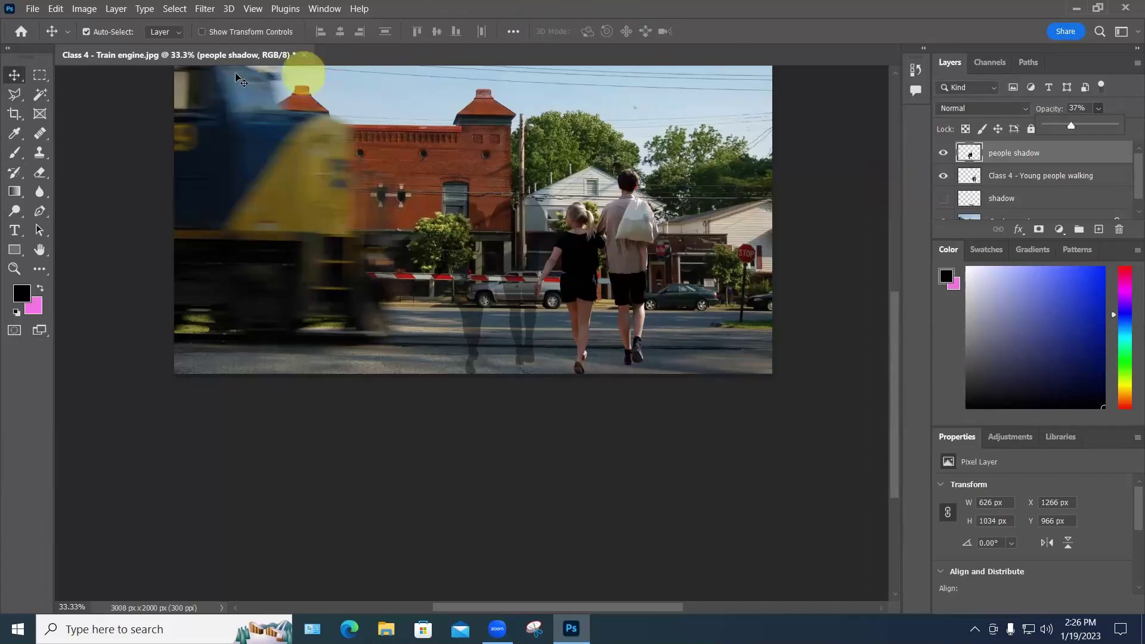
Step: Rotate the people shadow counterclockwise with Edit > Transform > Rotate and shift it down-left
{"action": "left_click", "coordinate": [56, 9]}
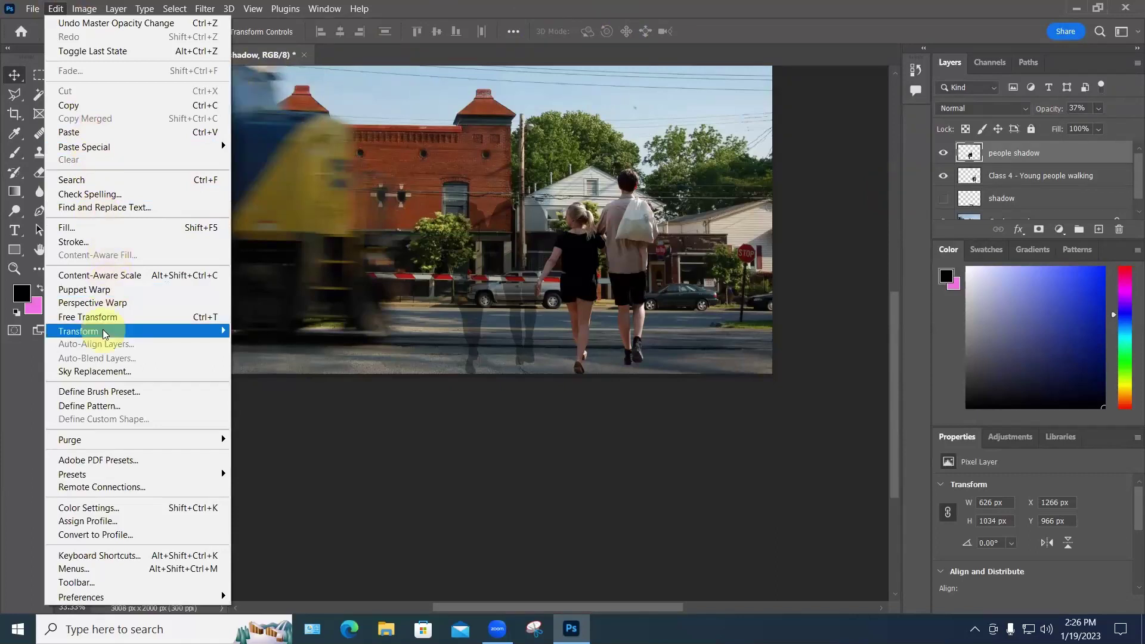
{"action": "mouse_move", "coordinate": [104, 334]}
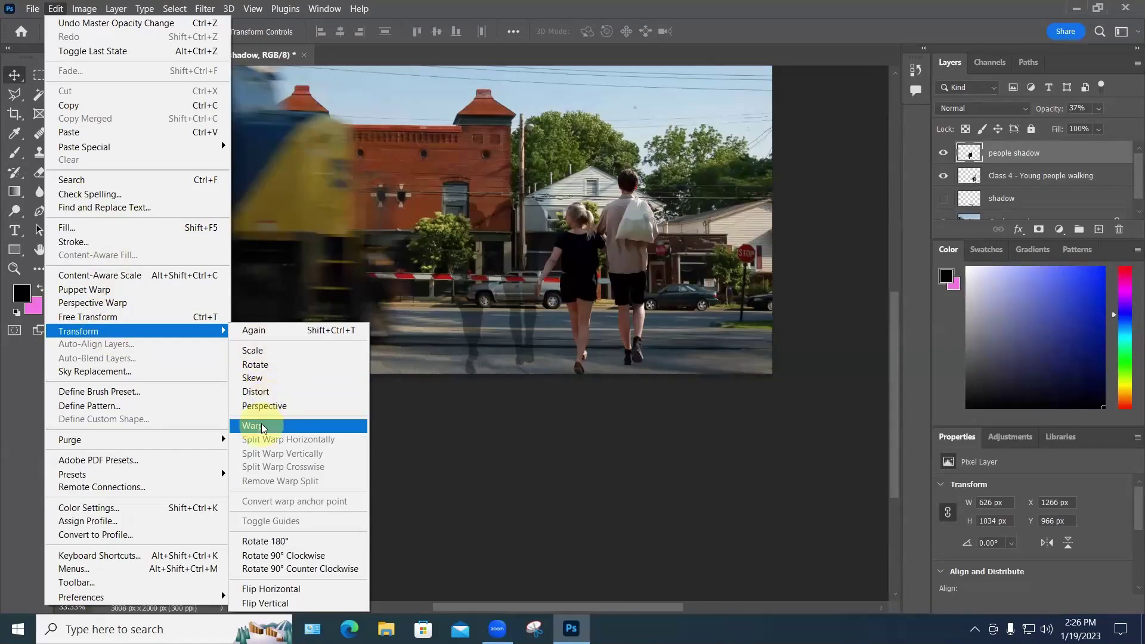
{"action": "left_click", "coordinate": [255, 365]}
{"action": "left_click_drag", "start_coordinate": [558, 365], "coordinate": [718, 199]}
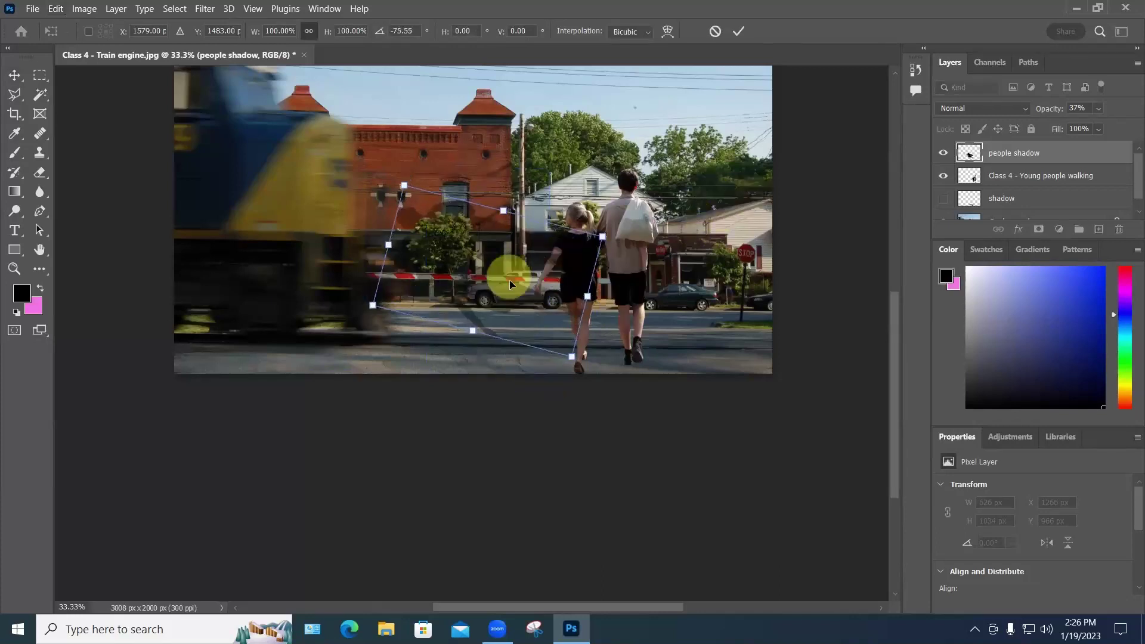
{"action": "left_click_drag", "start_coordinate": [509, 277], "coordinate": [571, 332]}
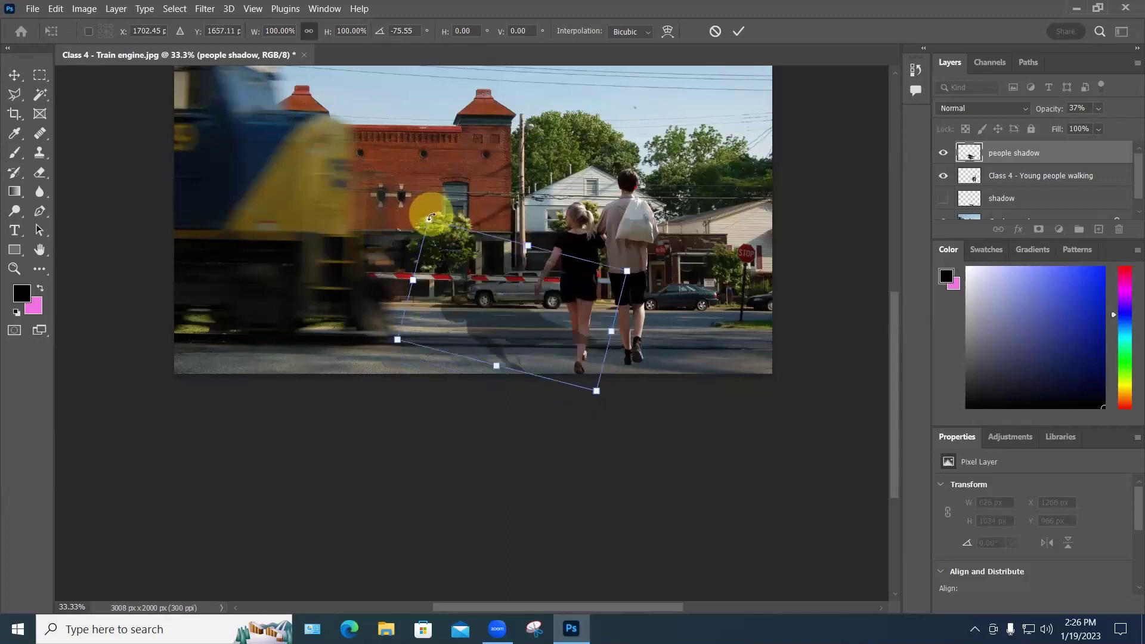
{"action": "left_click_drag", "start_coordinate": [429, 223], "coordinate": [438, 224]}
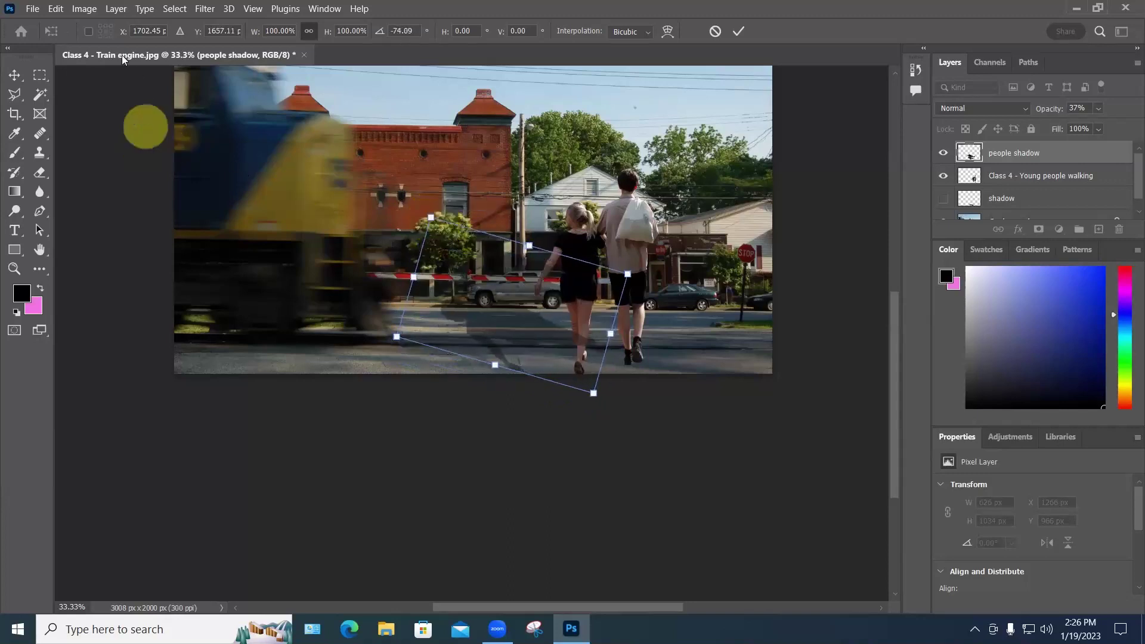
Step: Distort the shadow's corners so it lies flat on the road stretching left, and commit
{"action": "left_click", "coordinate": [55, 8]}
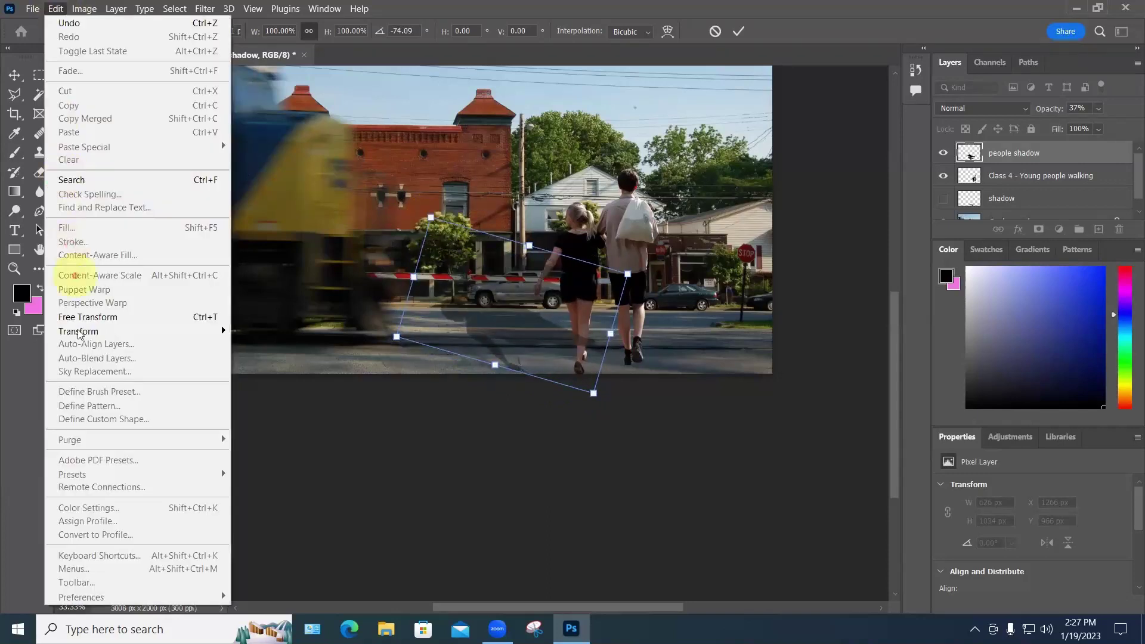
{"action": "left_click", "coordinate": [257, 391]}
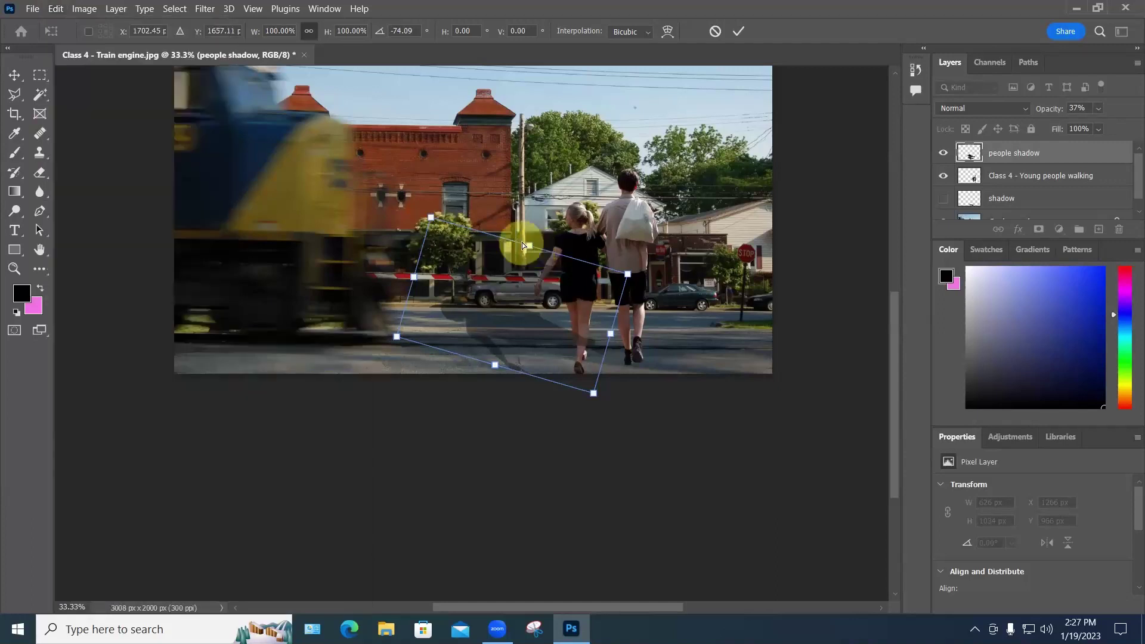
{"action": "left_click_drag", "start_coordinate": [524, 249], "coordinate": [547, 318]}
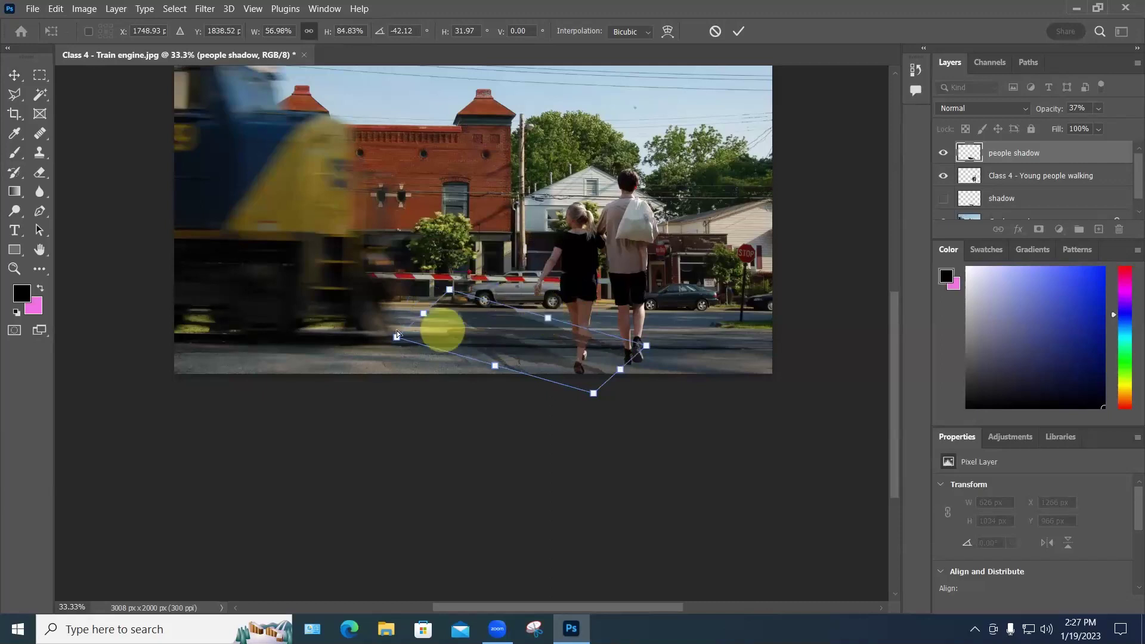
{"action": "left_click_drag", "start_coordinate": [397, 336], "coordinate": [359, 330]}
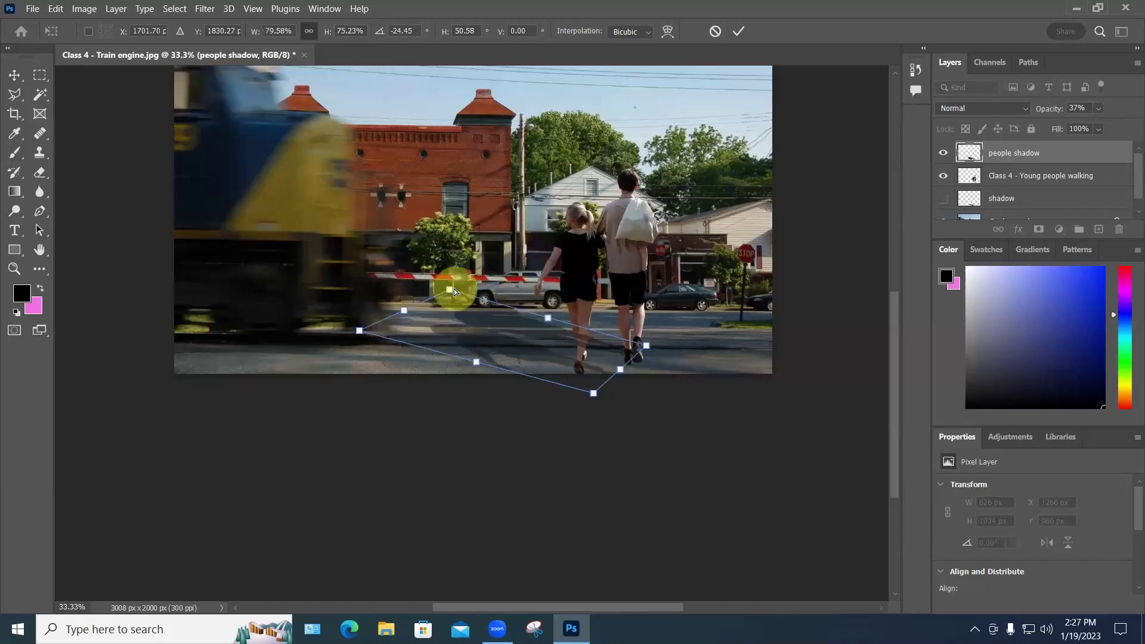
{"action": "left_click_drag", "start_coordinate": [449, 290], "coordinate": [420, 291]}
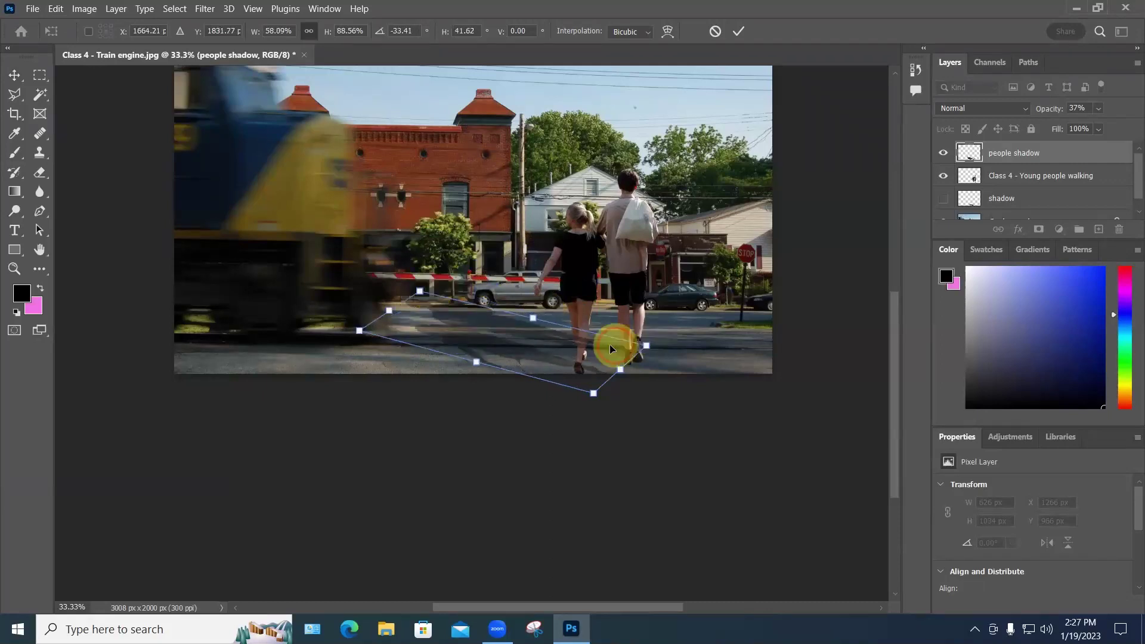
{"action": "left_click_drag", "start_coordinate": [592, 345], "coordinate": [667, 358]}
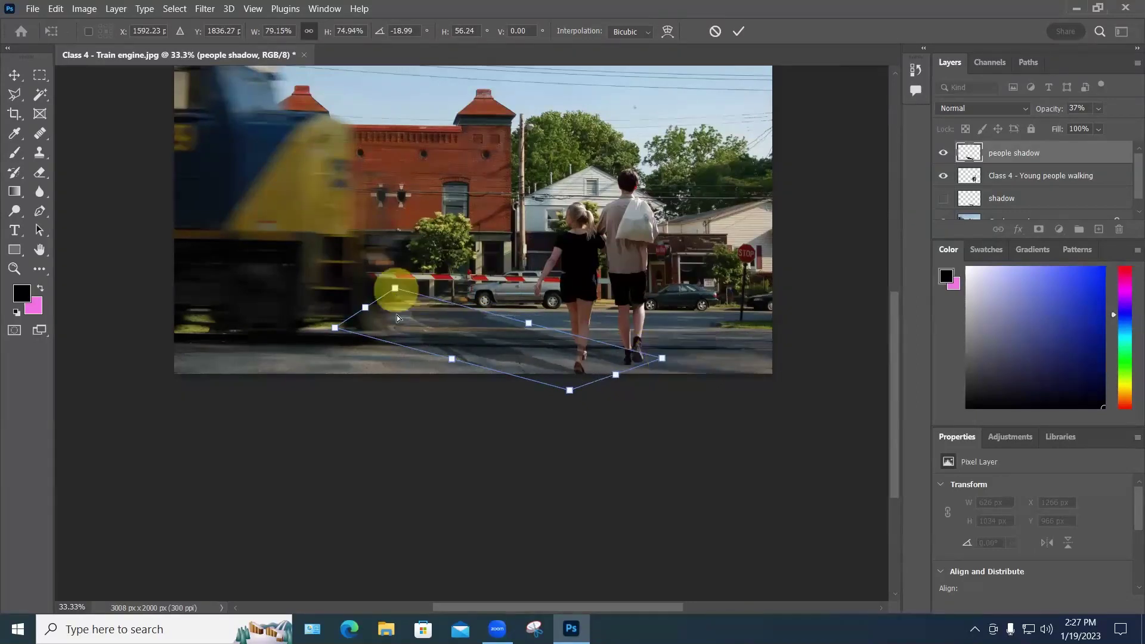
{"action": "left_click_drag", "start_coordinate": [395, 288], "coordinate": [396, 318]}
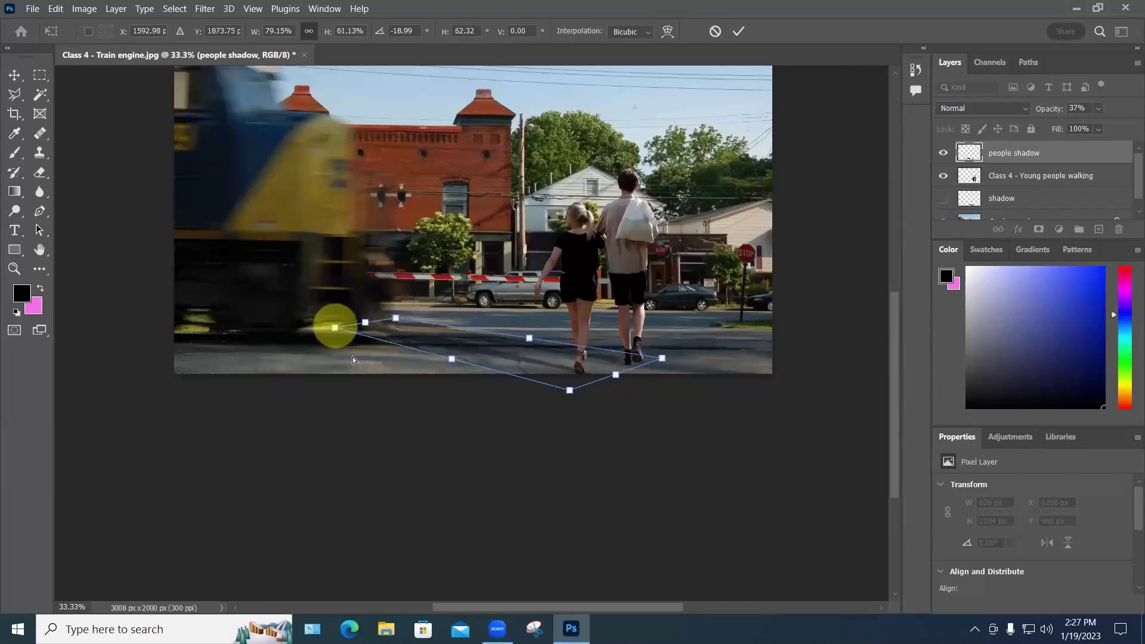
{"action": "left_click_drag", "start_coordinate": [352, 357], "coordinate": [360, 353]}
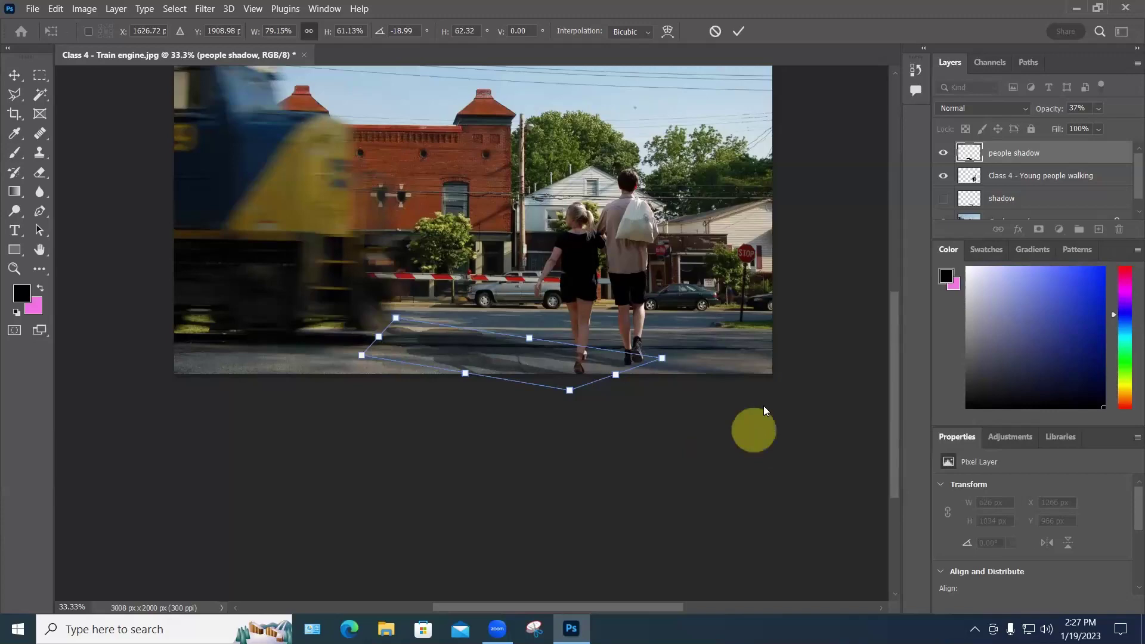
{"action": "left_click", "coordinate": [739, 31]}
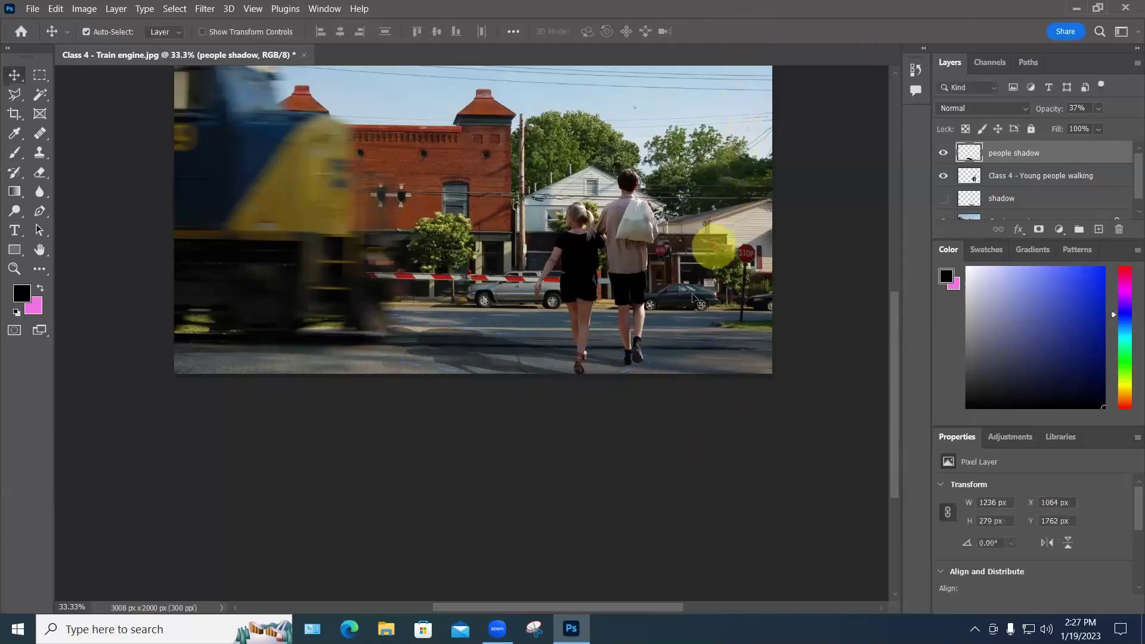
Step: Move the people shadow layer below Class 4 - Young people walking, zooming to check the result
{"action": "scroll", "coordinate": [710, 248], "scroll_direction": "up", "scroll_amount": 3}
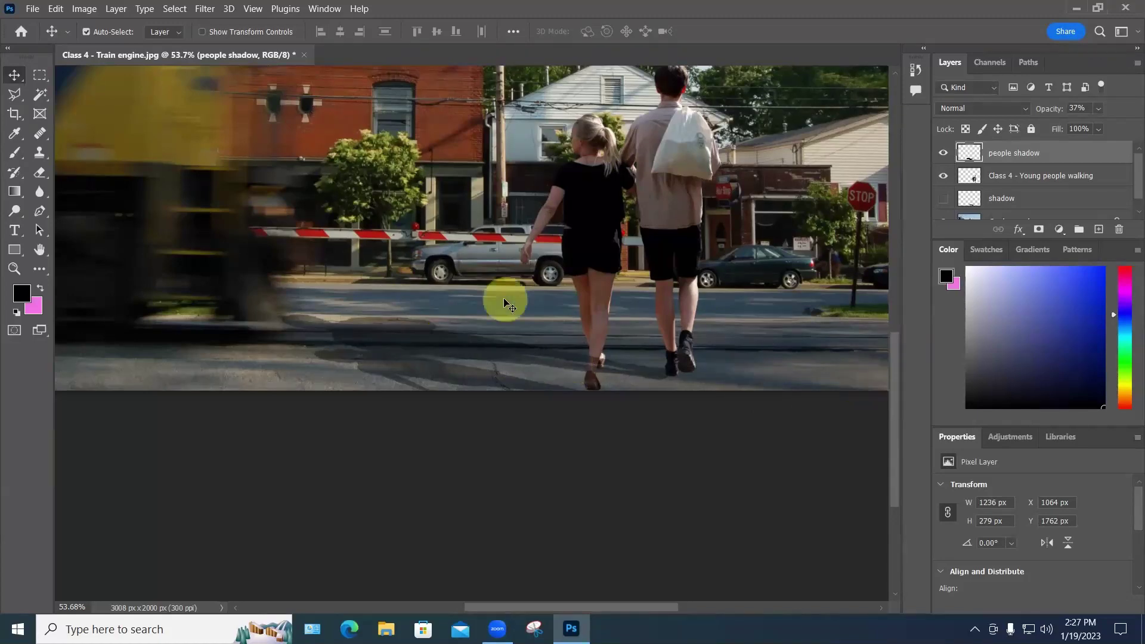
{"action": "scroll", "coordinate": [503, 299], "scroll_direction": "down", "scroll_amount": 3}
{"action": "scroll", "coordinate": [627, 399], "scroll_direction": "up", "scroll_amount": 5}
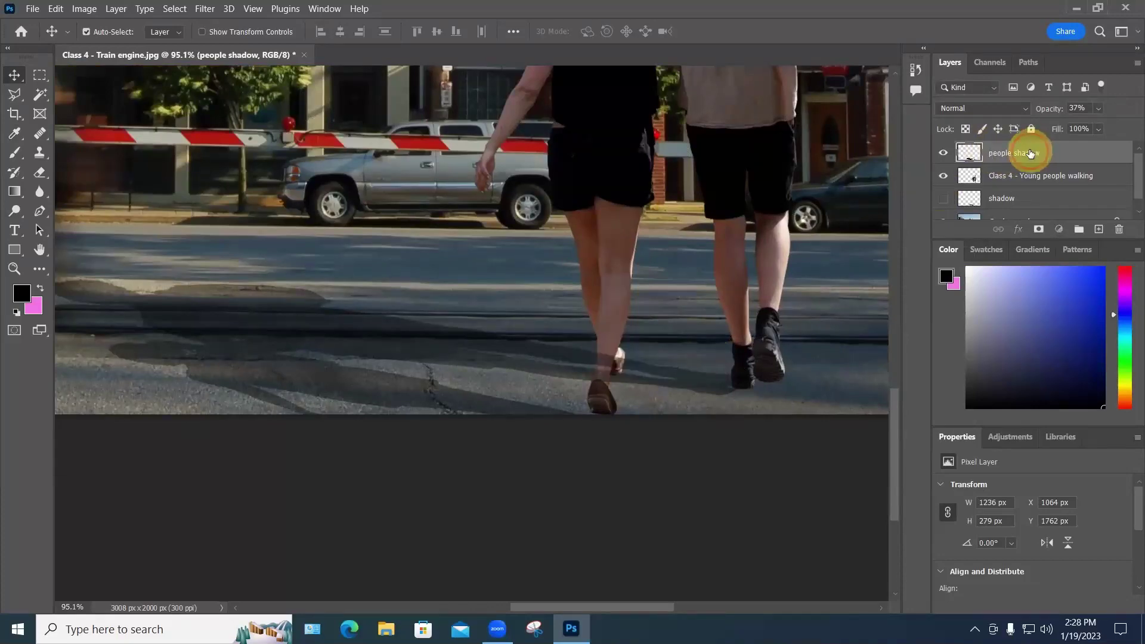
{"action": "left_click_drag", "start_coordinate": [1030, 153], "coordinate": [1030, 195]}
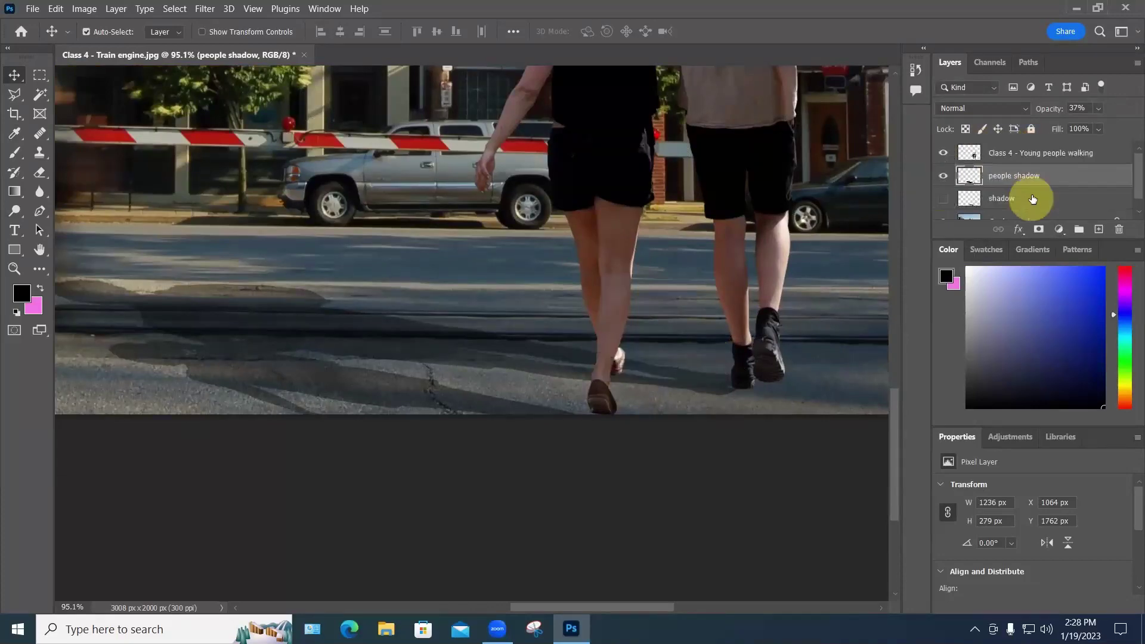
{"action": "scroll", "coordinate": [787, 348], "scroll_direction": "down", "scroll_amount": 3}
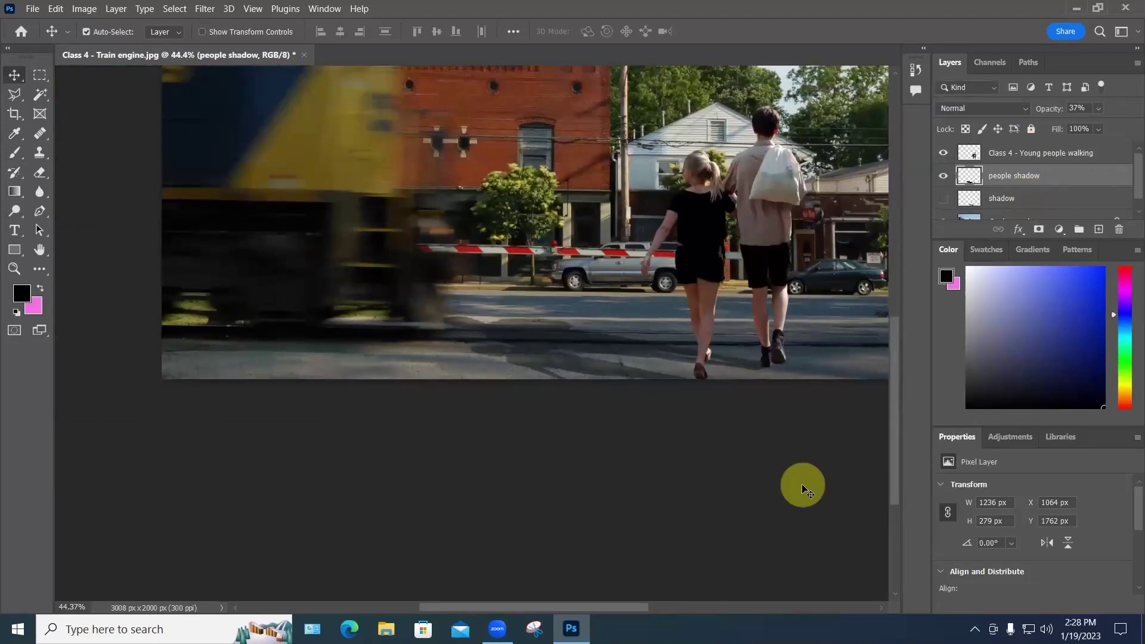
{"action": "scroll", "coordinate": [805, 490], "scroll_direction": "down", "scroll_amount": 2}
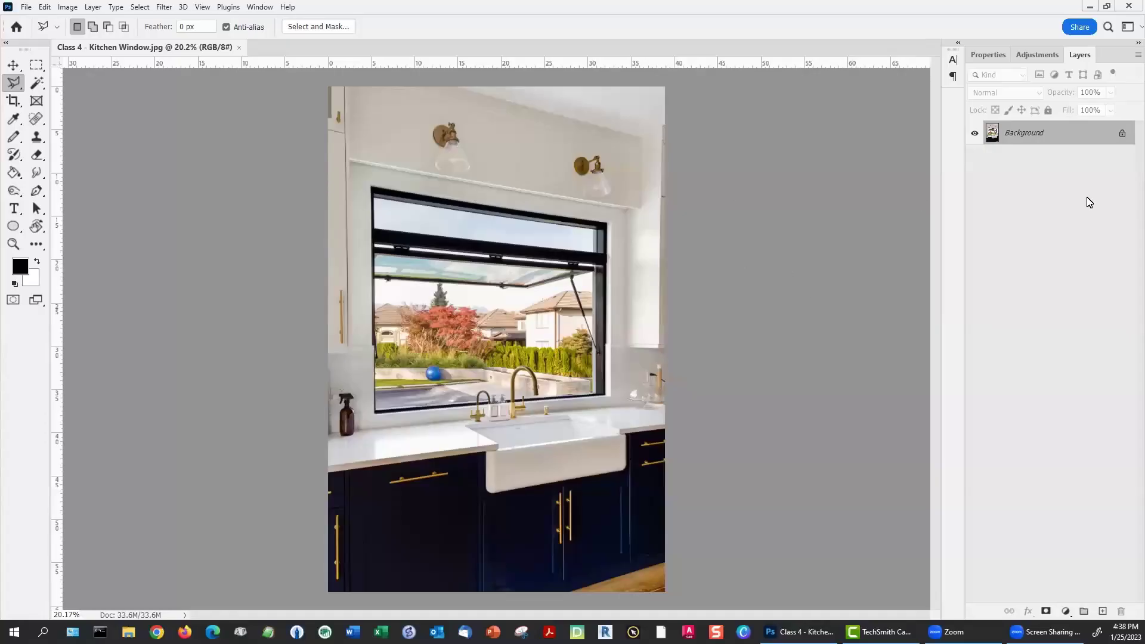
Step: Unlock the kitchen photo as Layer 0 and delete the upper sky pane with a Polygonal Lasso selection
{"action": "left_click", "coordinate": [1123, 136]}
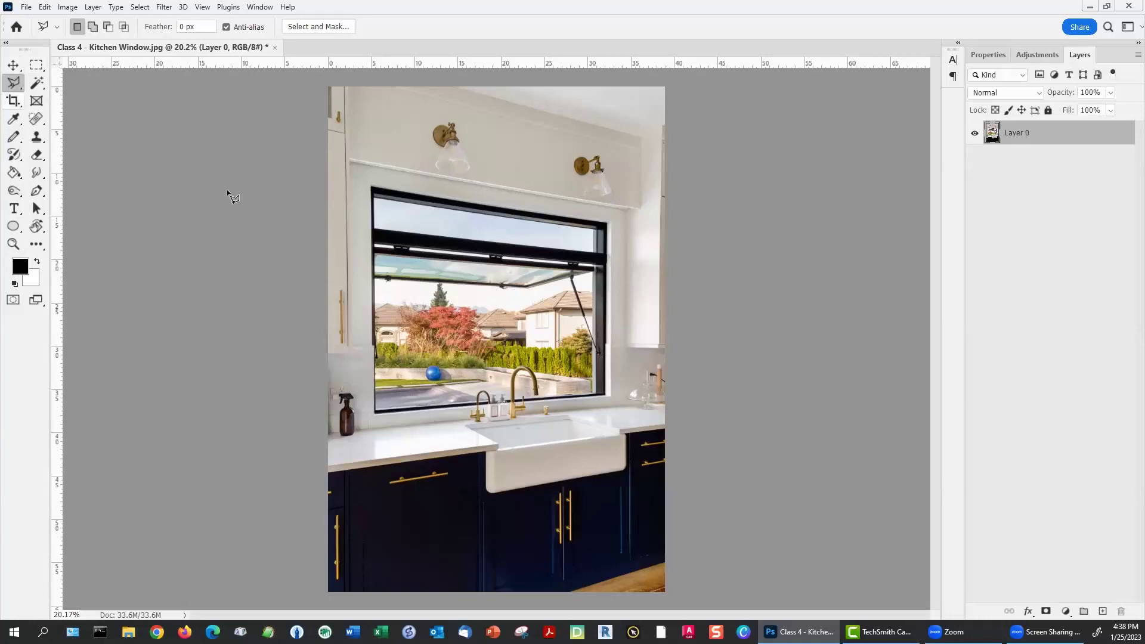
{"action": "scroll", "coordinate": [375, 214], "scroll_direction": "up", "scroll_amount": 6}
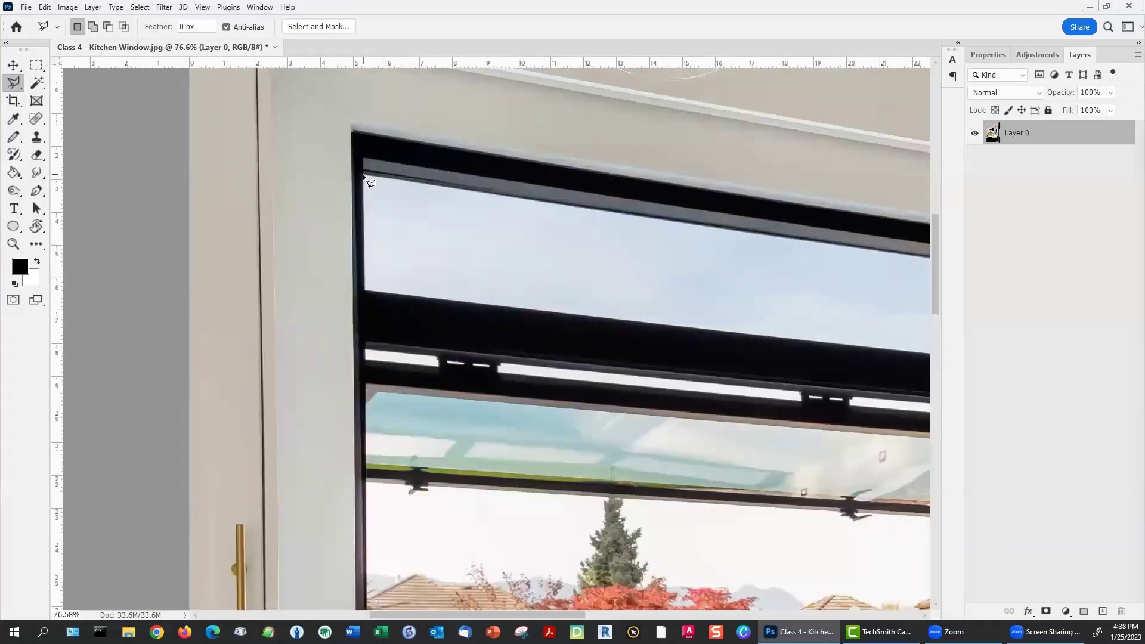
{"action": "left_click", "coordinate": [363, 177]}
{"action": "left_click", "coordinate": [364, 291]}
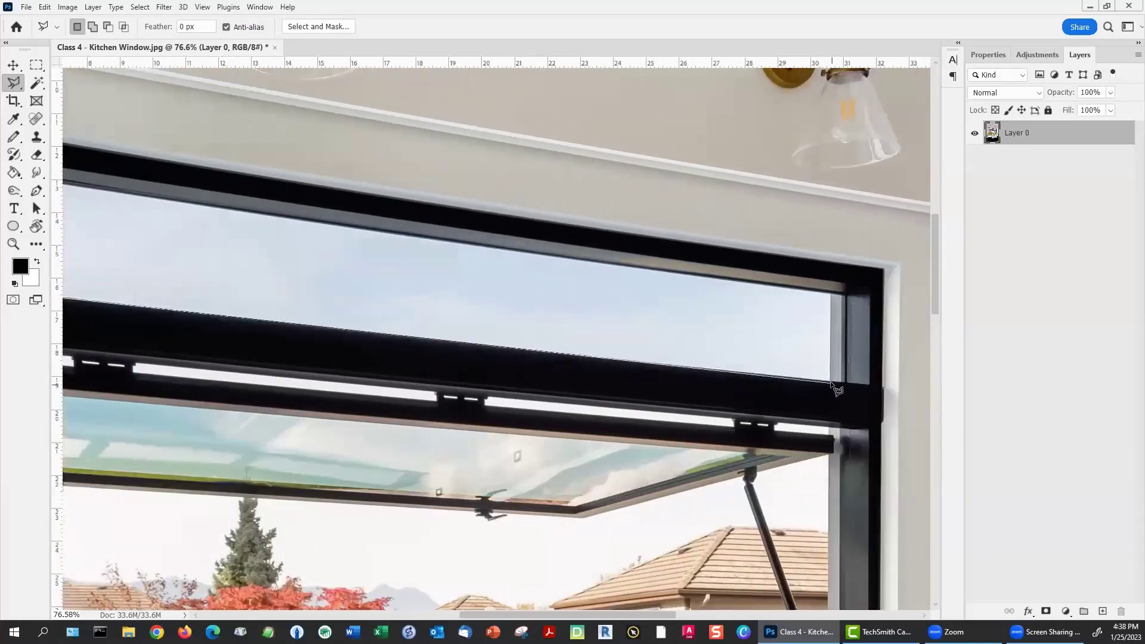
{"action": "left_click", "coordinate": [831, 383]}
{"action": "left_click", "coordinate": [832, 294]}
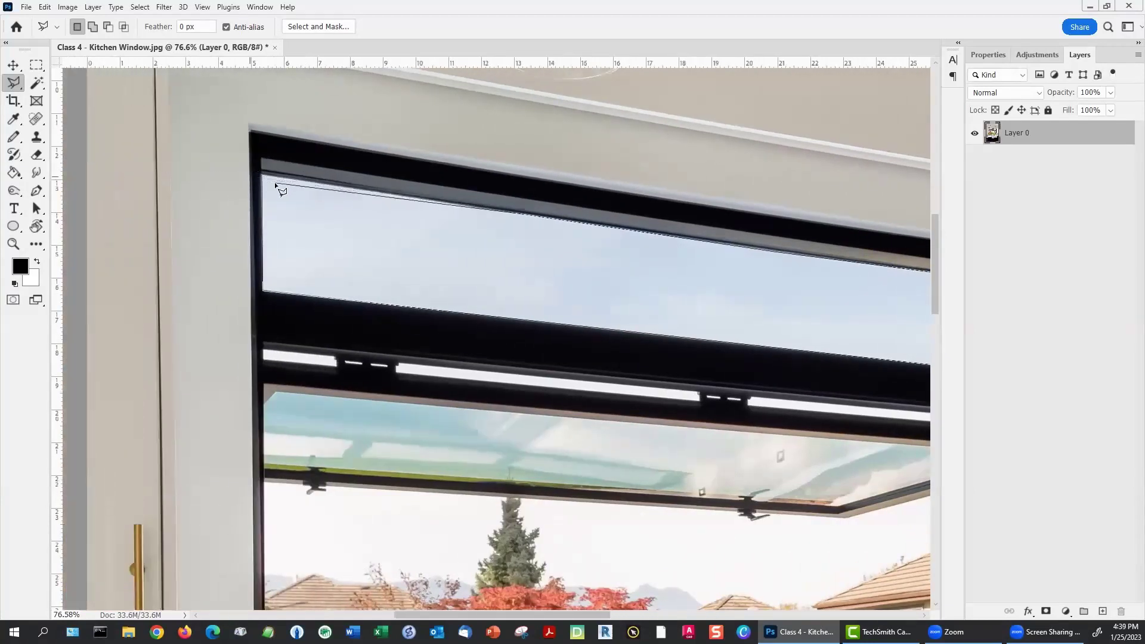
{"action": "left_click", "coordinate": [263, 174]}
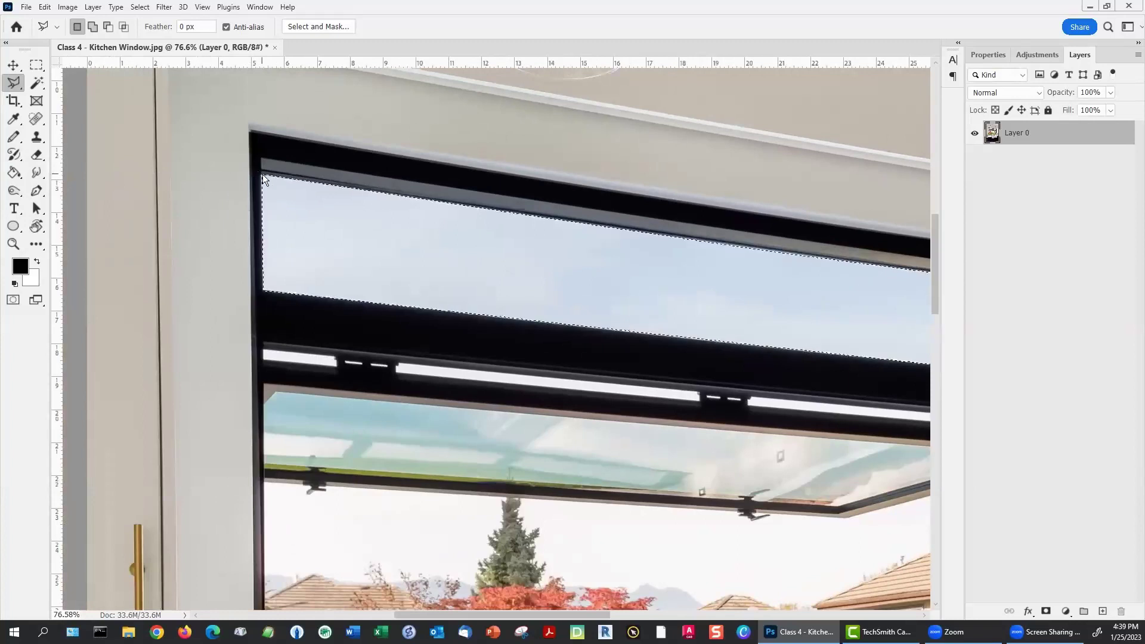
{"action": "key", "text": "Delete"}
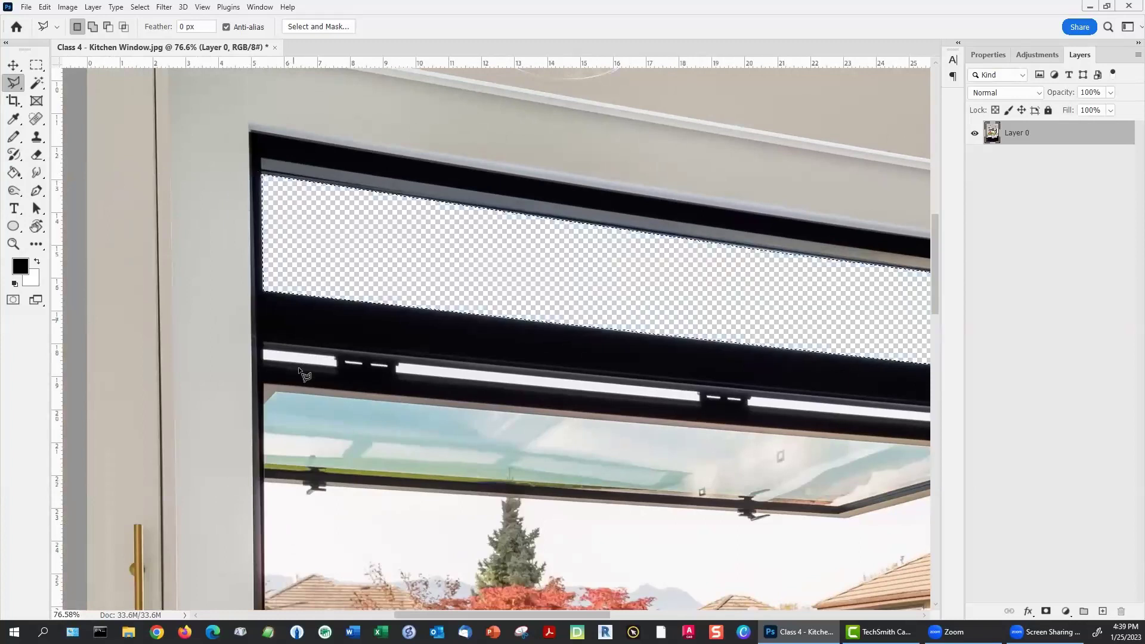
Step: Select and delete the small and long white sky strips below the upper pane
{"action": "left_click", "coordinate": [263, 351]}
{"action": "left_click", "coordinate": [337, 358]}
{"action": "left_click", "coordinate": [337, 368]}
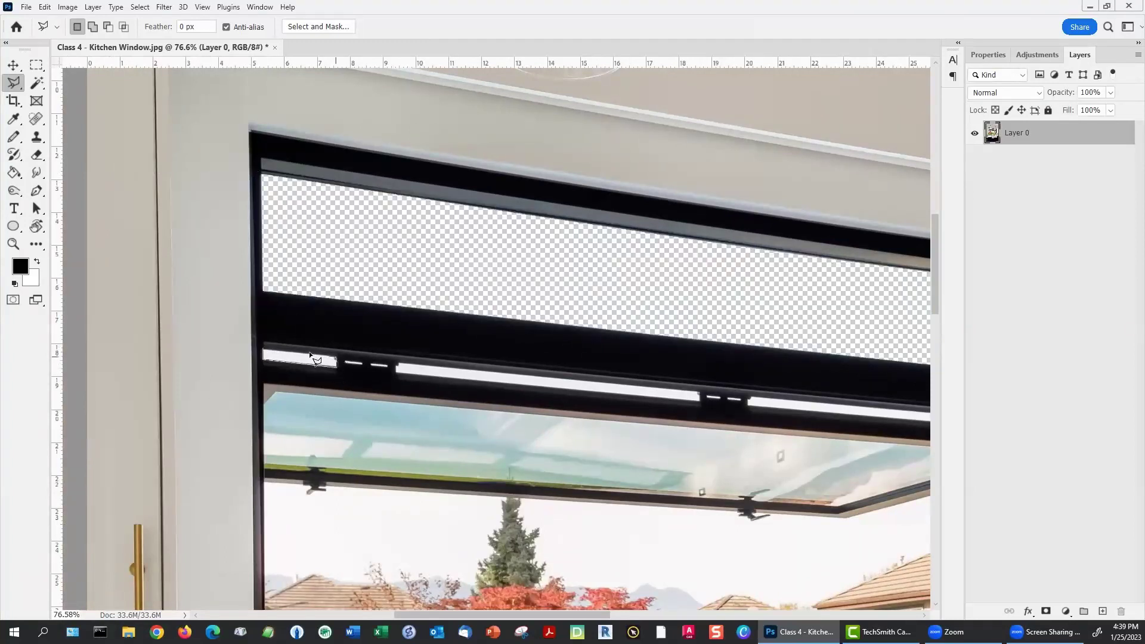
{"action": "left_click", "coordinate": [263, 351]}
{"action": "key", "text": "Delete"}
{"action": "left_click", "coordinate": [396, 365]}
{"action": "left_click", "coordinate": [699, 395]}
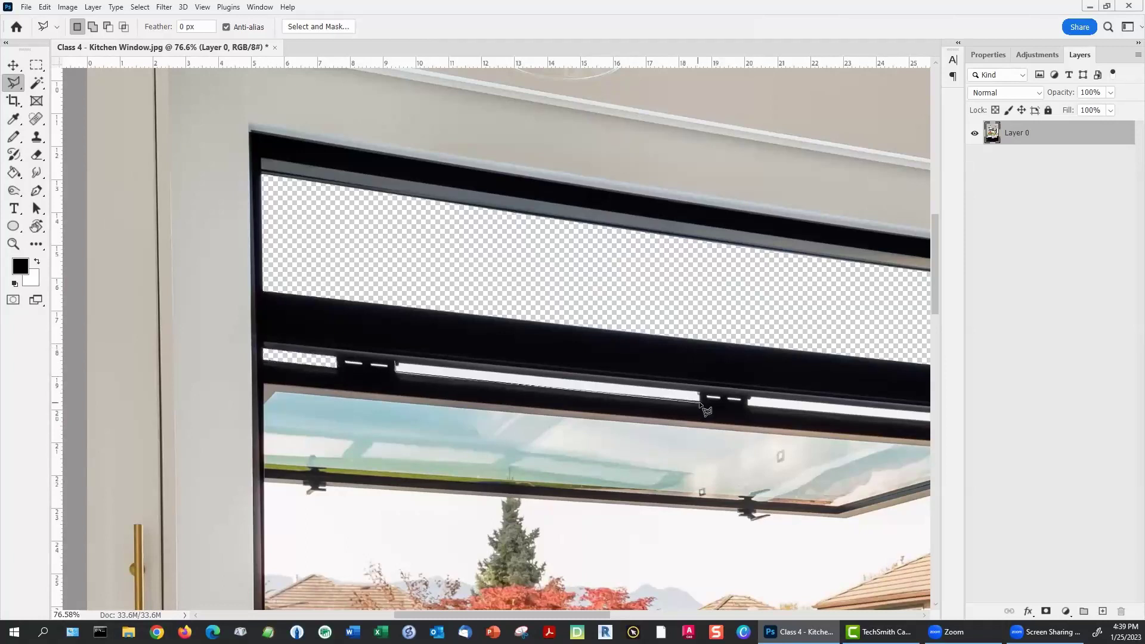
{"action": "left_click", "coordinate": [699, 403]}
{"action": "left_click", "coordinate": [395, 375]}
{"action": "left_click", "coordinate": [395, 365]}
{"action": "key", "text": "Delete"}
Step: Delete the remaining thin sky strip between the window's middle bars
{"action": "left_click", "coordinate": [747, 398]}
{"action": "left_click", "coordinate": [748, 409]}
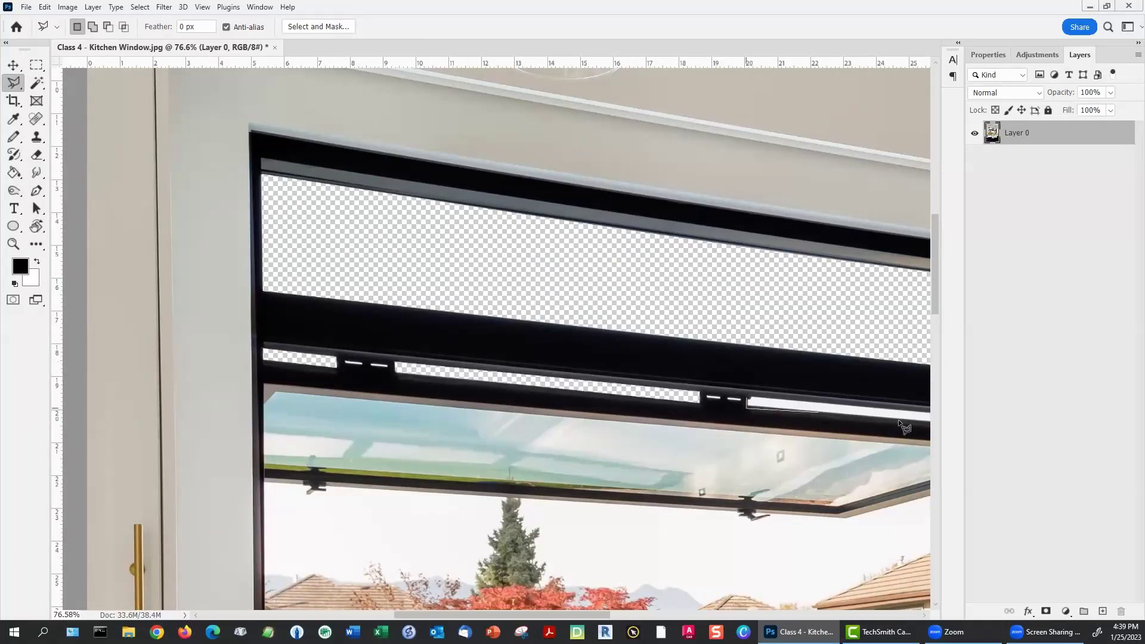
{"action": "scroll", "coordinate": [904, 426], "scroll_direction": "right", "scroll_amount": 5}
{"action": "left_click", "coordinate": [682, 429]}
{"action": "left_click", "coordinate": [683, 421]}
{"action": "left_click", "coordinate": [434, 399]}
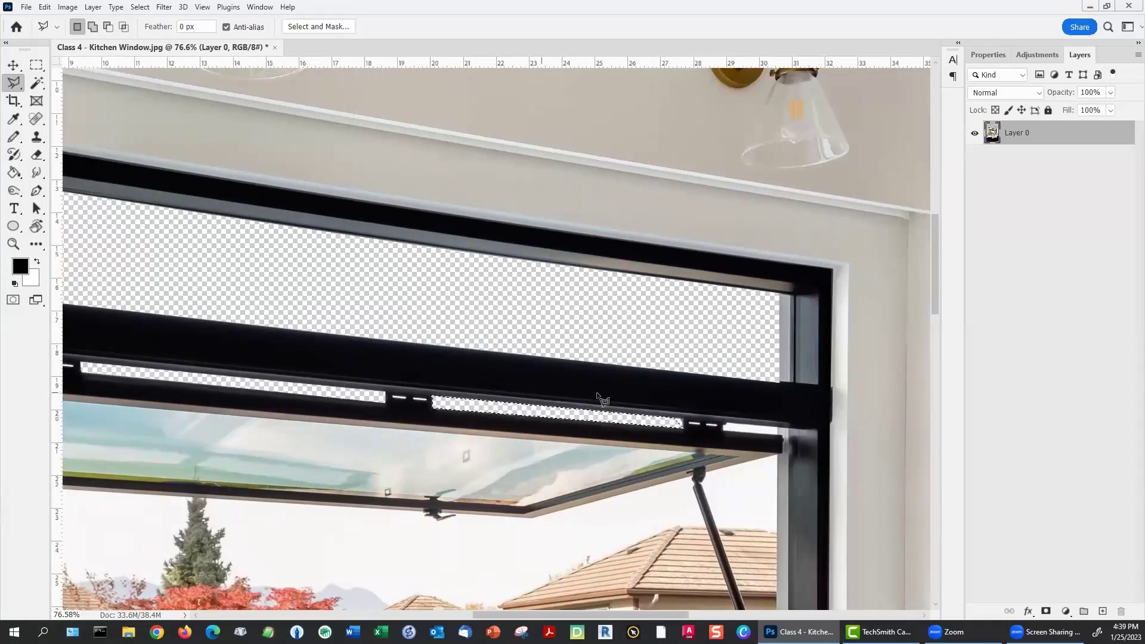
{"action": "key", "text": "Delete"}
Step: Trace the tilted glass pane with the Polygonal Lasso and cut it onto Layer 1 with Layer Via Cut
{"action": "scroll", "coordinate": [580, 475], "scroll_direction": "down", "scroll_amount": 5}
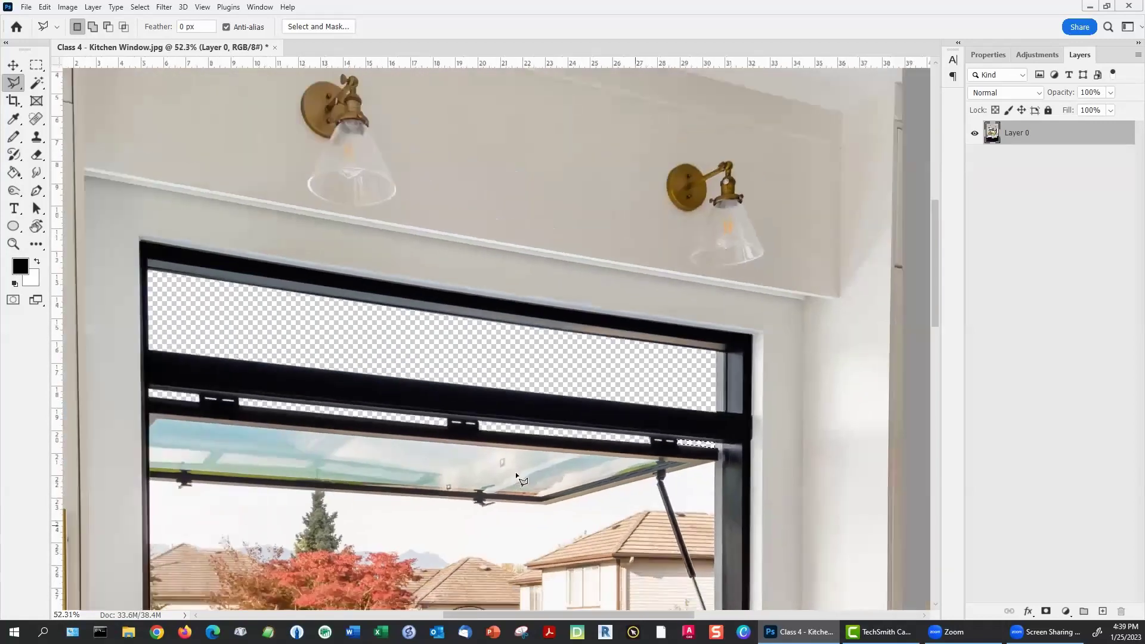
{"action": "scroll", "coordinate": [225, 442], "scroll_direction": "up", "scroll_amount": 5}
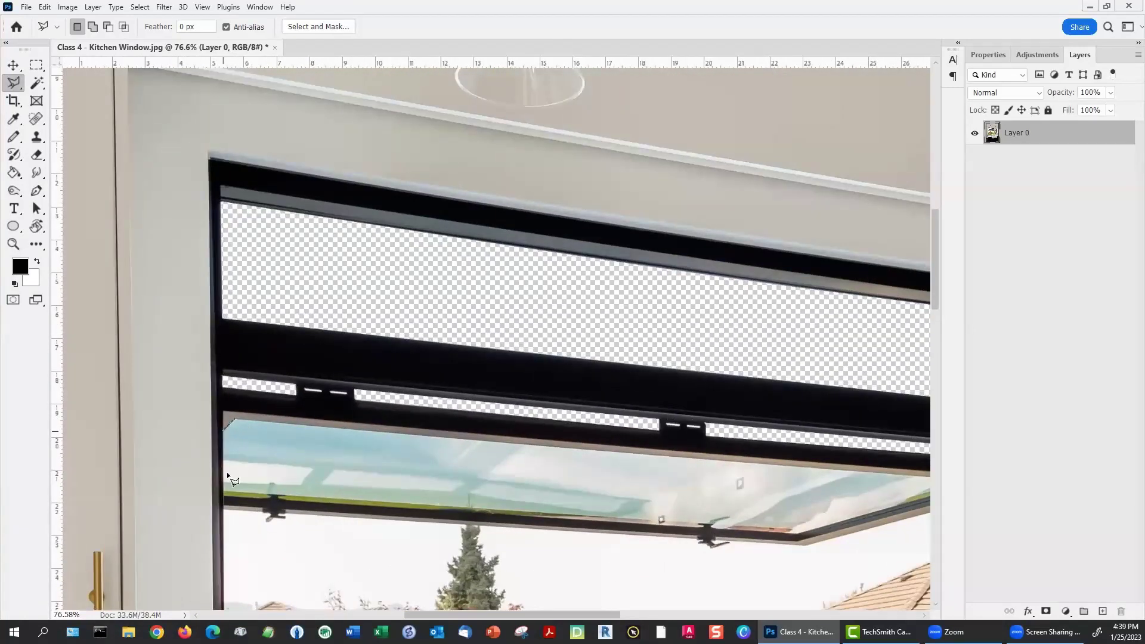
{"action": "left_click", "coordinate": [798, 530]}
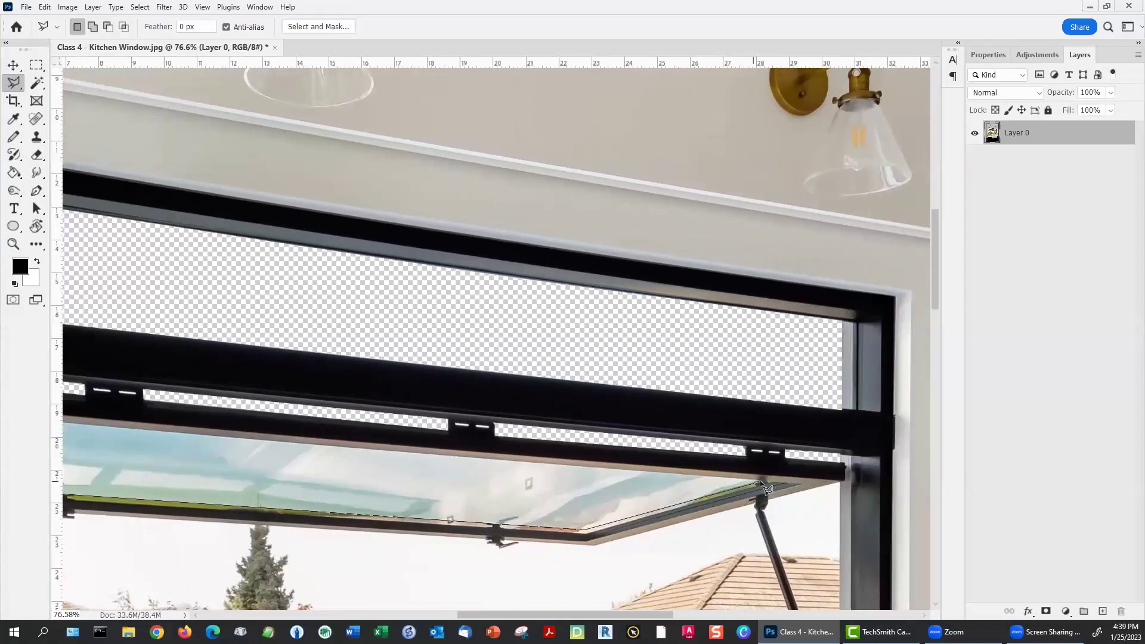
{"action": "left_click", "coordinate": [760, 481]}
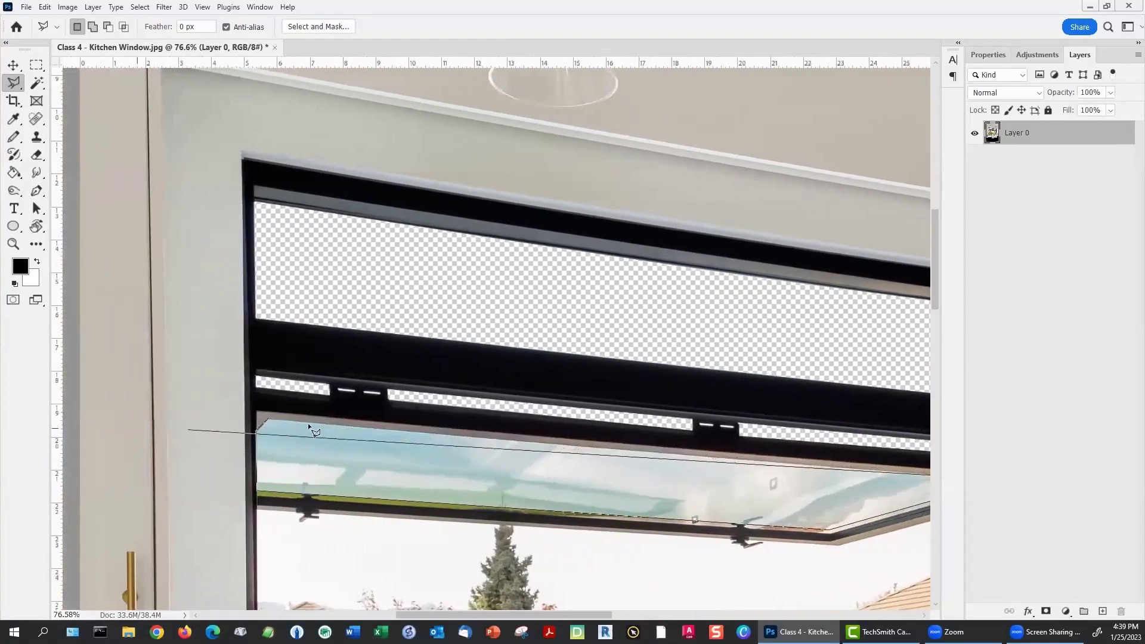
{"action": "left_click", "coordinate": [267, 418]}
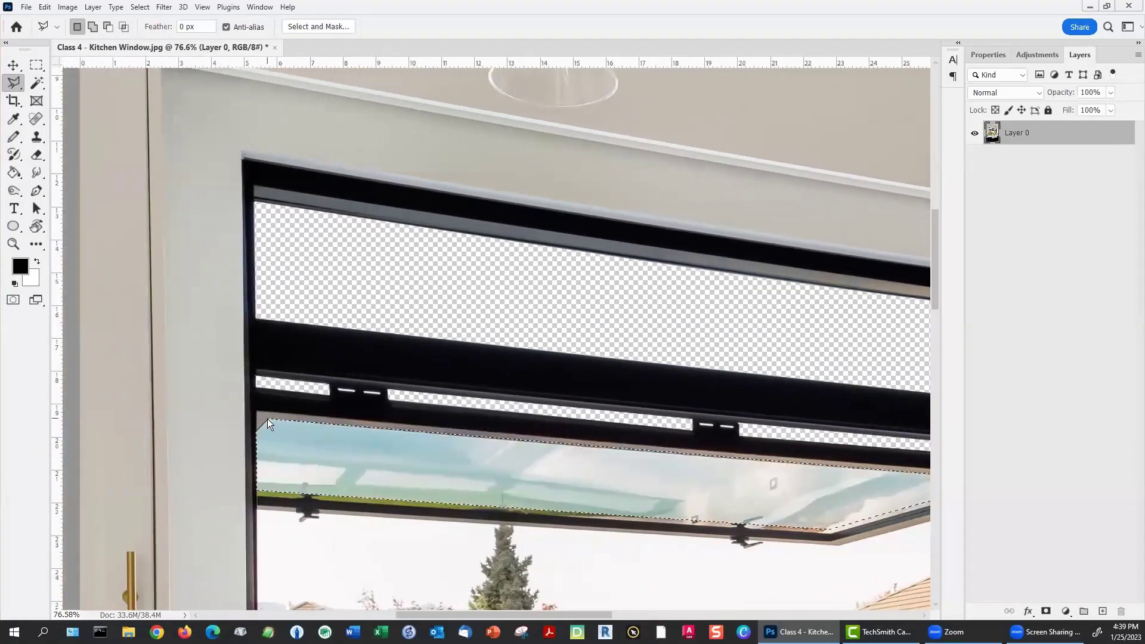
{"action": "right_click", "coordinate": [313, 445]}
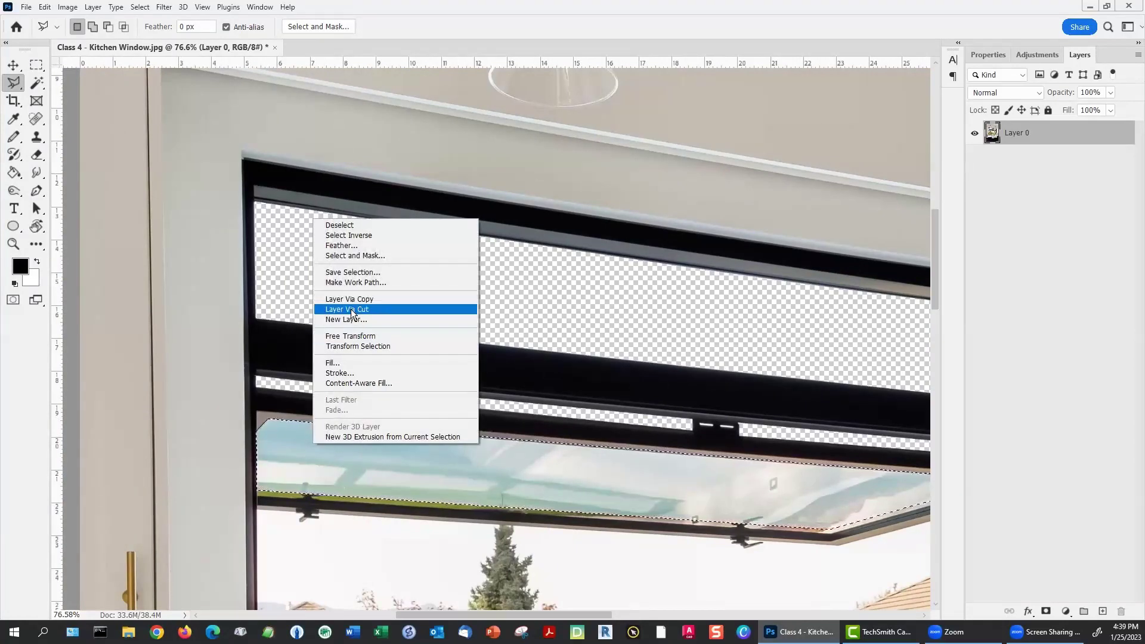
{"action": "left_click", "coordinate": [352, 309]}
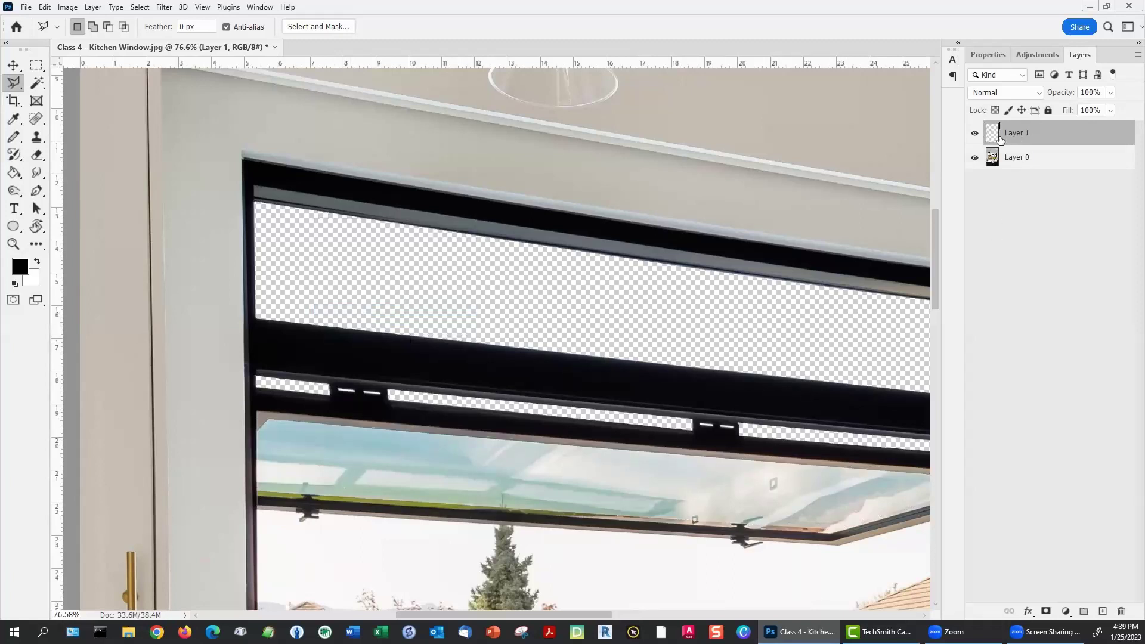
Step: Toggle Layer 1 on and off to compare, then set its opacity to 72%
{"action": "left_click", "coordinate": [975, 133]}
{"action": "left_click", "coordinate": [975, 133]}
{"action": "left_click", "coordinate": [975, 134]}
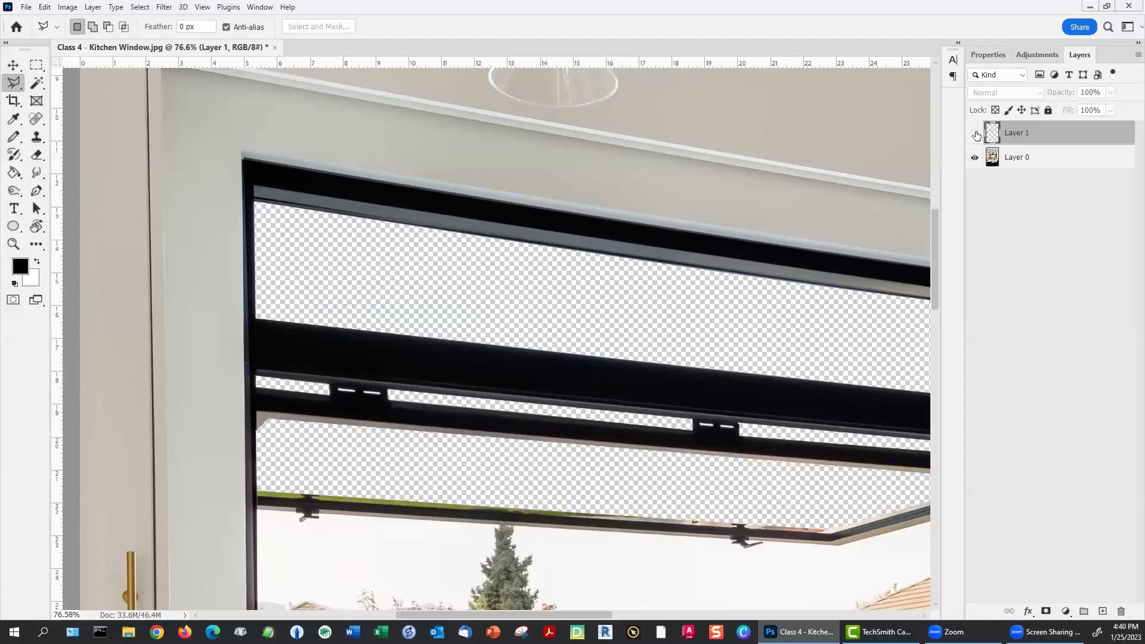
{"action": "left_click", "coordinate": [975, 133]}
{"action": "left_click", "coordinate": [1111, 93]}
{"action": "left_click_drag", "start_coordinate": [1082, 104], "coordinate": [1084, 109]}
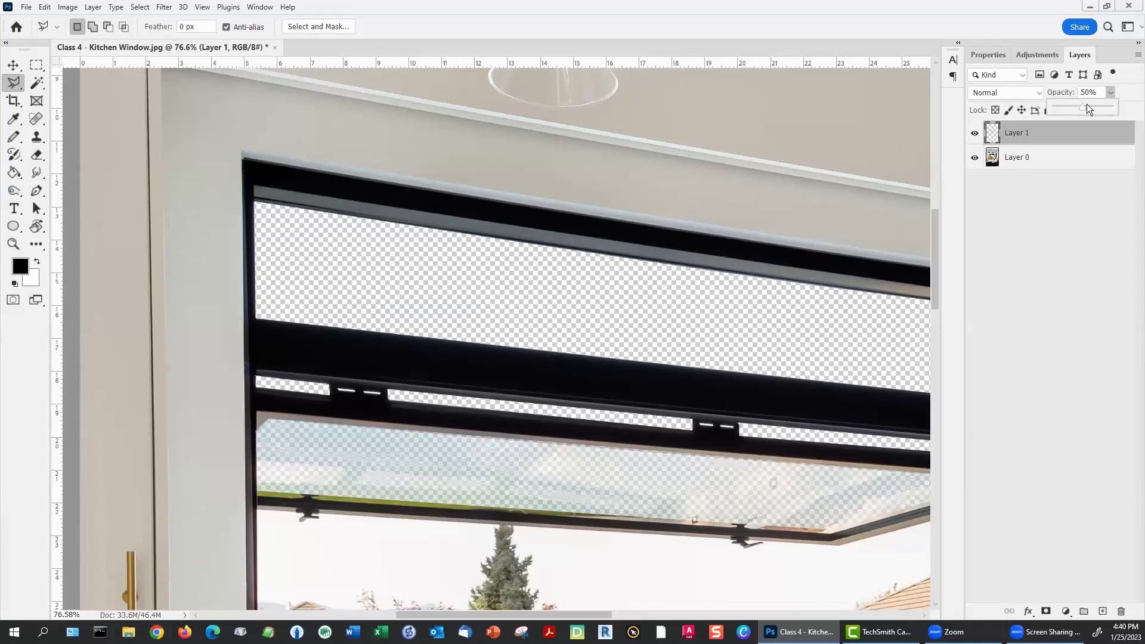
{"action": "left_click", "coordinate": [1062, 204]}
Step: Rename Layer 1 to 'glass' and Layer 0 to 'kitchen'
{"action": "double_click", "coordinate": [1023, 134]}
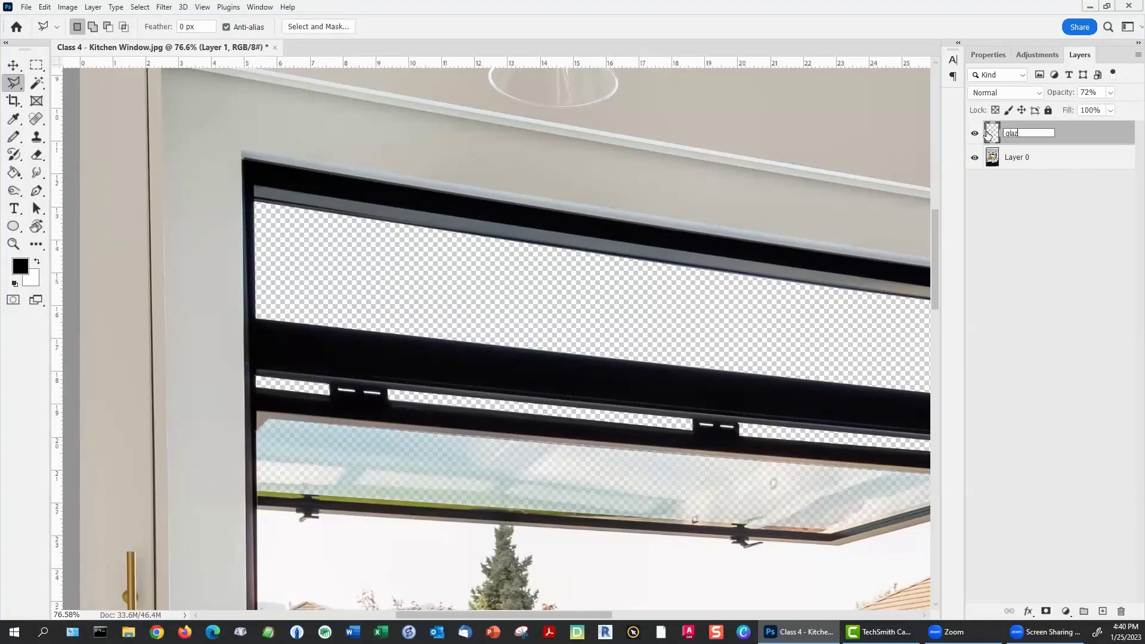
{"action": "key", "text": "Return"}
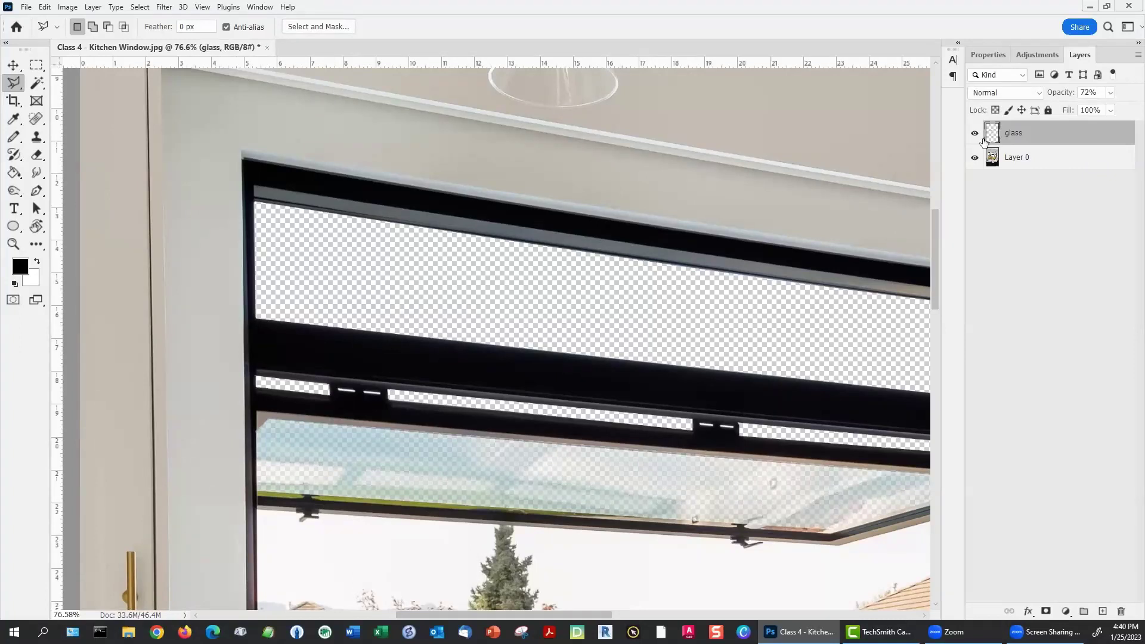
{"action": "double_click", "coordinate": [1023, 159]}
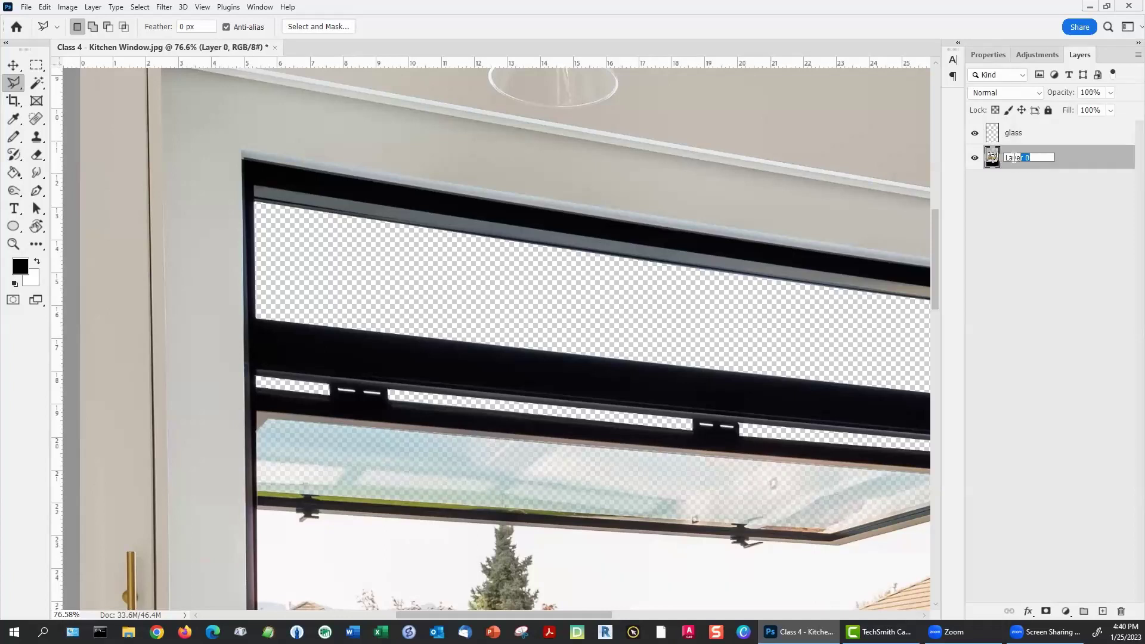
{"action": "type", "text": "kitchen"}
{"action": "key", "text": "Return"}
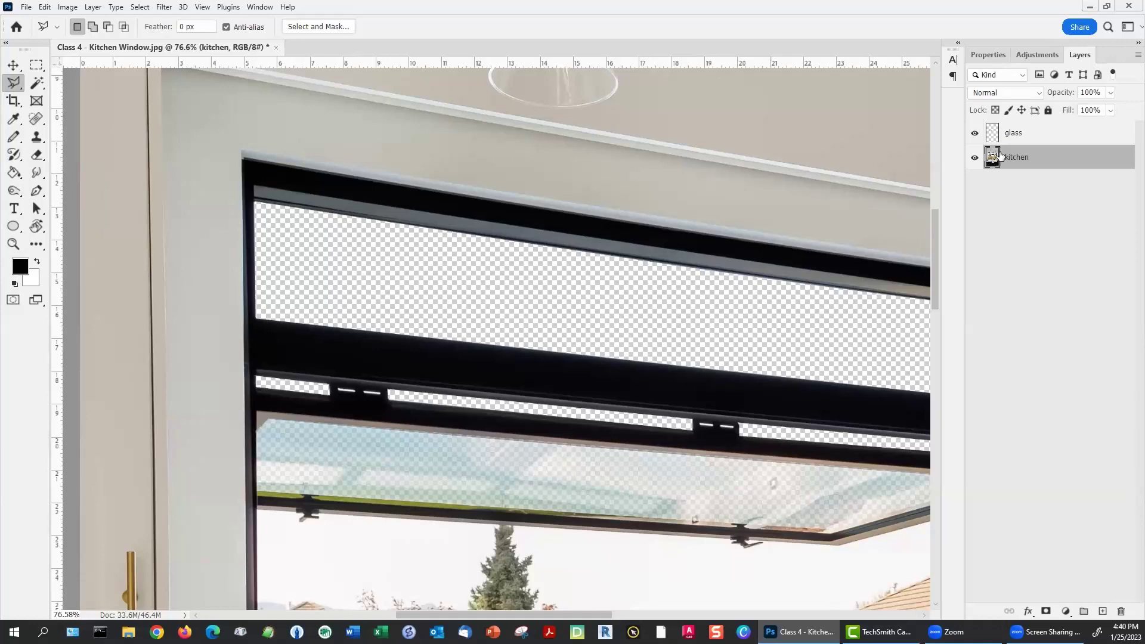
{"action": "left_click", "coordinate": [1010, 204]}
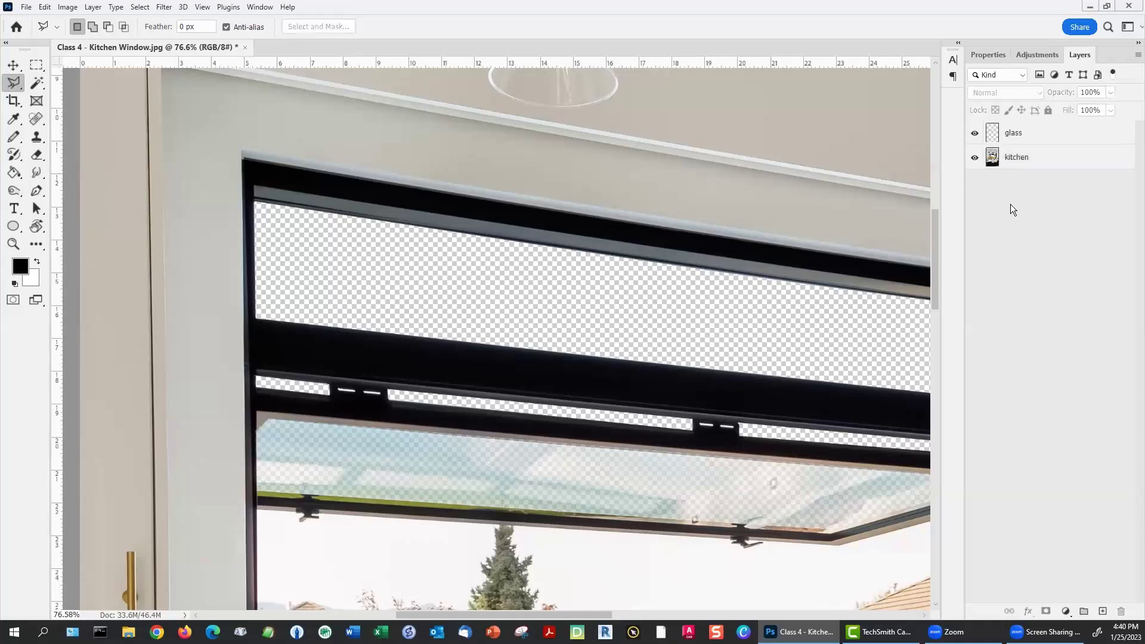
Step: On the kitchen layer, start a Polygonal Lasso outline of the garden view around the faucets and sill
{"action": "left_click", "coordinate": [1039, 159]}
{"action": "scroll", "coordinate": [614, 350], "scroll_direction": "down", "scroll_amount": 8}
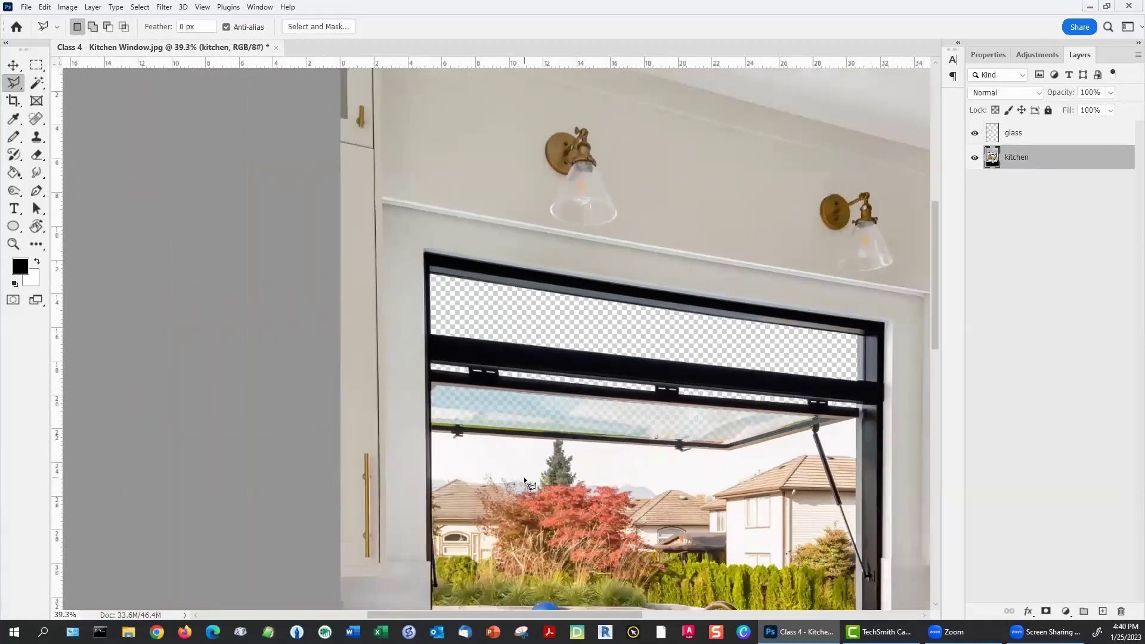
{"action": "scroll", "coordinate": [490, 397], "scroll_direction": "up", "scroll_amount": 6}
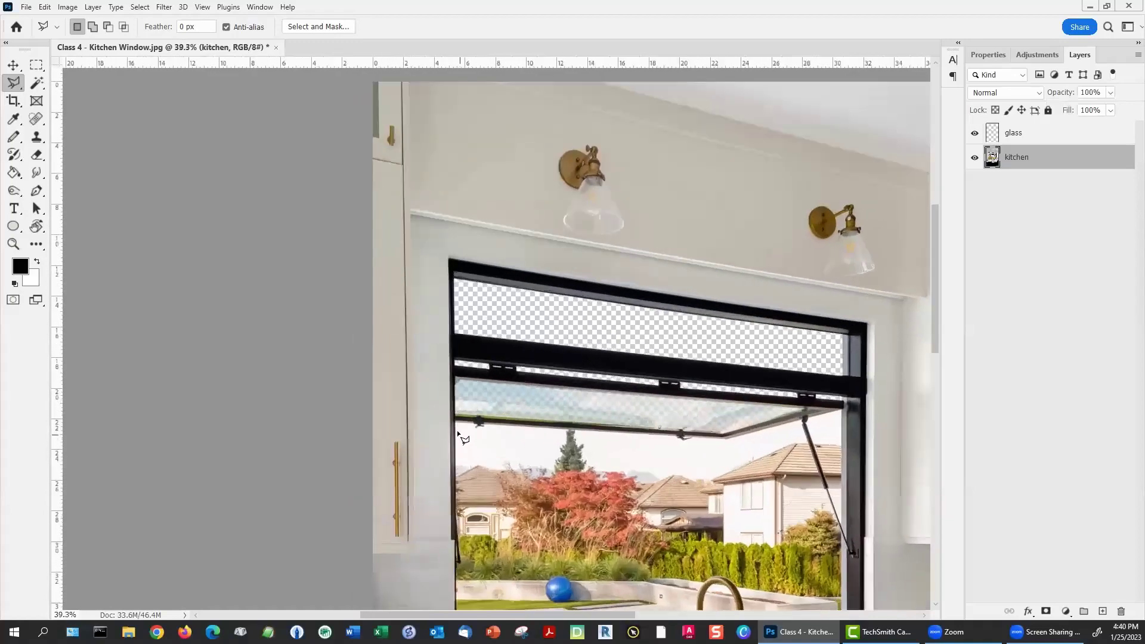
{"action": "scroll", "coordinate": [457, 422], "scroll_direction": "up", "scroll_amount": 3}
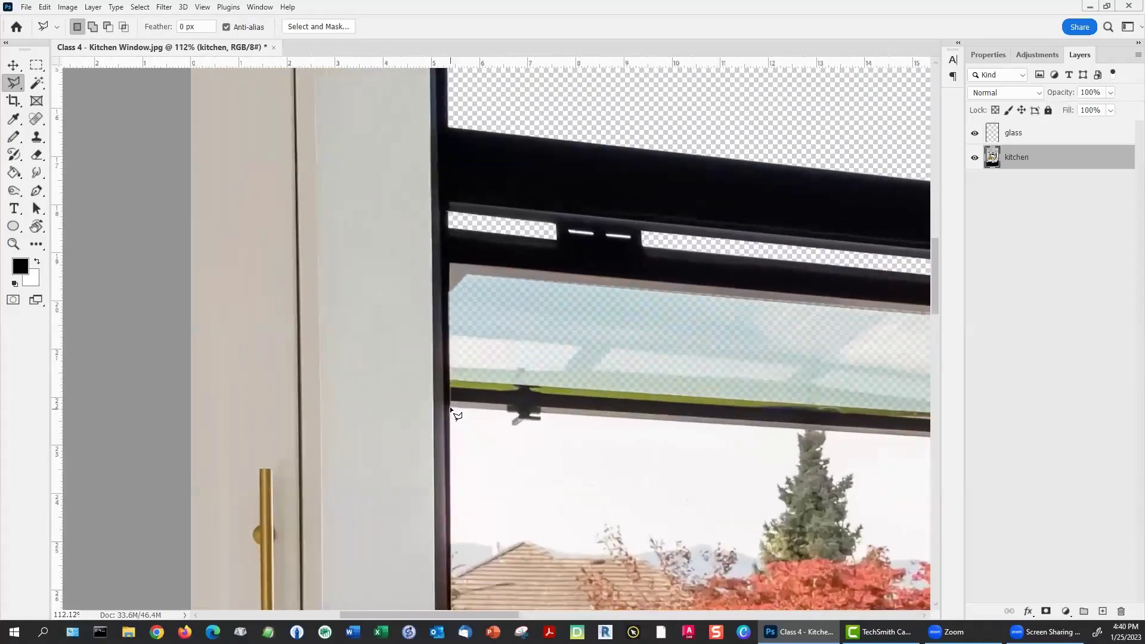
{"action": "scroll", "coordinate": [452, 410], "scroll_direction": "down", "scroll_amount": 5}
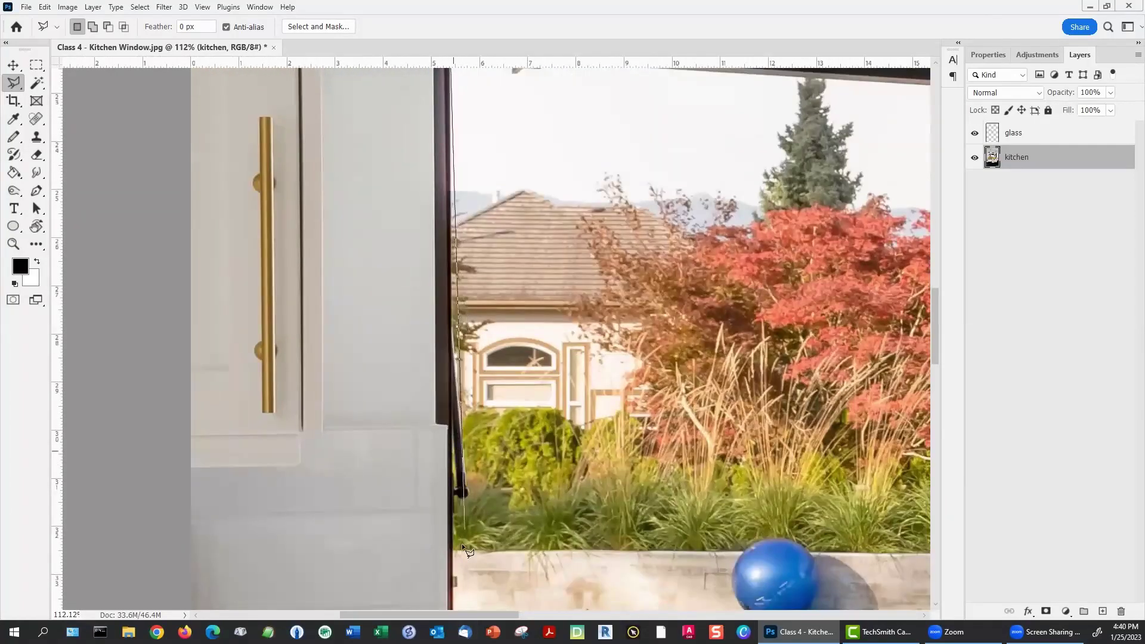
{"action": "scroll", "coordinate": [457, 574], "scroll_direction": "down", "scroll_amount": 2}
{"action": "scroll", "coordinate": [458, 563], "scroll_direction": "down", "scroll_amount": 2}
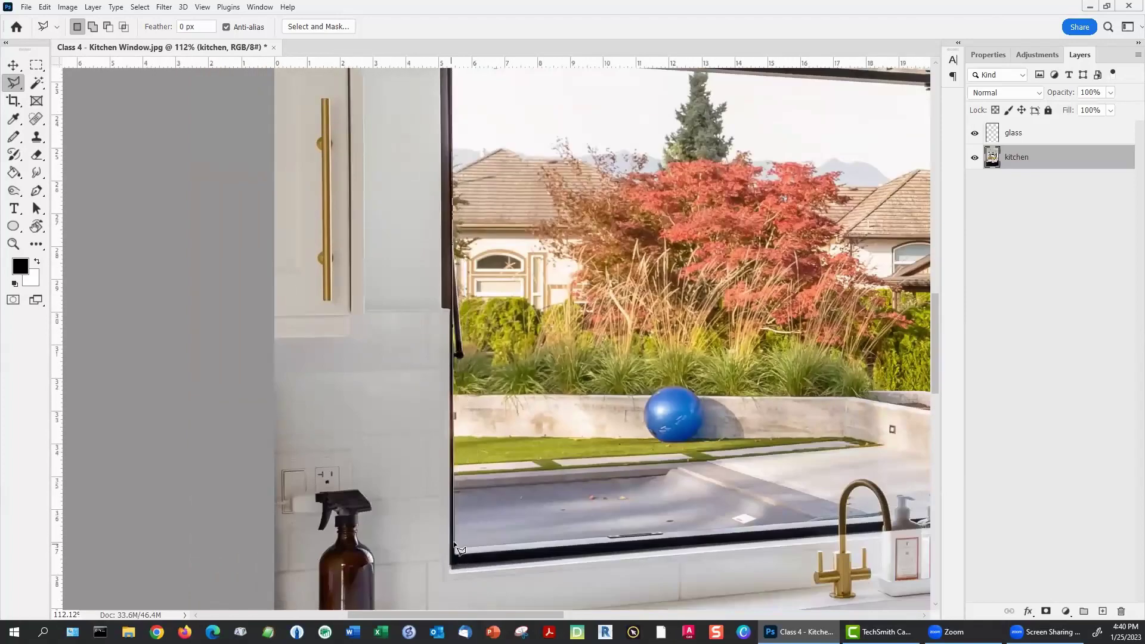
{"action": "left_click", "coordinate": [457, 547]}
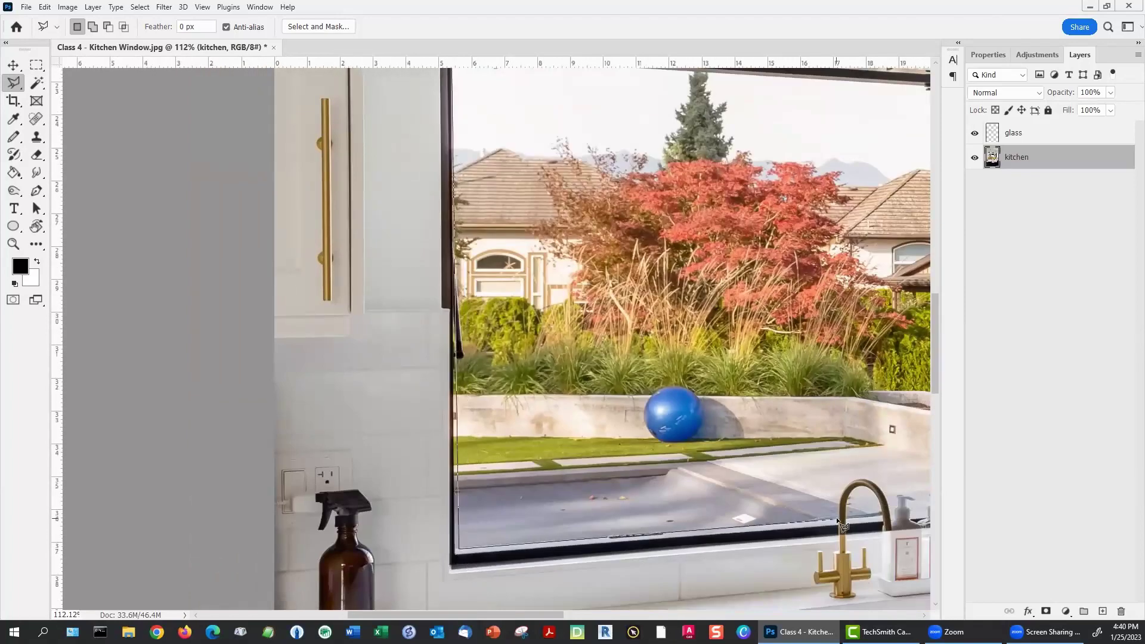
{"action": "left_click", "coordinate": [836, 489]}
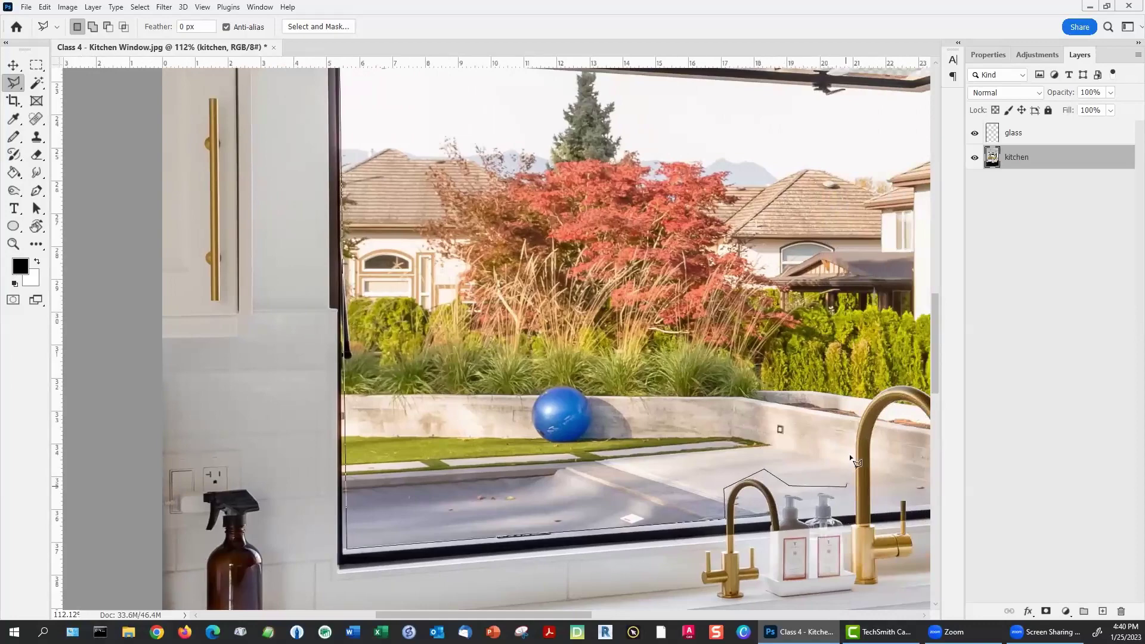
{"action": "left_click", "coordinate": [847, 429]}
{"action": "left_click", "coordinate": [876, 376]}
{"action": "left_click", "coordinate": [911, 377]}
{"action": "left_click", "coordinate": [793, 394]}
{"action": "left_click", "coordinate": [816, 481]}
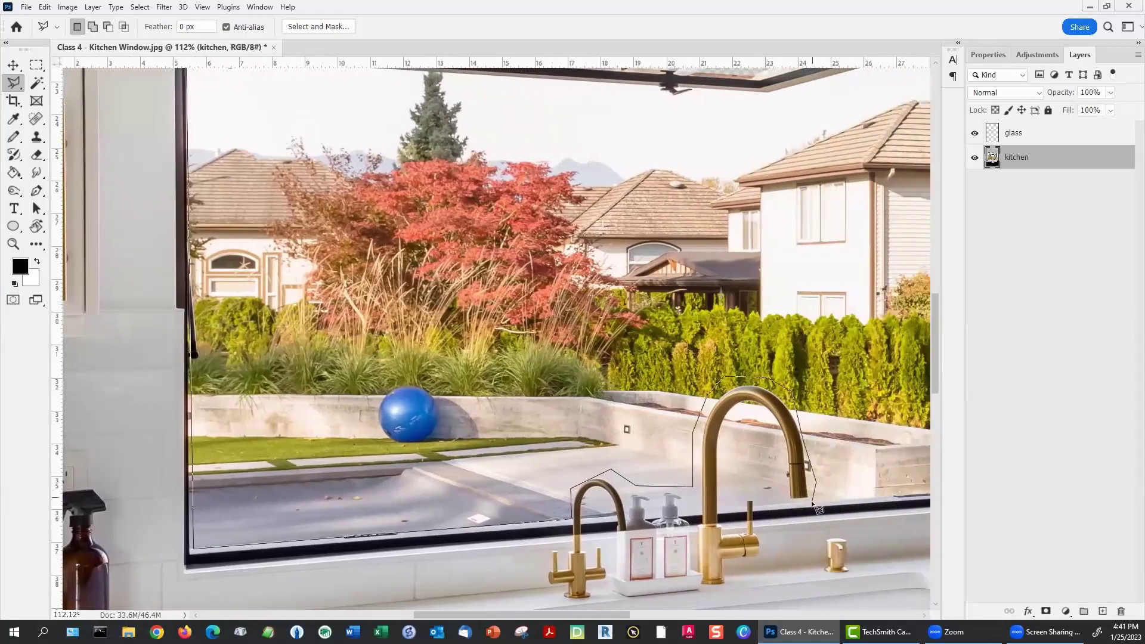
{"action": "left_click", "coordinate": [816, 501]}
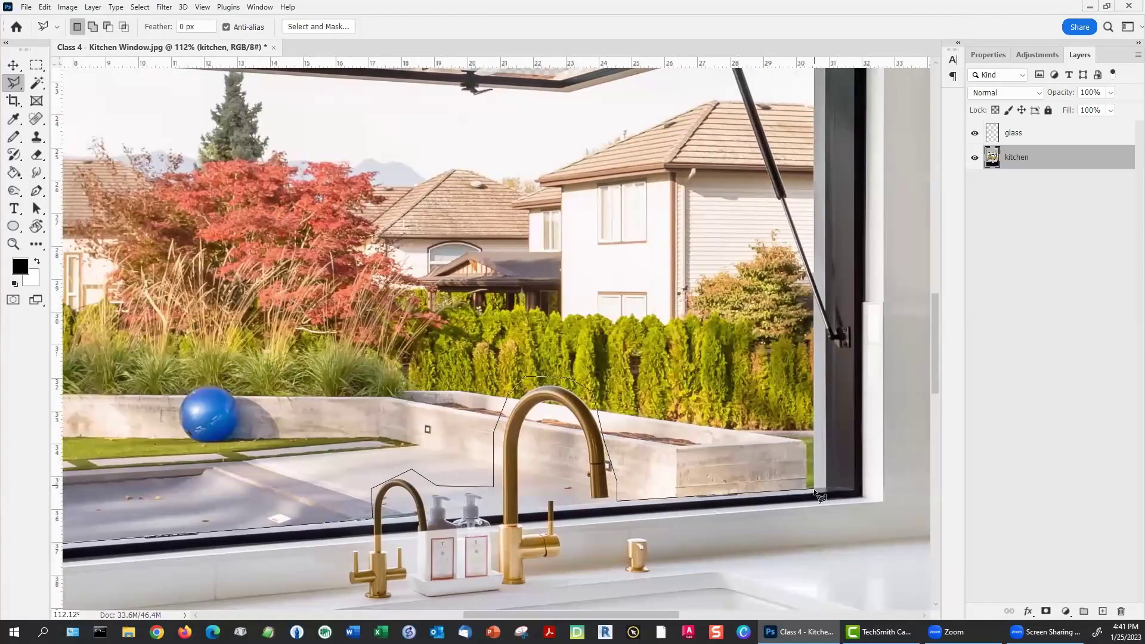
{"action": "left_click", "coordinate": [814, 489]}
{"action": "left_click", "coordinate": [820, 382]}
Step: Continue the garden-view outline past the strut, under the open pane and hinge bracket, and close it
{"action": "scroll", "coordinate": [770, 189], "scroll_direction": "up", "scroll_amount": 8}
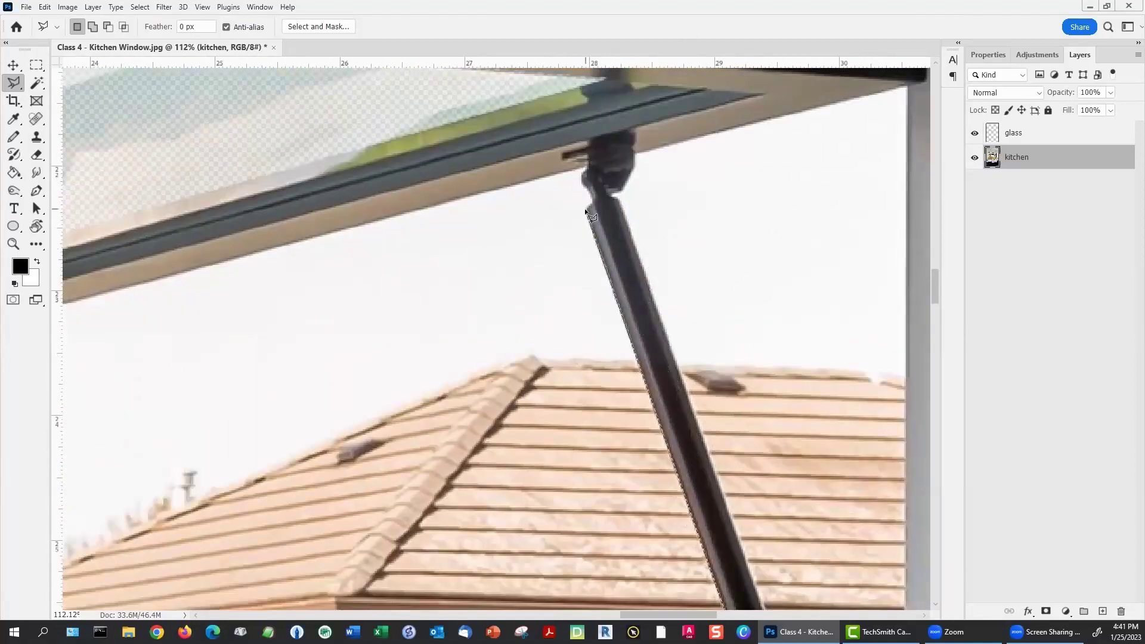
{"action": "left_click", "coordinate": [587, 190]}
{"action": "left_click", "coordinate": [370, 328]}
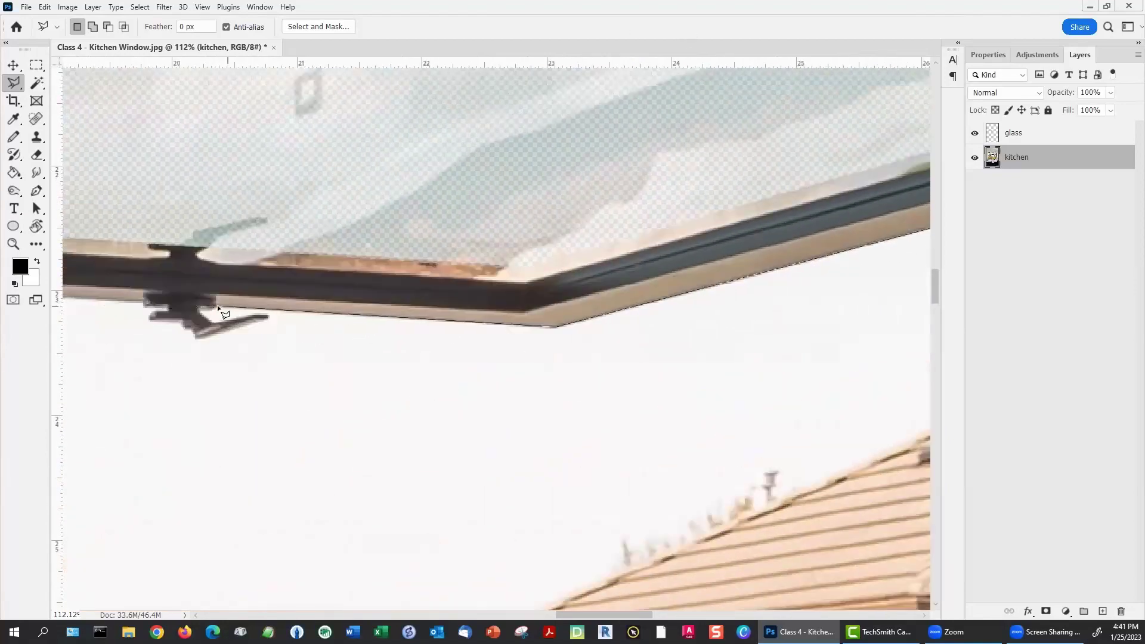
{"action": "left_click", "coordinate": [269, 317]}
{"action": "left_click", "coordinate": [195, 337]}
{"action": "left_click", "coordinate": [183, 326]}
{"action": "scroll", "coordinate": [169, 312], "scroll_direction": "left", "scroll_amount": 15}
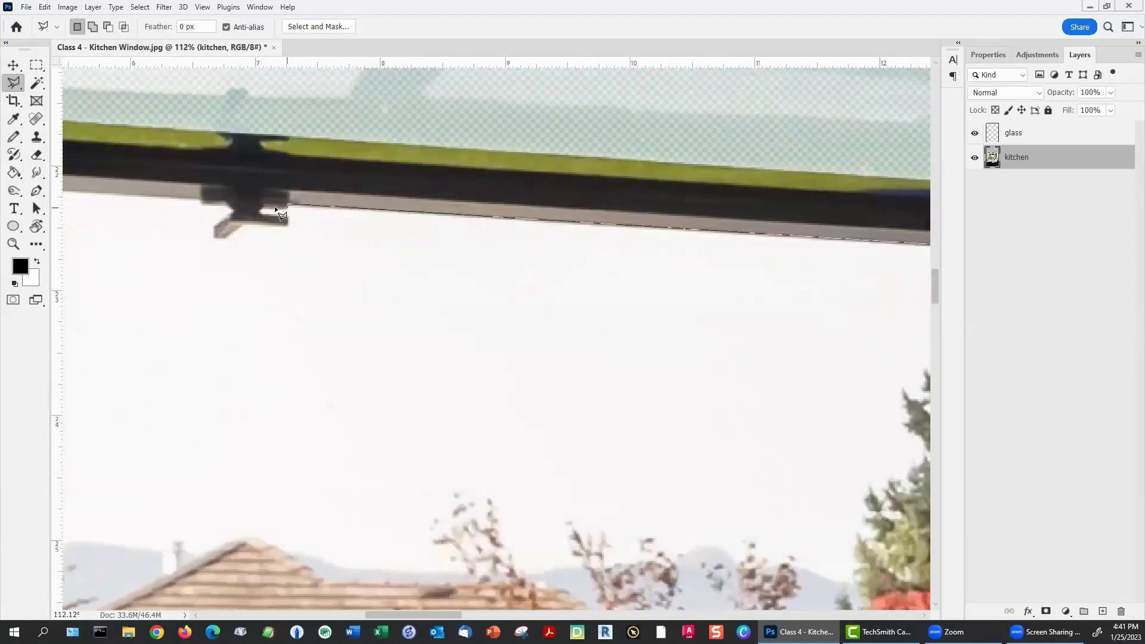
{"action": "left_click", "coordinate": [288, 223]}
{"action": "left_click", "coordinate": [240, 225]}
{"action": "scroll", "coordinate": [205, 212], "scroll_direction": "left", "scroll_amount": 5}
{"action": "double_click", "coordinate": [245, 184]}
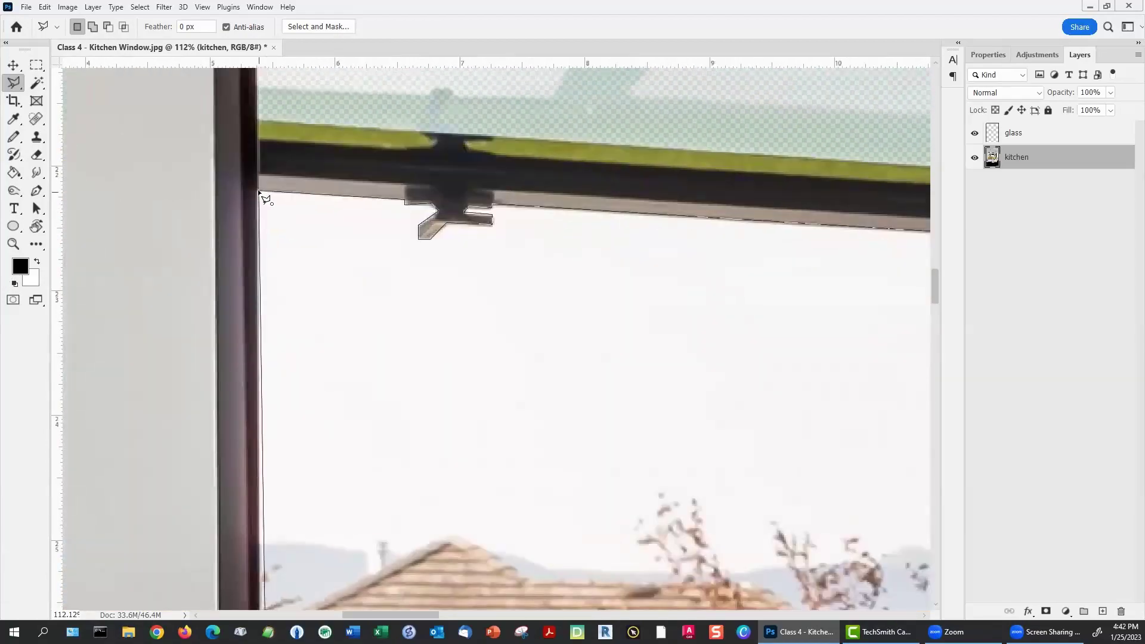
{"action": "scroll", "coordinate": [427, 423], "scroll_direction": "down", "scroll_amount": 5}
{"action": "scroll", "coordinate": [754, 367], "scroll_direction": "up", "scroll_amount": 5}
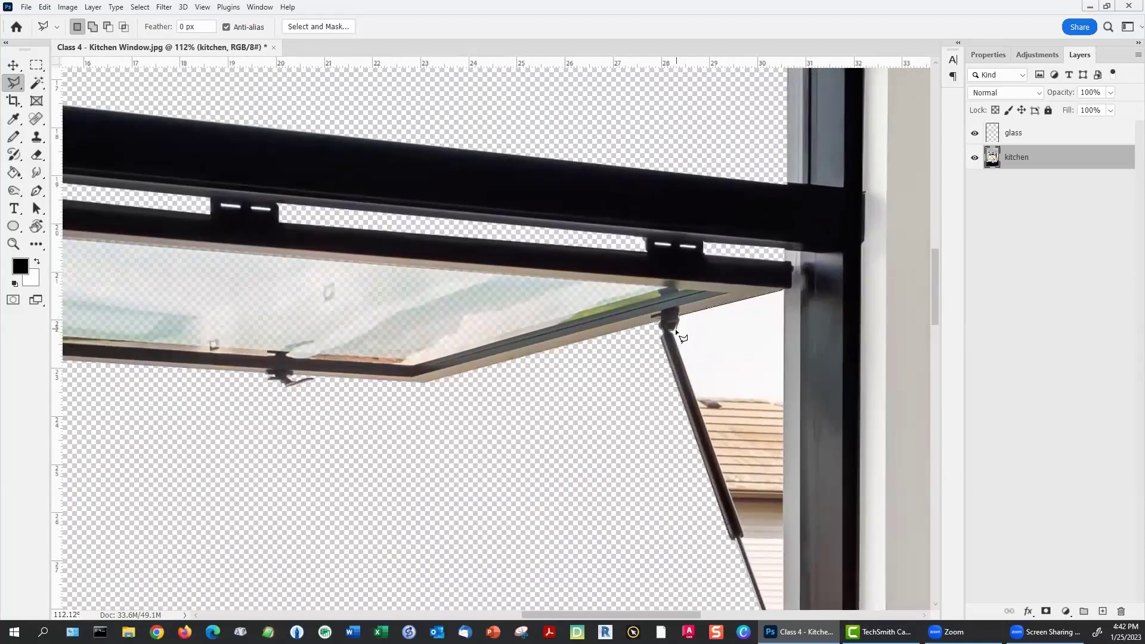
Step: Outline the right-hand strut with a second Polygonal Lasso selection and fit the view to screen
{"action": "left_click", "coordinate": [675, 336]}
{"action": "scroll", "coordinate": [745, 543], "scroll_direction": "down", "scroll_amount": 3}
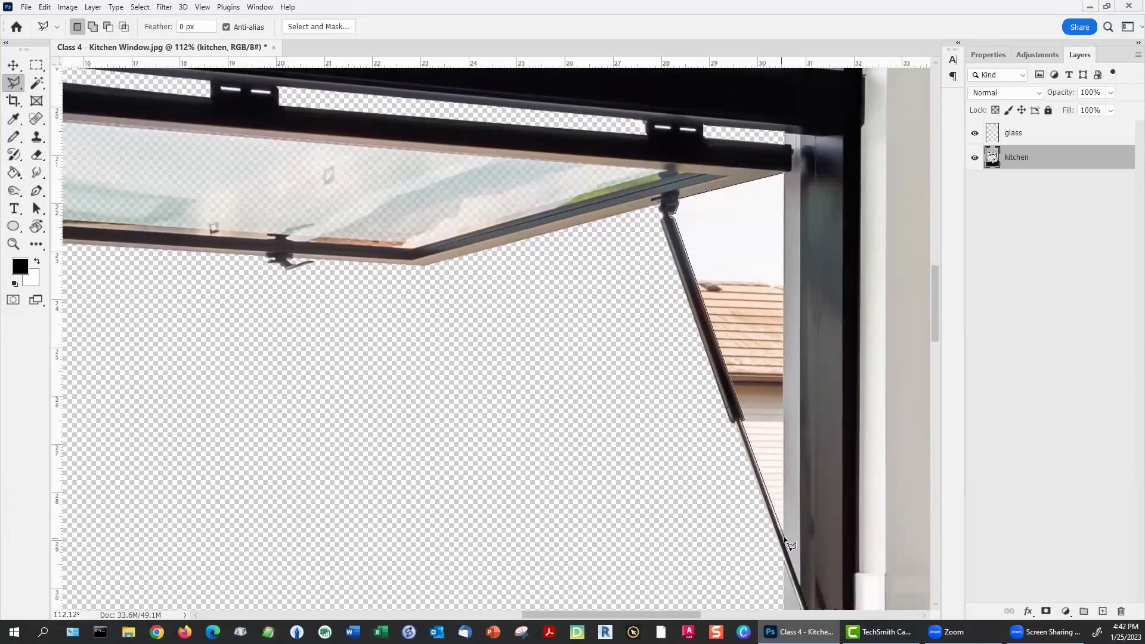
{"action": "left_click", "coordinate": [785, 534]}
{"action": "double_click", "coordinate": [783, 171]}
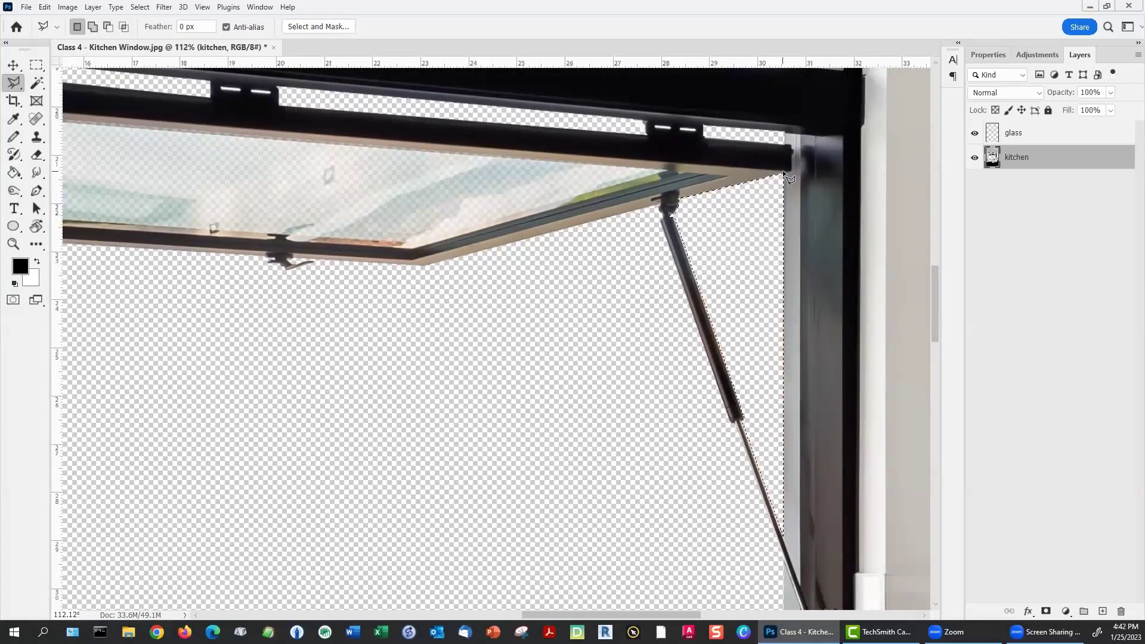
{"action": "key", "text": "ctrl+0"}
{"action": "scroll", "coordinate": [447, 287], "scroll_direction": "down", "scroll_amount": 2}
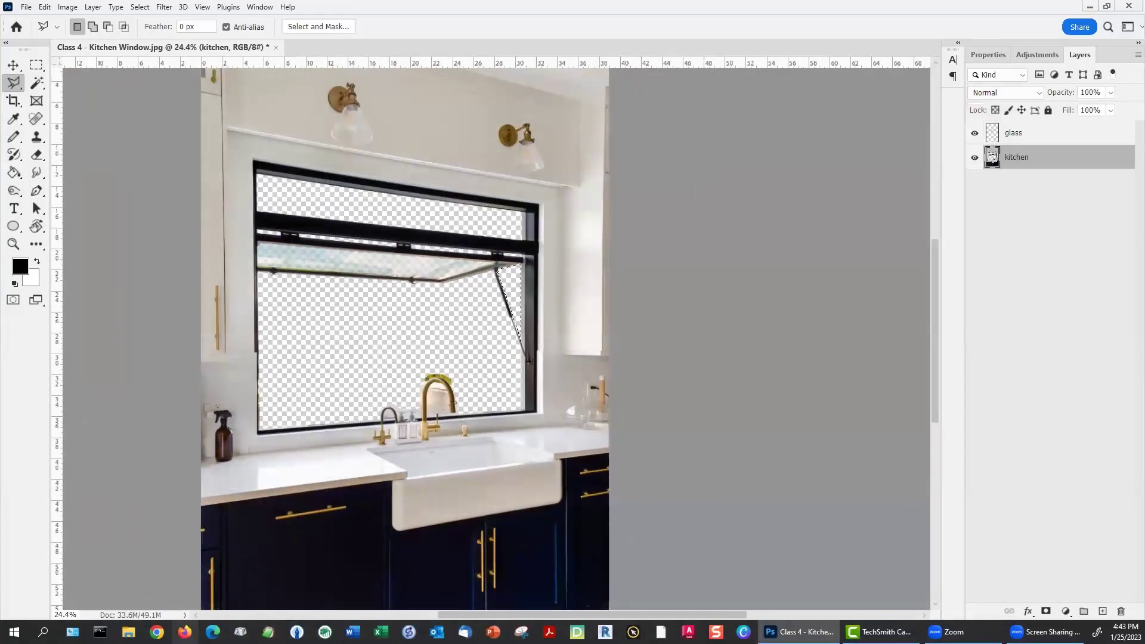
Step: Search the web in Firefox for 'mountain landscape photo'
{"action": "left_click", "coordinate": [185, 632]}
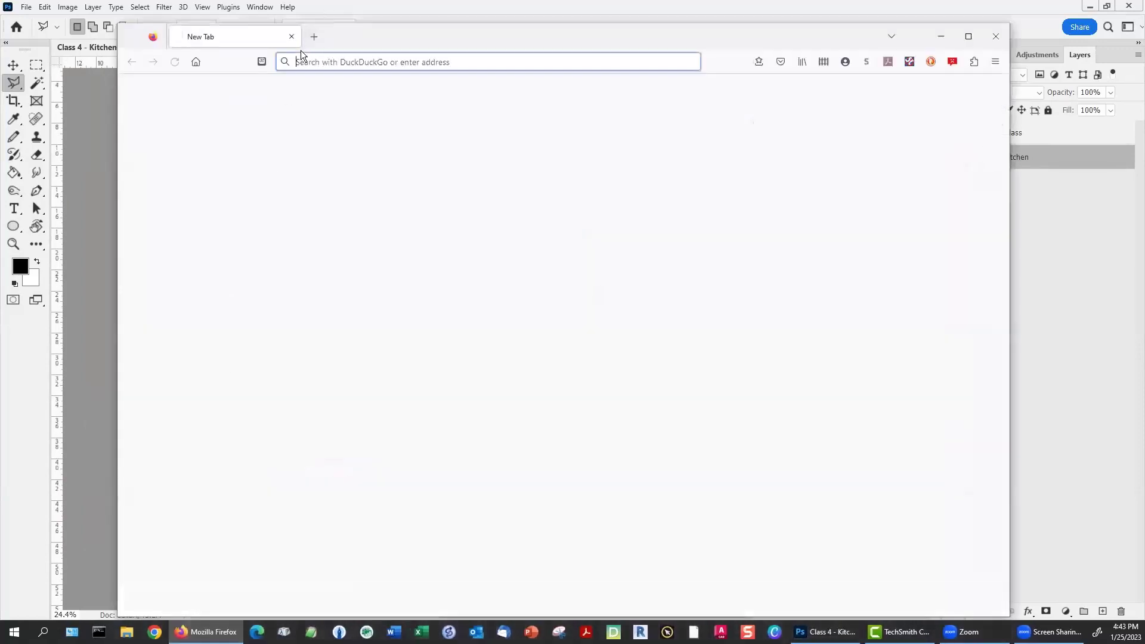
{"action": "left_click", "coordinate": [297, 61]}
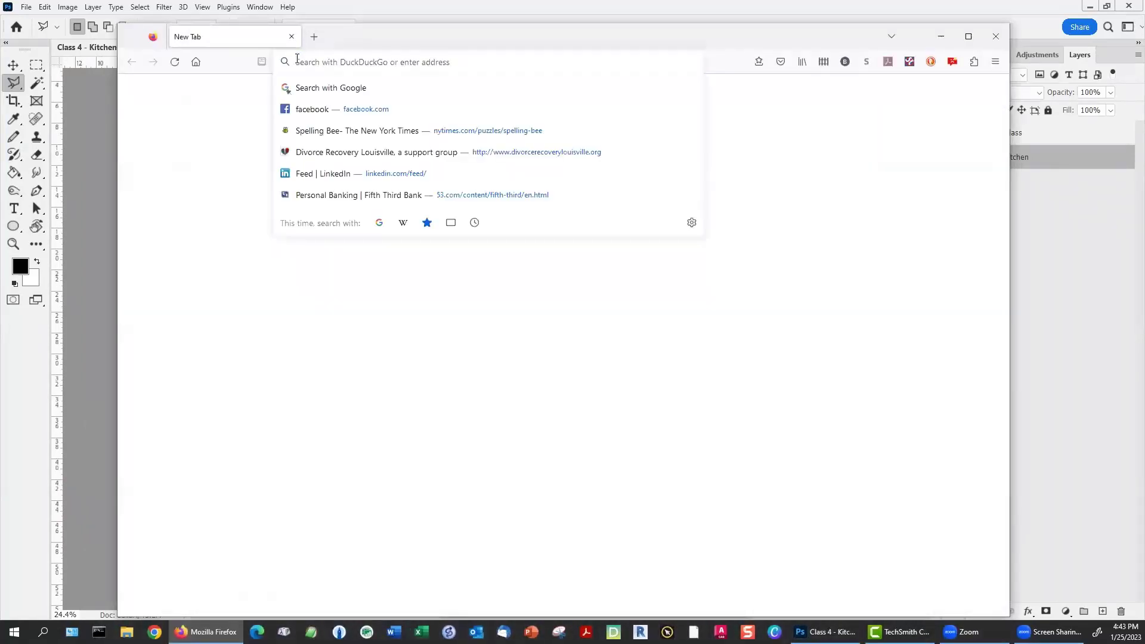
{"action": "type", "text": "mountain l"}
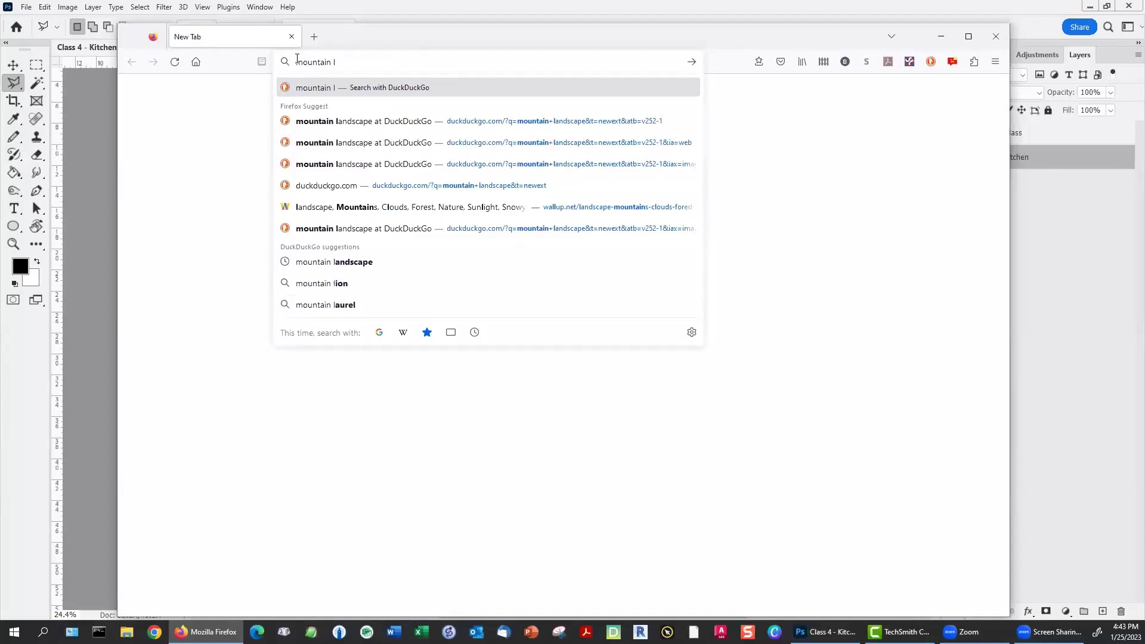
{"action": "type", "text": "a"}
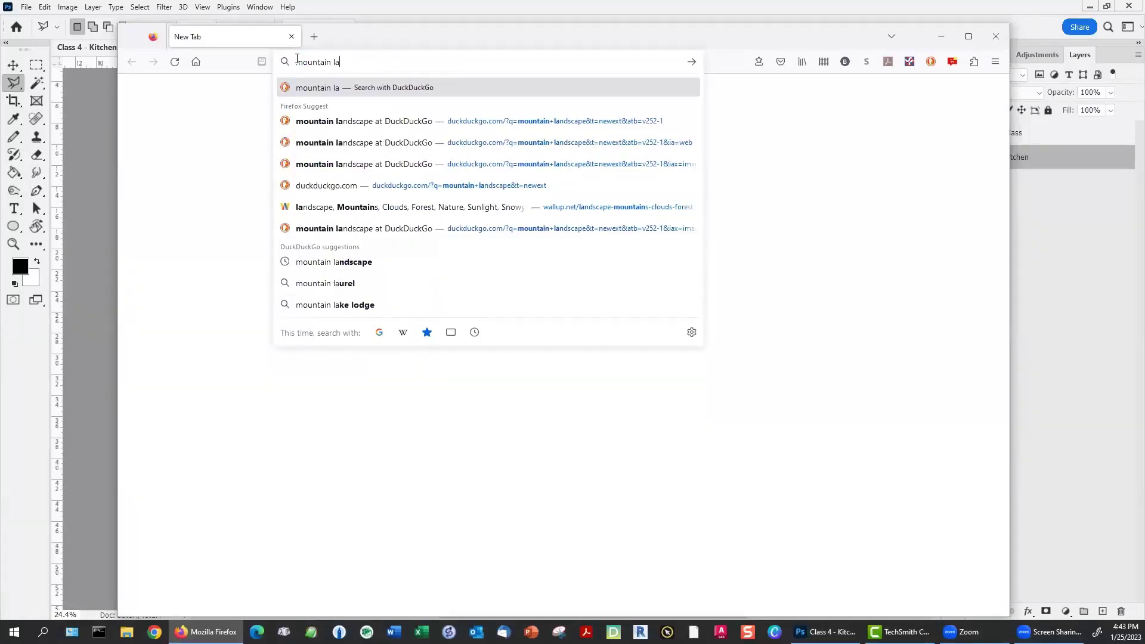
{"action": "type", "text": "ndscape ph"}
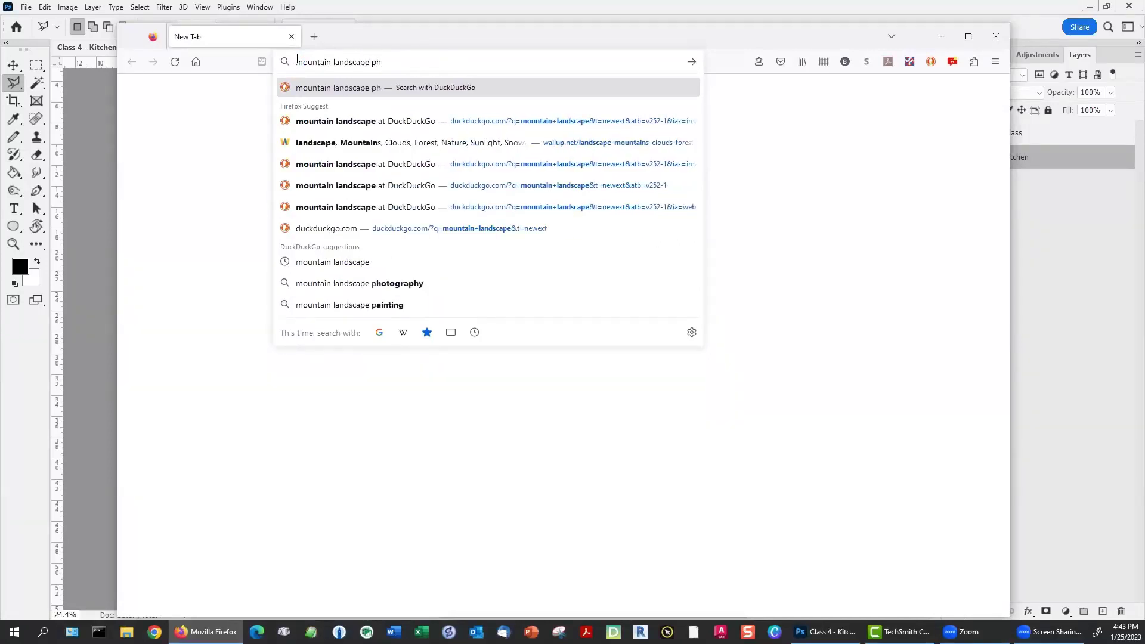
{"action": "type", "text": "oto"}
{"action": "key", "text": "Return"}
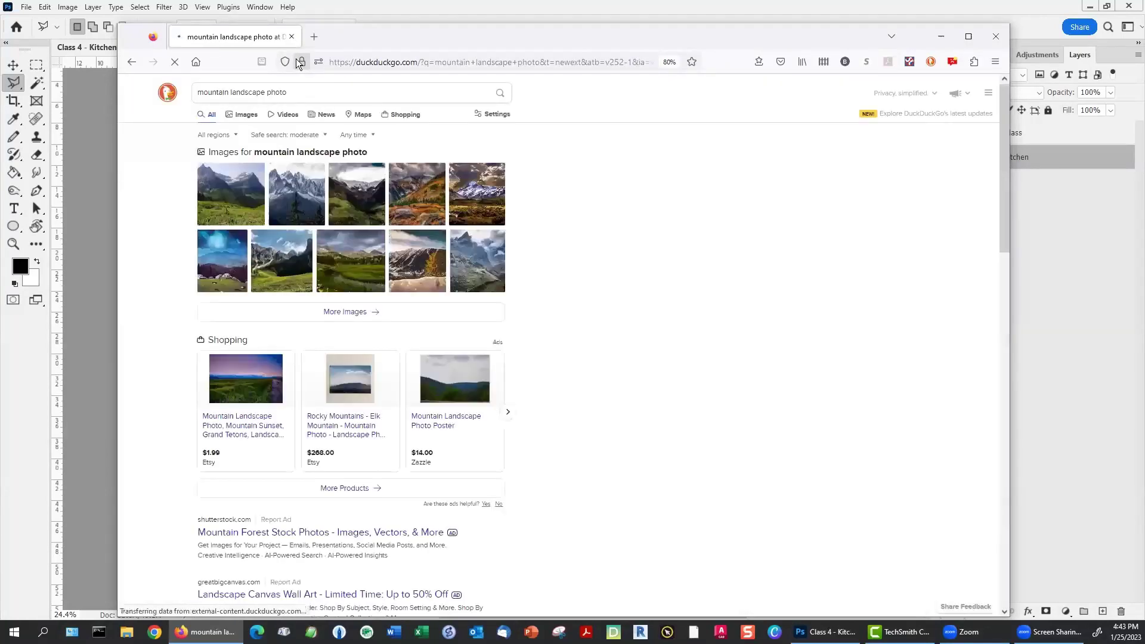
Step: Copy the green valley mountain photo to the clipboard and close Firefox
{"action": "left_click", "coordinate": [355, 264]}
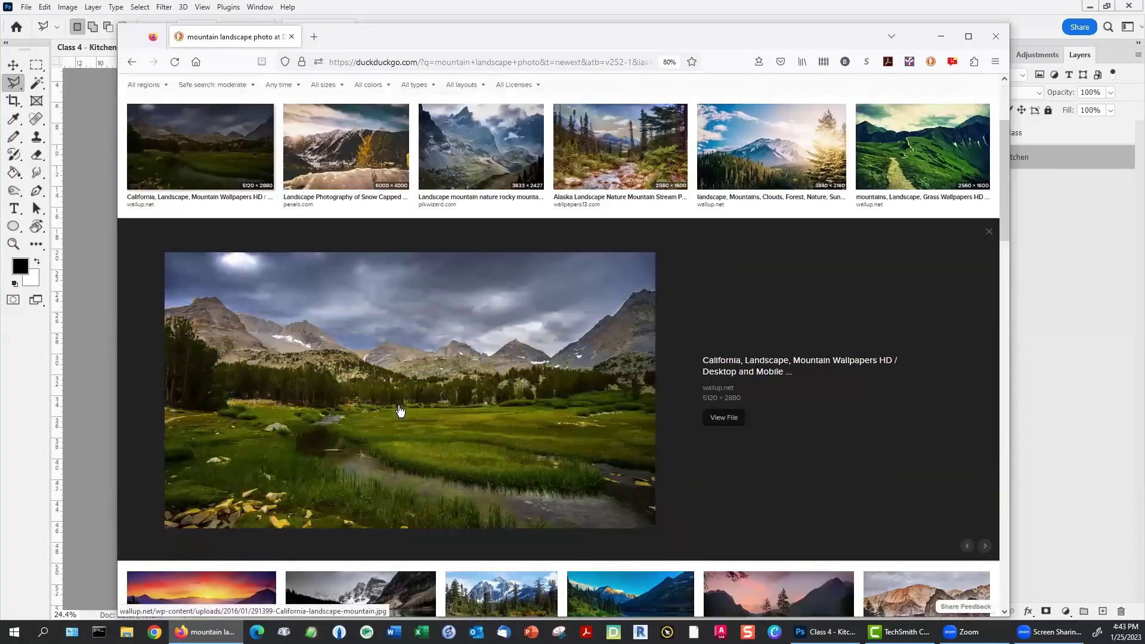
{"action": "right_click", "coordinate": [400, 411]}
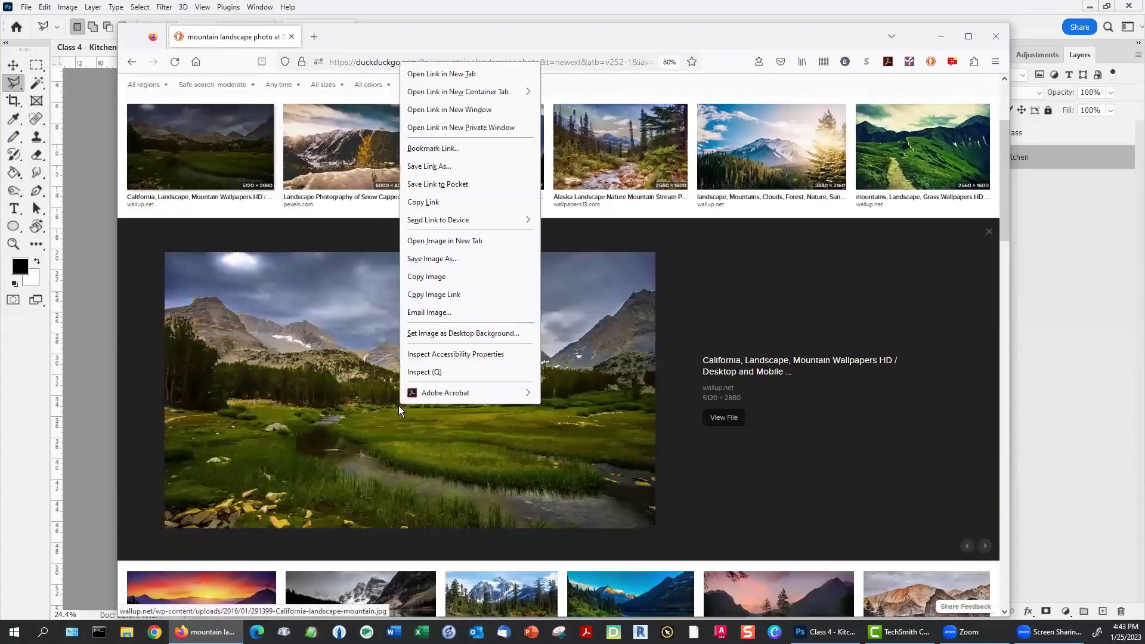
{"action": "left_click", "coordinate": [422, 278]}
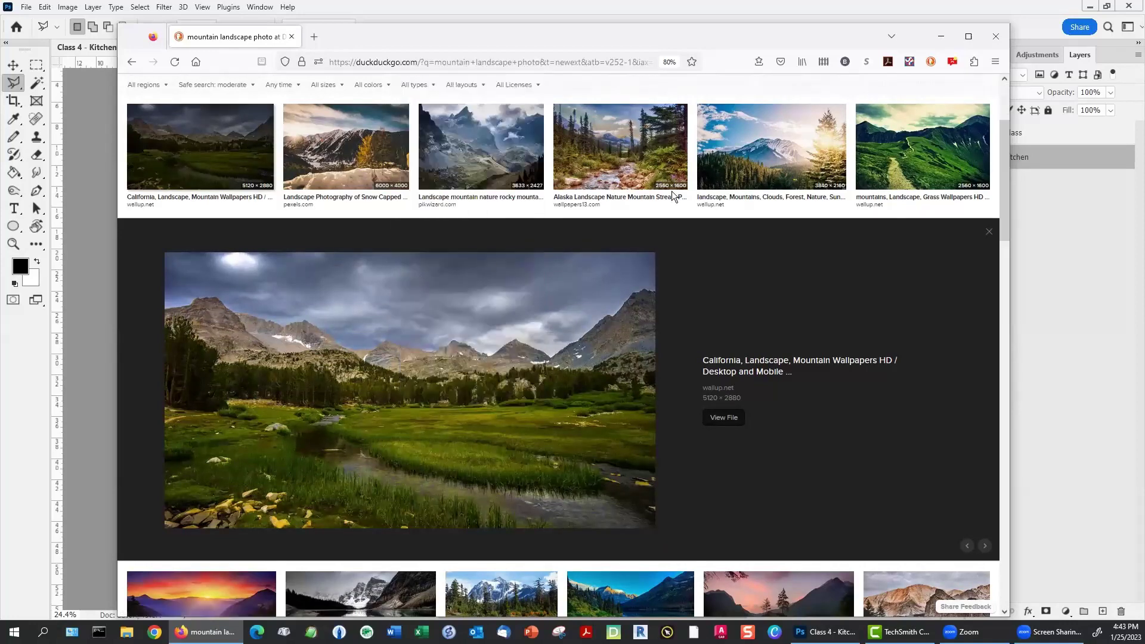
{"action": "left_click", "coordinate": [995, 37]}
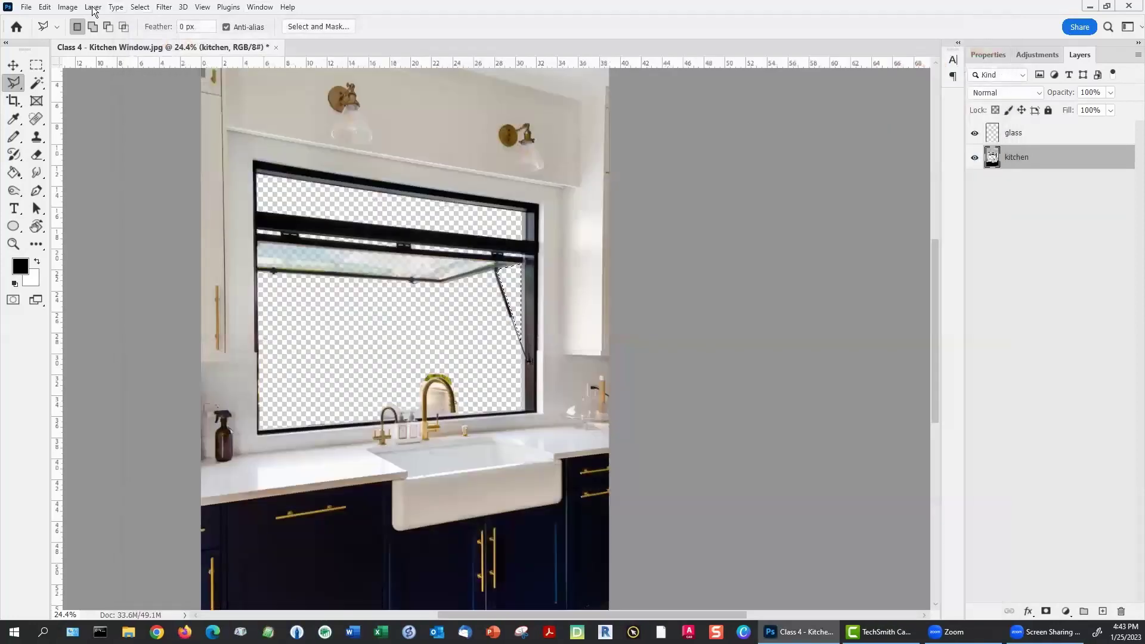
Step: Paste the valley photo as a new layer and rename Layer 1 to 'mountain'
{"action": "left_click", "coordinate": [45, 7]}
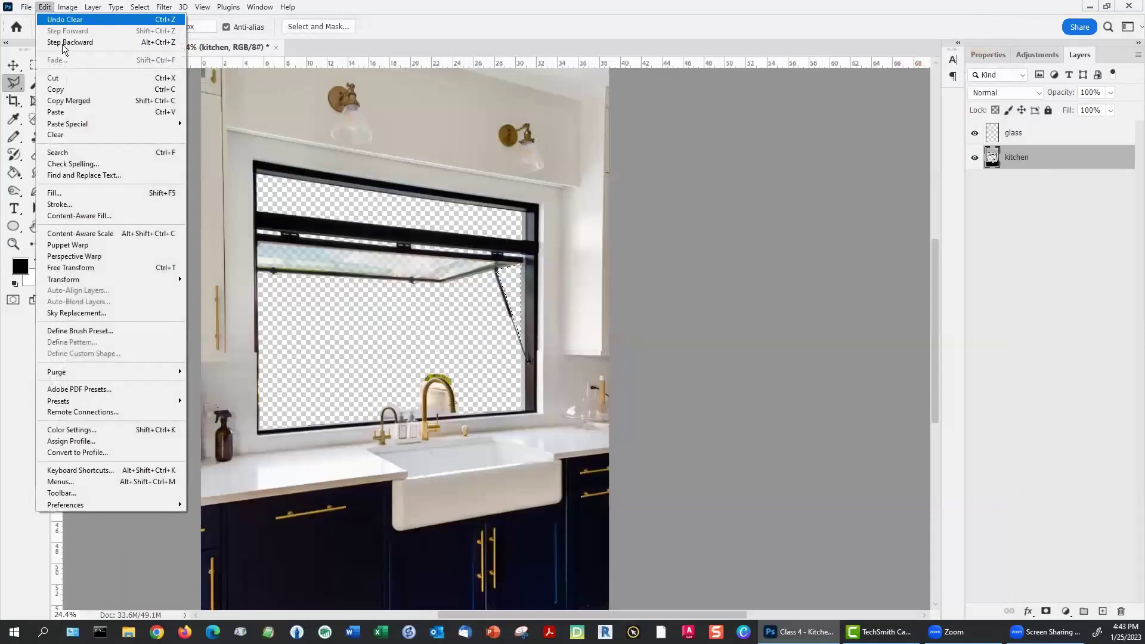
{"action": "left_click", "coordinate": [62, 111]}
{"action": "scroll", "coordinate": [815, 331], "scroll_direction": "down", "scroll_amount": 3}
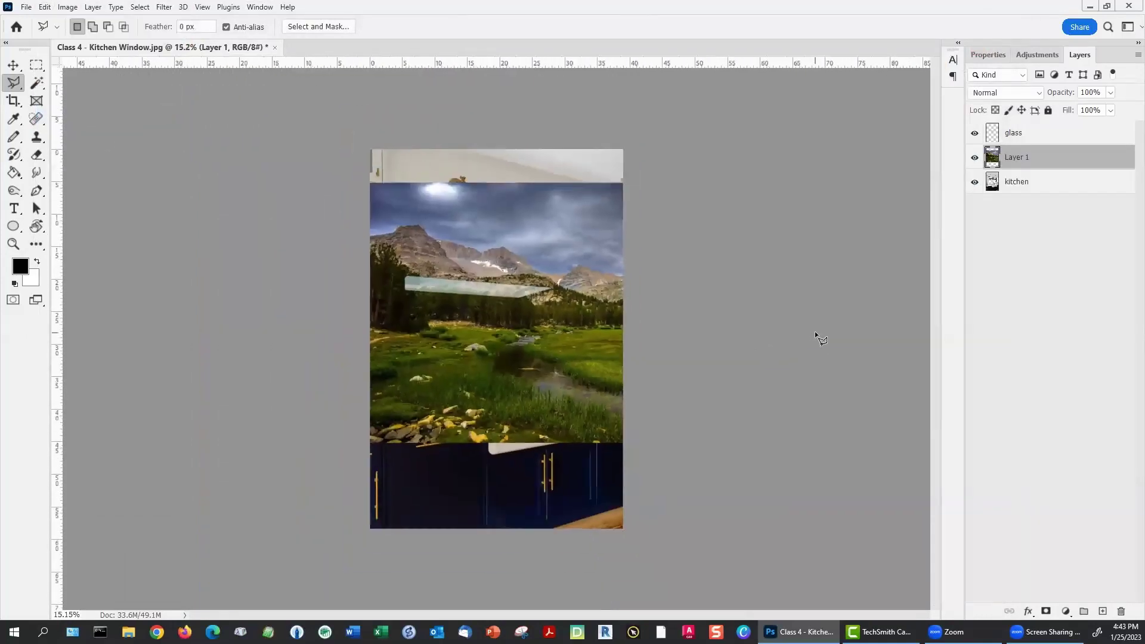
{"action": "double_click", "coordinate": [1024, 158]}
{"action": "key", "text": "Return"}
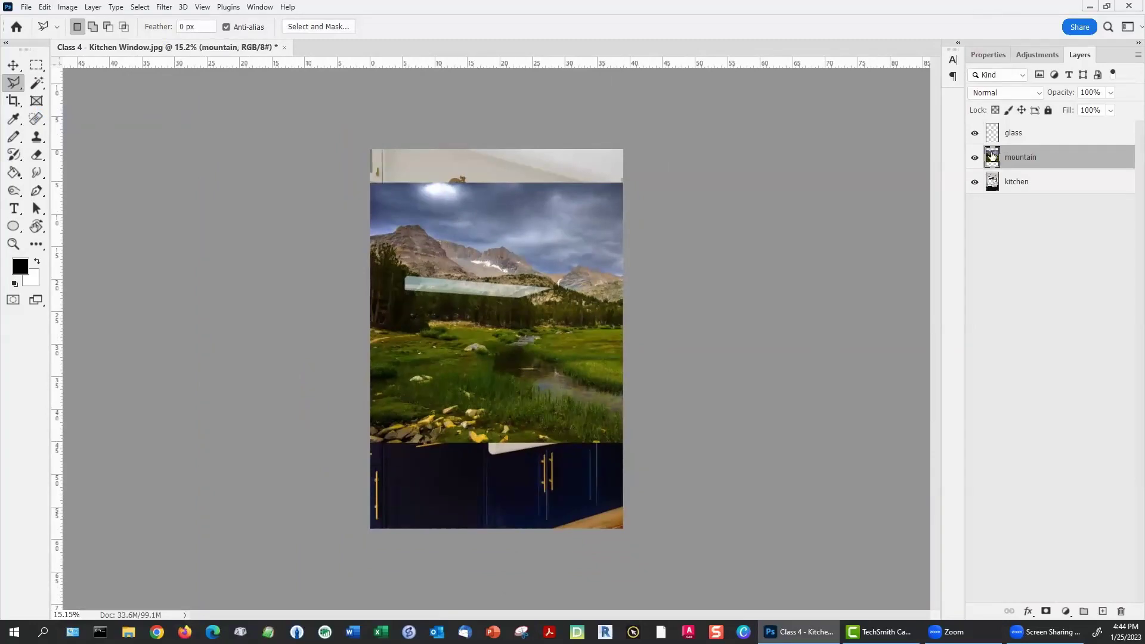
Step: Place the mountain layer beneath kitchen and lower the photo into the window
{"action": "left_click_drag", "start_coordinate": [1017, 181], "coordinate": [1020, 213]}
{"action": "key", "text": "v"}
{"action": "left_click_drag", "start_coordinate": [457, 330], "coordinate": [455, 361]}
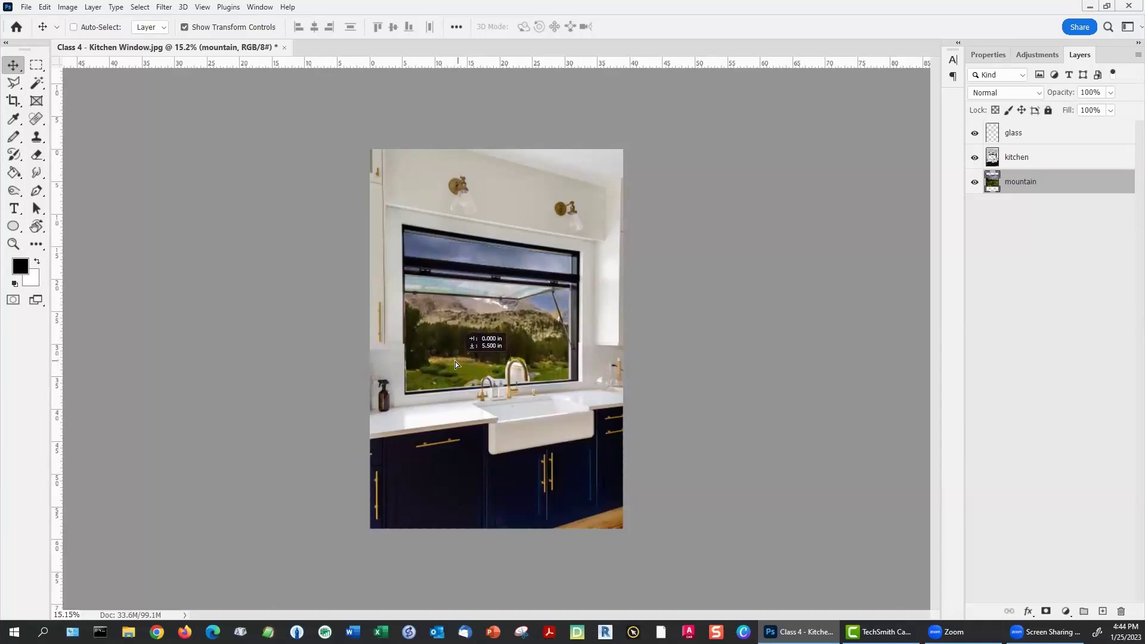
{"action": "key", "text": "alt+bracketright"}
{"action": "key", "text": "ctrl+plus"}
{"action": "key", "text": "ctrl+plus"}
{"action": "key", "text": "ctrl+plus"}
{"action": "key", "text": "ctrl+plus"}
{"action": "key", "text": "ctrl+plus"}
{"action": "key", "text": "ctrl+plus"}
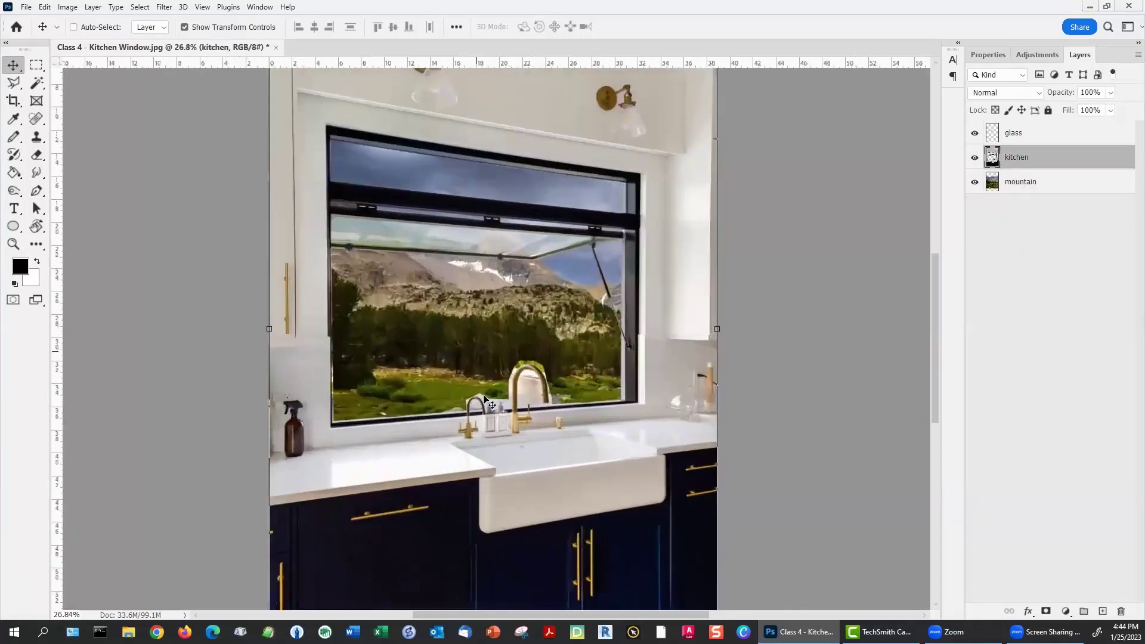
Step: Delete the leftover glass beside the left faucet with a Polygonal Lasso selection
{"action": "scroll", "coordinate": [450, 414], "scroll_direction": "up", "scroll_amount": 3}
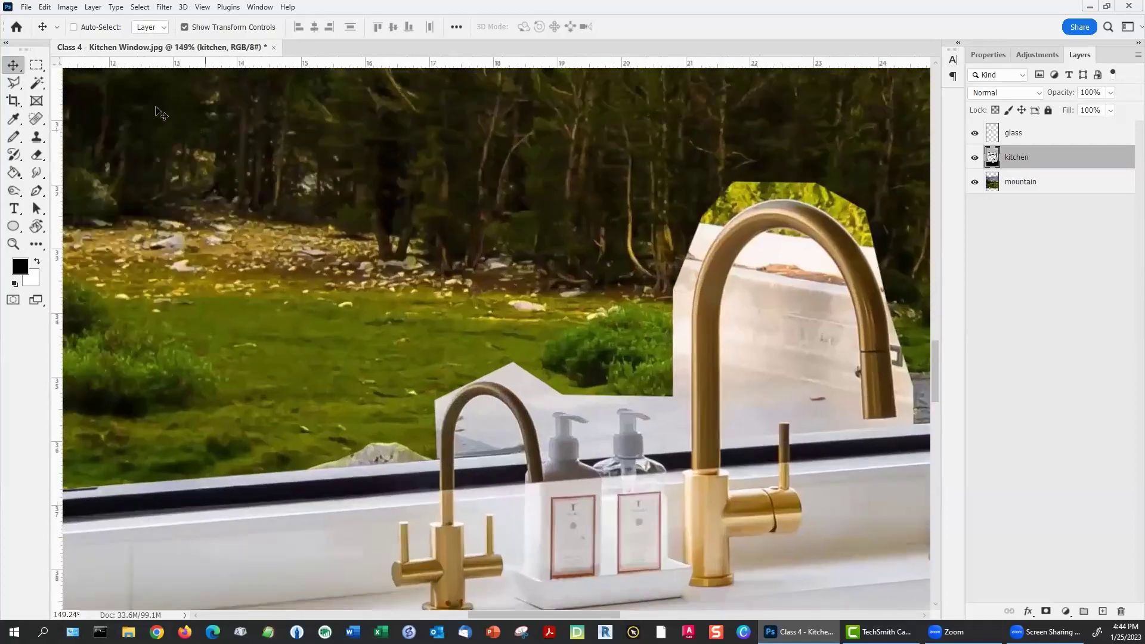
{"action": "key", "text": "l"}
{"action": "mouse_move", "coordinate": [451, 405]}
{"action": "left_mouse_down"}
{"action": "mouse_move", "coordinate": [501, 385]}
{"action": "mouse_move", "coordinate": [531, 410]}
{"action": "left_mouse_up"}
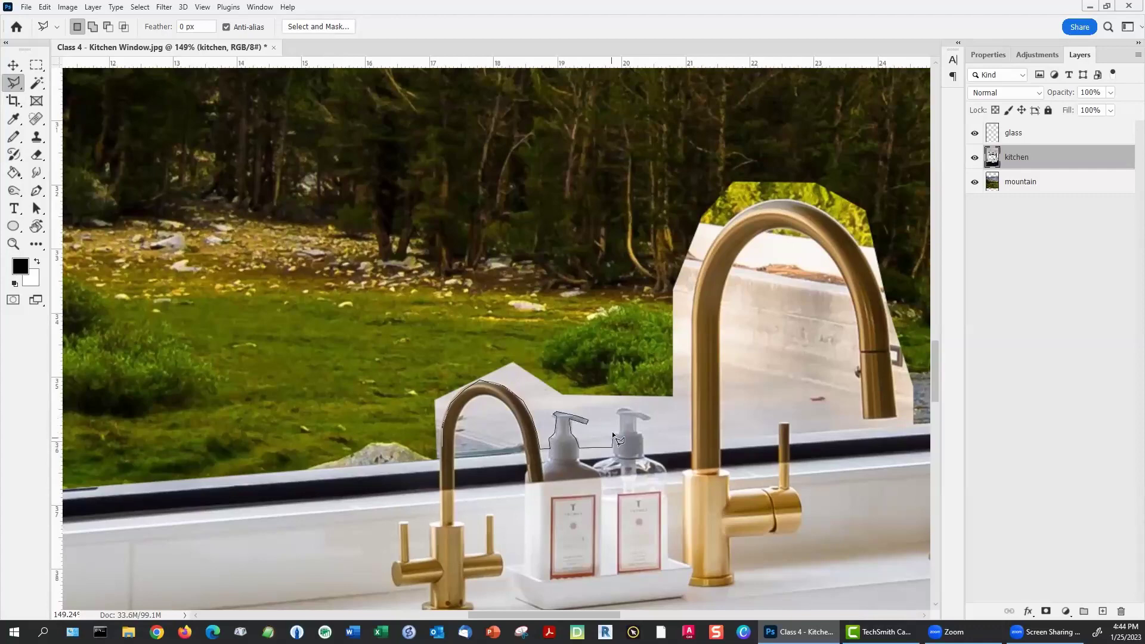
{"action": "left_click", "coordinate": [691, 445]}
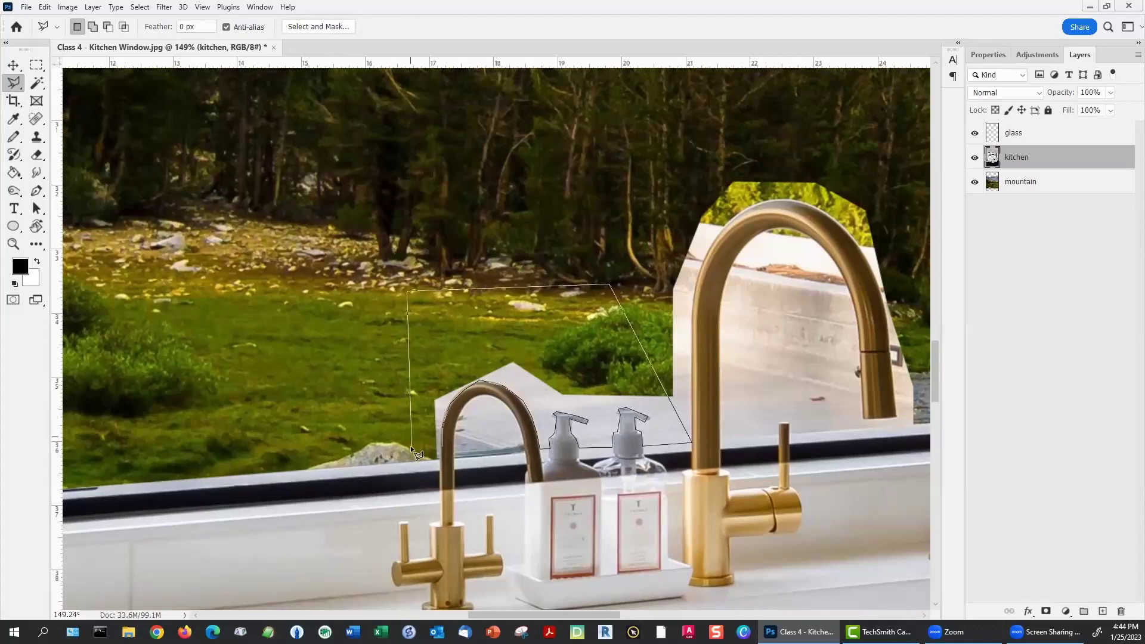
{"action": "double_click", "coordinate": [411, 448]}
{"action": "key", "text": "Delete"}
Step: Trace and delete the glass behind the right faucet's arch
{"action": "left_click", "coordinate": [692, 428]}
{"action": "mouse_move", "coordinate": [692, 331]}
{"action": "left_mouse_down"}
{"action": "mouse_move", "coordinate": [728, 220]}
{"action": "mouse_move", "coordinate": [803, 201]}
{"action": "mouse_move", "coordinate": [856, 237]}
{"action": "mouse_move", "coordinate": [892, 370]}
{"action": "left_mouse_up"}
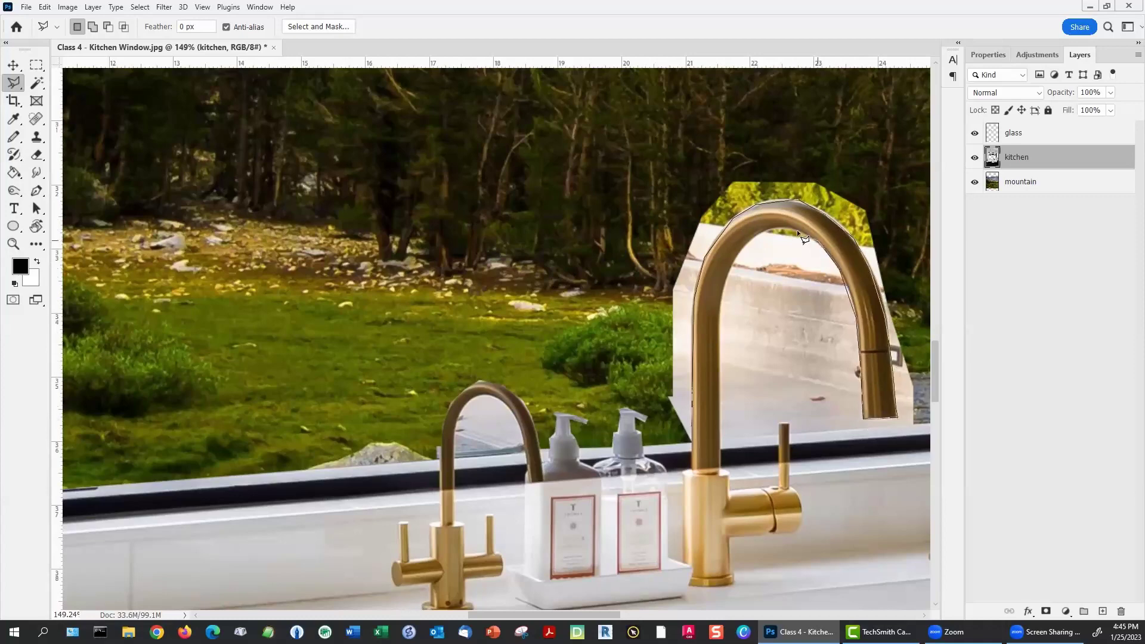
{"action": "mouse_move", "coordinate": [797, 230]}
{"action": "left_mouse_down"}
{"action": "mouse_move", "coordinate": [746, 241]}
{"action": "mouse_move", "coordinate": [719, 303]}
{"action": "mouse_move", "coordinate": [721, 410]}
{"action": "mouse_move", "coordinate": [767, 435]}
{"action": "left_mouse_up"}
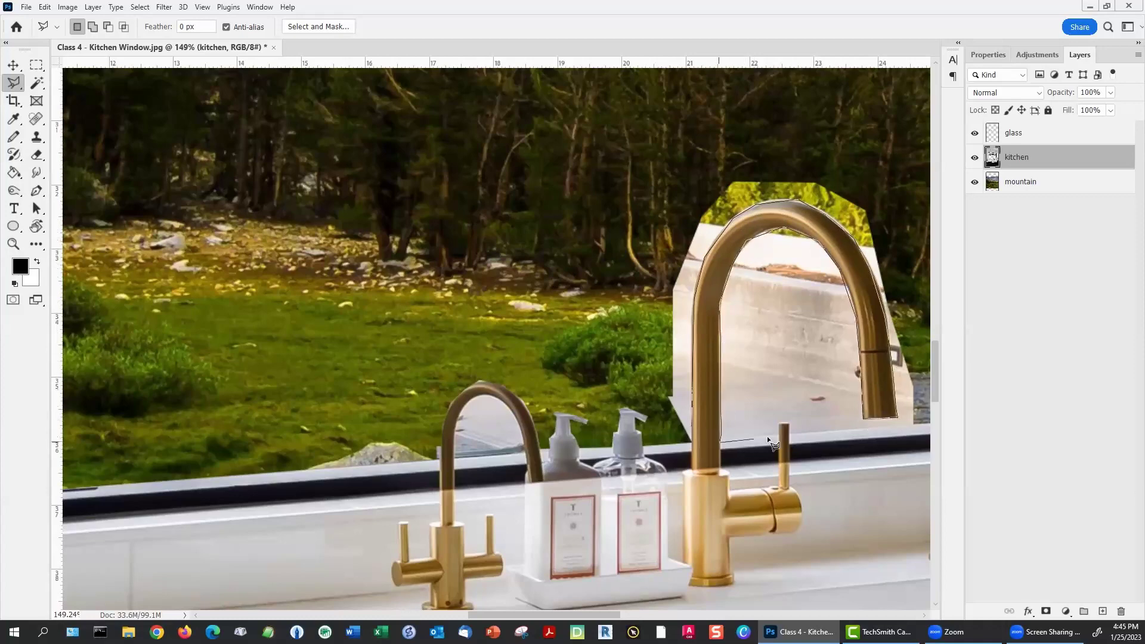
{"action": "double_click", "coordinate": [916, 410]}
{"action": "key", "text": "Delete"}
Step: Deselect, then outline the glass inside the left faucet arch
{"action": "key", "text": "m"}
{"action": "left_click", "coordinate": [448, 455]}
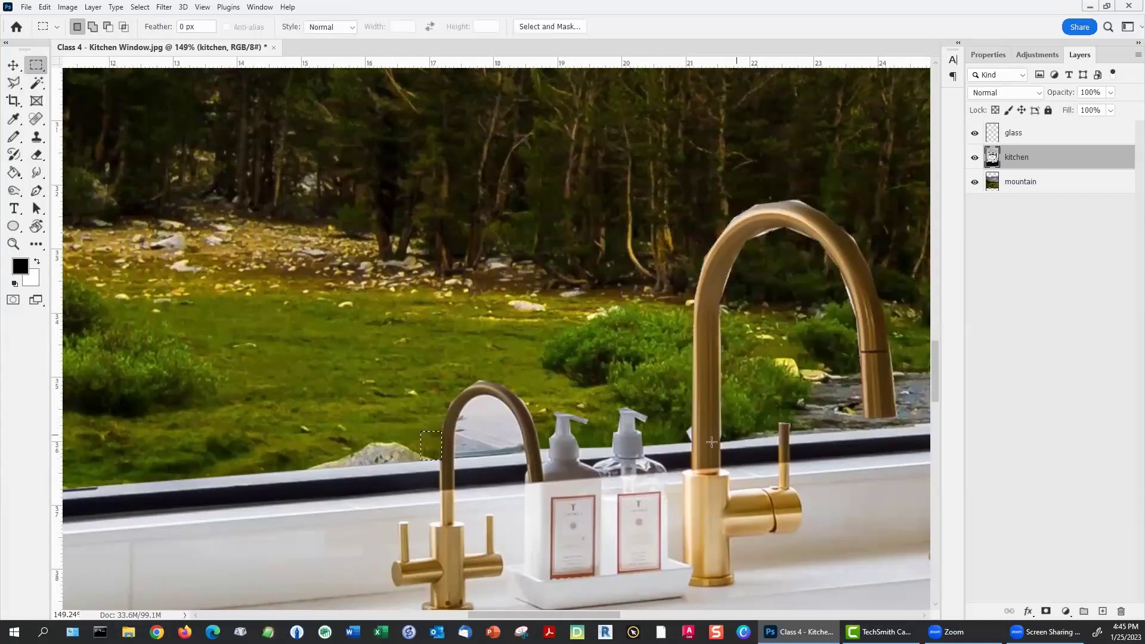
{"action": "left_click", "coordinate": [12, 83]}
{"action": "left_click", "coordinate": [454, 454]}
{"action": "left_click", "coordinate": [455, 431]}
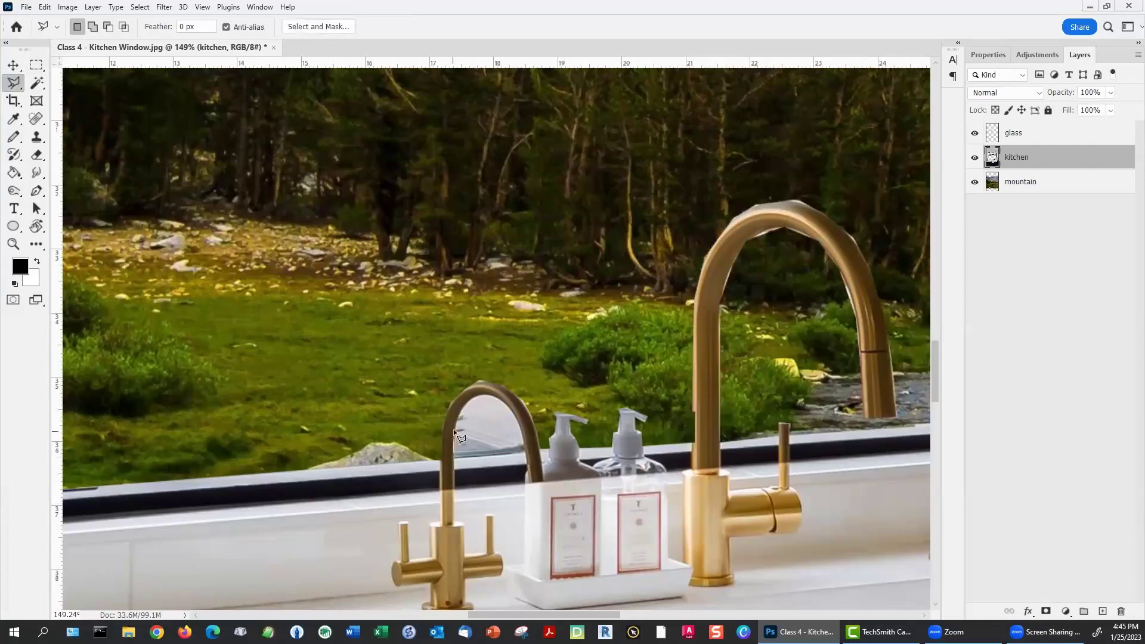
{"action": "left_click", "coordinate": [471, 401]}
{"action": "left_click", "coordinate": [499, 397]}
{"action": "left_click", "coordinate": [520, 424]}
{"action": "double_click", "coordinate": [527, 455]}
{"action": "key", "text": "ctrl+minus"}
{"action": "key", "text": "ctrl+minus"}
{"action": "key", "text": "ctrl+minus"}
{"action": "key", "text": "ctrl+minus"}
{"action": "key", "text": "ctrl+minus"}
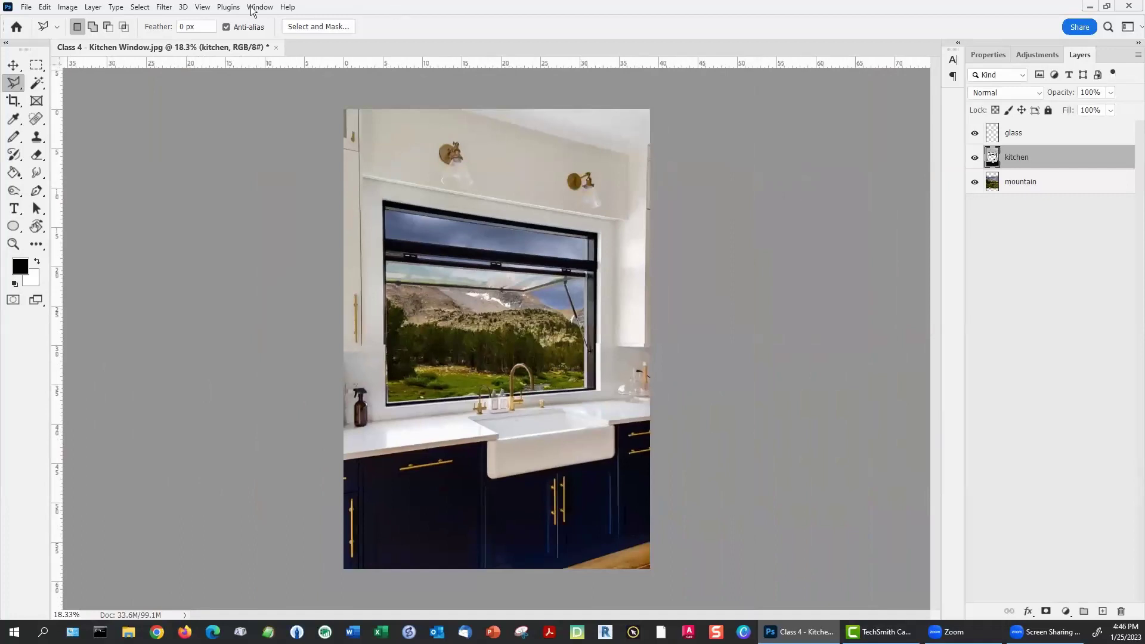
Step: Lower the kitchen layer's Brightness to about -92 using Brightness/Contrast
{"action": "left_click", "coordinate": [68, 9]}
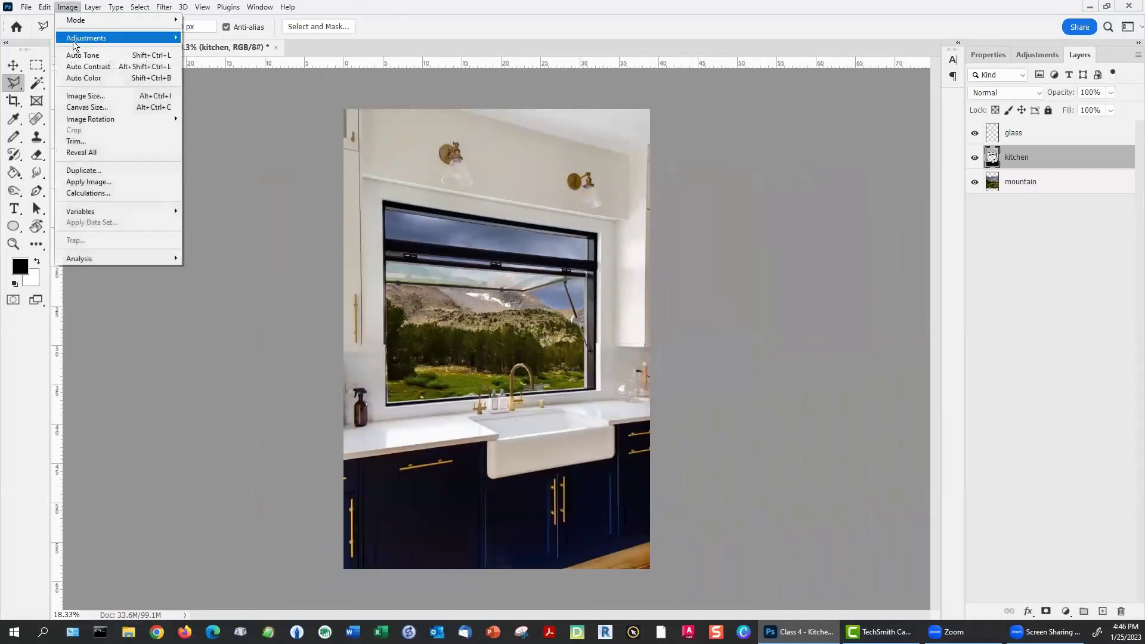
{"action": "mouse_move", "coordinate": [74, 44]}
{"action": "left_click", "coordinate": [226, 37]}
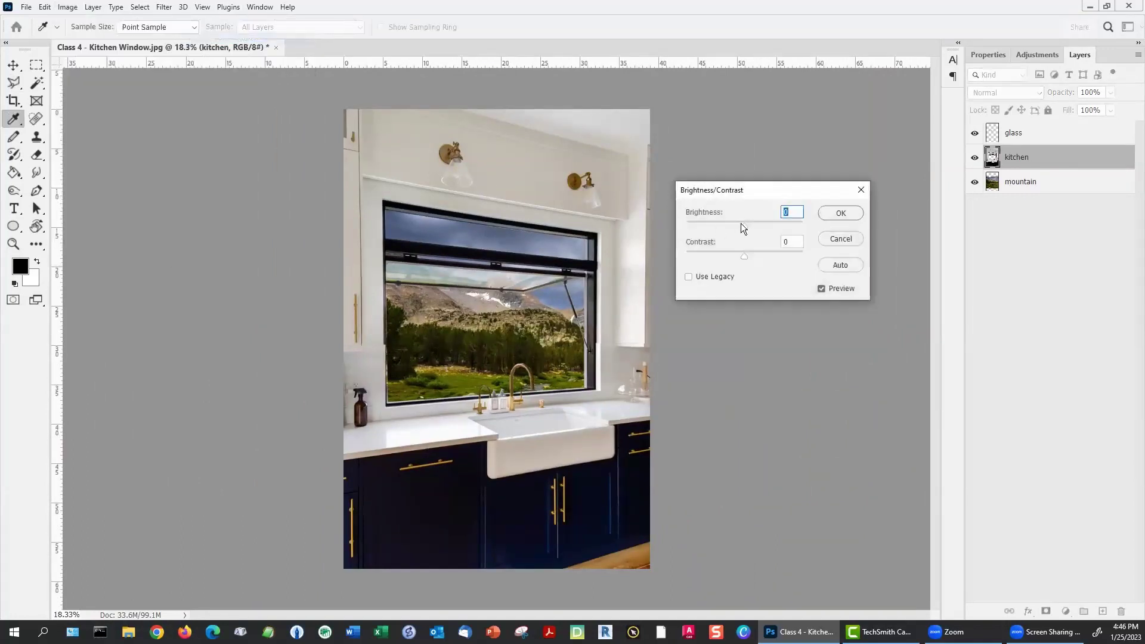
{"action": "left_click_drag", "start_coordinate": [743, 225], "coordinate": [708, 223]}
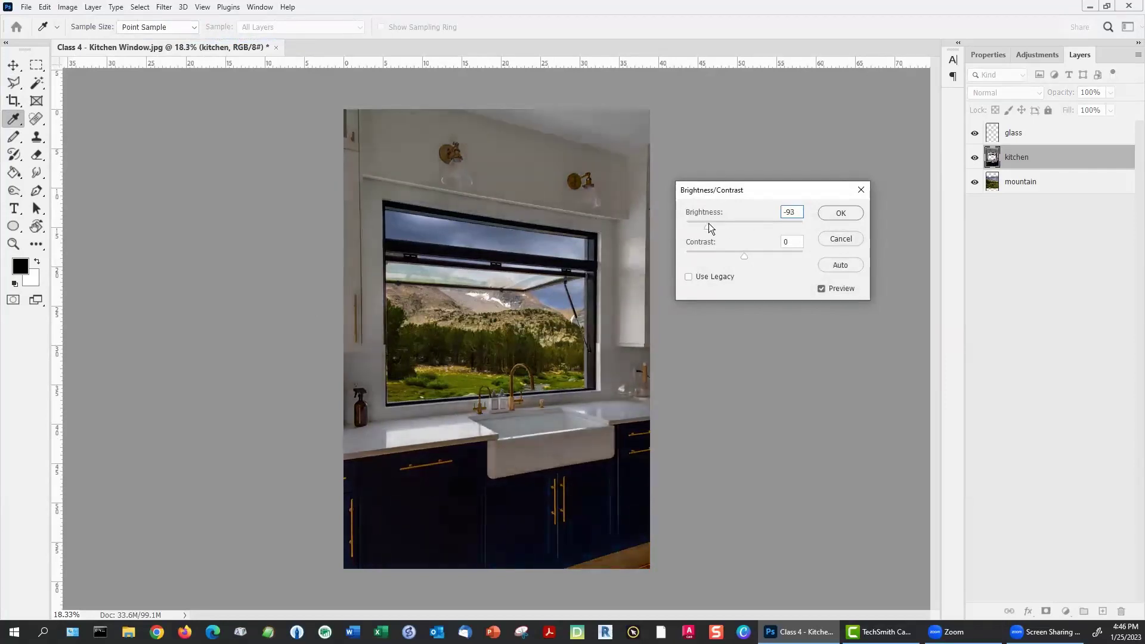
{"action": "left_click", "coordinate": [835, 214]}
Step: Shift the mountain photo so the twin snowy peaks fill the window; set glass opacity to 72%
{"action": "key", "text": "l"}
{"action": "left_click", "coordinate": [1032, 184]}
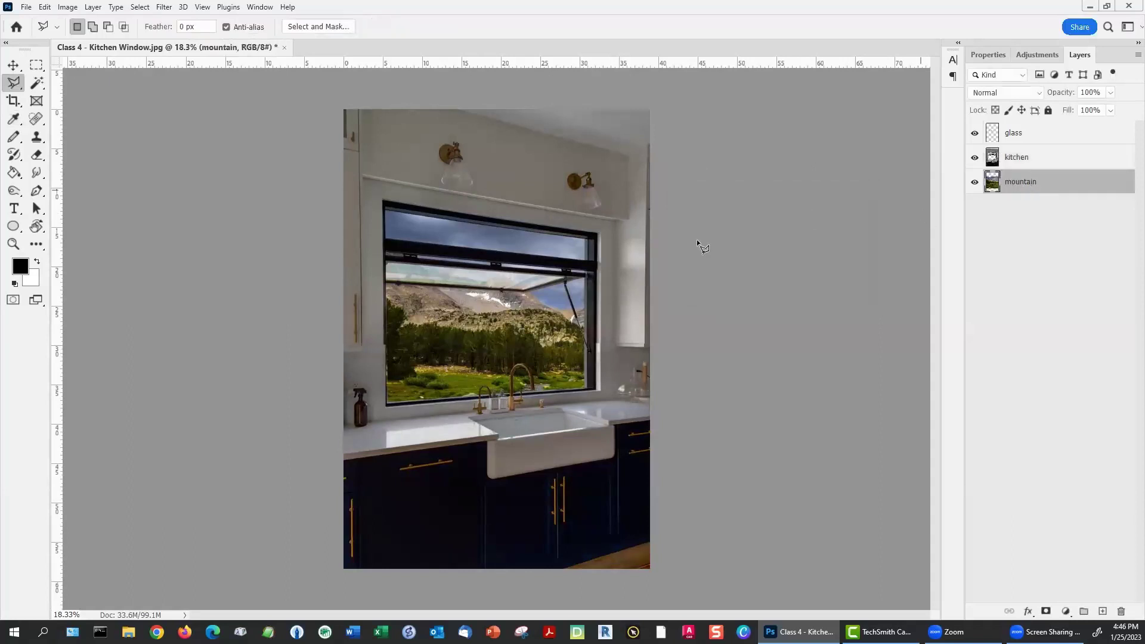
{"action": "left_click", "coordinate": [21, 71]}
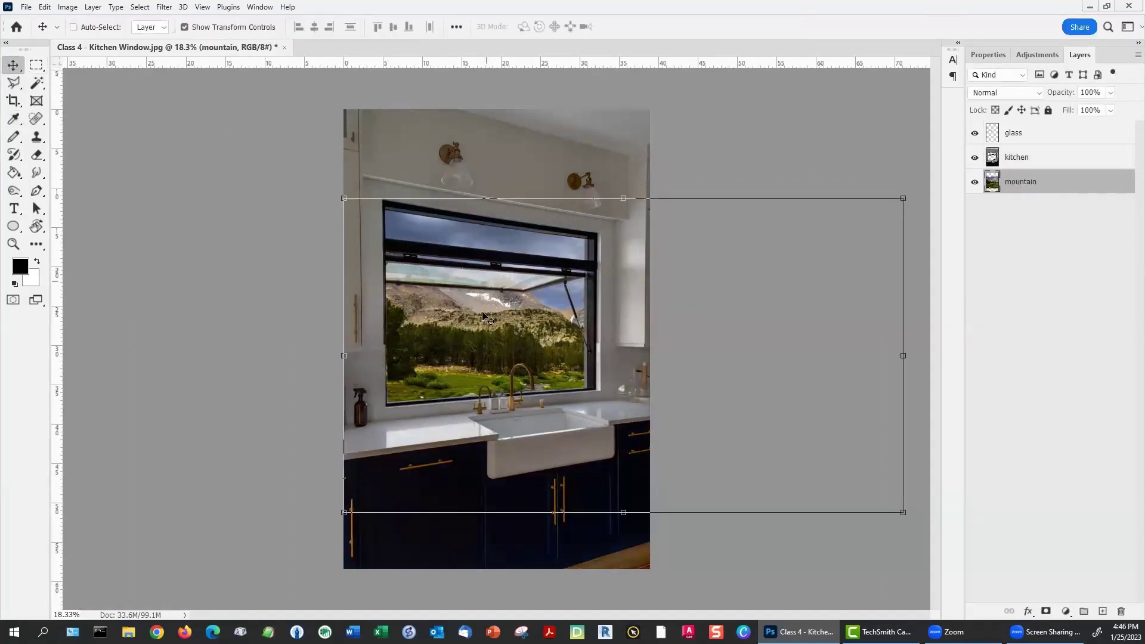
{"action": "left_click_drag", "start_coordinate": [482, 313], "coordinate": [199, 319]}
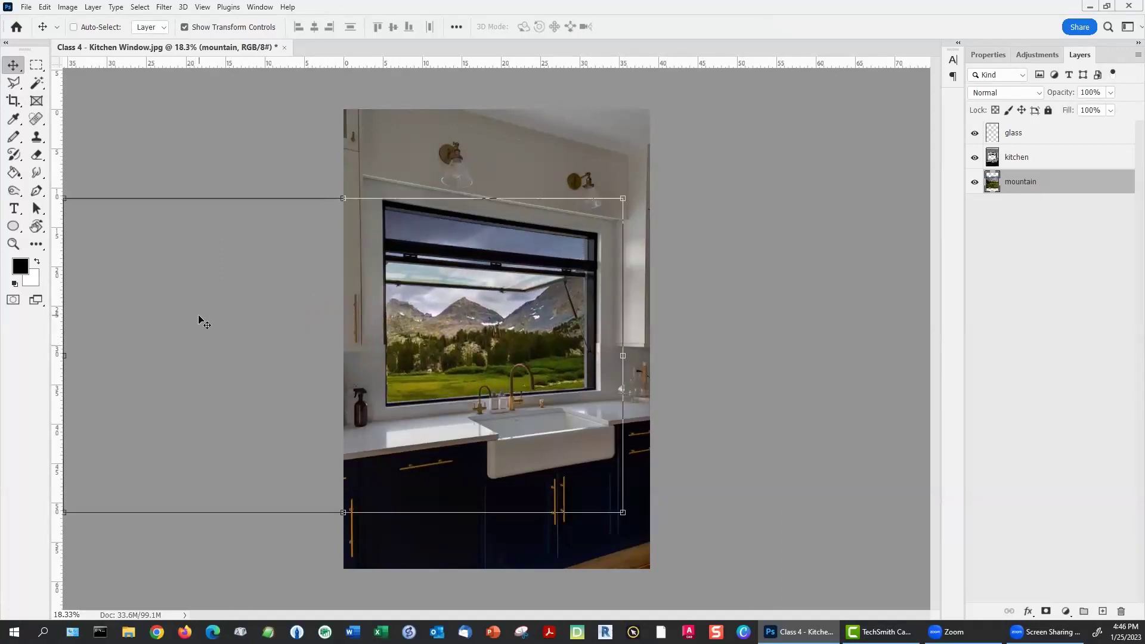
{"action": "left_click", "coordinate": [1054, 142]}
{"action": "left_click_drag", "start_coordinate": [1111, 93], "coordinate": [1094, 107]}
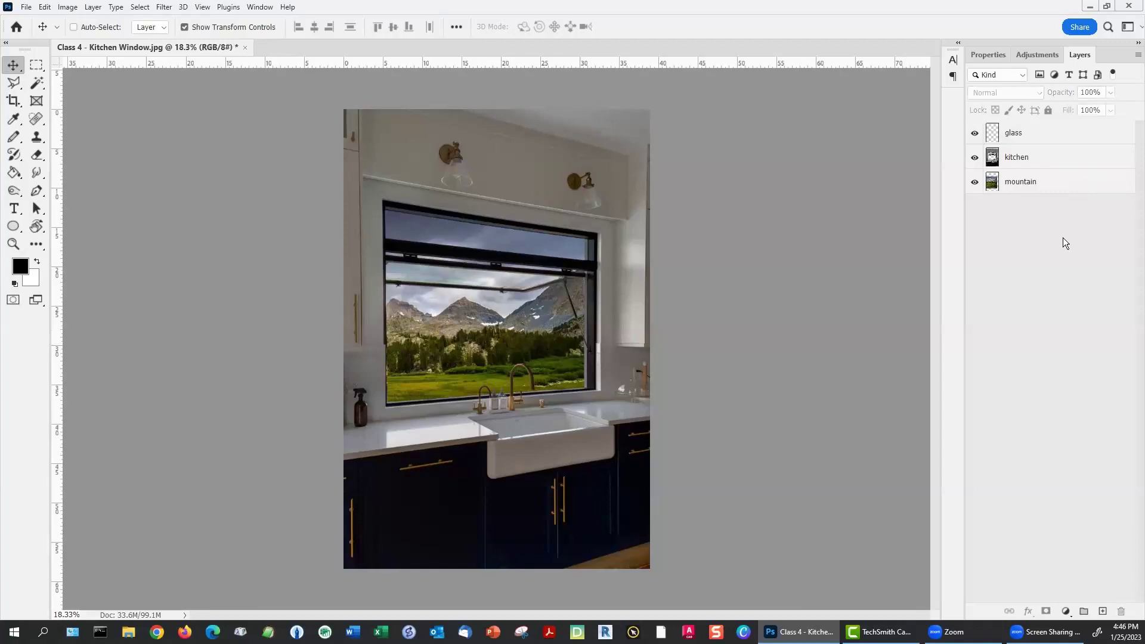